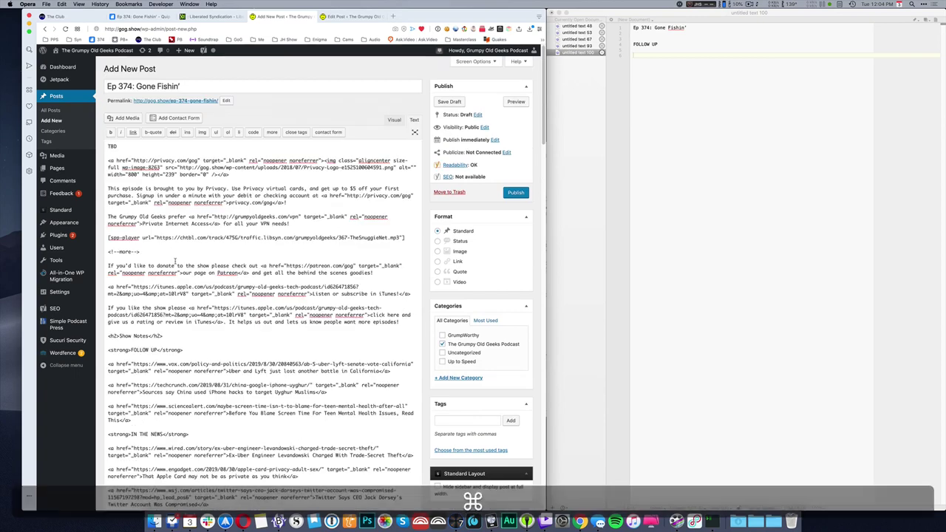
# - Clear the old episode's audio URL from the spp-player shortcode in the post text
pyautogui.moveTo(156, 237); pyautogui.dragTo(399, 238)
pyautogui.press('BackSpace')
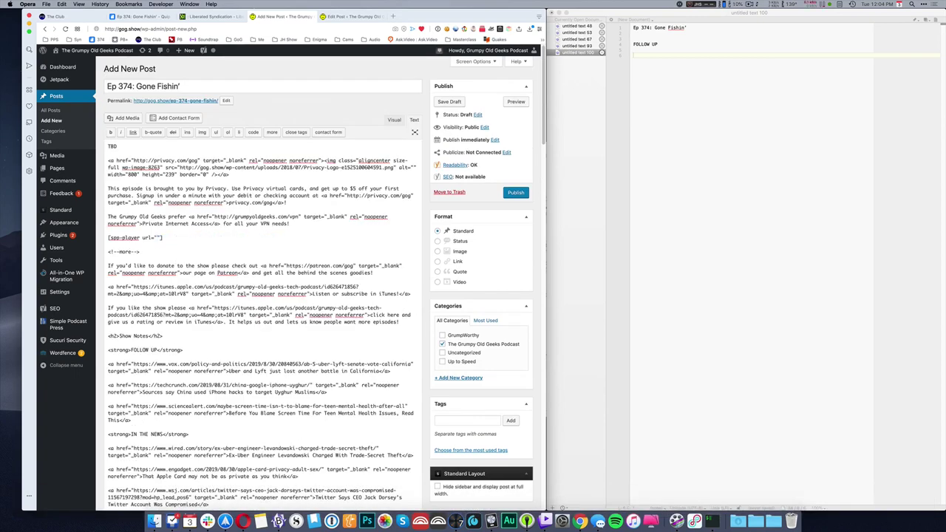
pyautogui.scroll(-1, 509, 320)
pyautogui.scroll(1, 243, 280)
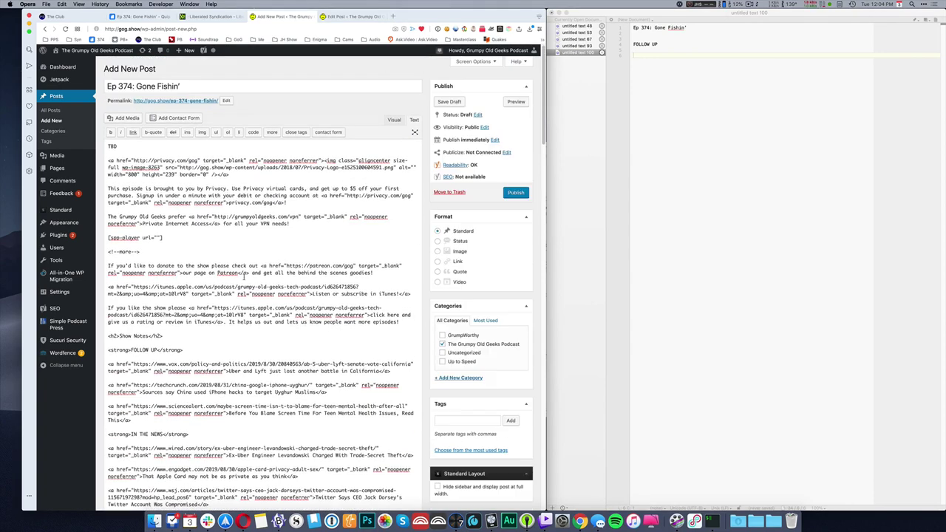
# - Schedule the post for September 4, 2019 at 00:01
pyautogui.click(495, 139)
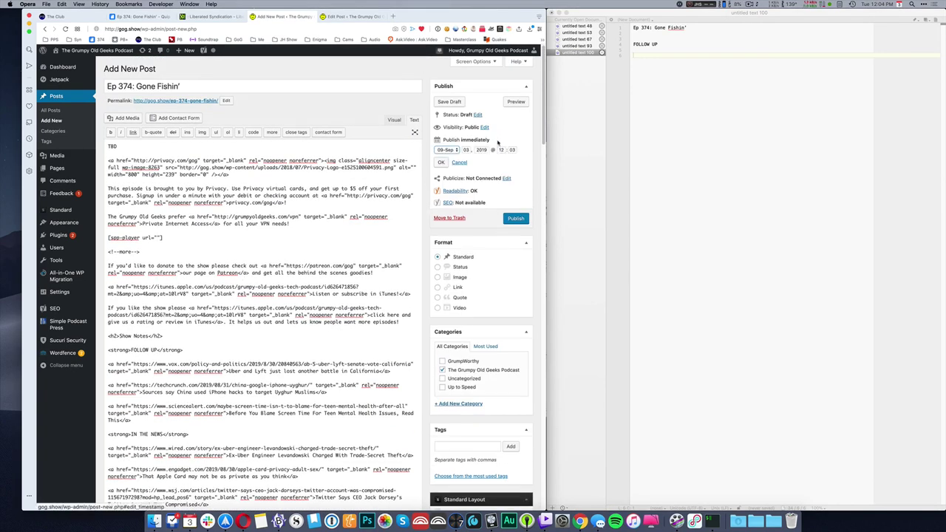
pyautogui.doubleClick(468, 151)
pyautogui.write('04')
pyautogui.press('Tab')
pyautogui.write('0')
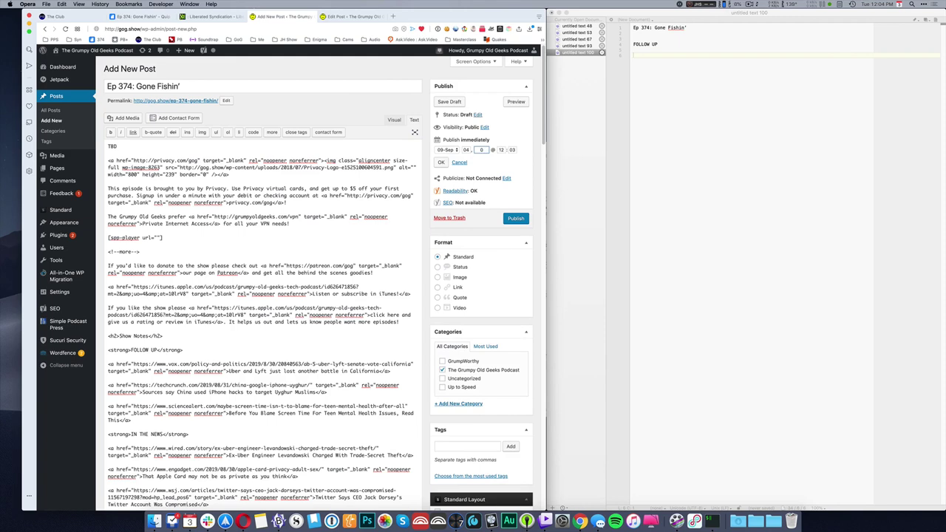
pyautogui.press('Tab')
pyautogui.write('00')
pyautogui.press('Tab')
pyautogui.write('01')
pyautogui.click(442, 163)
# - Save the Ep 374 draft and review its sponsor text and show notes in the post preview
pyautogui.click(171, 151)
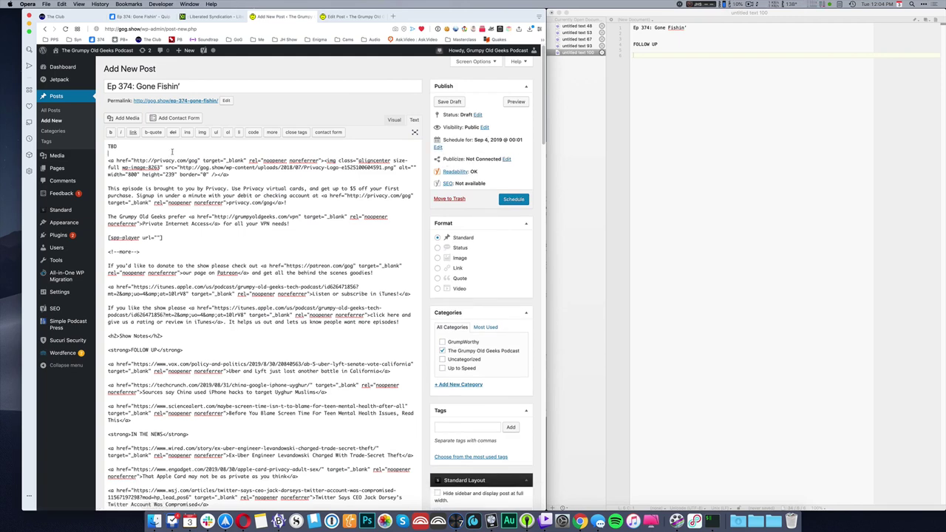
pyautogui.click(448, 102)
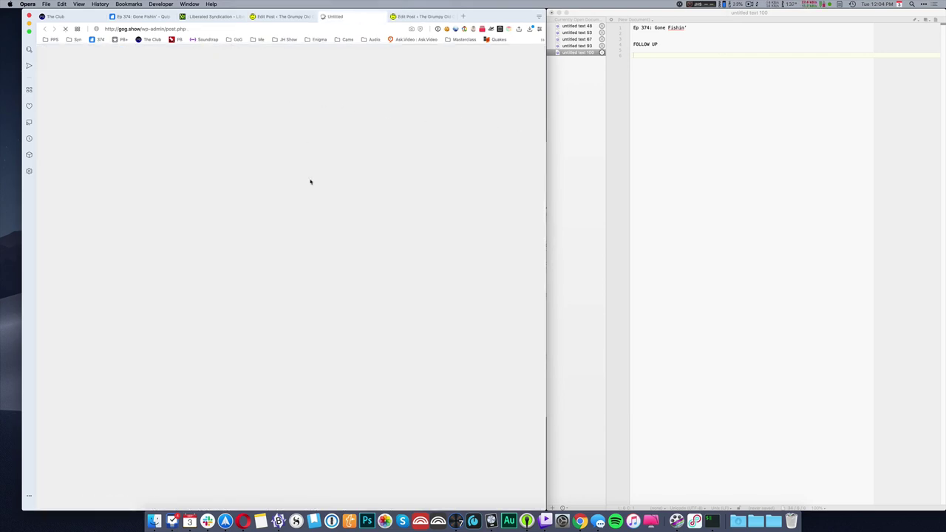
pyautogui.scroll(-8, 318, 199)
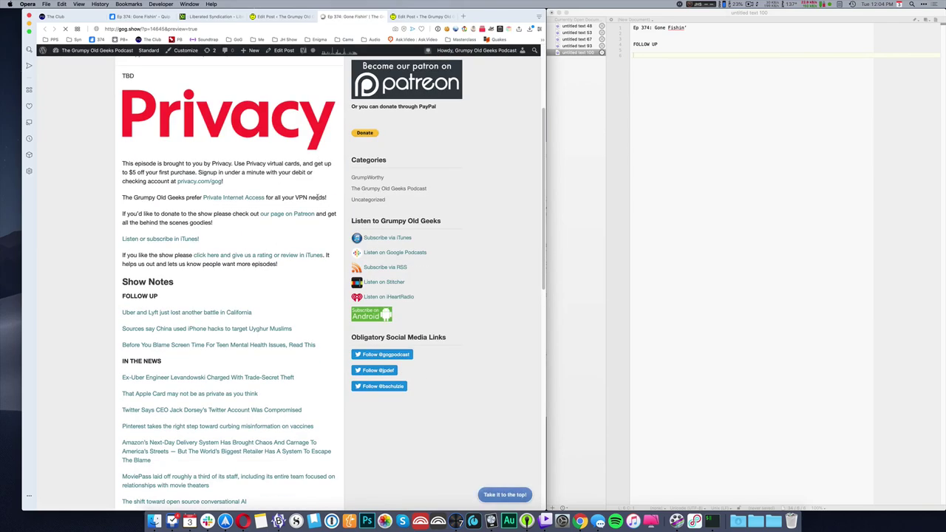
pyautogui.scroll(-11, 320, 197)
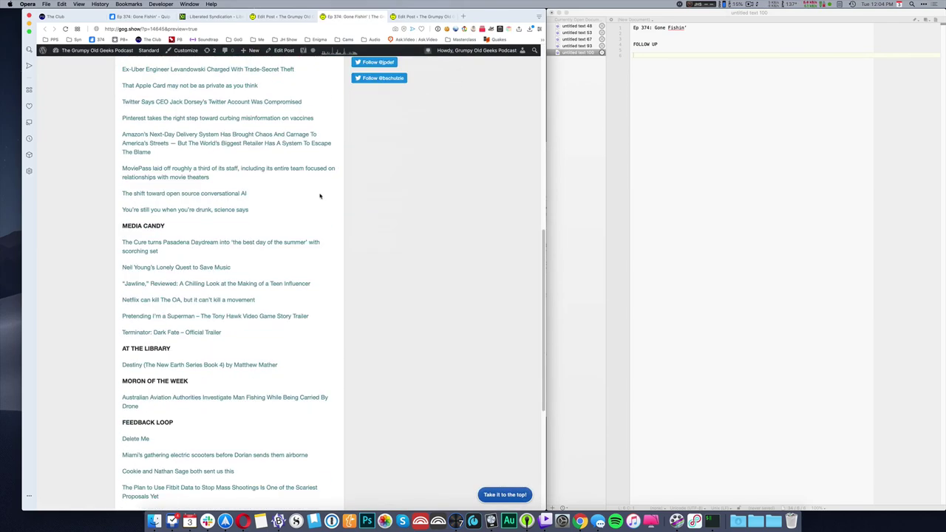
pyautogui.scroll(20, 320, 195)
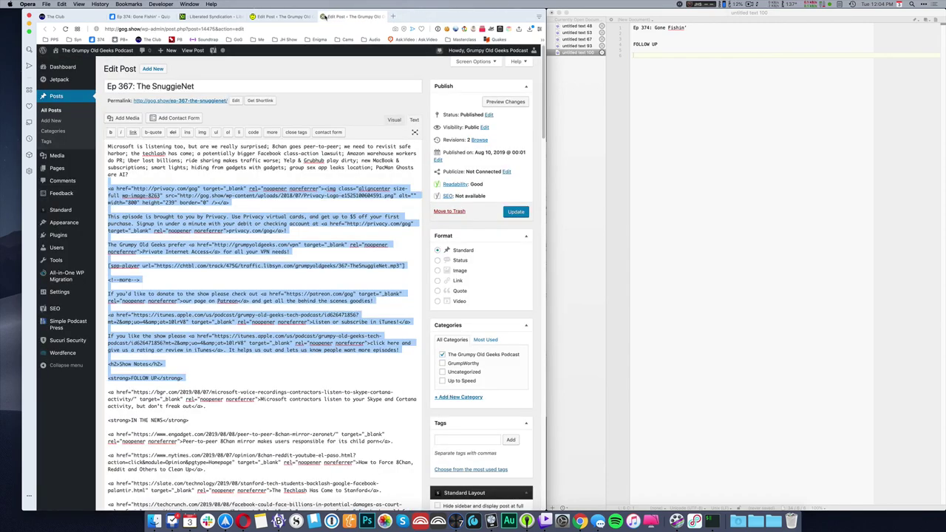
# - Close the post preview and the Ep 367 post, and save the Ep 374 draft again
pyautogui.click(323, 16)
pyautogui.click(326, 16)
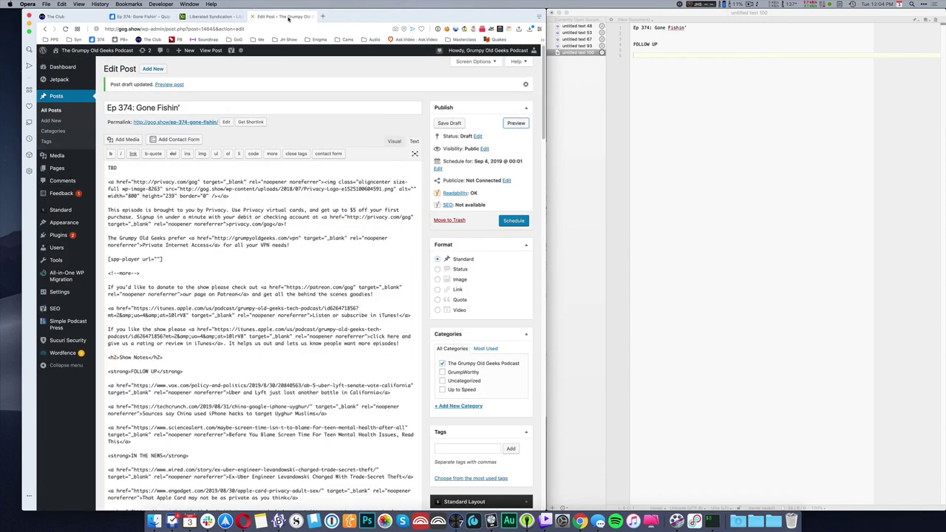
pyautogui.click(448, 124)
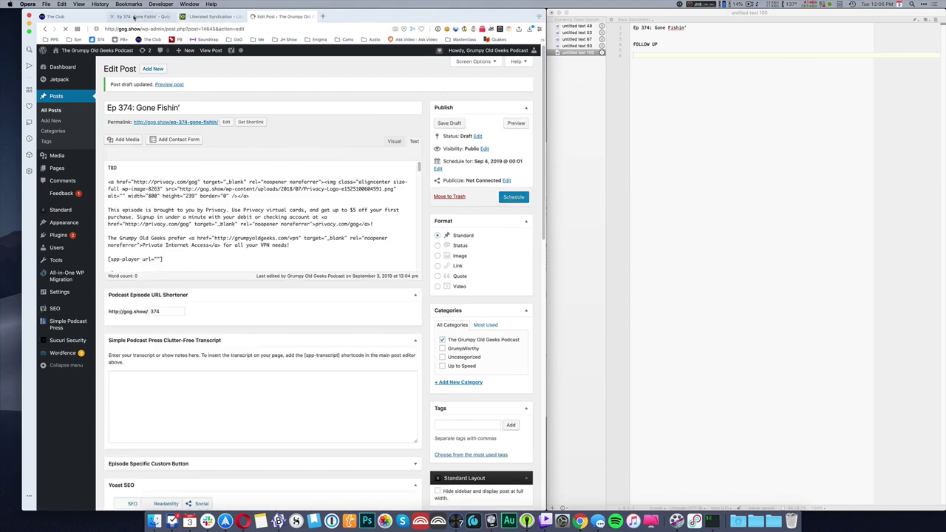
pyautogui.click(135, 17)
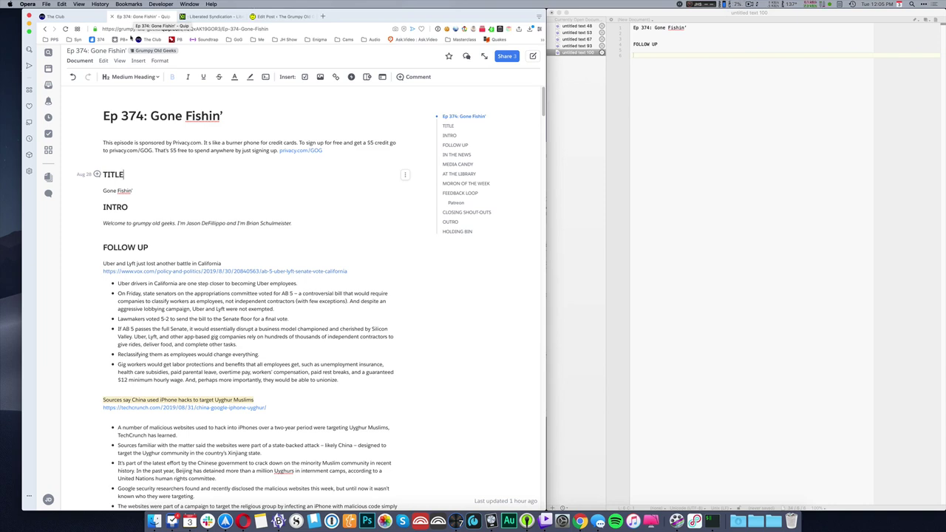
pyautogui.click(776, 166)
pyautogui.press('super+a')
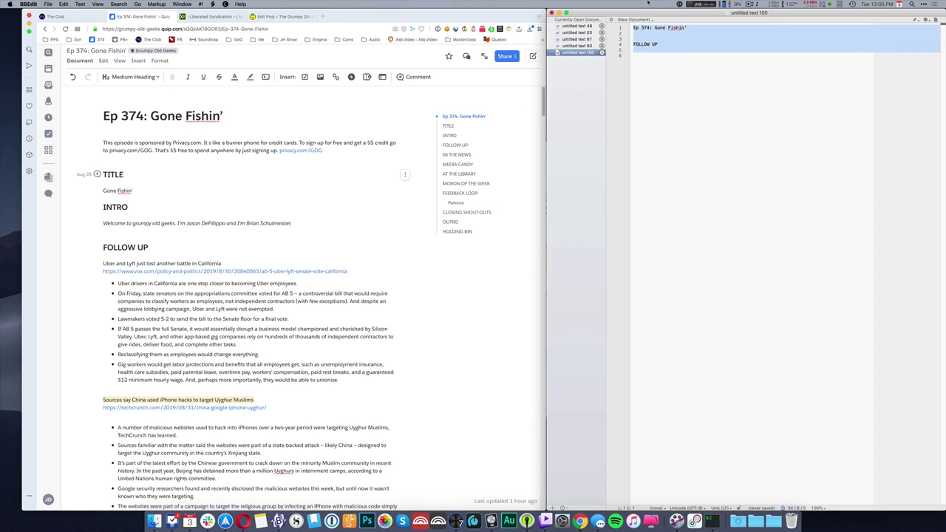
pyautogui.click(687, 83)
# - Switch to Logic Pro X and create a new project from the Grumpy Old Geeks template
pyautogui.click(492, 521)
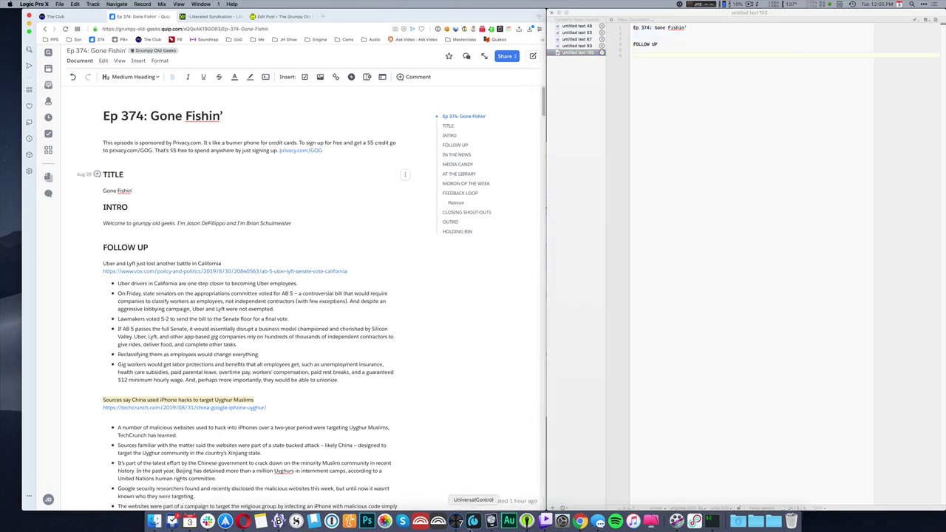
pyautogui.press('super+n')
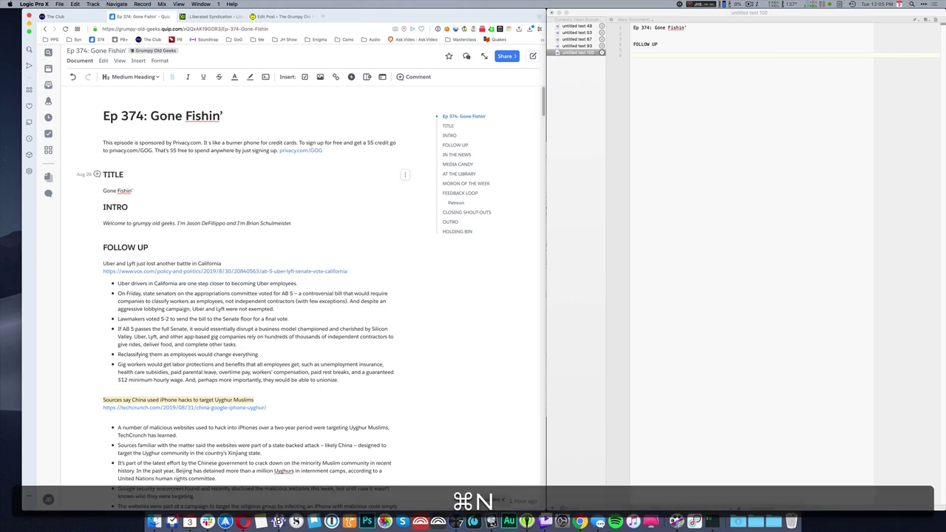
pyautogui.click(611, 255)
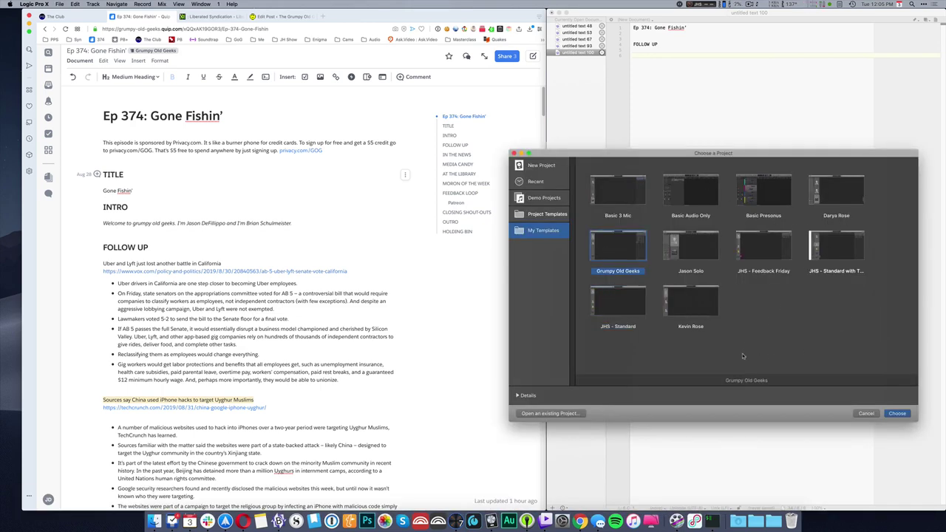
pyautogui.doubleClick(621, 247)
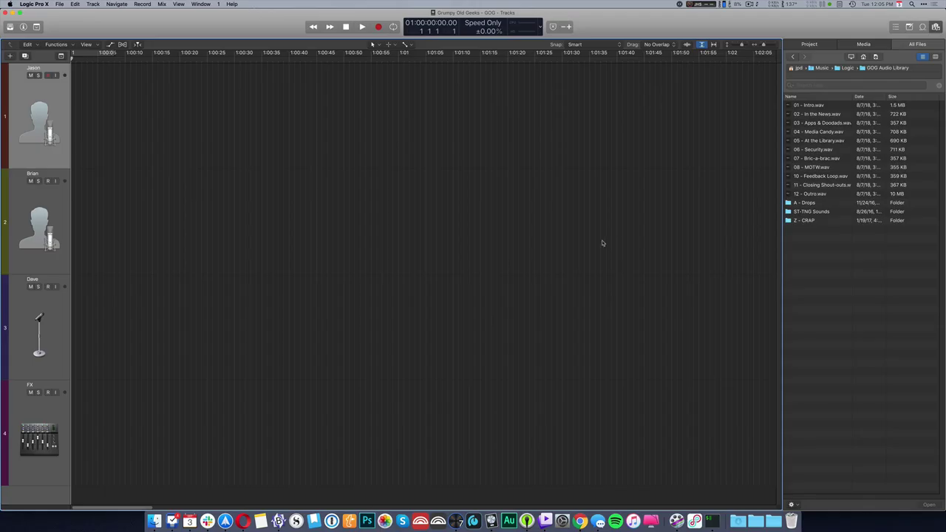
# - Place 01 - Intro.wav on the FX track about 6 seconds in, and set the playhead past the intro at 25 seconds
pyautogui.moveTo(806, 107); pyautogui.dragTo(106, 469)
pyautogui.click(208, 57)
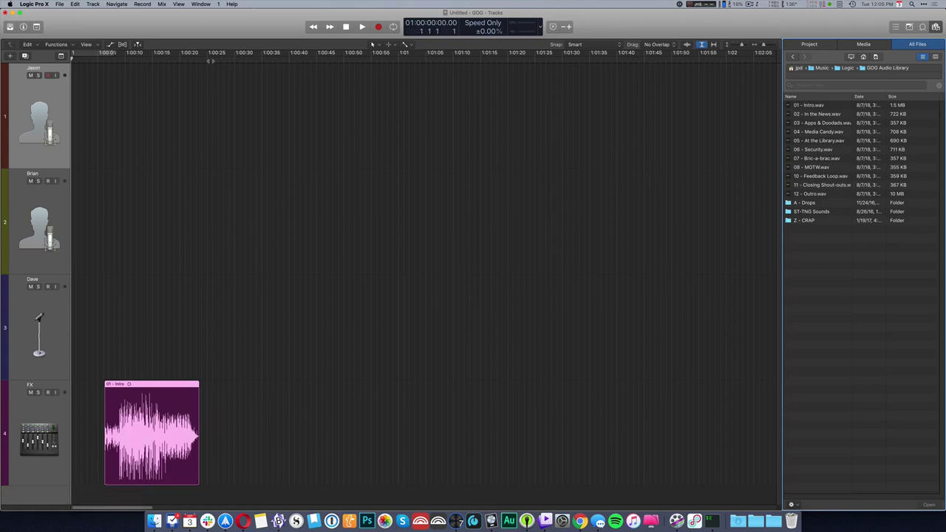
# - Import Jason 1.wav from the In Progress folder's Grumpy Old Geeks/GOG 374 subfolder onto track 1 at the playhead
pyautogui.press('shift+super+i')
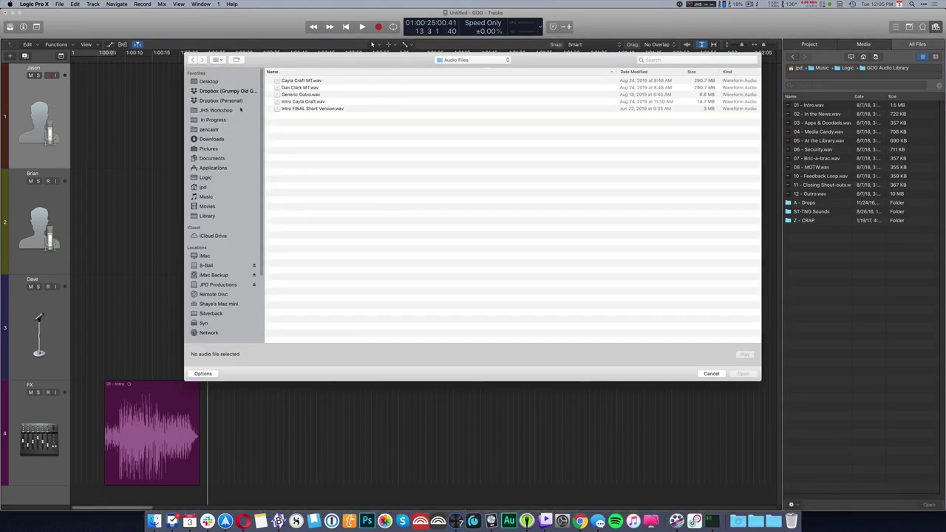
pyautogui.click(221, 121)
pyautogui.click(269, 81)
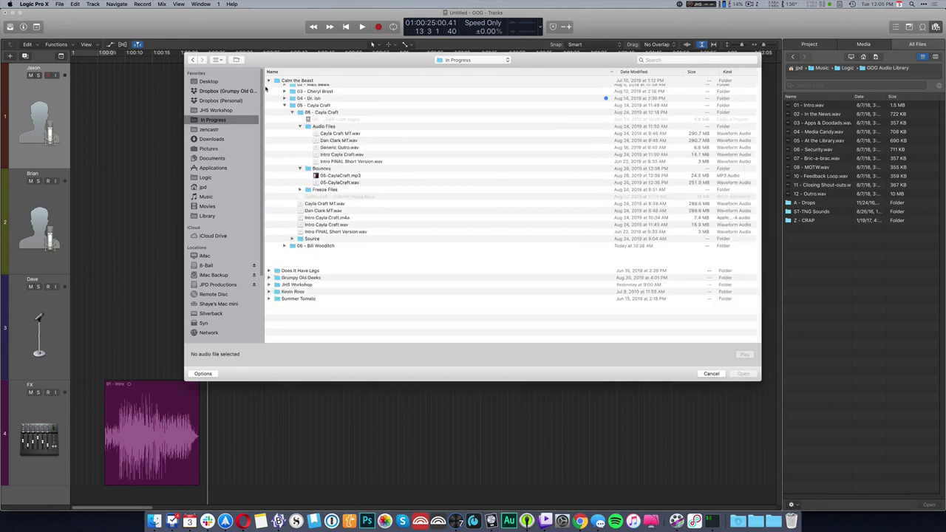
pyautogui.click(269, 94)
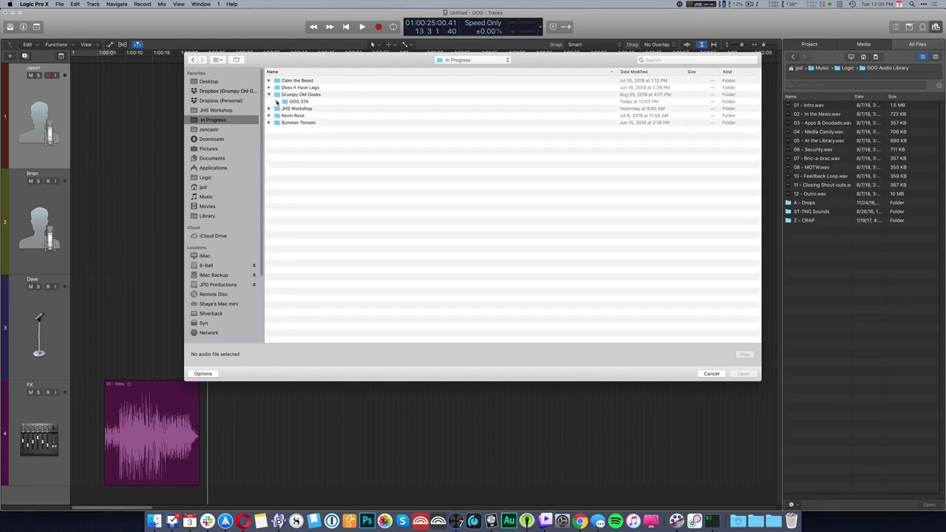
pyautogui.click(276, 101)
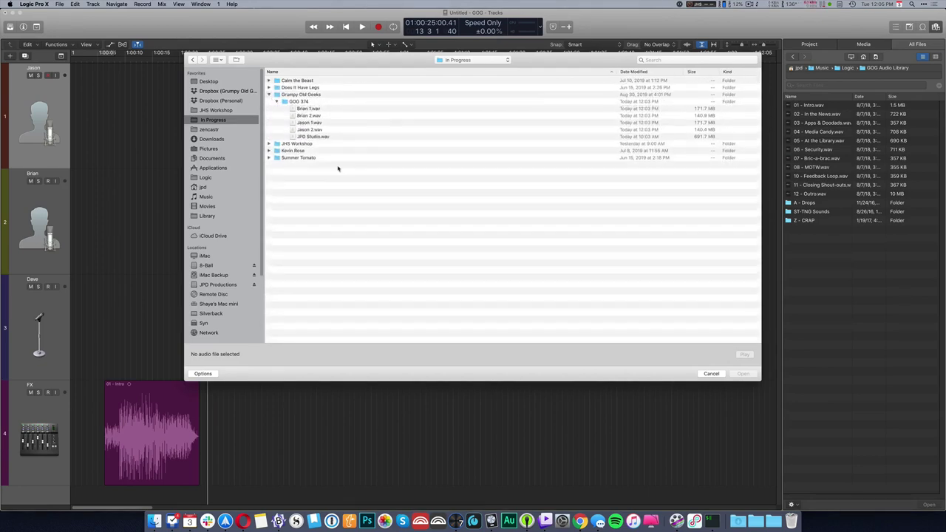
pyautogui.doubleClick(328, 124)
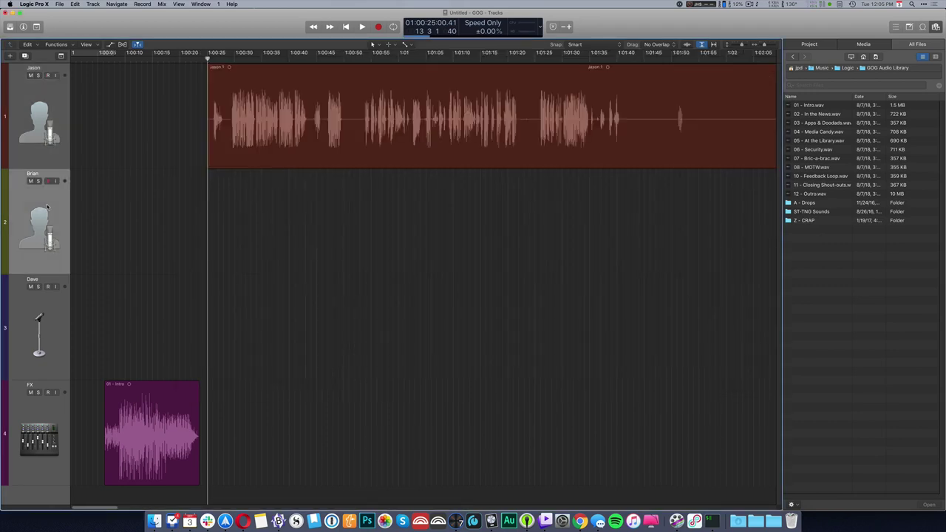
pyautogui.press('shift+super+i')
pyautogui.doubleClick(310, 88)
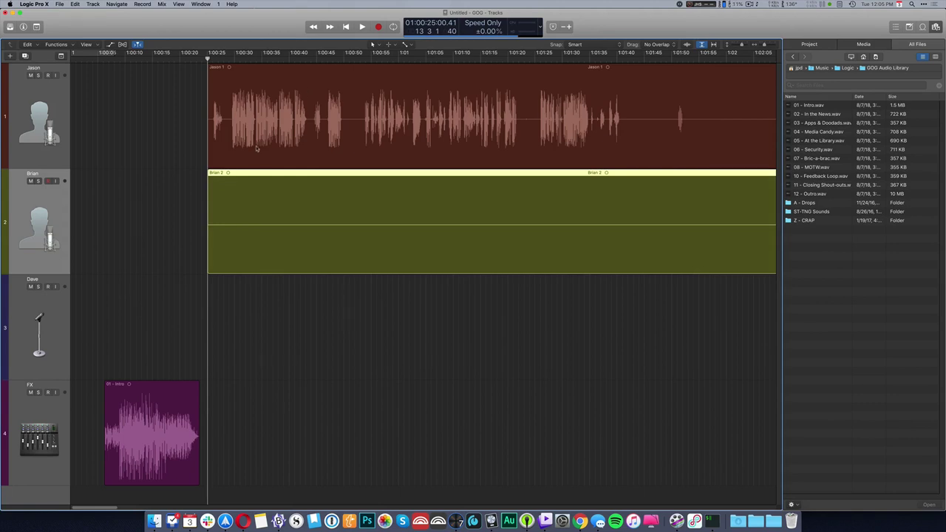
pyautogui.scroll(5, 255, 147)
pyautogui.press('super+z')
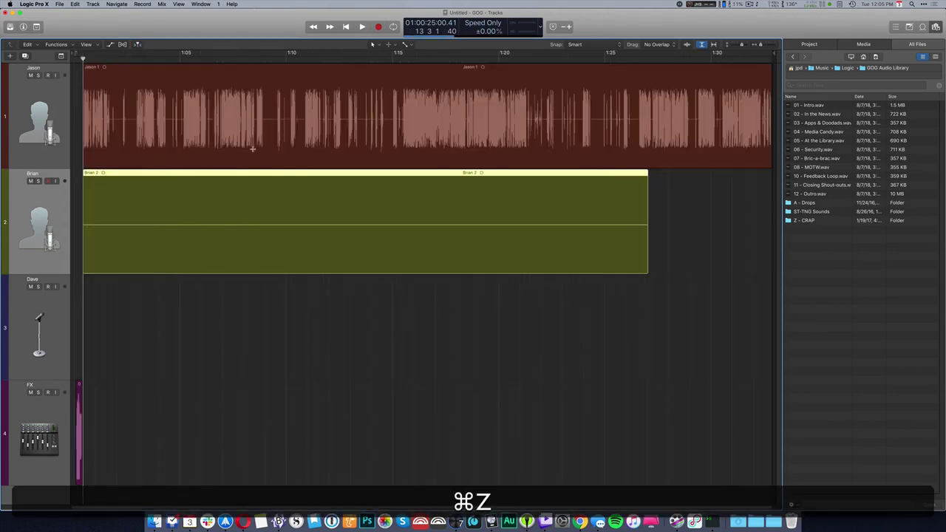
# - Import Brian 1.wav onto track 2 at the 25-second playhead position
pyautogui.press('shift+super+i')
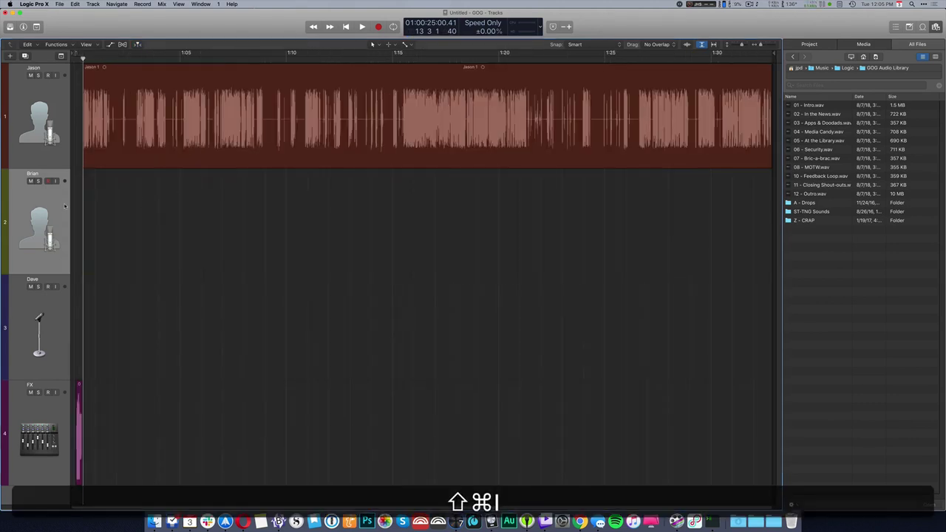
pyautogui.doubleClick(281, 83)
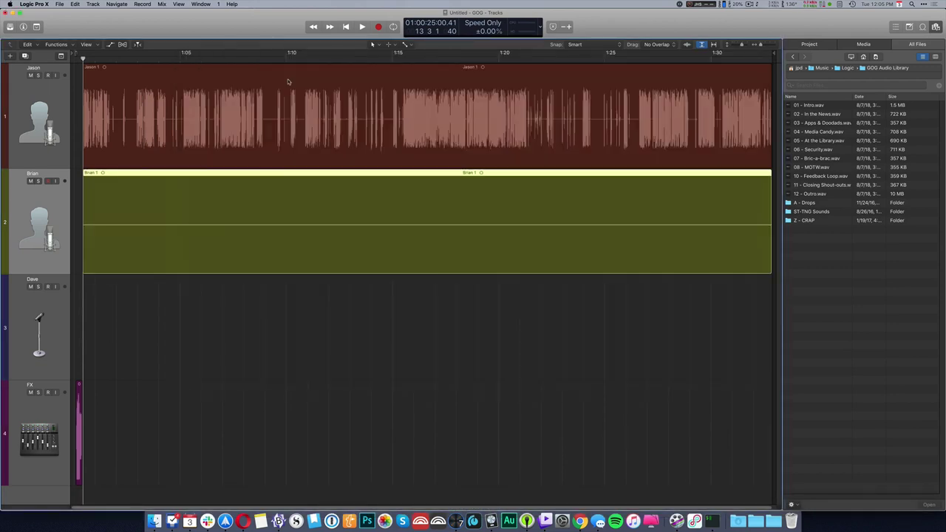
# - Set the playhead just past the end of the first recordings at about 01:33:08 and import Jason 2.wav onto track 1
pyautogui.press('alt')
pyautogui.moveTo(774, 55); pyautogui.dragTo(776, 65)
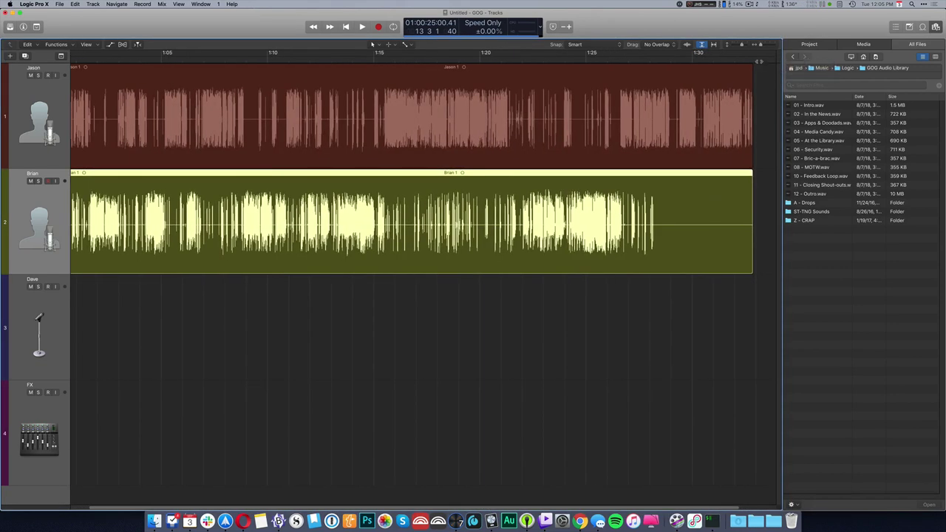
pyautogui.click(760, 61)
pyautogui.click(57, 92)
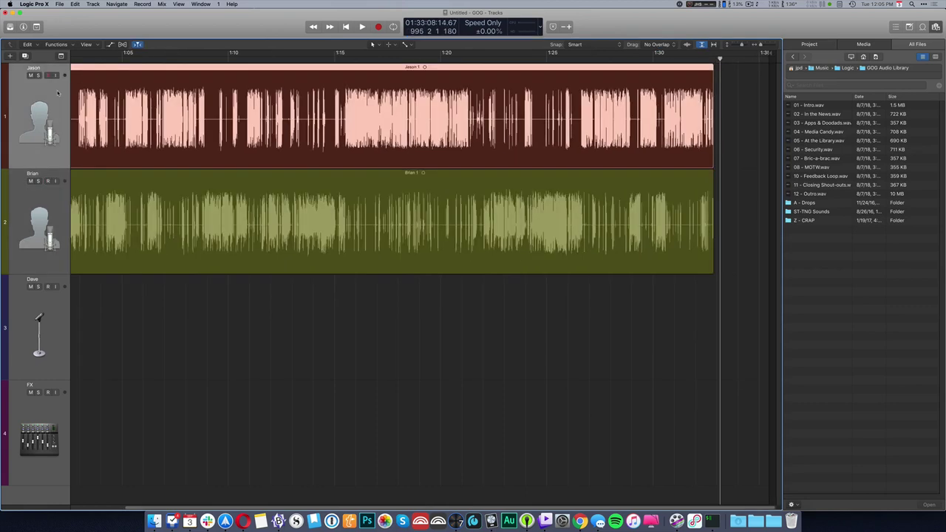
pyautogui.press('shift+super+i')
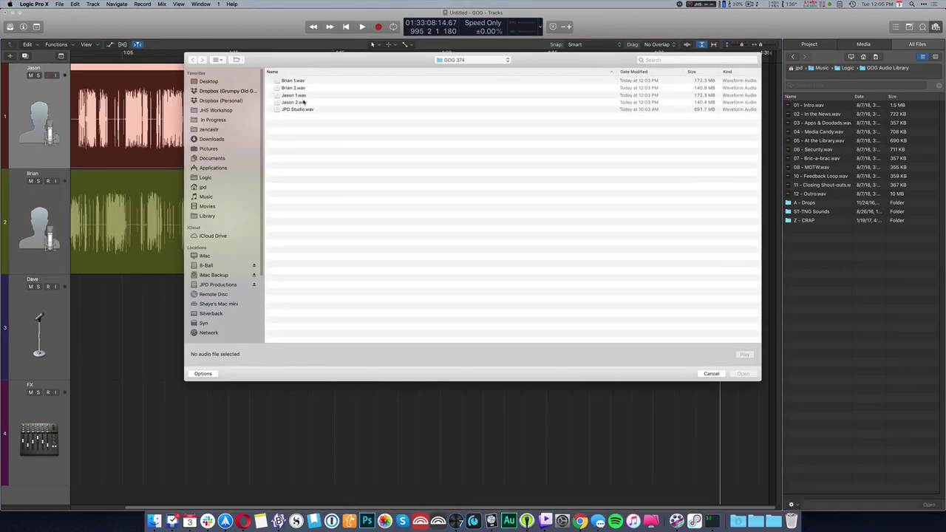
pyautogui.doubleClick(302, 101)
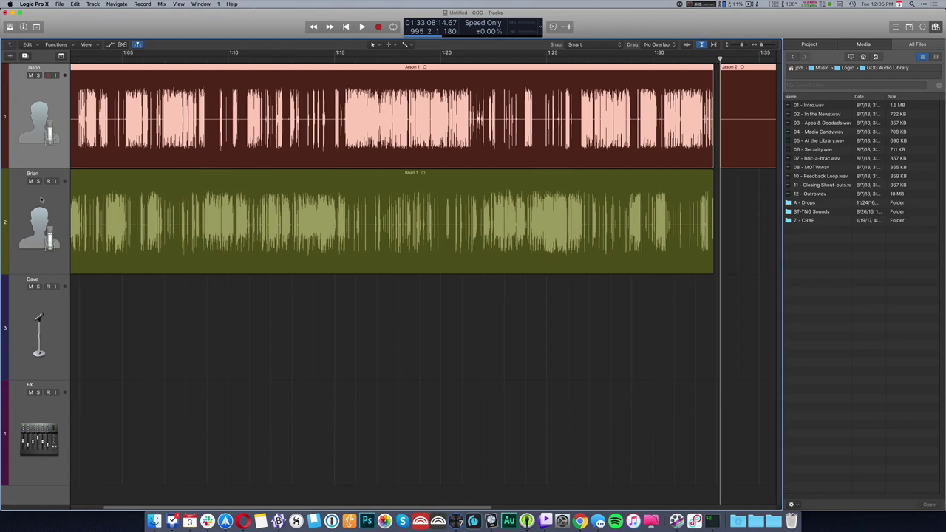
# - Import Brian 2.wav onto track 2 at the playhead, aligned with the second recording on track 1, and deselect the regions
pyautogui.click(42, 200)
pyautogui.press('shift+super+i')
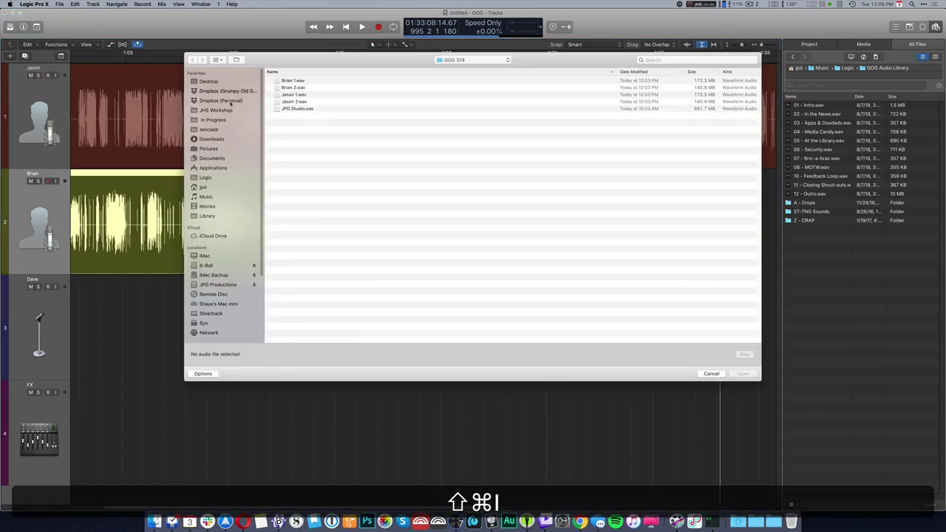
pyautogui.doubleClick(315, 88)
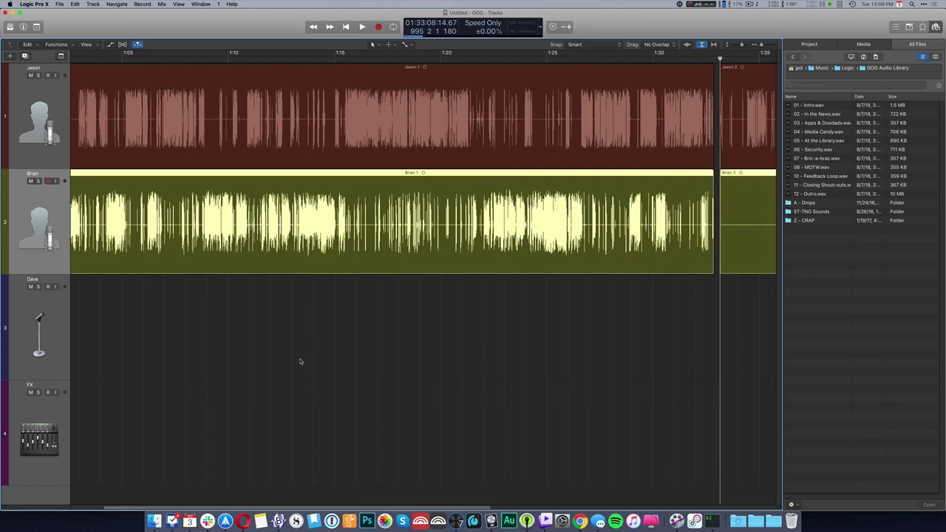
pyautogui.press('alt')
pyautogui.keyDown('alt'); pyautogui.click(251, 318); pyautogui.keyUp('alt')
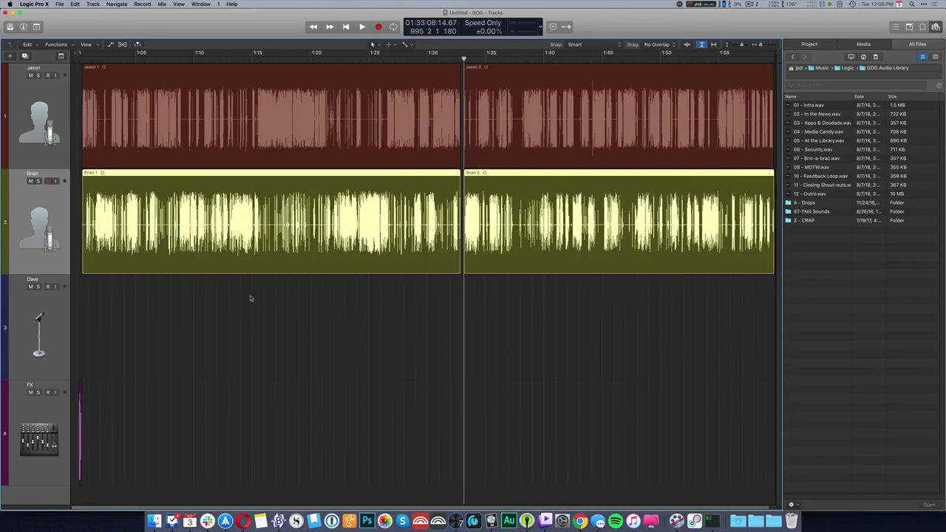
pyautogui.click(538, 356)
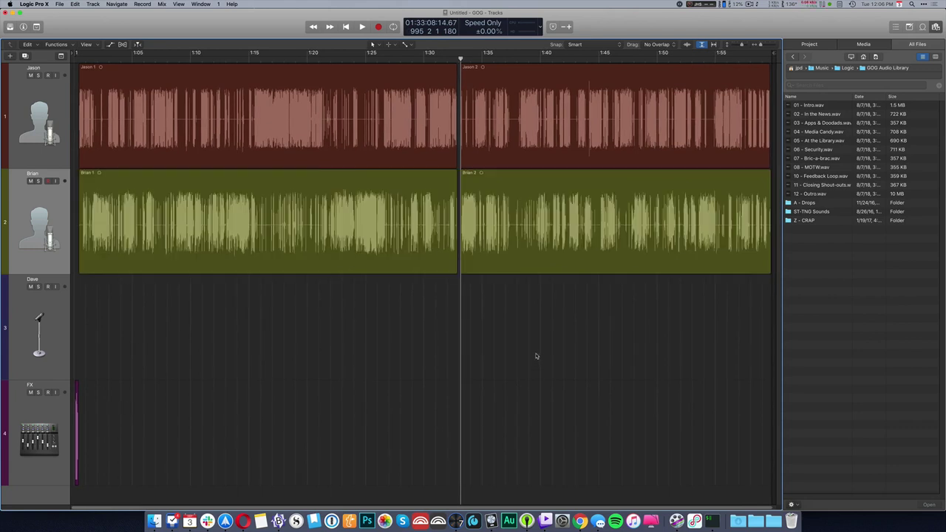
# - Save the project as GOG 374 in the GOG 374 folder
pyautogui.hscroll(-5, 773, 56)
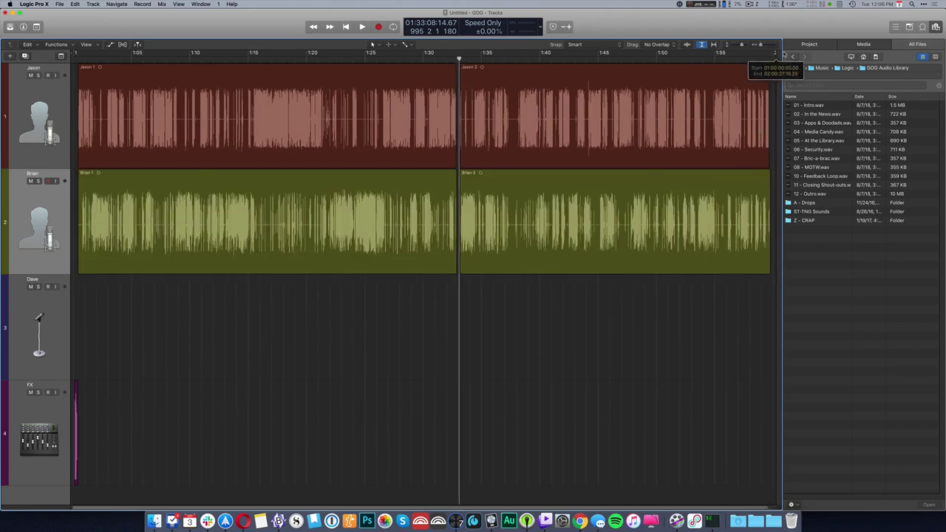
pyautogui.hscroll(5, 349, 350)
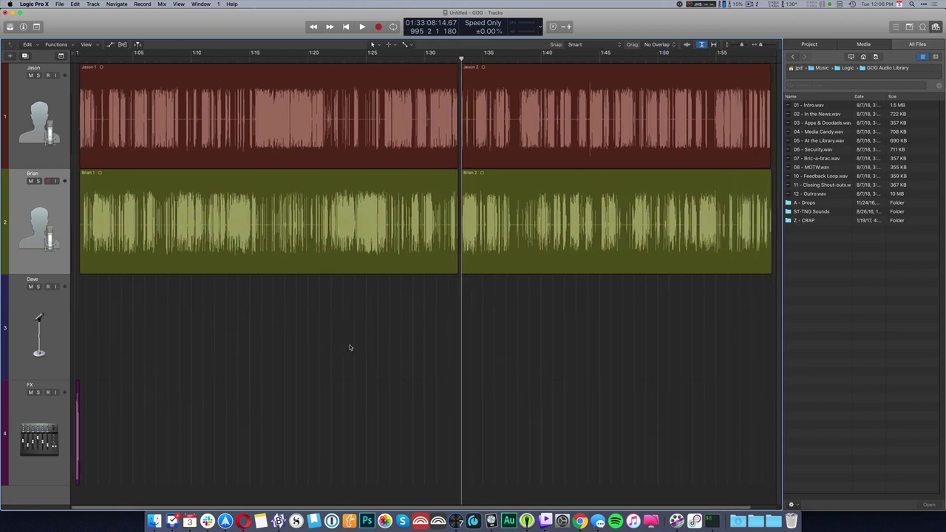
pyautogui.press('super+s')
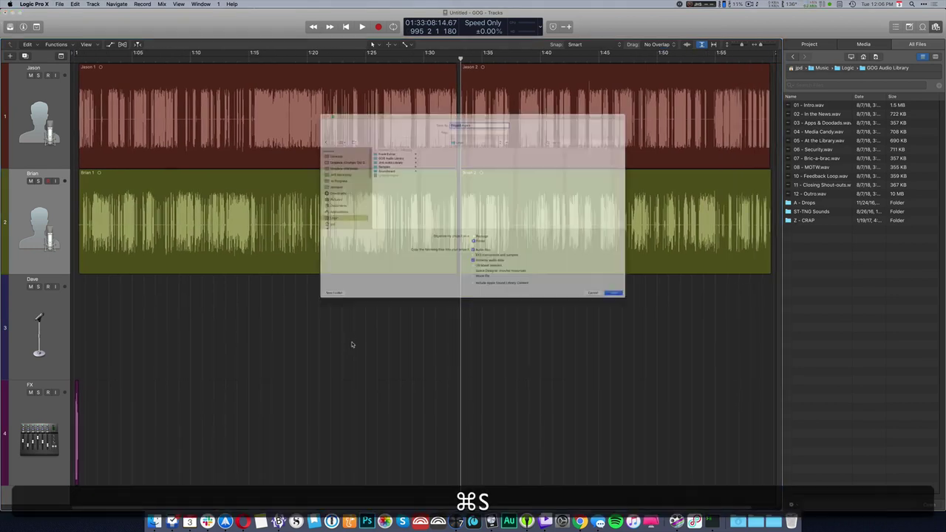
pyautogui.click(483, 104)
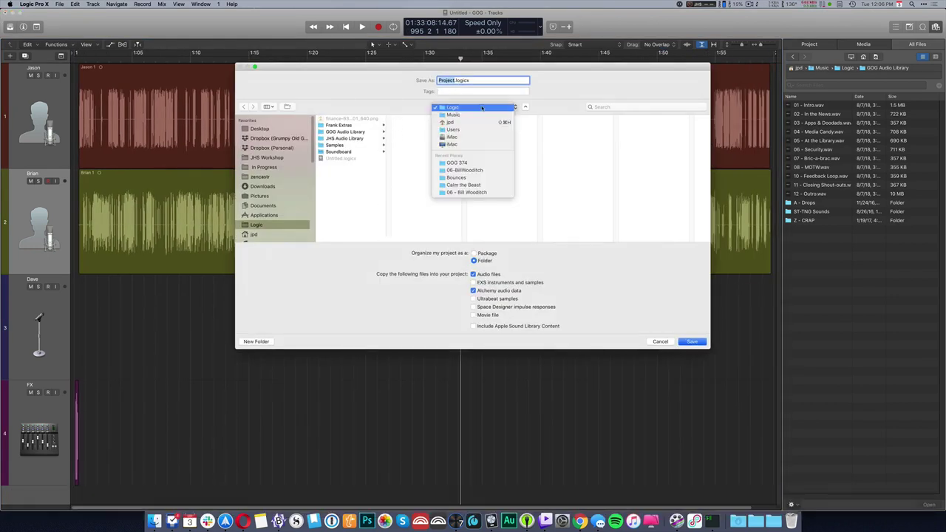
pyautogui.click(475, 164)
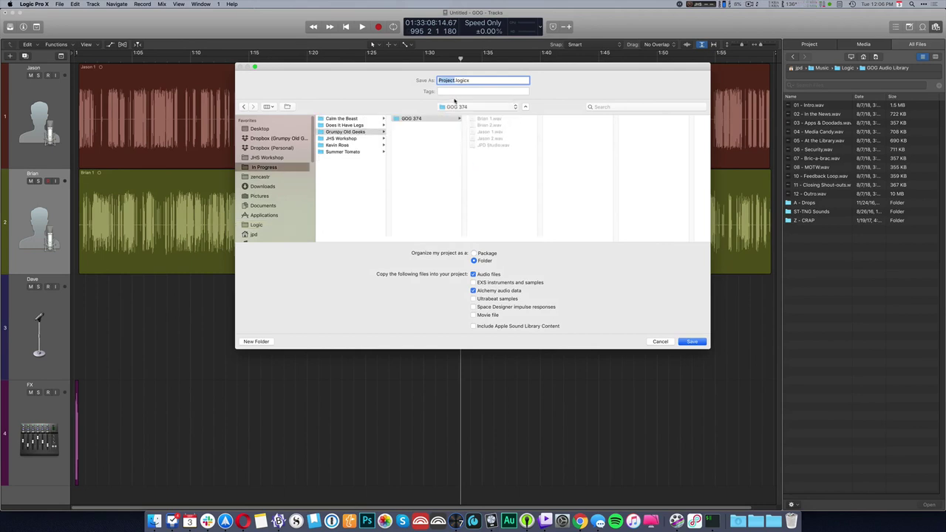
pyautogui.write('GOG 374')
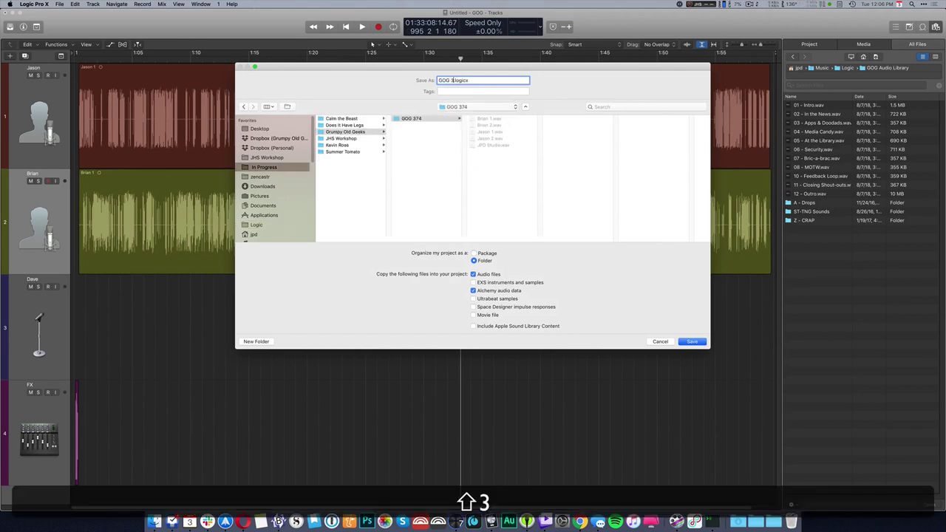
pyautogui.click(693, 341)
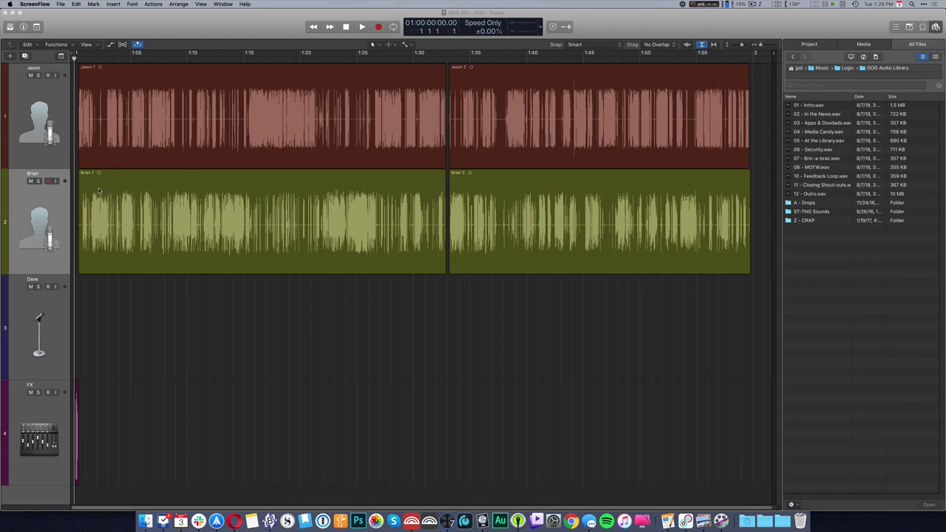
# - Delete the opening material before the hosts' first usable speech, up to about 1:00:29 on track 1 and 1:00:49 on track 2
pyautogui.hscroll(1, 81, 187)
pyautogui.hscroll(-1, 81, 186)
pyautogui.click(143, 342)
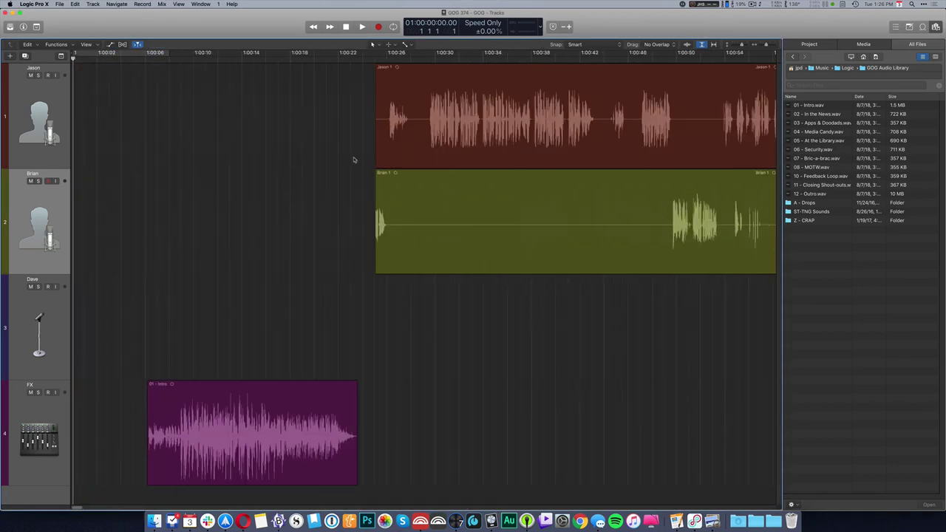
pyautogui.moveTo(351, 160); pyautogui.dragTo(433, 235)
pyautogui.press('Delete')
pyautogui.moveTo(407, 196); pyautogui.dragTo(670, 246)
pyautogui.press('Delete')
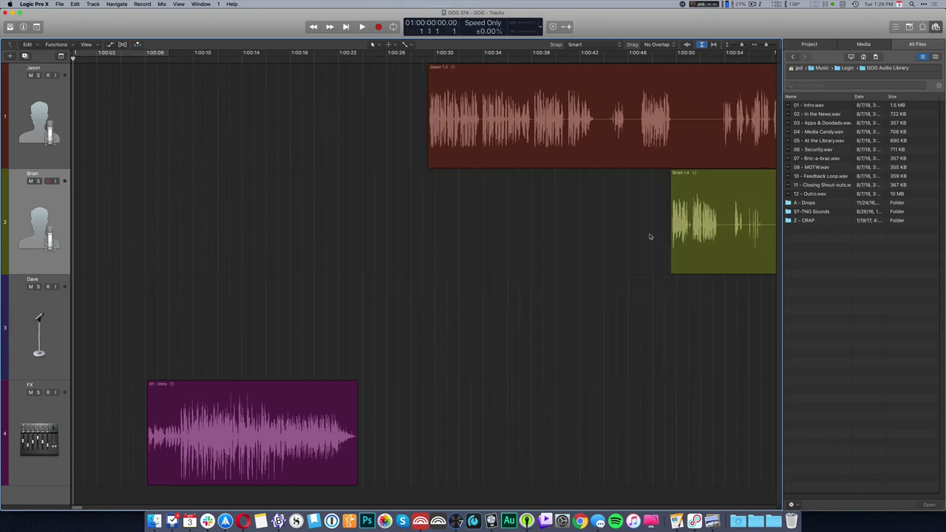
# - Cut the unwanted stretches from track 1 at about 1:00:50 to 1:00:54 and 1:00:43 to 1:00:47
pyautogui.moveTo(676, 119); pyautogui.dragTo(717, 137)
pyautogui.press('Delete')
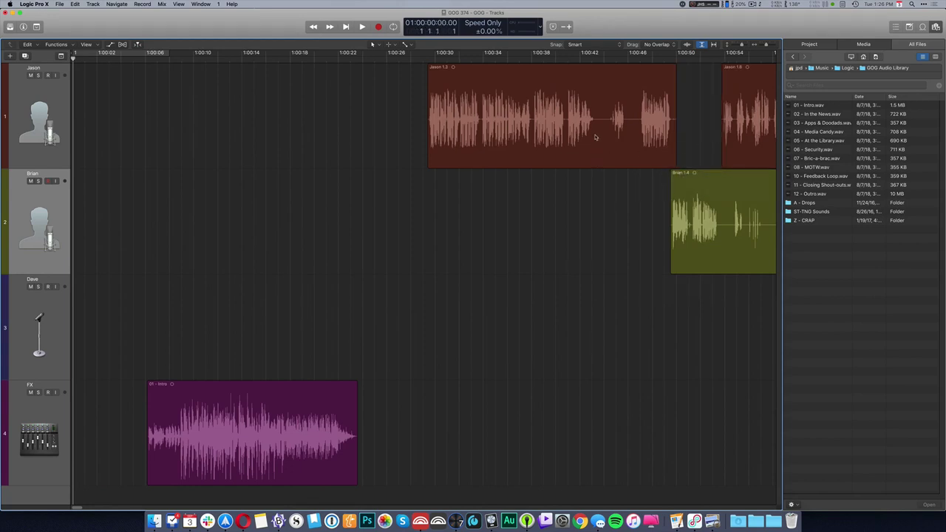
pyautogui.moveTo(596, 142); pyautogui.dragTo(637, 162)
pyautogui.press('Delete')
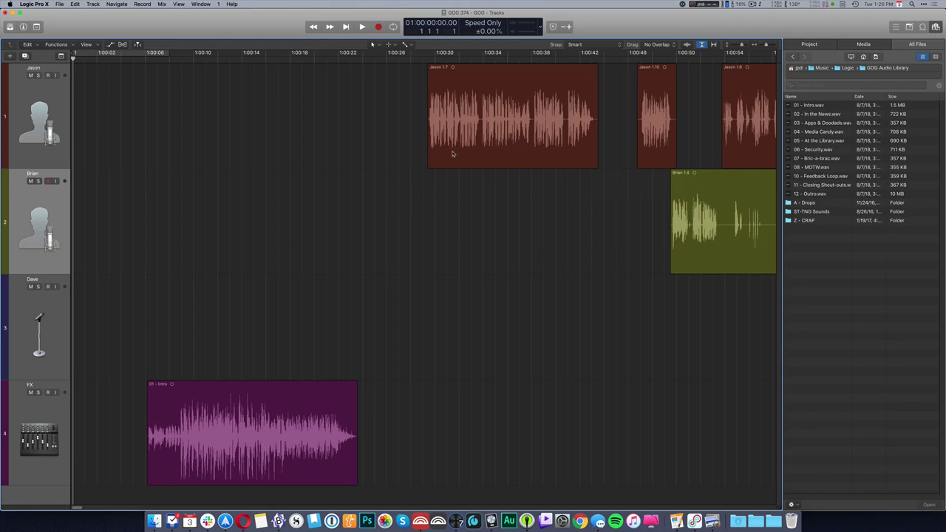
# - Rearrange the clips so track 1's opening line starts the project, followed by the intro music and the remaining host recordings
pyautogui.moveTo(493, 132); pyautogui.dragTo(140, 131)
pyautogui.click(194, 465)
pyautogui.moveTo(200, 433); pyautogui.dragTo(295, 434)
pyautogui.moveTo(766, 147); pyautogui.dragTo(478, 131)
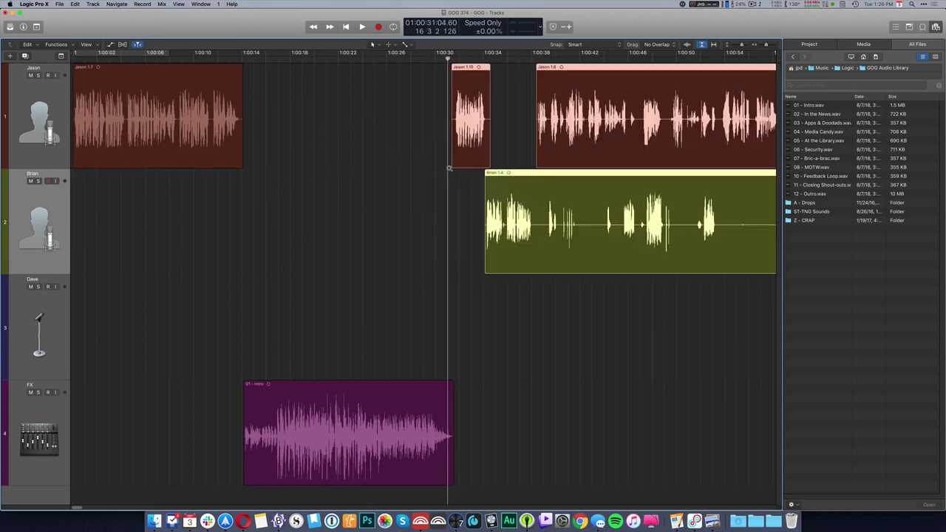
# - Trim the lead-in of the short track 1 clip after the intro and move the following clips earlier, slightly overlapping the intro's end
pyautogui.scroll(10, 450, 168)
pyautogui.moveTo(399, 141); pyautogui.dragTo(524, 138)
pyautogui.press('Delete')
pyautogui.moveTo(592, 151); pyautogui.dragTo(372, 150)
pyautogui.click(310, 268)
pyautogui.scroll(-10, 310, 268)
pyautogui.scroll(-5, 310, 268)
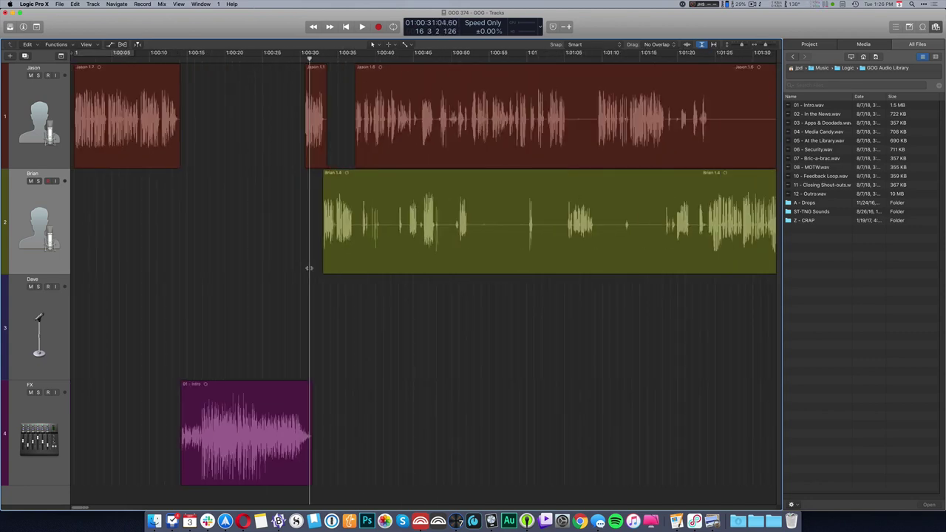
# - Shift the intro and following clips slightly earlier against the opening track 1 clip, and play back the transitions
pyautogui.scroll(10, 220, 287)
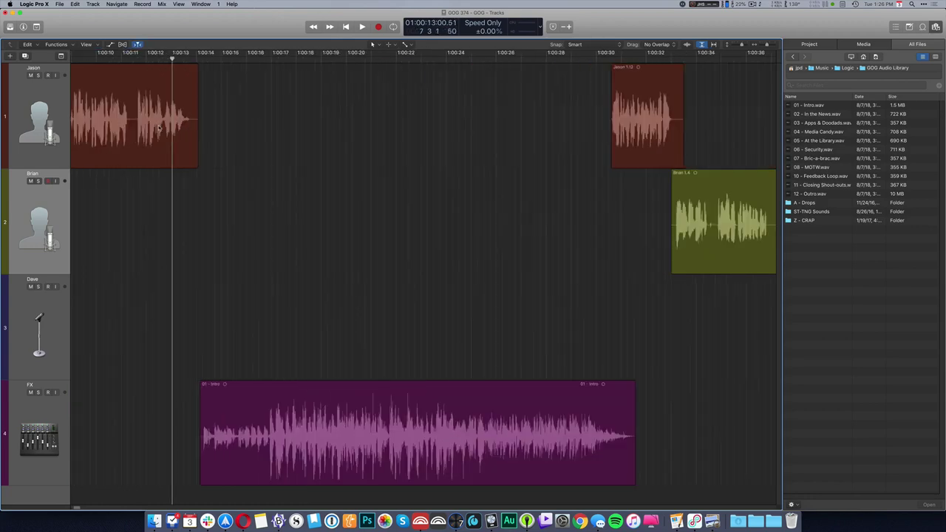
pyautogui.moveTo(365, 419); pyautogui.dragTo(341, 419)
pyautogui.click(197, 236)
pyautogui.scroll(-10, 197, 235)
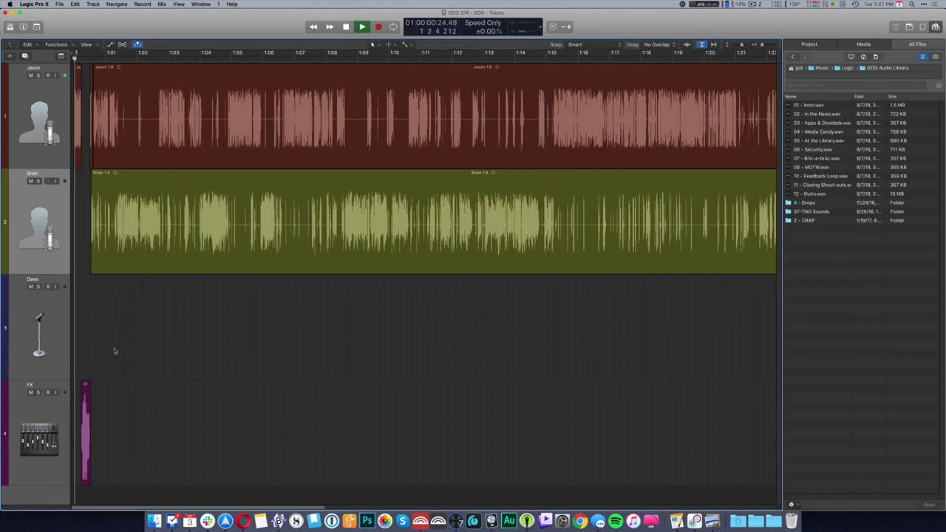
pyautogui.scroll(10, 97, 330)
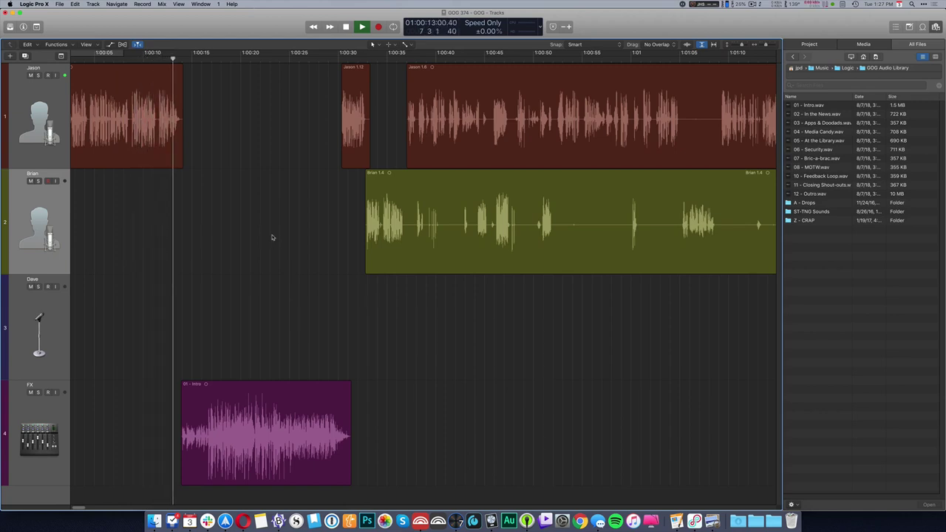
pyautogui.keyDown('super'); pyautogui.click(338, 209); pyautogui.keyUp('super')
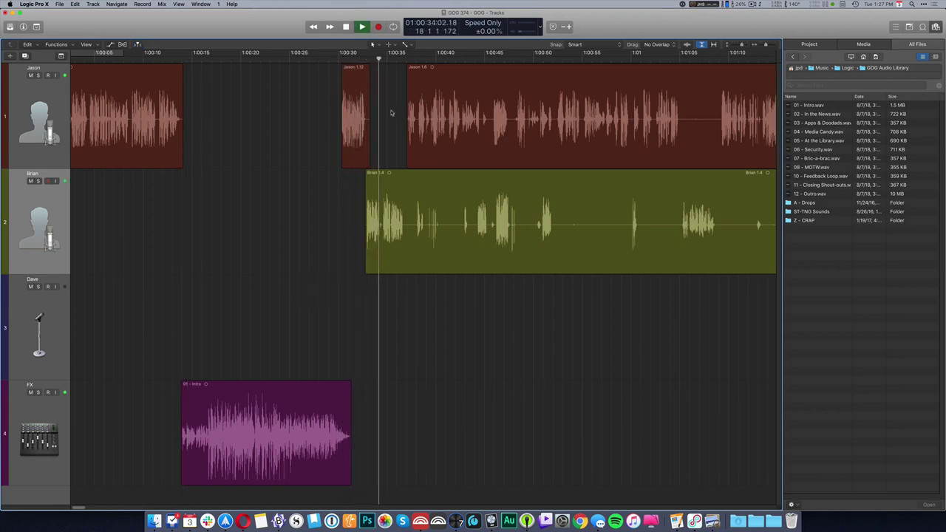
# - Cut the short stretch of track 2 around 1:00:37, move the following clips slightly earlier, and replay the edit
pyautogui.scroll(5, 396, 110)
pyautogui.moveTo(425, 237); pyautogui.dragTo(449, 235)
pyautogui.press('BackSpace')
pyautogui.press('space')
pyautogui.click(453, 147)
pyautogui.hotkey('shift', 'f')
pyautogui.moveTo(456, 130); pyautogui.dragTo(452, 131)
pyautogui.click(406, 124)
pyautogui.press('space')
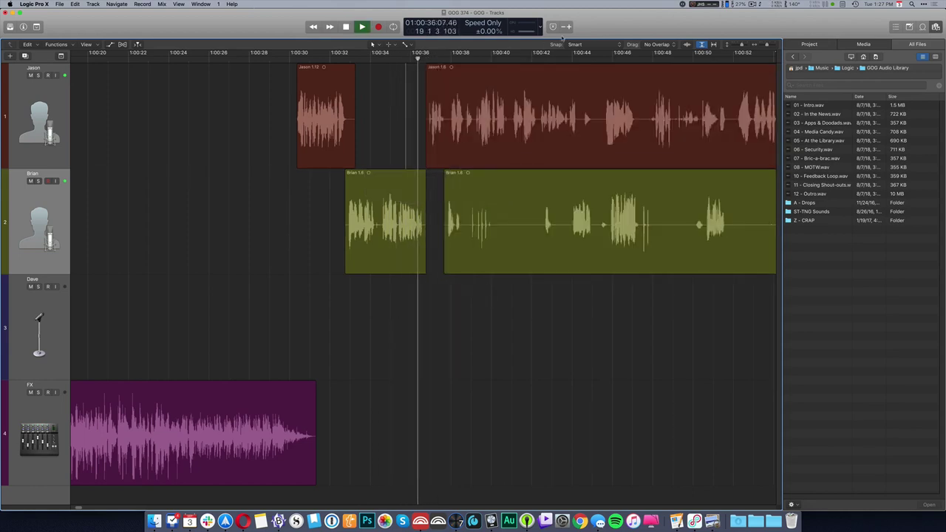
# - Delete the silent stretches of track 2 at about 1:00:40 to 1:00:42 and 1:00:52 to 1:01:00
pyautogui.moveTo(502, 244); pyautogui.dragTo(545, 243)
pyautogui.press('Delete')
pyautogui.press('super+Left')
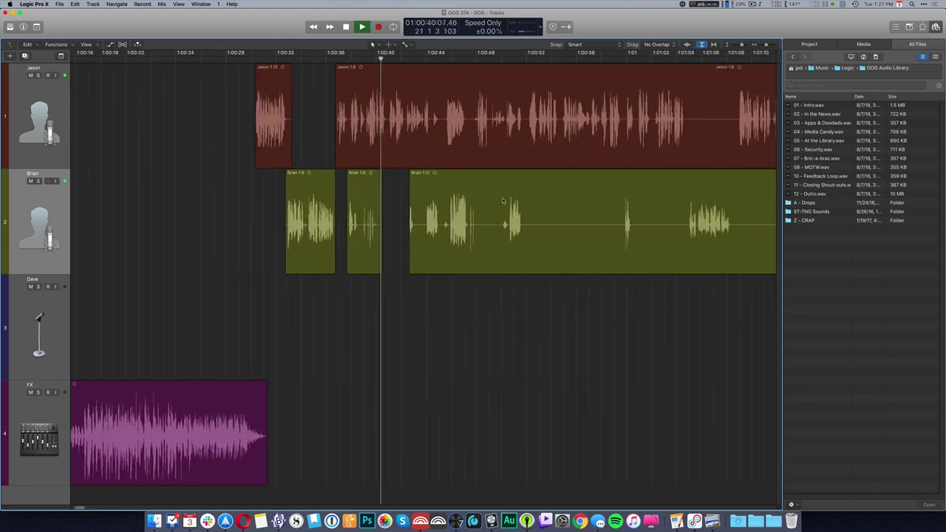
pyautogui.moveTo(525, 244); pyautogui.dragTo(621, 255)
pyautogui.press('Delete')
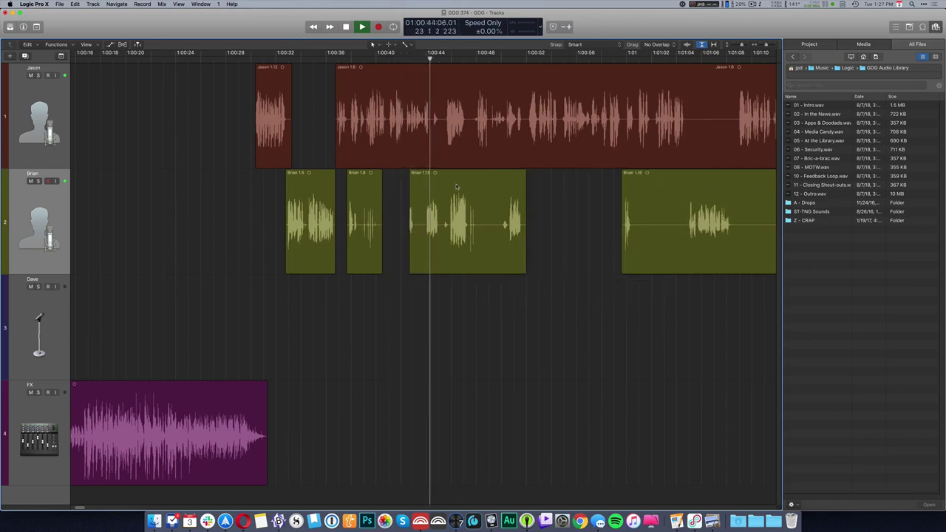
# - Delete the track 1 speech that overlaps track 2, from about 1:00:45 to 1:00:48
pyautogui.press('super+Right')
pyautogui.press('super+Right')
pyautogui.press('super+Right')
pyautogui.press('super+Right')
pyautogui.press('super+Right')
pyautogui.press('super+Right')
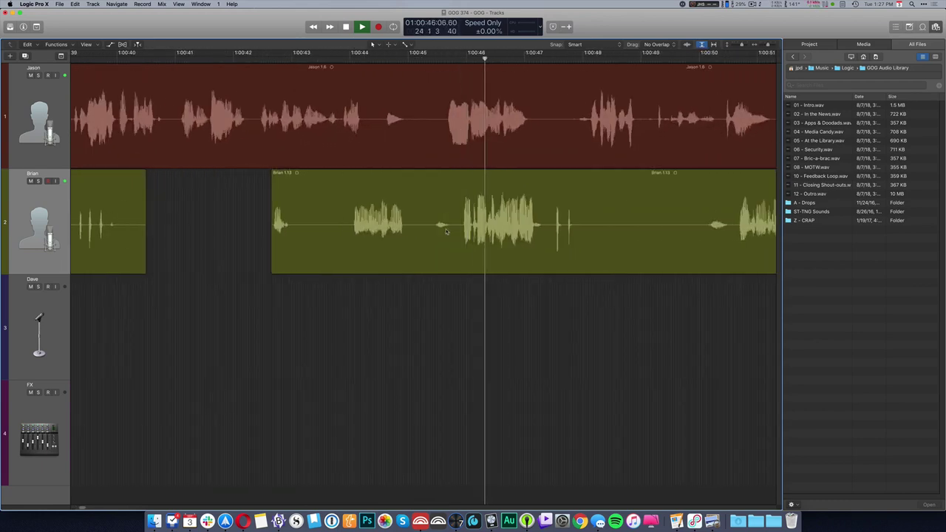
pyautogui.moveTo(419, 119); pyautogui.dragTo(571, 167)
pyautogui.press('Delete')
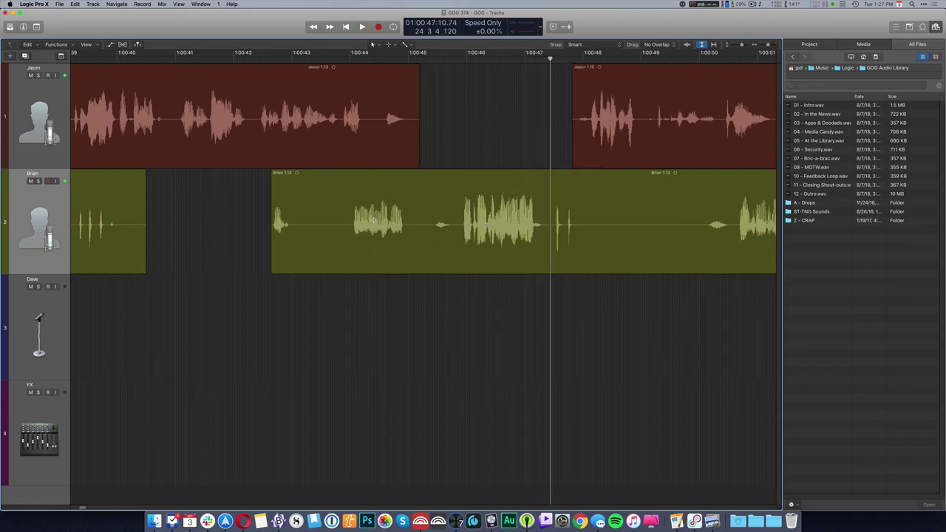
# - Cut track 2 from about 1:00:45:02 to 1:00:45:21 and replay the surrounding audio
pyautogui.moveTo(415, 237); pyautogui.dragTo(458, 243)
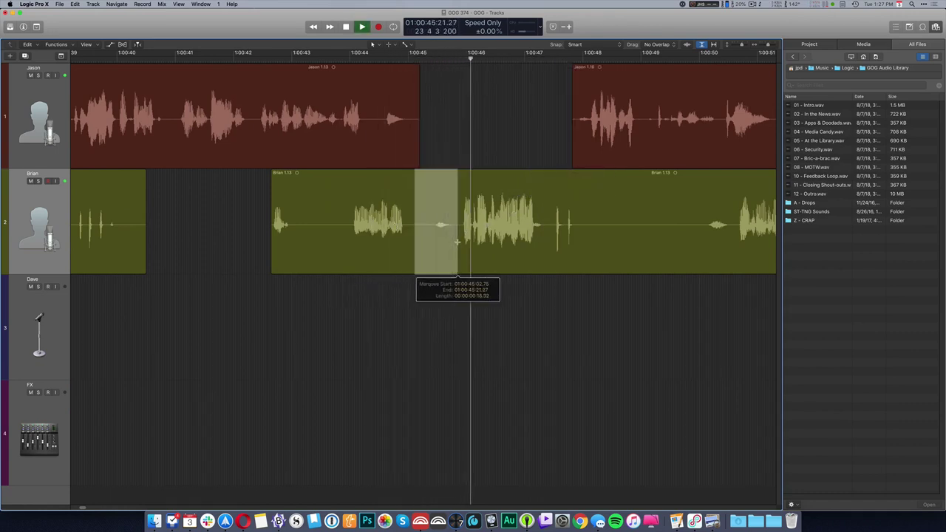
pyautogui.press('Delete')
pyautogui.press('space')
pyautogui.click(334, 215)
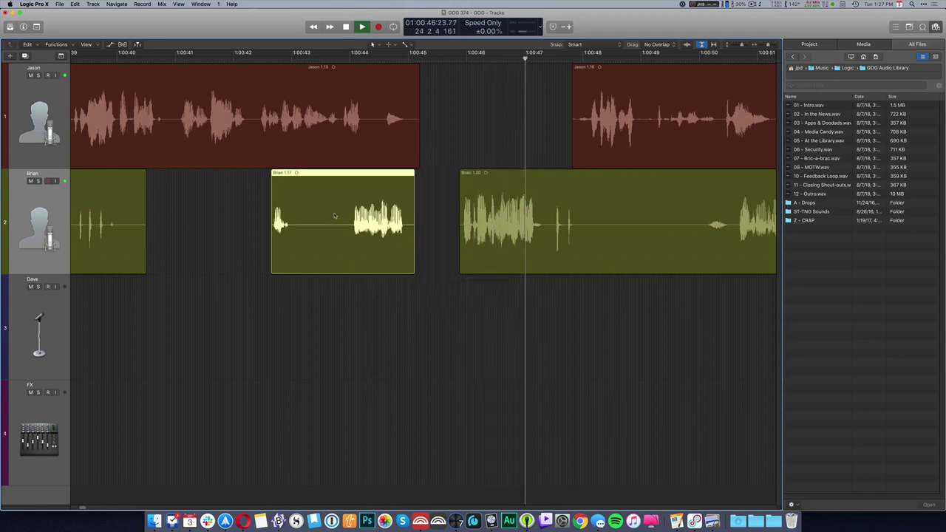
pyautogui.click(349, 216)
pyautogui.press('space')
# - Delete the track 2 phrase from about 1:00:44 to 1:00:45 and move all following clips about 1.6 seconds earlier
pyautogui.moveTo(350, 229); pyautogui.dragTo(445, 237)
pyautogui.press('Delete')
pyautogui.hotkey('shift', 'f')
pyautogui.moveTo(496, 220); pyautogui.dragTo(401, 224)
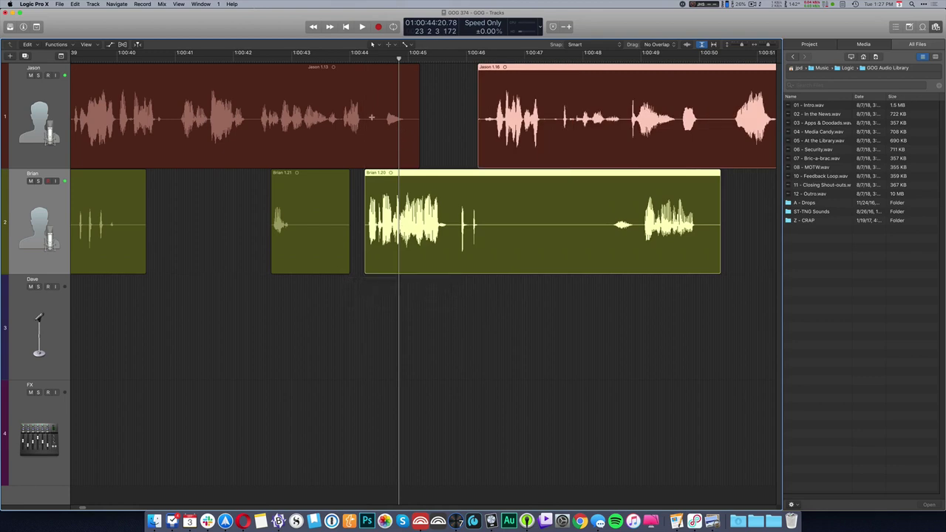
# - Trim the end of the track 1 clip back to about 1:00:44 and replay the edited join
pyautogui.moveTo(371, 130); pyautogui.dragTo(437, 127)
pyautogui.press('Delete')
pyautogui.press('space')
pyautogui.press('space')
pyautogui.click(316, 164)
pyautogui.press('space')
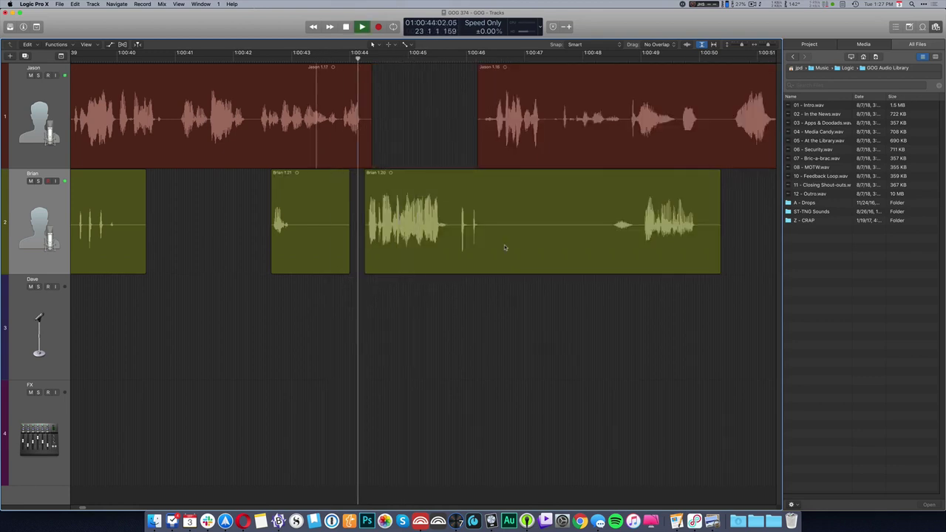
# - Delete the track 2 silence from about 1:00:46.5 to 1:00:48.5, move the clips after it about 0.6 seconds earlier, and replay
pyautogui.moveTo(495, 244); pyautogui.dragTo(610, 252)
pyautogui.press('Delete')
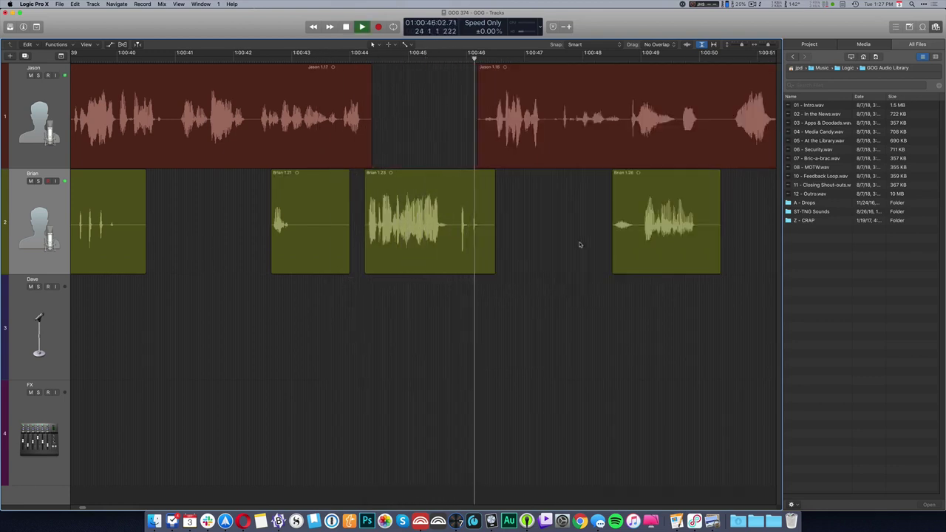
pyautogui.click(556, 120)
pyautogui.hotkey('shift', 'f')
pyautogui.moveTo(555, 120); pyautogui.dragTo(521, 120)
pyautogui.keyDown('super'); pyautogui.click(419, 121); pyautogui.keyUp('super')
pyautogui.press('space')
# - Delete the track 2 silence from about 1:00:58:09 to 1:01:02:21
pyautogui.press('super+Left')
pyautogui.press('super+Left')
pyautogui.hscroll(5, 505, 356)
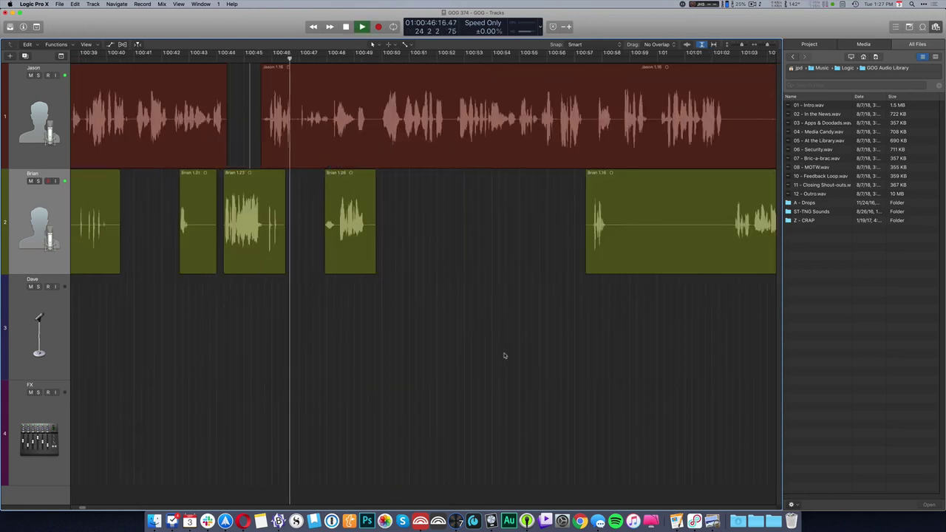
pyautogui.moveTo(611, 214); pyautogui.dragTo(734, 266)
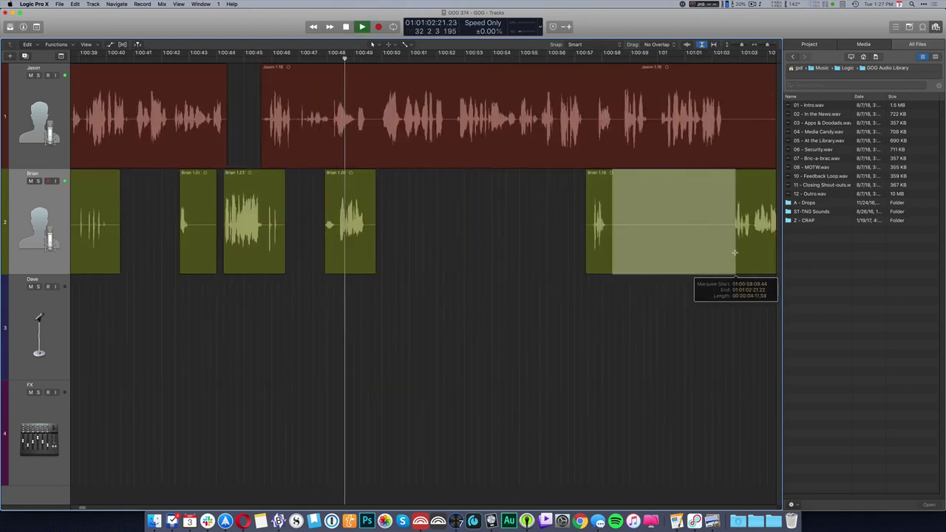
pyautogui.press('Delete')
# - Cut track 1 from about 1:01:02.5 to 1:01:06.5 and track 2 from about 1:01:06.5 to 1:01:07.5
pyautogui.press('super+Right')
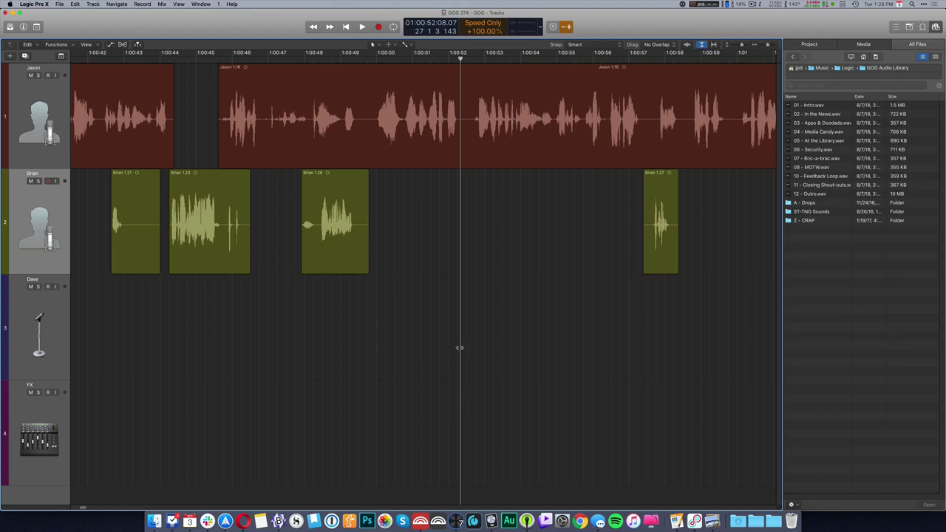
pyautogui.hscroll(5, 458, 258)
pyautogui.moveTo(567, 125); pyautogui.dragTo(715, 164)
pyautogui.press('Delete')
pyautogui.moveTo(708, 226); pyautogui.dragTo(755, 246)
pyautogui.press('Delete')
# - Move the clips following the 1:01:06 gap slightly earlier and start playback from about 1:00:54
pyautogui.click(730, 140)
pyautogui.moveTo(731, 133); pyautogui.dragTo(716, 134)
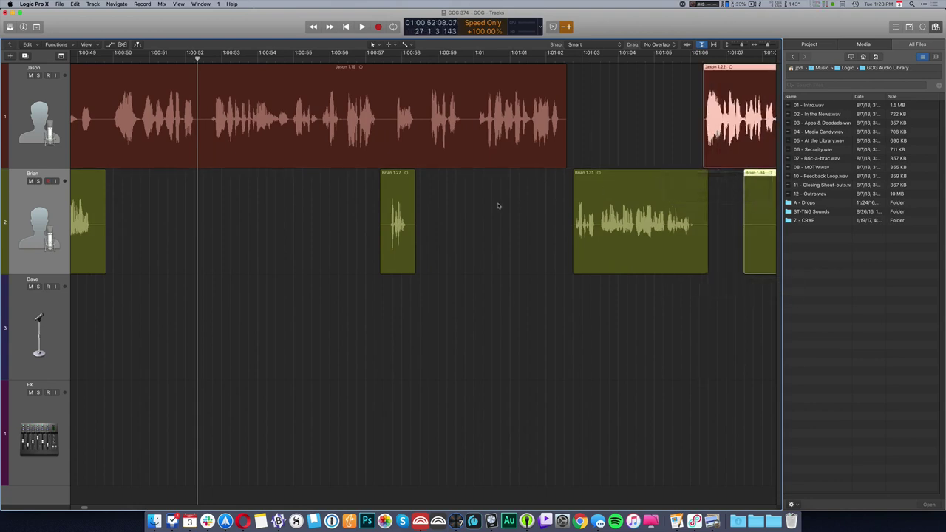
pyautogui.click(271, 233)
pyautogui.press('space')
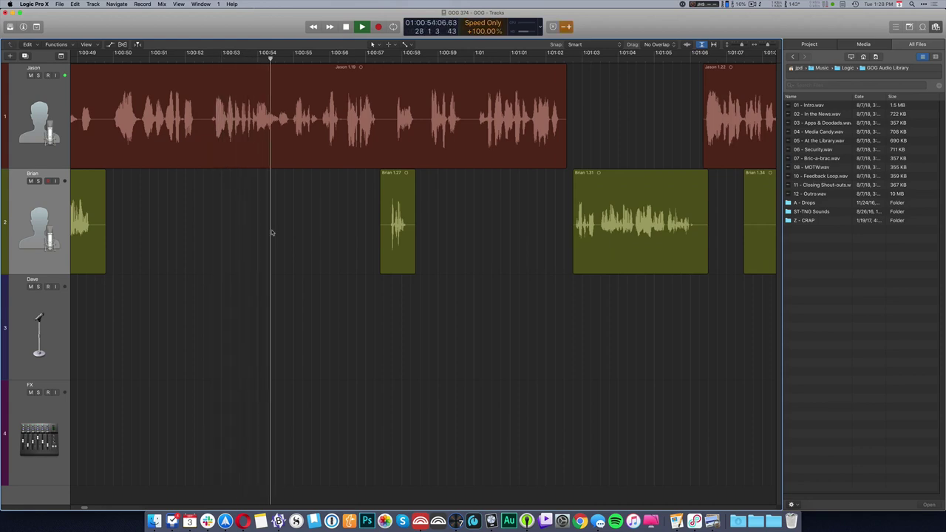
# - Nudge the short track 2 interjection near 1:00:57 about 0.3 seconds earlier and replay it
pyautogui.hscroll(5, 272, 232)
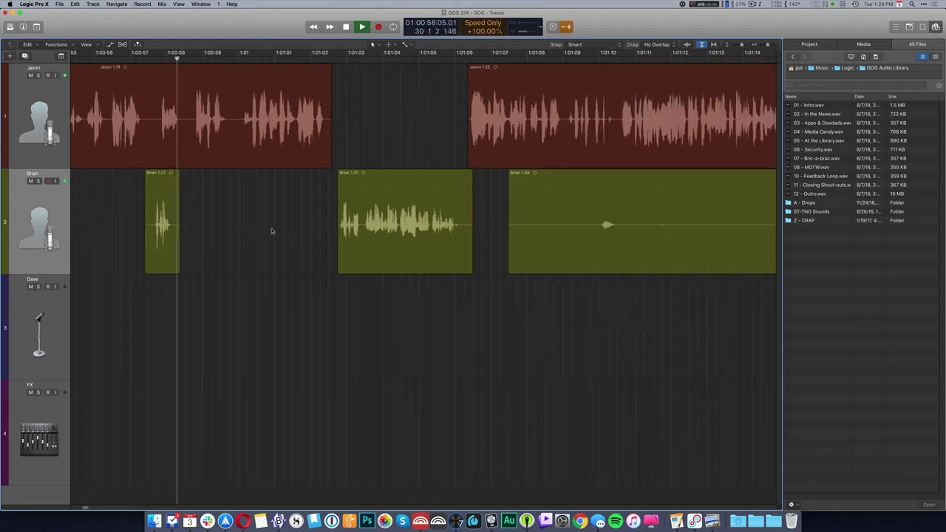
pyautogui.press('space')
pyautogui.click(157, 222)
pyautogui.moveTo(157, 221); pyautogui.dragTo(145, 222)
pyautogui.hotkey('shift', 'space')
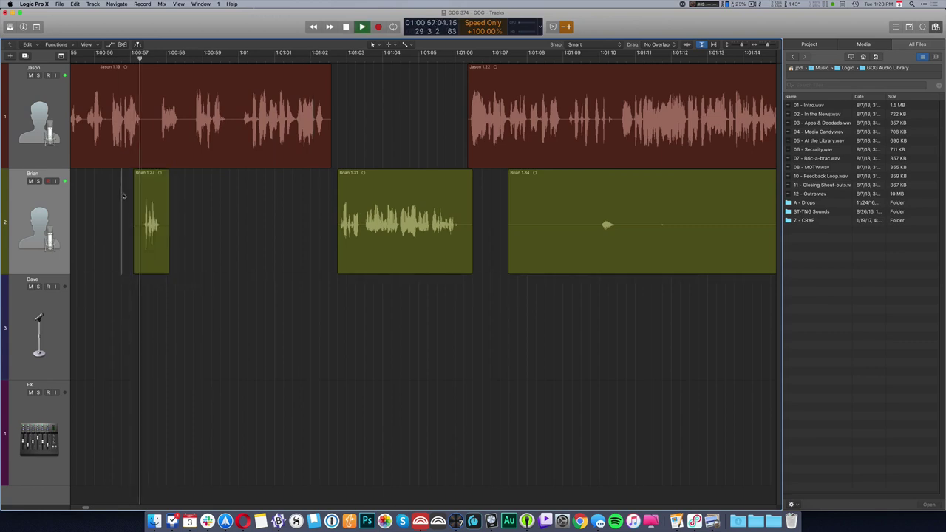
# - Cut the gaps from track 2 at about 1:01:07 to 1:01:10 and 1:01:11 to 1:01:15, and from track 1 at 1:01:21 to 1:01:31
pyautogui.moveTo(509, 255); pyautogui.dragTo(595, 255)
pyautogui.press('super+Left')
pyautogui.press('super+Left')
pyautogui.press('super+Left')
pyautogui.hscroll(2, 272, 234)
pyautogui.moveTo(268, 227); pyautogui.dragTo(305, 227)
pyautogui.moveTo(355, 124); pyautogui.dragTo(441, 142)
pyautogui.press('Delete')
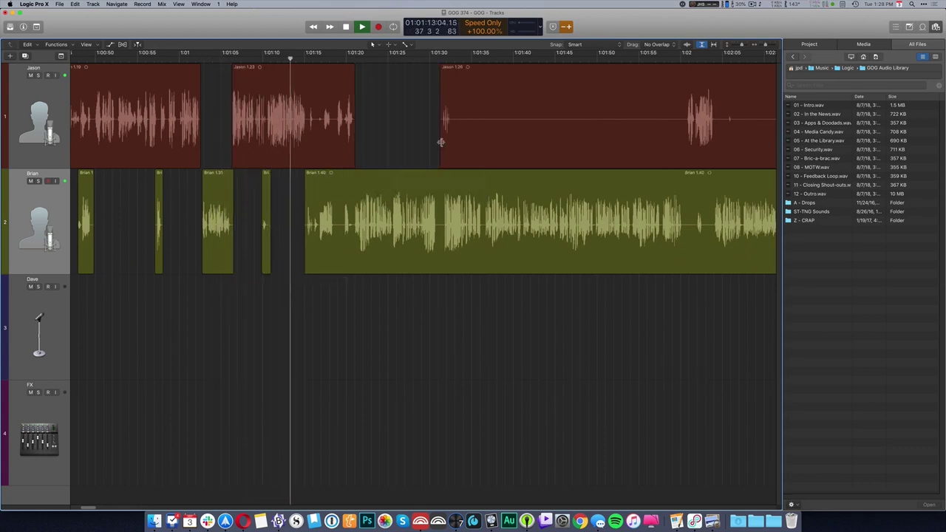
# - Cut track 1 from about 1:01:32 to 1:02:00 and from about 1:02:06 to 1:02:34
pyautogui.moveTo(455, 137); pyautogui.dragTo(681, 133)
pyautogui.press('Delete')
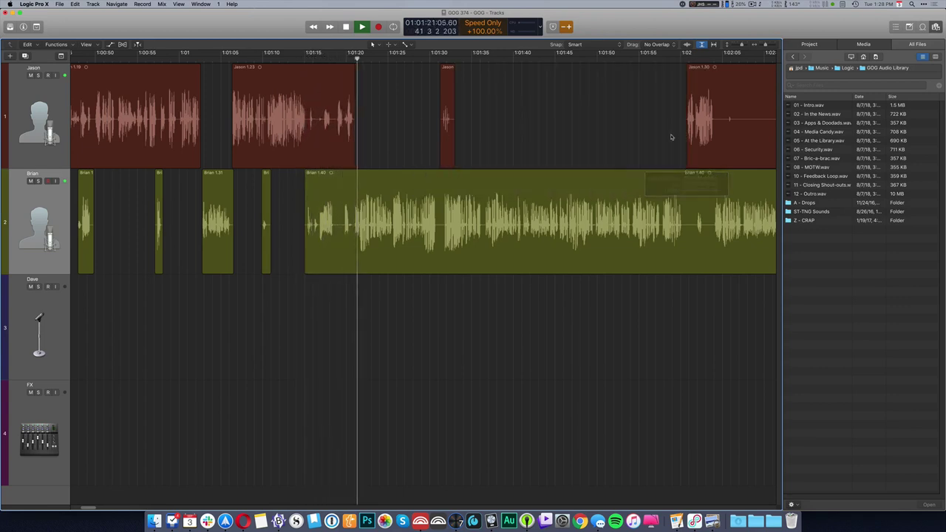
pyautogui.hscroll(5, 446, 151)
pyautogui.moveTo(524, 127); pyautogui.dragTo(757, 130)
pyautogui.press('Delete')
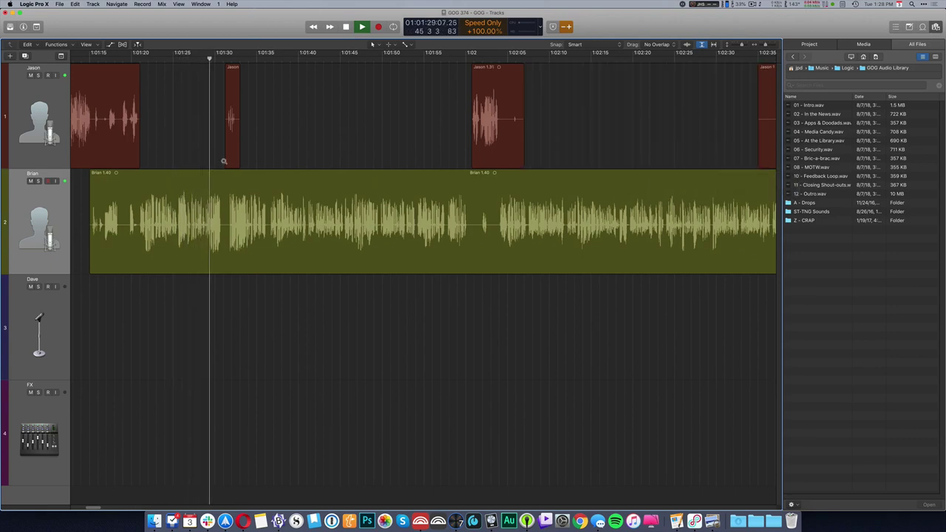
# - Move the short track 1 interjection near 1:01:31 about 0.8 seconds earlier and replay from about 1:01:29
pyautogui.scroll(5, 226, 159)
pyautogui.press('space')
pyautogui.moveTo(265, 138); pyautogui.dragTo(241, 135)
pyautogui.keyDown('super'); pyautogui.click(212, 125); pyautogui.keyUp('super')
pyautogui.press('space')
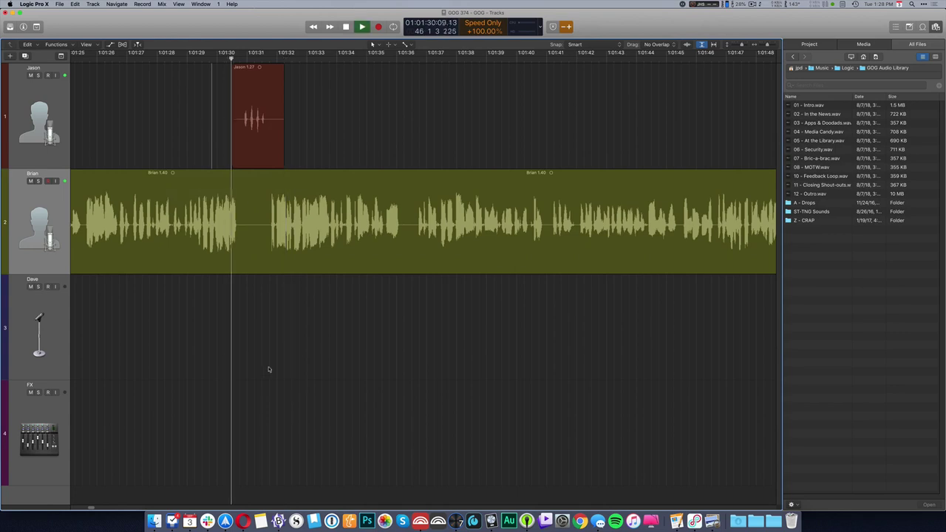
pyautogui.scroll(-5, 306, 353)
pyautogui.hscroll(3, 305, 348)
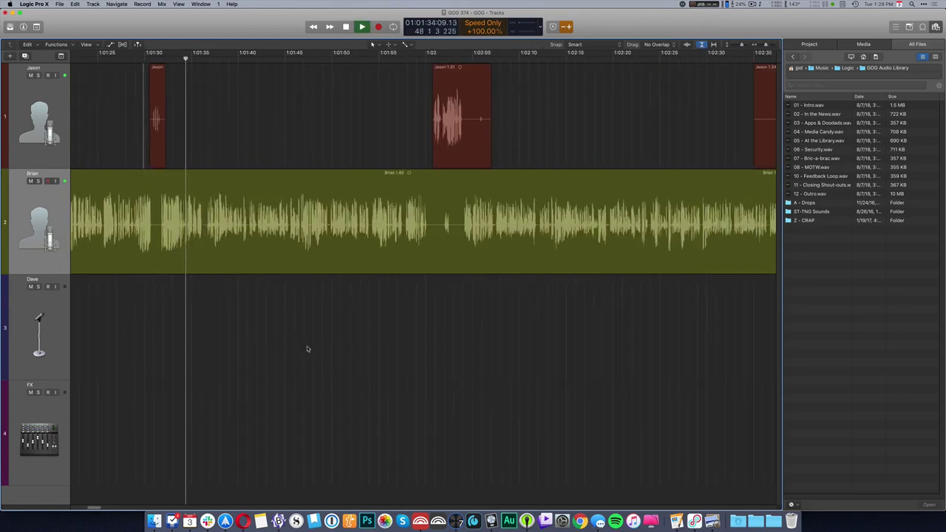
# - Cut track 1 from about 1:02:04 to 1:02:05 and trim the silence after the short sound at 1:02:05
pyautogui.moveTo(466, 129); pyautogui.dragTo(502, 126)
pyautogui.press('Delete')
pyautogui.press('Delete')
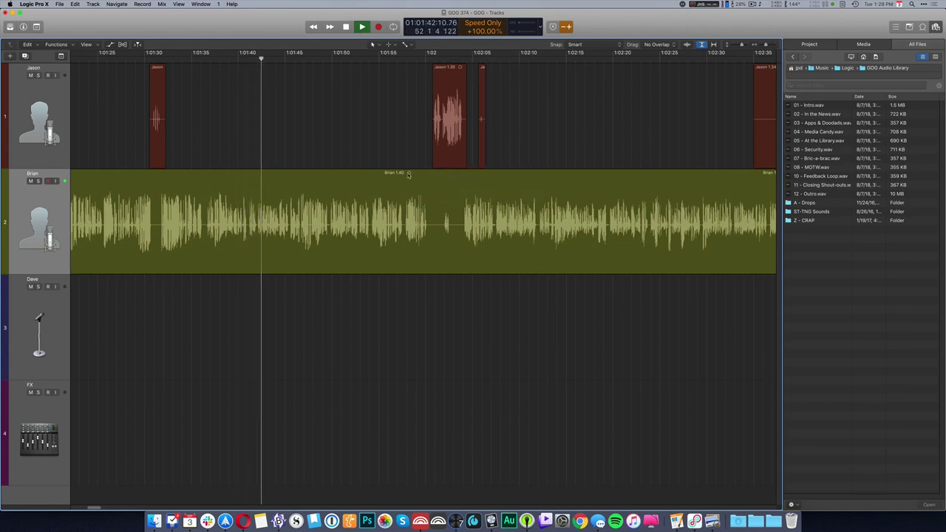
# - Play up to the short leftover track 1 clip at about 1:02:05.5 and delete it
pyautogui.hscroll(6, 369, 181)
pyautogui.press('super+Right')
pyautogui.press('super+Right')
pyautogui.press('super+Right')
pyautogui.press('super+Right')
pyautogui.scroll(-1, 311, 197)
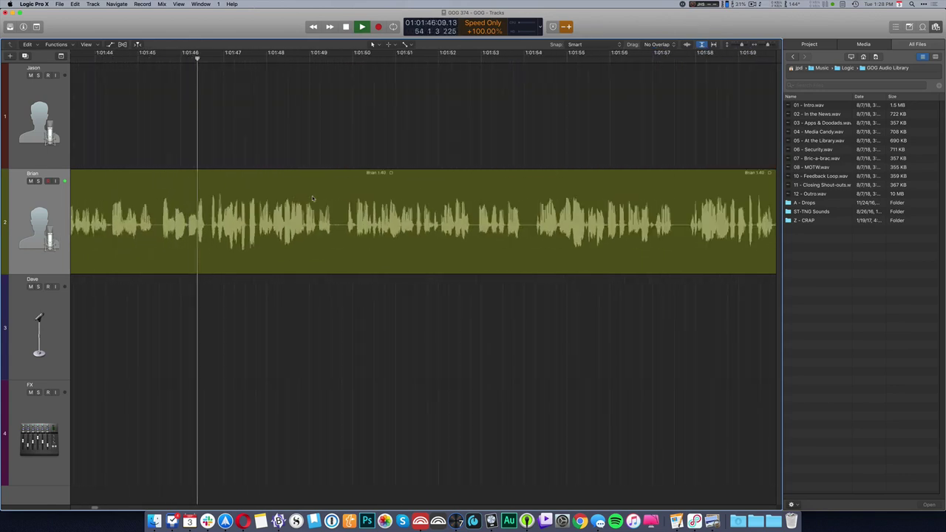
pyautogui.hscroll(8, 312, 196)
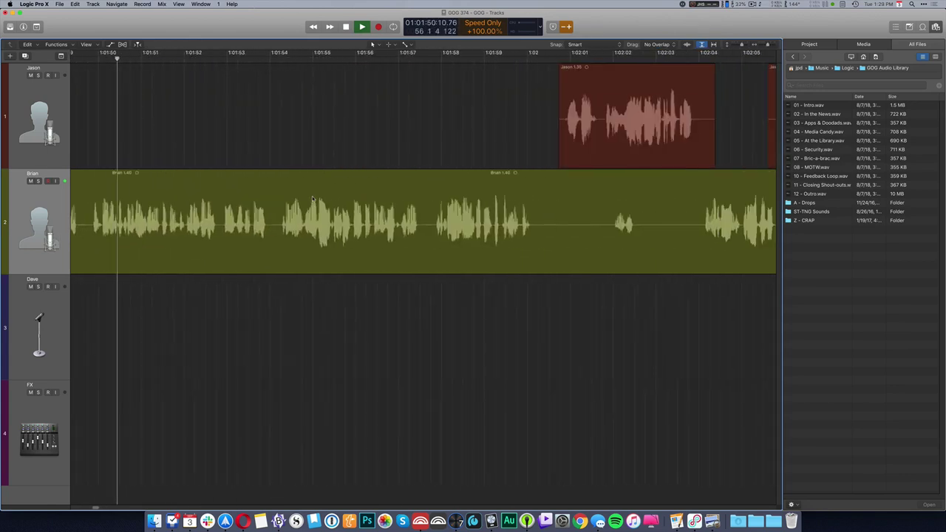
pyautogui.press('t')
pyautogui.click(312, 198)
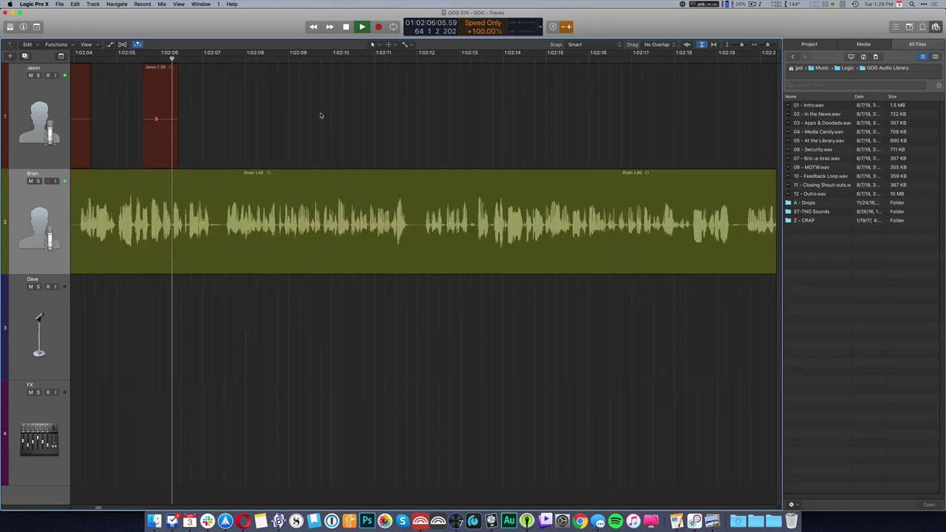
pyautogui.click(156, 119)
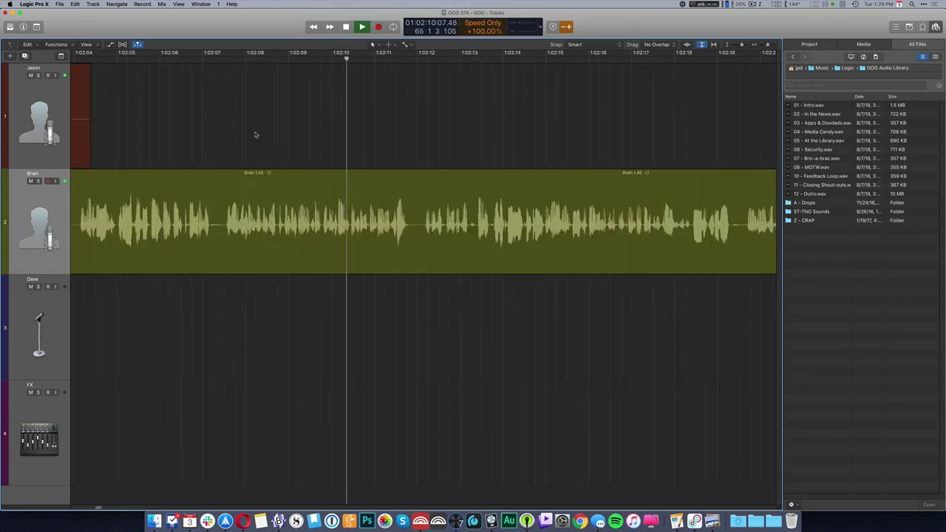
# - Cut track 1 from about 1:02:35 to 1:02:39 and track 2 from about 1:02:43 to 1:02:45
pyautogui.scroll(-4, 256, 135)
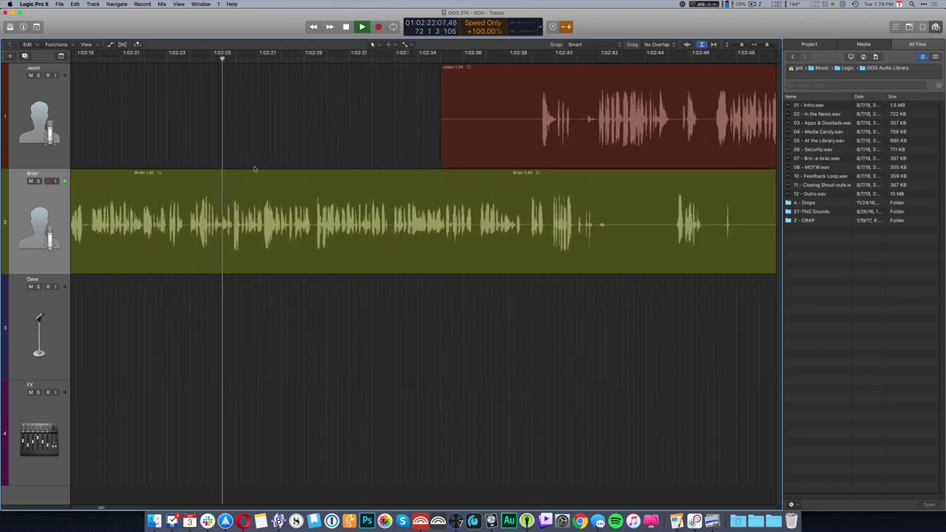
pyautogui.moveTo(441, 118); pyautogui.dragTo(537, 140)
pyautogui.moveTo(618, 222); pyautogui.dragTo(676, 243)
pyautogui.press('Delete')
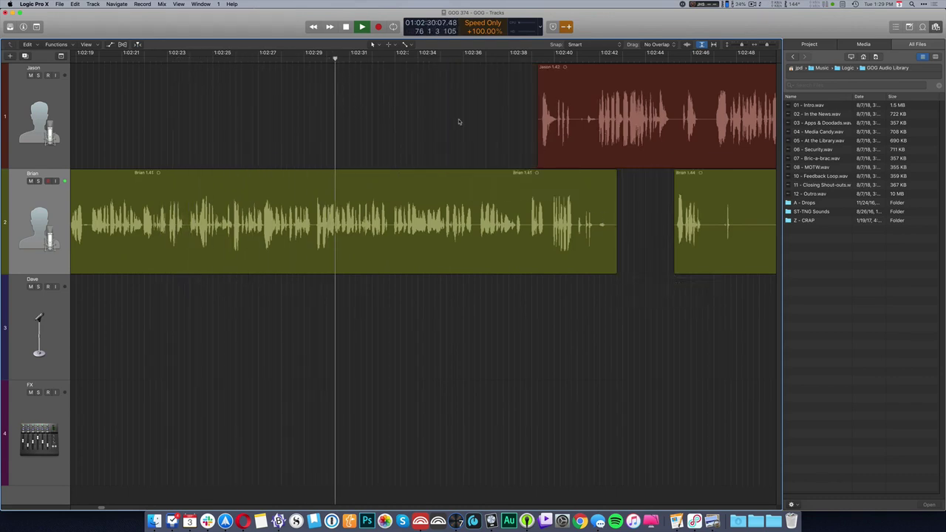
# - Cut the silences around track 2's short interjections between about 1:02:46.5 and 1:02:56, and track 1 from about 1:02:57 to 1:02:58
pyautogui.moveTo(480, 228); pyautogui.dragTo(695, 248)
pyautogui.press('Delete')
pyautogui.press('Delete')
pyautogui.press('Delete')
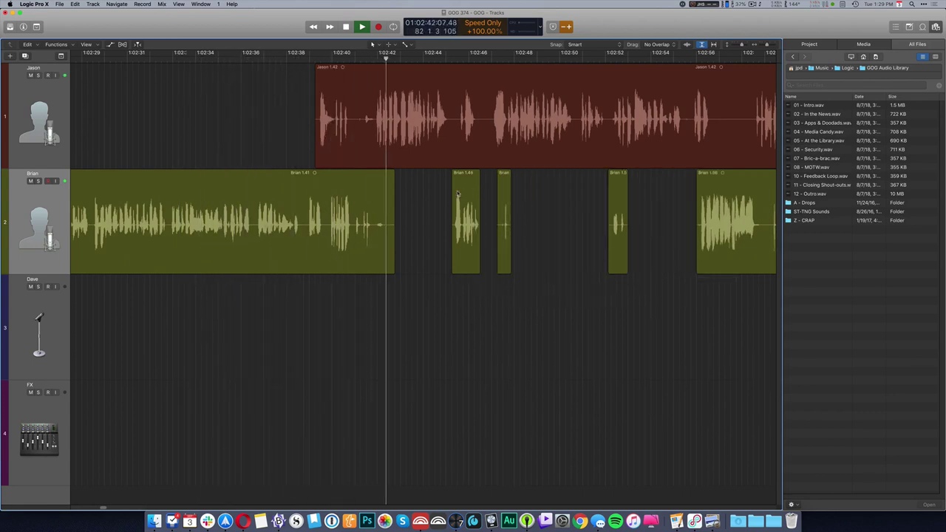
pyautogui.moveTo(487, 119); pyautogui.dragTo(528, 122)
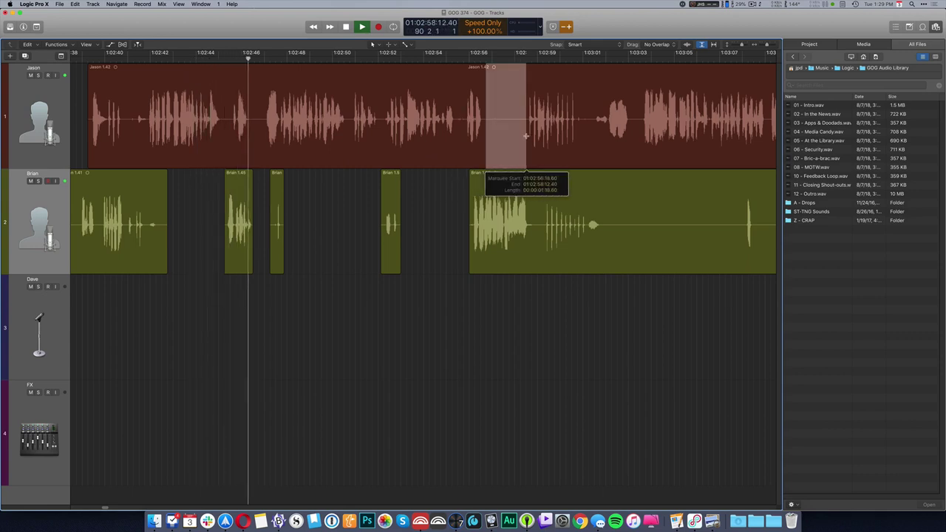
pyautogui.press('Delete')
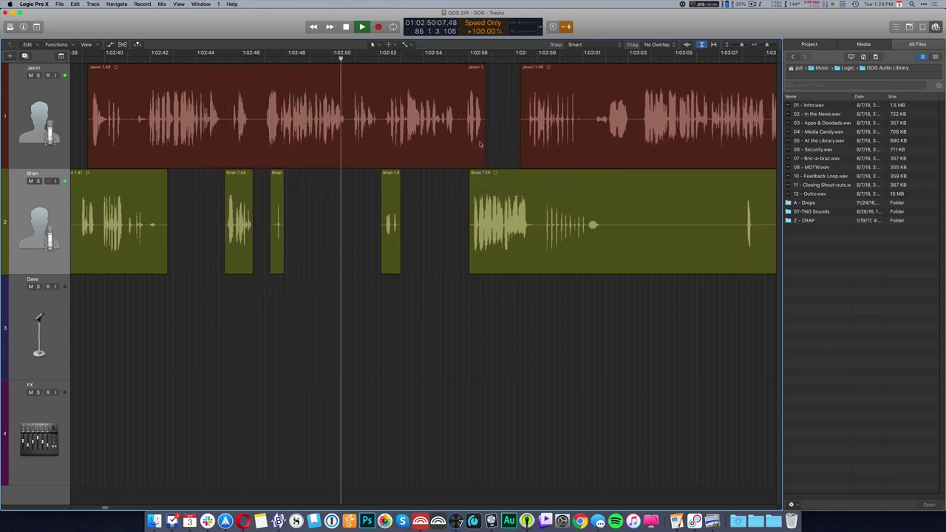
# - Cut the gaps from track 2 at about 1:03:02 to 1:03:08, 1:03:09 to 1:03:11 and 1:03:12 to 1:03:20
pyautogui.moveTo(361, 226); pyautogui.dragTo(570, 234)
pyautogui.press('Delete')
pyautogui.press('Delete')
pyautogui.moveTo(452, 226); pyautogui.dragTo(632, 228)
pyautogui.press('Delete')
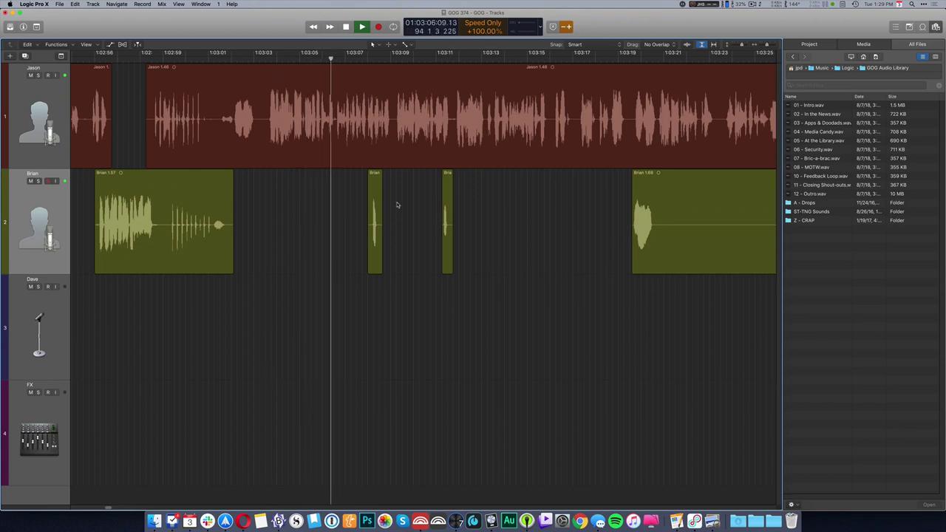
# - Cut track 2 from about 1:03:21 to 1:03:28 and track 1 from about 1:03:28 to 1:03:37
pyautogui.hscroll(8, 369, 212)
pyautogui.moveTo(364, 227); pyautogui.dragTo(535, 238)
pyautogui.press('Delete')
pyautogui.moveTo(529, 122); pyautogui.dragTo(729, 122)
pyautogui.press('Delete')
# - Move the clips that follow the cuts at 1:03:28 about 0.4 seconds earlier on both tracks
pyautogui.moveTo(578, 215); pyautogui.dragTo(570, 214)
pyautogui.click(486, 222)
pyautogui.hscroll(8, 376, 194)
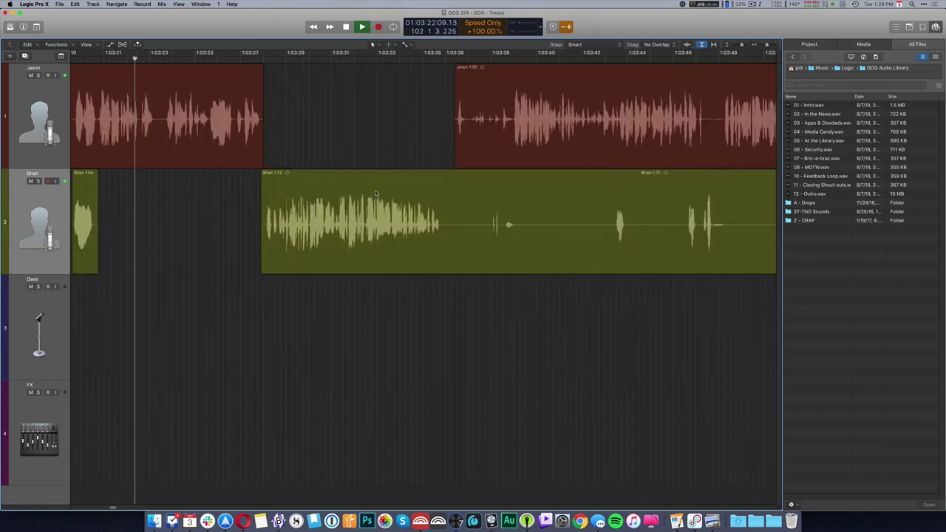
# - Cut track 2 from about 1:03:36 to 1:03:38 and from about 1:03:39.5 to 1:03:43.5
pyautogui.moveTo(442, 235); pyautogui.dragTo(490, 236)
pyautogui.press('Delete')
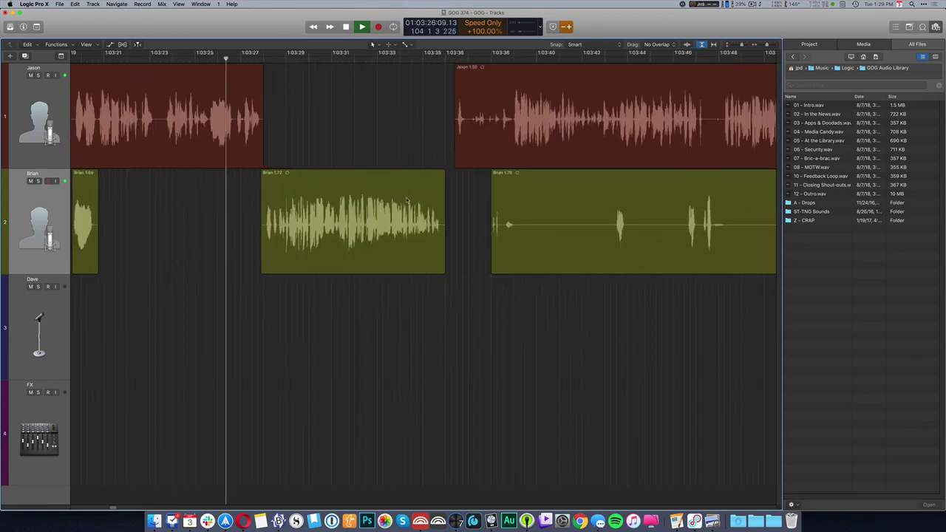
pyautogui.hscroll(3, 394, 197)
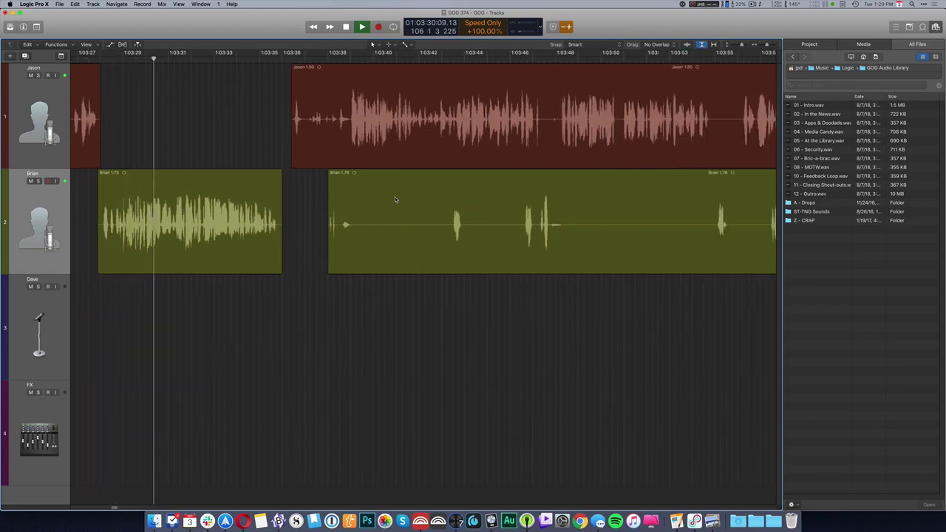
pyautogui.moveTo(361, 237); pyautogui.dragTo(450, 239)
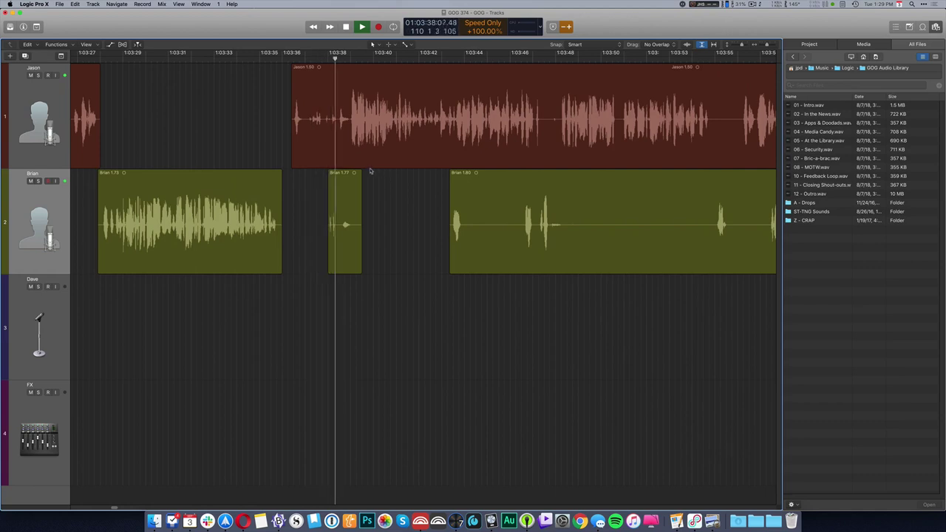
# - Remove the hesitation that opens the track 1 clip at about 1:03:36 and delete the short track 2 clip near 1:03:38
pyautogui.press('super+Right')
pyautogui.press('super+Right')
pyautogui.press('super+Right')
pyautogui.moveTo(173, 137); pyautogui.dragTo(237, 132)
pyautogui.press('Delete')
pyautogui.click(361, 191)
pyautogui.press('Delete')
# - Move the following clips on both tracks about 3 seconds earlier, to 1:03:36, and replay from about 1:03:35
pyautogui.click(396, 152)
pyautogui.hotkey('shift', 'f')
pyautogui.click(135, 117)
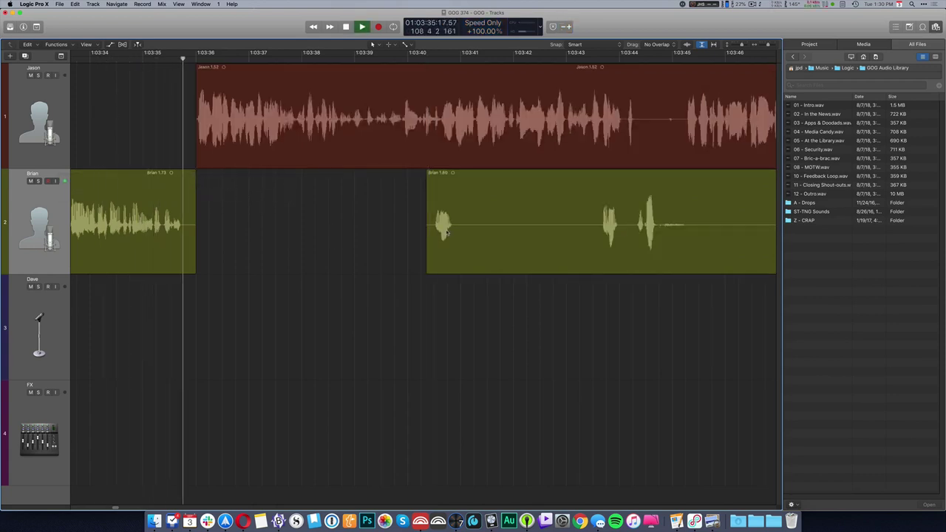
# - Cut track 2 at about 1:03:41 to 1:03:43.5 and 1:03:45.7 to 1:03:49.5, and track 1 at about 1:03:44.4 to 1:03:45.2
pyautogui.moveTo(460, 229); pyautogui.dragTo(598, 229)
pyautogui.press('Delete')
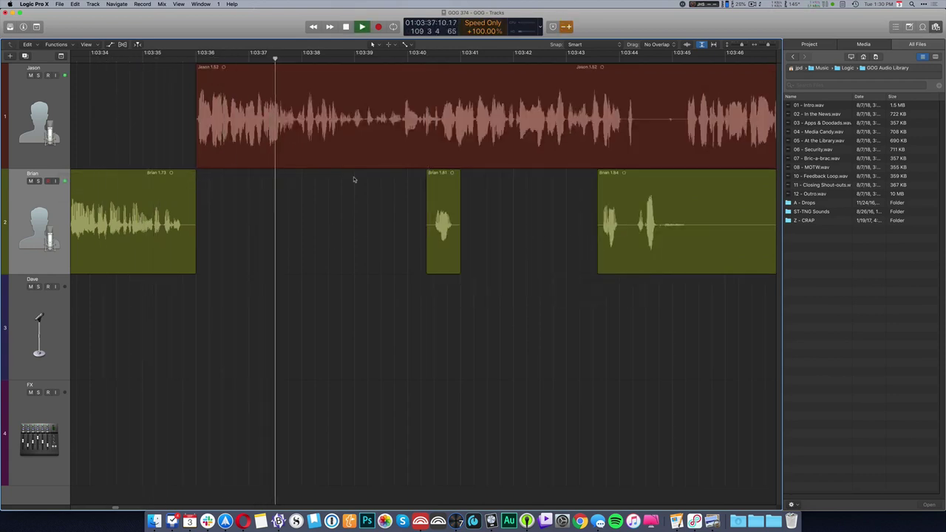
pyautogui.hscroll(5, 358, 180)
pyautogui.moveTo(429, 136); pyautogui.dragTo(473, 146)
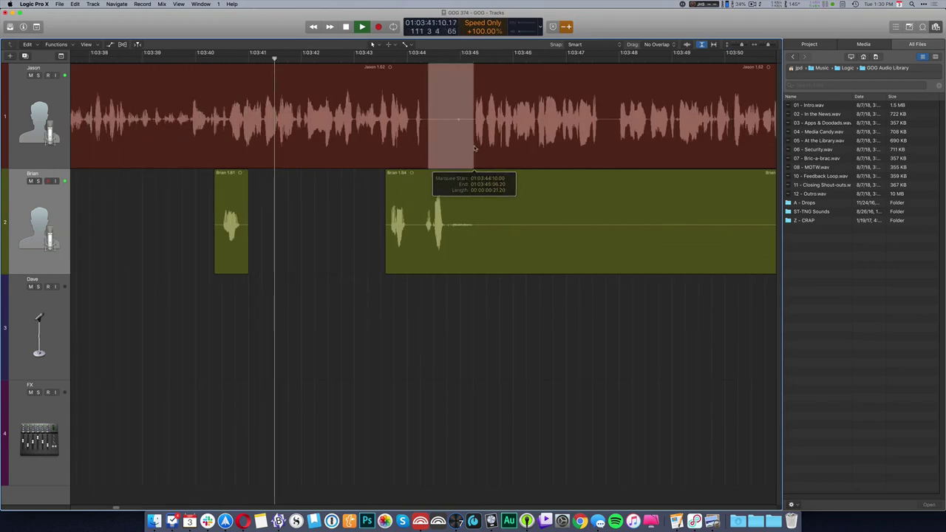
pyautogui.press('Delete')
pyautogui.moveTo(494, 221); pyautogui.dragTo(695, 243)
pyautogui.press('Delete')
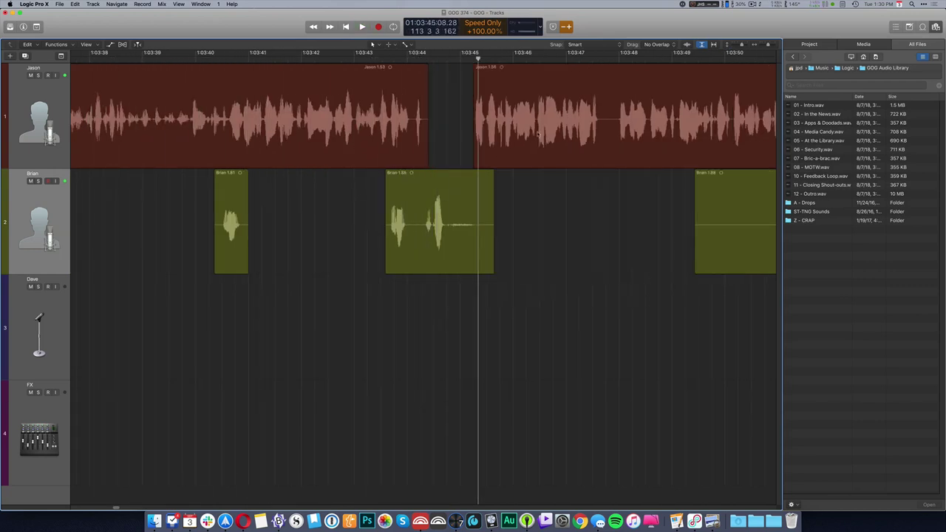
# - Move the clips from 1:03:45 onward about 0.3 seconds earlier and replay from about 1:03:44
pyautogui.click(538, 121)
pyautogui.hotkey('shift', 'f')
pyautogui.moveTo(539, 117); pyautogui.dragTo(525, 117)
pyautogui.click(408, 136)
pyautogui.press('space')
# - Trim track 2's silence up to about 1:03:52, then cut it from 1:03:54 to 1:03:55 and track 1 from about 1:03:56.5 to 1:04:17
pyautogui.press('super+Left')
pyautogui.press('super+Left')
pyautogui.press('super+Left')
pyautogui.moveTo(290, 227); pyautogui.dragTo(337, 235)
pyautogui.press('Delete')
pyautogui.moveTo(396, 137); pyautogui.dragTo(670, 139)
pyautogui.press('Delete')
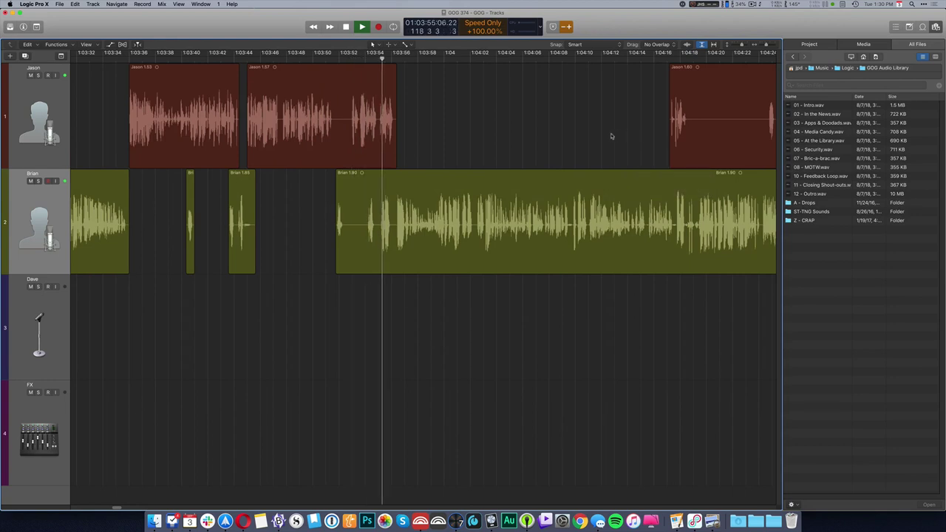
pyautogui.moveTo(363, 225); pyautogui.dragTo(379, 231)
pyautogui.press('Delete')
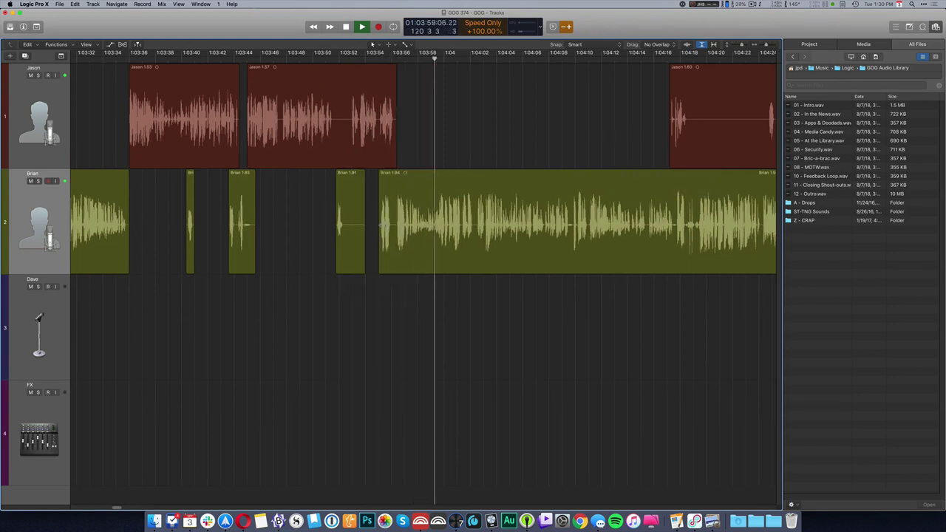
# - Replay the passage near 1:03:55, cut track 2's opening words from about 1:03:55 to 1:03:56, and resume playback
pyautogui.press('space')
pyautogui.click(379, 216)
pyautogui.press('space')
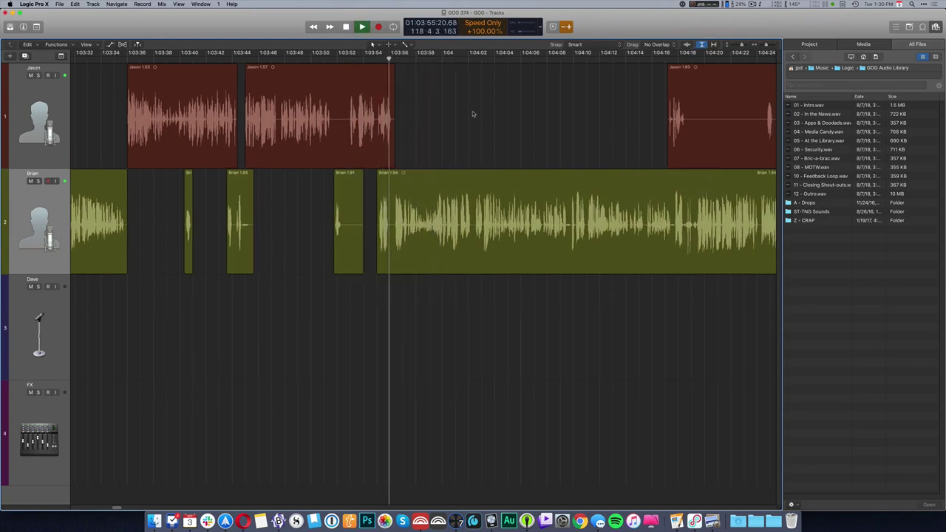
pyautogui.hscroll(4, 467, 127)
pyautogui.hscroll(4, 466, 127)
pyautogui.moveTo(160, 225); pyautogui.dragTo(180, 225)
pyautogui.press('space')
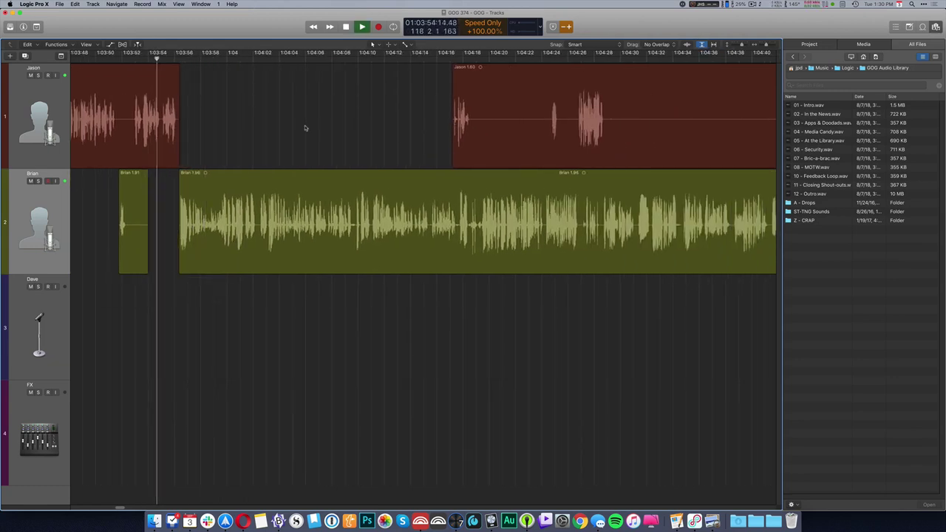
# - Cut the silences around track 1's short interjections between about 1:04:19 and 1:04:47.5
pyautogui.moveTo(473, 127); pyautogui.dragTo(571, 131)
pyautogui.press('Delete')
pyautogui.press('Delete')
pyautogui.hscroll(4, 524, 129)
pyautogui.moveTo(392, 128); pyautogui.dragTo(632, 166)
pyautogui.press('Delete')
pyautogui.press('Delete')
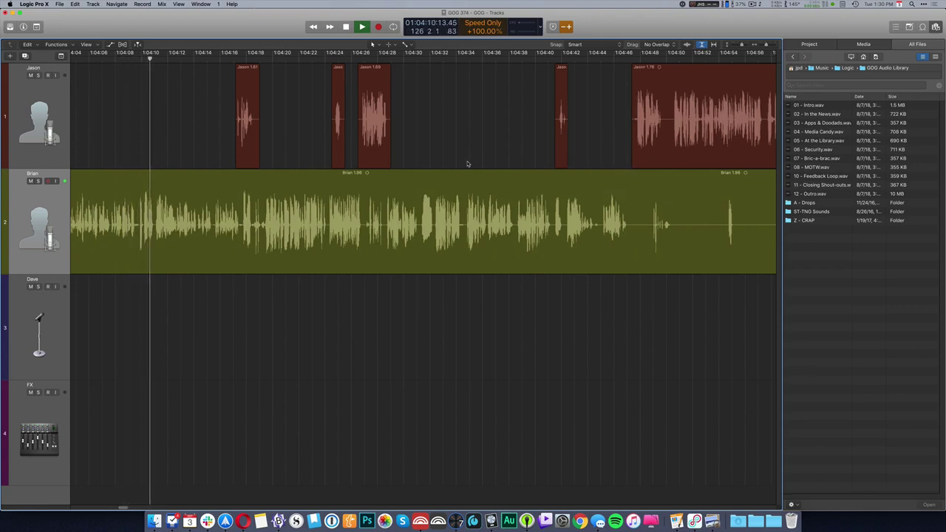
# - Cut the gaps from track 2 at about 1:04:47.5 to 1:04:48.7, 1:04:50.7 to 1:04:54.5 and 1:04:55.5 to 1:04:59.5
pyautogui.hscroll(3, 351, 163)
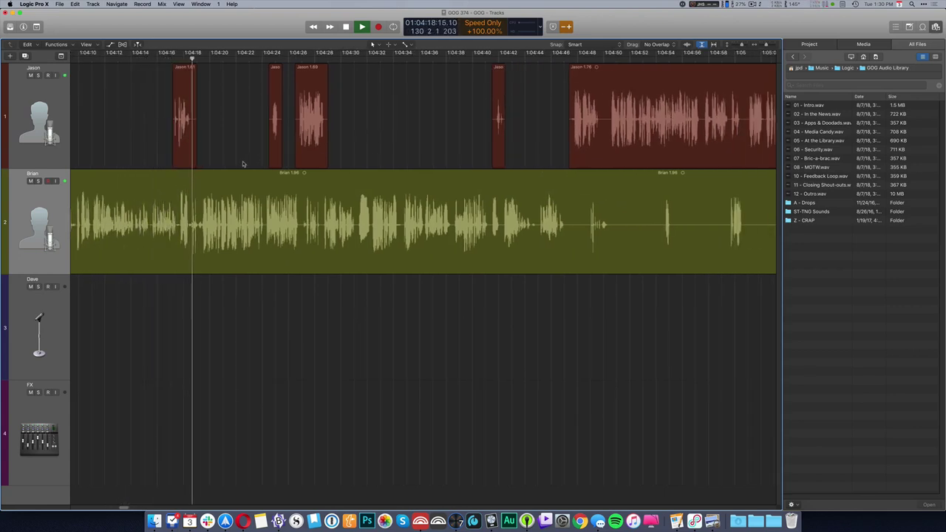
pyautogui.hscroll(4, 243, 163)
pyautogui.moveTo(529, 224); pyautogui.dragTo(646, 232)
pyautogui.press('Delete')
pyautogui.press('Delete')
pyautogui.moveTo(486, 227); pyautogui.dragTo(504, 228)
pyautogui.press('Delete')
# - Cut the long silence from track 2 between about 1:05:00.7 and 1:05:20
pyautogui.hscroll(9, 512, 247)
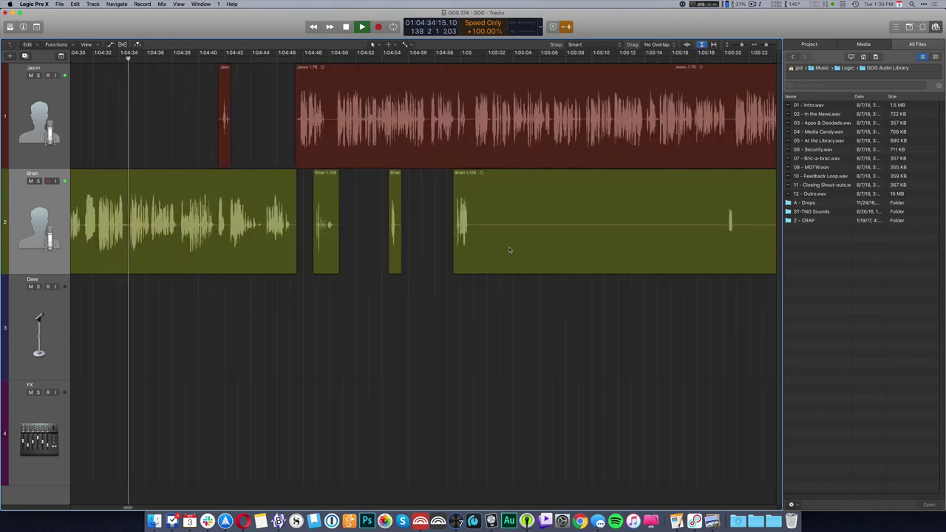
pyautogui.moveTo(471, 229); pyautogui.dragTo(724, 255)
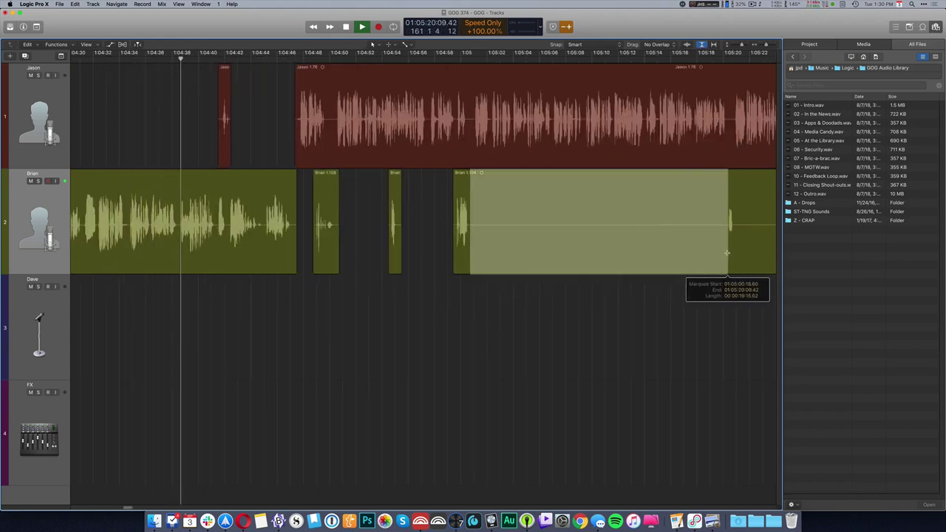
pyautogui.press('Delete')
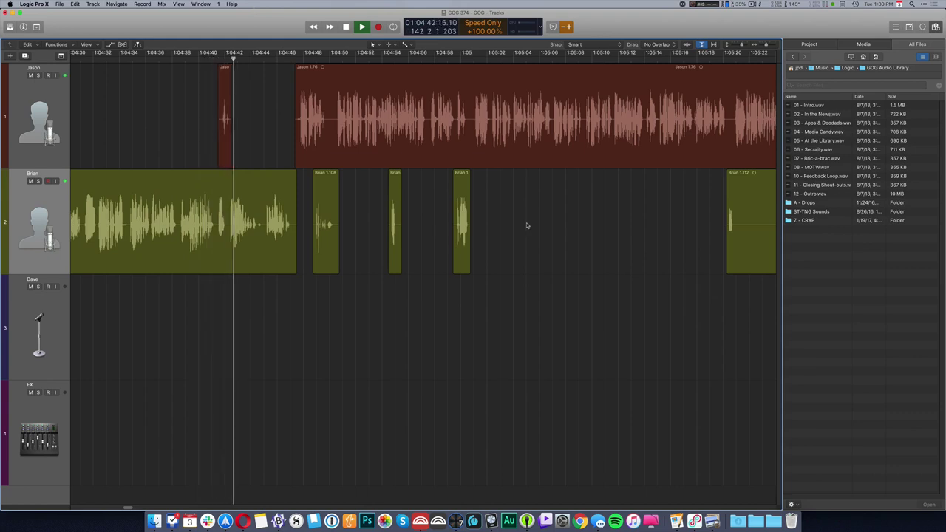
# - Stop playback and cut track 2 from about 1:04:41.5 to 1:04:42.3
pyautogui.press('space')
pyautogui.moveTo(216, 225); pyautogui.dragTo(238, 219)
pyautogui.press('Delete')
# - Move all clips following the 1:04:41 cut about 0.4 seconds earlier and replay from about 1:04:40
pyautogui.click(238, 220)
pyautogui.hotkey('shift', 'f')
pyautogui.click(222, 136)
pyautogui.hotkey('shift', 'f')
pyautogui.click(223, 139)
pyautogui.moveTo(223, 138); pyautogui.dragTo(218, 138)
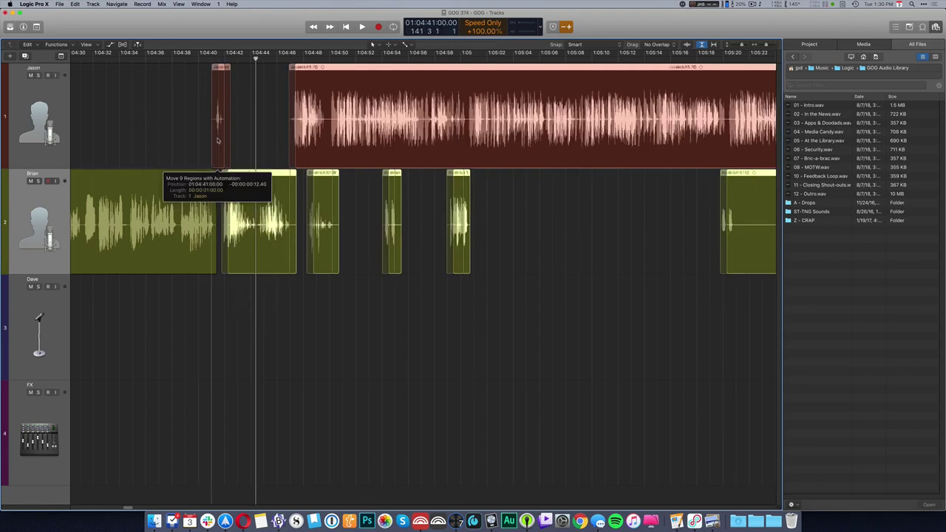
pyautogui.click(205, 143)
pyautogui.press('space')
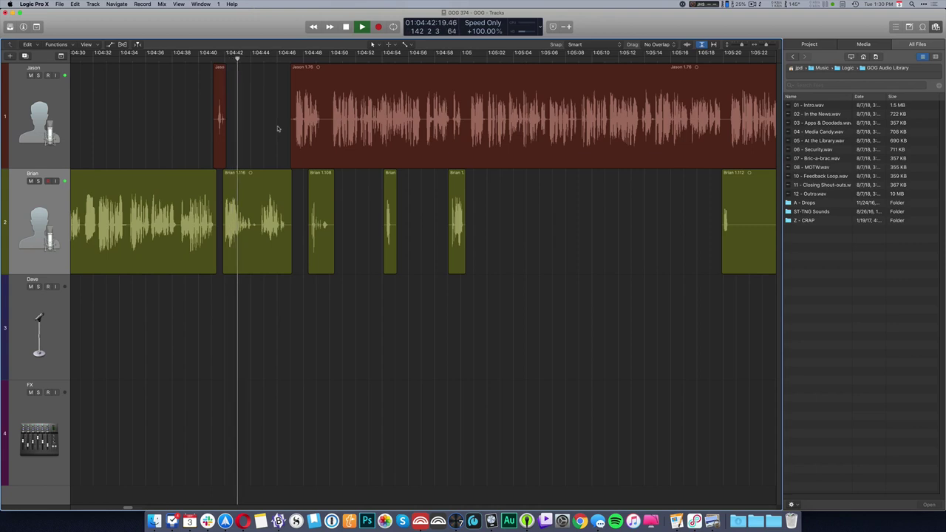
pyautogui.hscroll(5, 277, 128)
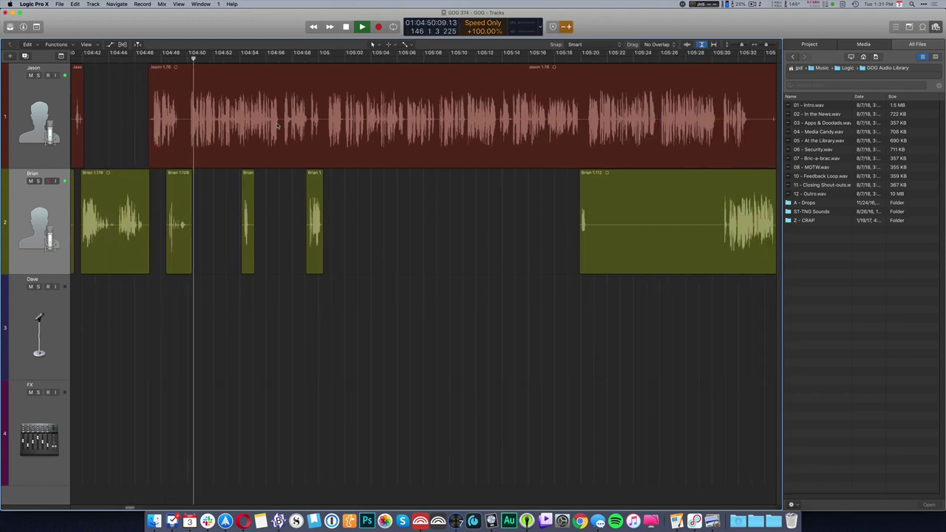
# - Cut the silences from track 2 at about 1:05:21 to 1:05:31 and 1:05:35 to 1:05:37.5, and from track 1 at about 1:05:33 to 1:05:35
pyautogui.hscroll(5, 278, 127)
pyautogui.moveTo(434, 229); pyautogui.dragTo(566, 260)
pyautogui.press('Delete')
pyautogui.moveTo(592, 129); pyautogui.dragTo(627, 140)
pyautogui.press('Delete')
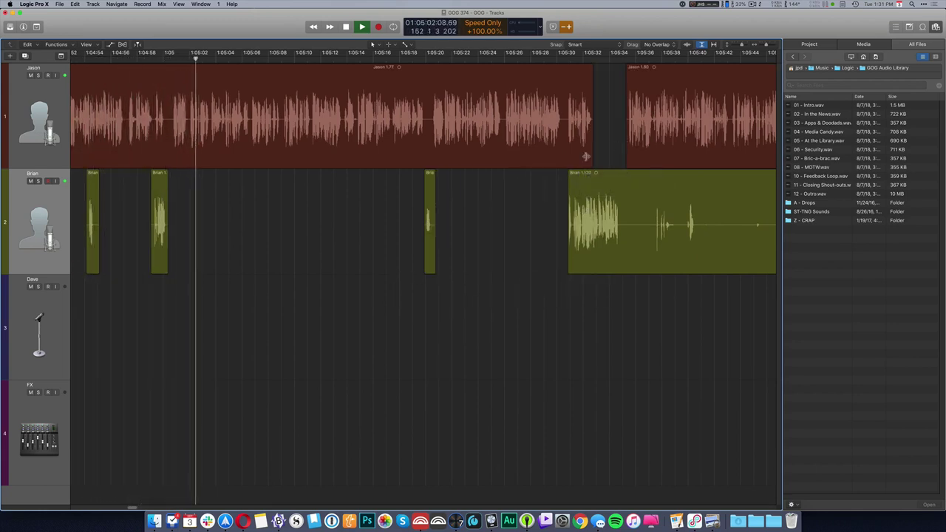
pyautogui.moveTo(622, 228); pyautogui.dragTo(655, 228)
pyautogui.press('Delete')
# - Split track 1 at about 1:05:00, move the track 2 clip at 1:04:59 and all following clips about 0.8 seconds later, and replay the join
pyautogui.press('space')
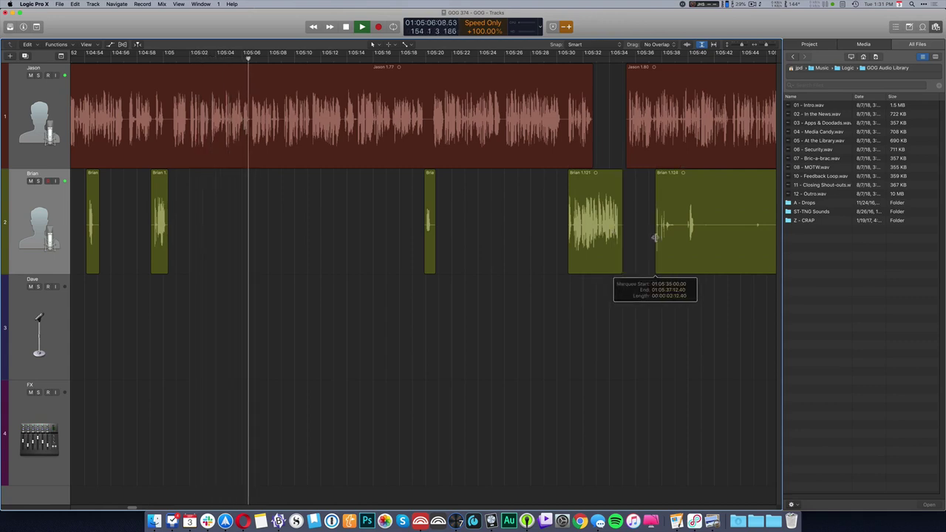
pyautogui.click(146, 132)
pyautogui.press('space')
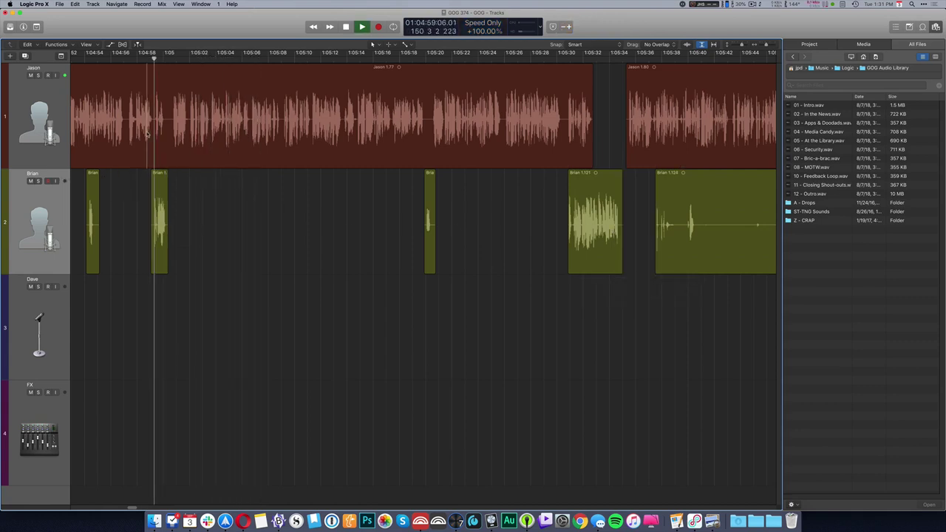
pyautogui.press('super+Right')
pyautogui.press('super+Right')
pyautogui.press('super+Right')
pyautogui.press('super+Right')
pyautogui.press('space')
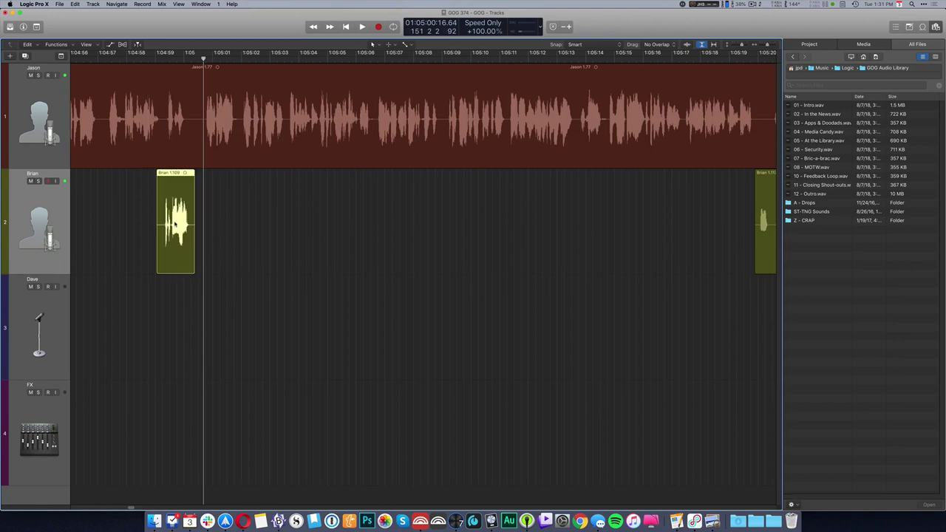
pyautogui.keyDown('super'); pyautogui.doubleClick(190, 126); pyautogui.keyUp('super')
pyautogui.hotkey('shift', 'f')
pyautogui.moveTo(182, 214)
pyautogui.mouseDown()
pyautogui.moveTo(196, 215)
pyautogui.moveTo(182, 204)
pyautogui.mouseUp()
pyautogui.click(170, 193)
pyautogui.press('space')
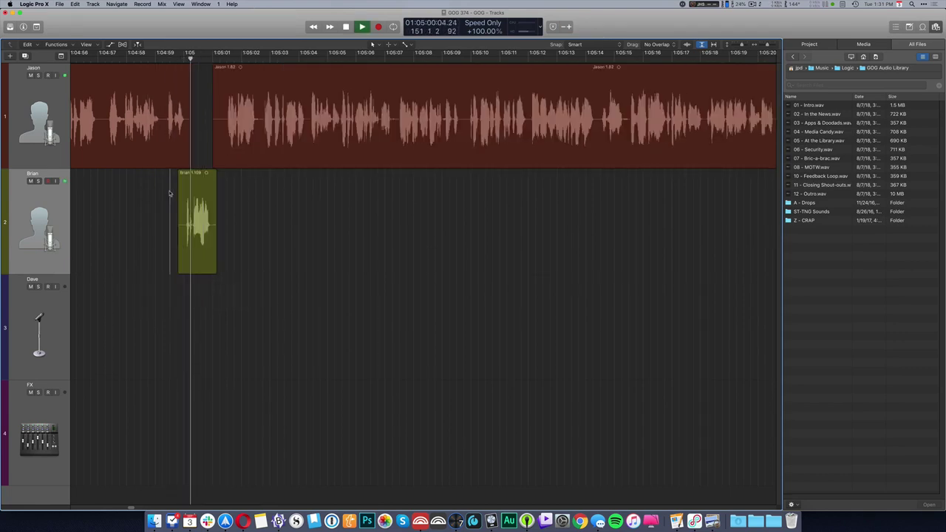
# - Cut the silences from track 2 at about 1:05:41.5 to 1:05:50 and from track 1 at about 1:05:50 to 1:05:58 and 1:06:00 to 1:06:15
pyautogui.scroll(-3, 278, 207)
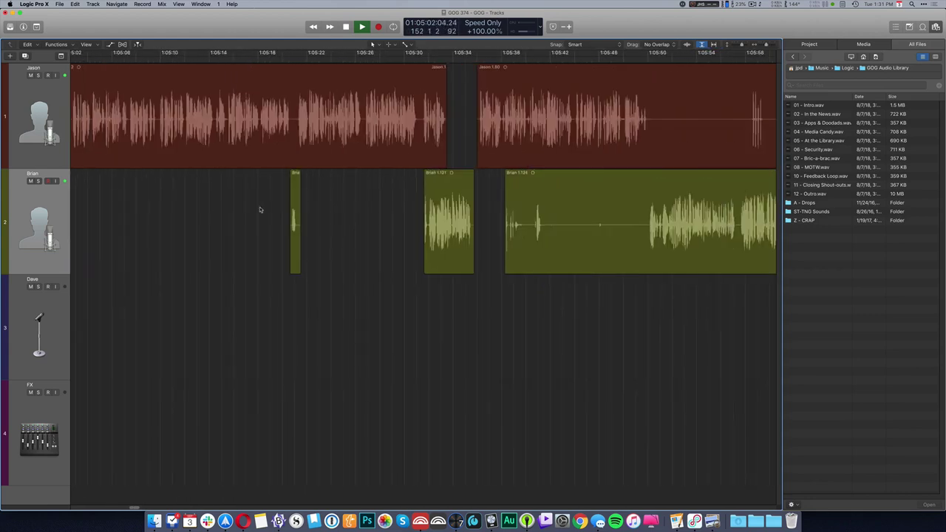
pyautogui.moveTo(566, 266); pyautogui.dragTo(648, 277)
pyautogui.press('Delete')
pyautogui.moveTo(651, 120); pyautogui.dragTo(743, 139)
pyautogui.press('Delete')
pyautogui.moveTo(544, 236); pyautogui.dragTo(574, 238)
pyautogui.press('Delete')
pyautogui.hscroll(5, 374, 208)
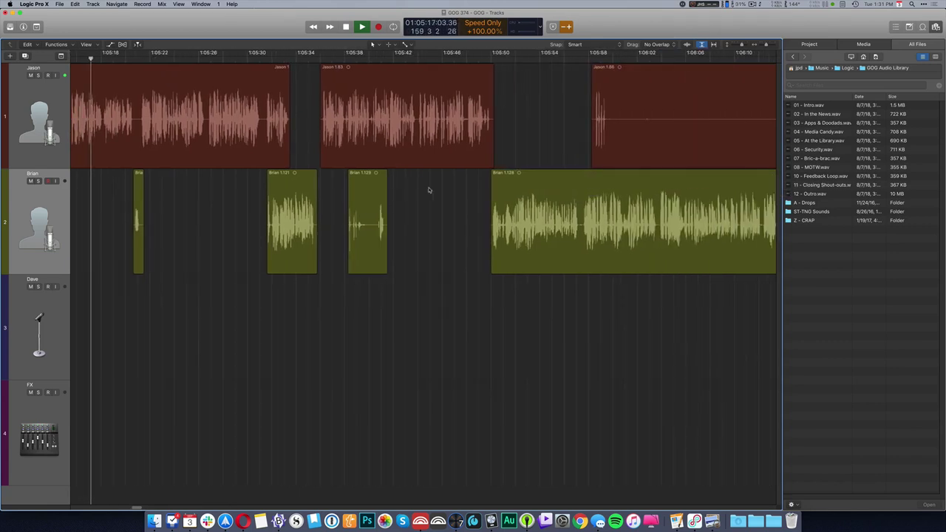
pyautogui.hscroll(1, 430, 192)
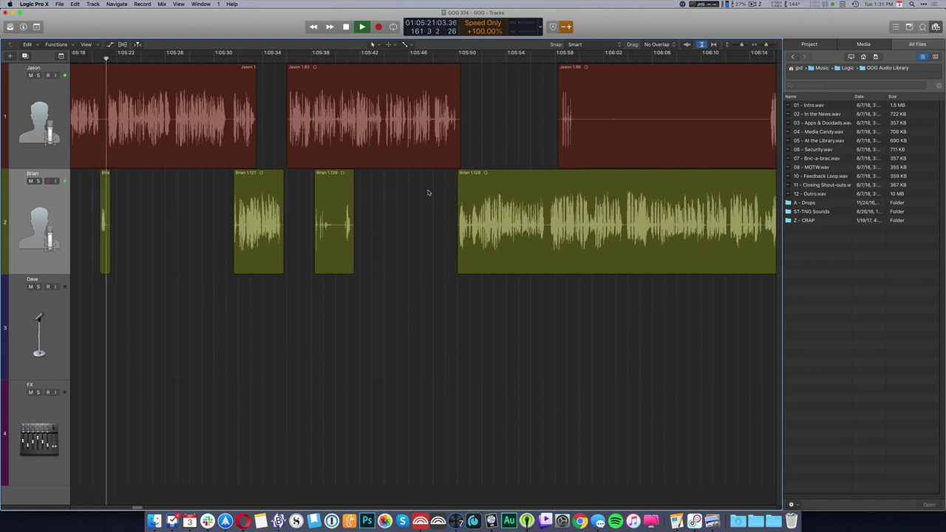
pyautogui.moveTo(583, 141); pyautogui.dragTo(757, 143)
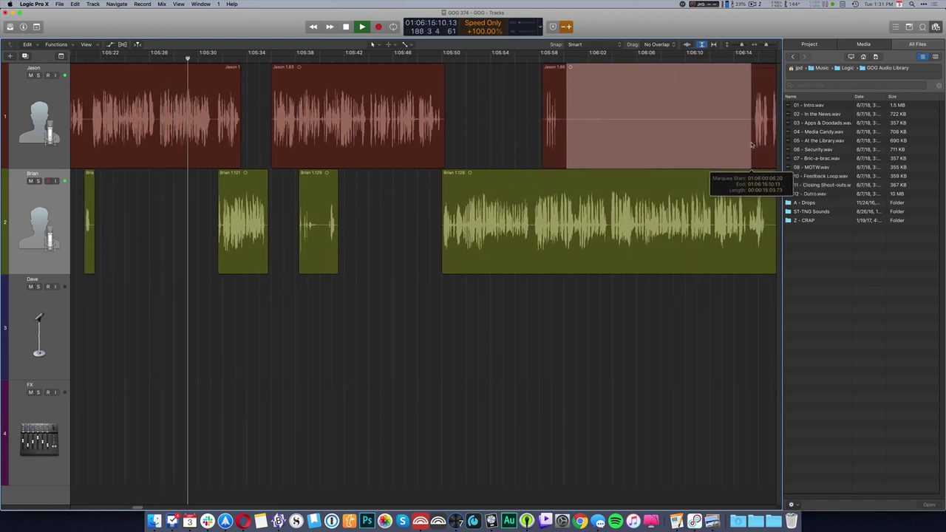
pyautogui.press('Delete')
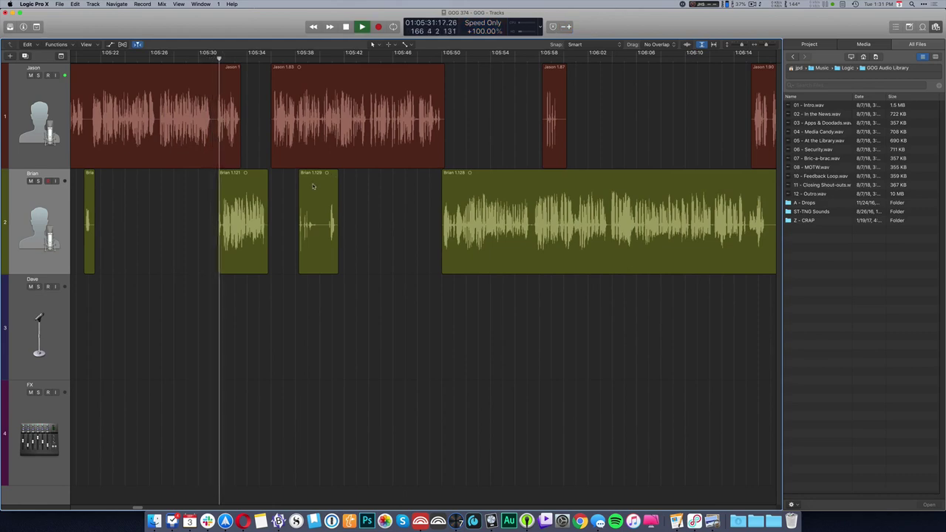
# - Move the track 2 clip at about 1:05:31.5 and all following clips about 1.4 seconds later and replay the passage
pyautogui.press('super+Right')
pyautogui.press('super+Right')
pyautogui.press('super+Right')
pyautogui.press('super+Right')
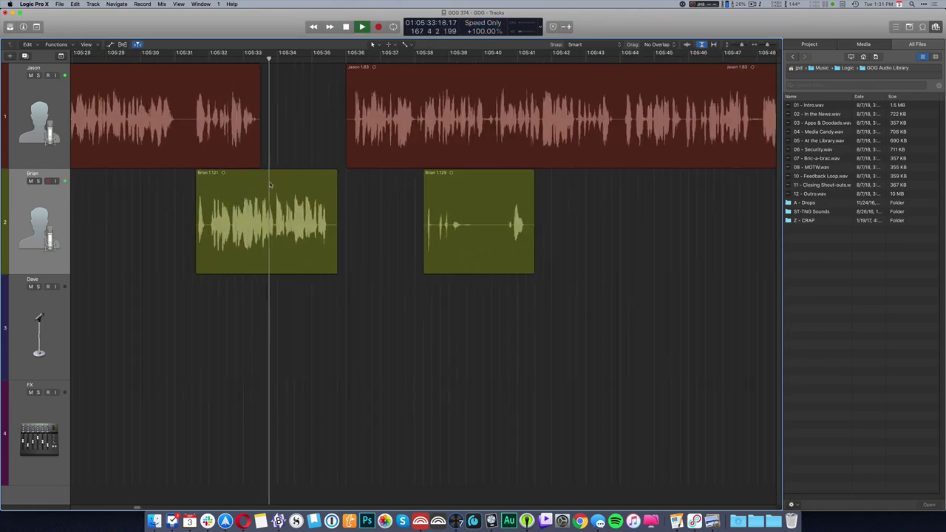
pyautogui.click(236, 186)
pyautogui.hotkey('shift', 'f')
pyautogui.moveTo(231, 188); pyautogui.dragTo(279, 189)
pyautogui.keyDown('super'); pyautogui.click(236, 213); pyautogui.keyUp('super')
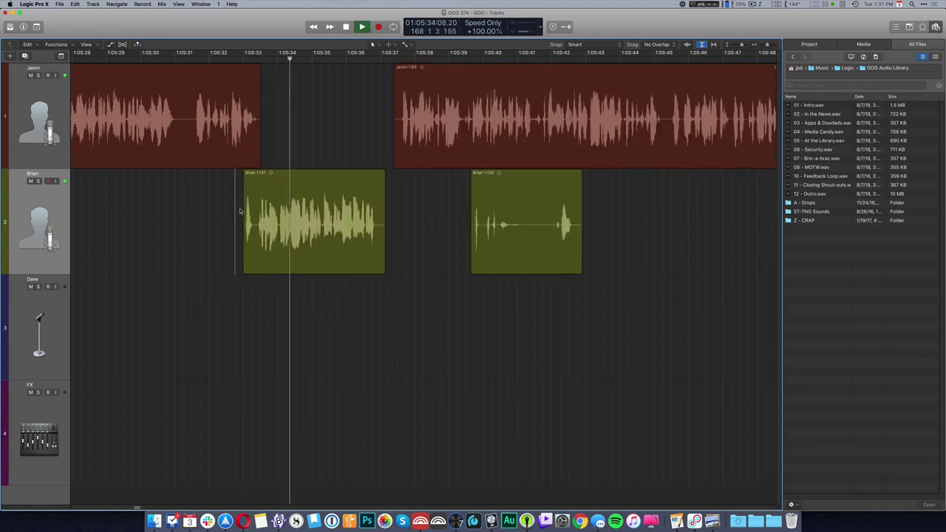
pyautogui.click(198, 206)
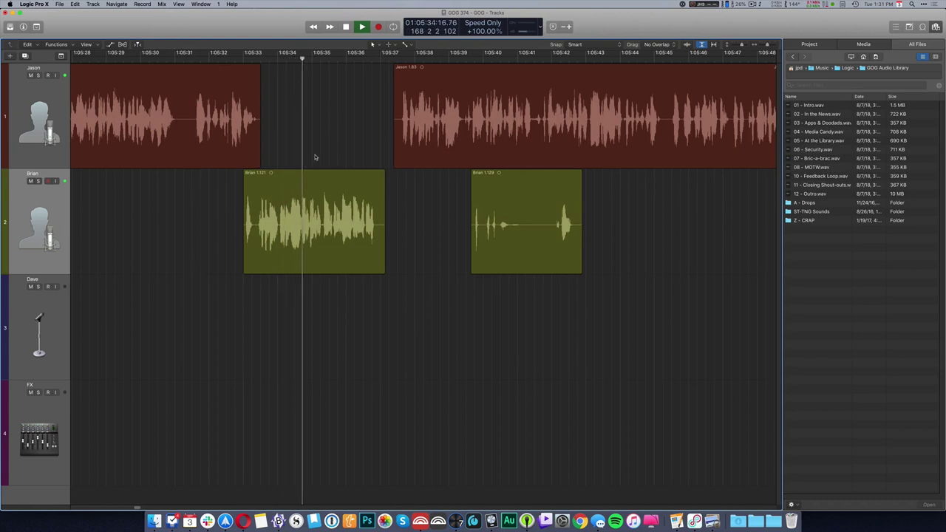
# - Move the track 1 clip at about 1:05:37.5 and all following clips about 0.5 seconds earlier and replay from about 1:05:38
pyautogui.hscroll(5, 317, 156)
pyautogui.click(282, 138)
pyautogui.hotkey('shift', 'f')
pyautogui.press('space')
pyautogui.moveTo(281, 137); pyautogui.dragTo(262, 137)
pyautogui.press('space')
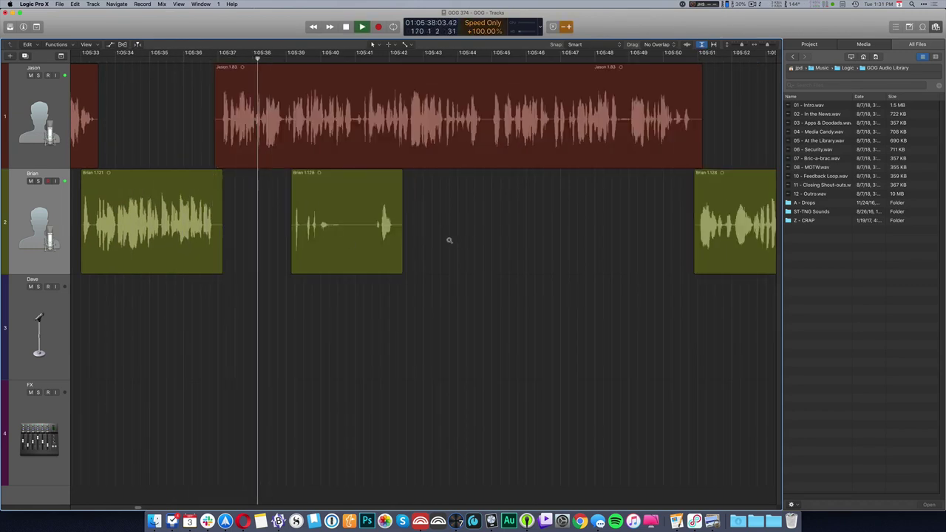
# - Cut track 1 from about 1:06:28 to 1:06:32.5 and the end of the track 2 clip from about 1:05:40.5 to 1:05:42
pyautogui.scroll(-5, 444, 242)
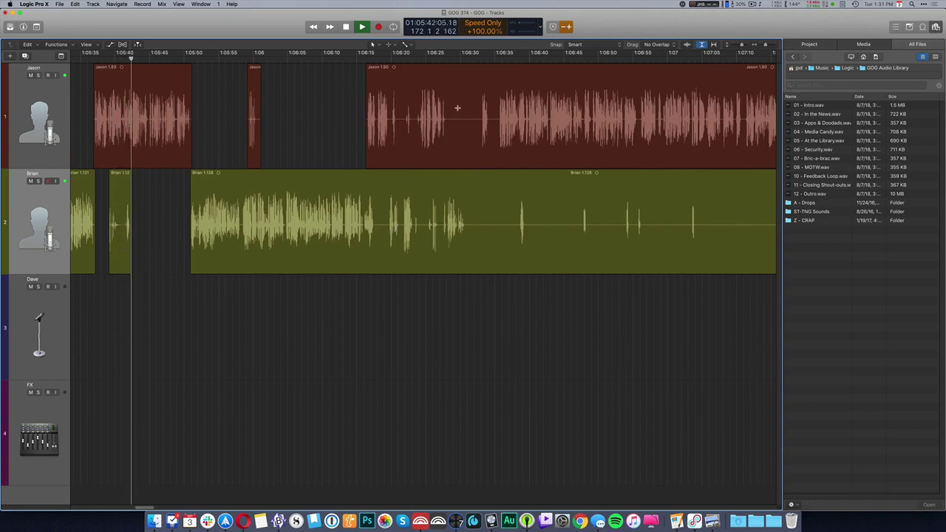
pyautogui.moveTo(450, 118); pyautogui.dragTo(481, 155)
pyautogui.press('Delete')
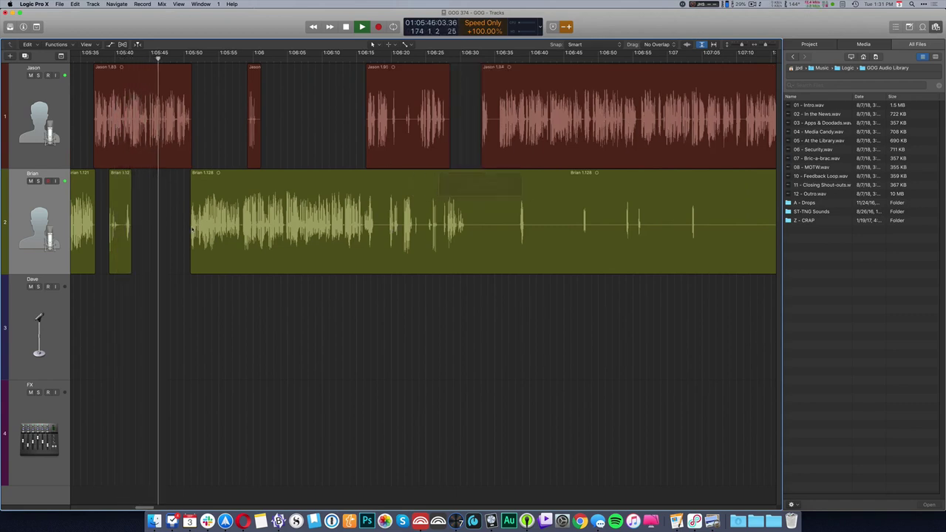
pyautogui.moveTo(121, 223); pyautogui.dragTo(164, 222)
pyautogui.press('Delete')
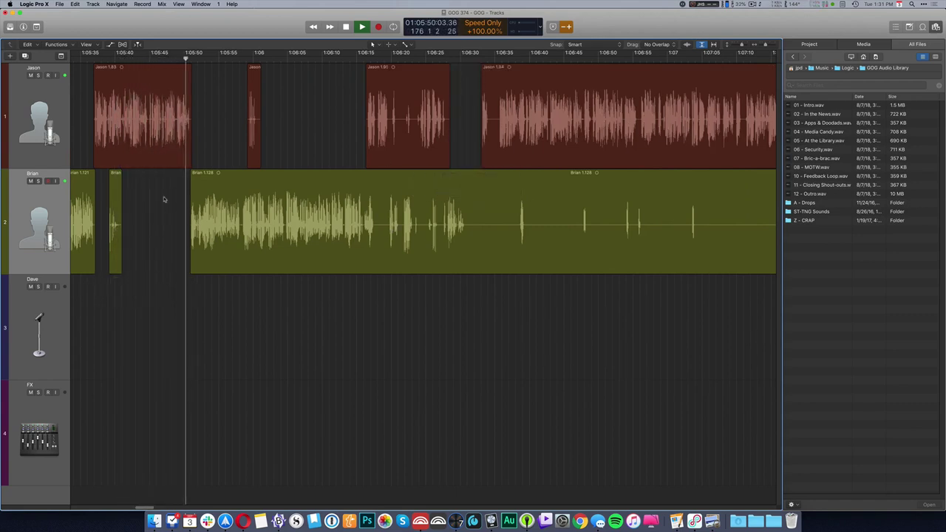
# - Cut the silences from track 2 at about 1:06:30.5 to 1:06:38 and 1:06:39 to 1:06:47
pyautogui.hscroll(2, 164, 199)
pyautogui.scroll(3, 164, 198)
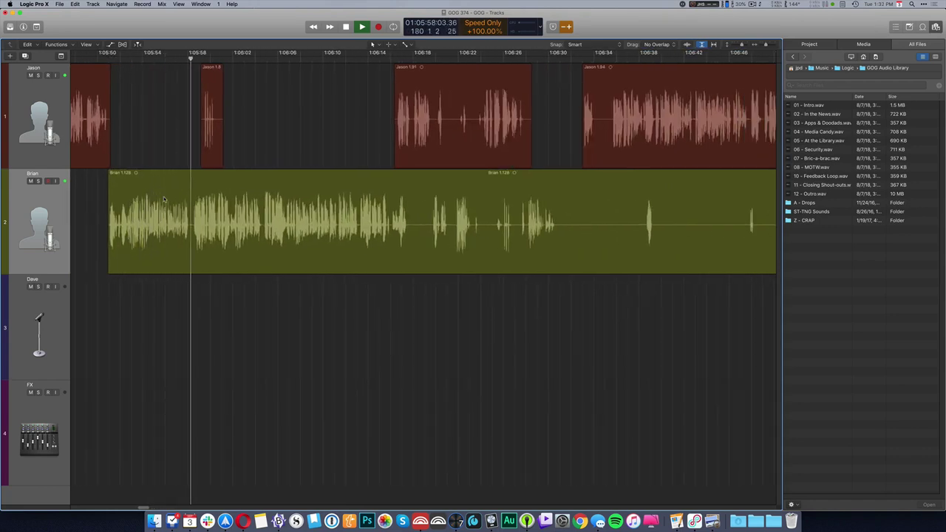
pyautogui.hscroll(5, 164, 198)
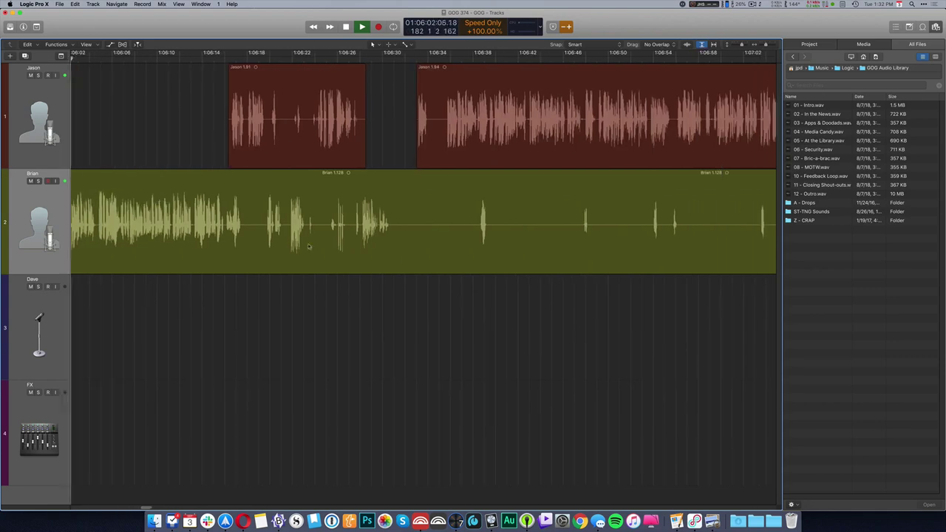
pyautogui.moveTo(393, 226); pyautogui.dragTo(582, 245)
pyautogui.press('BackSpace')
pyautogui.press('BackSpace')
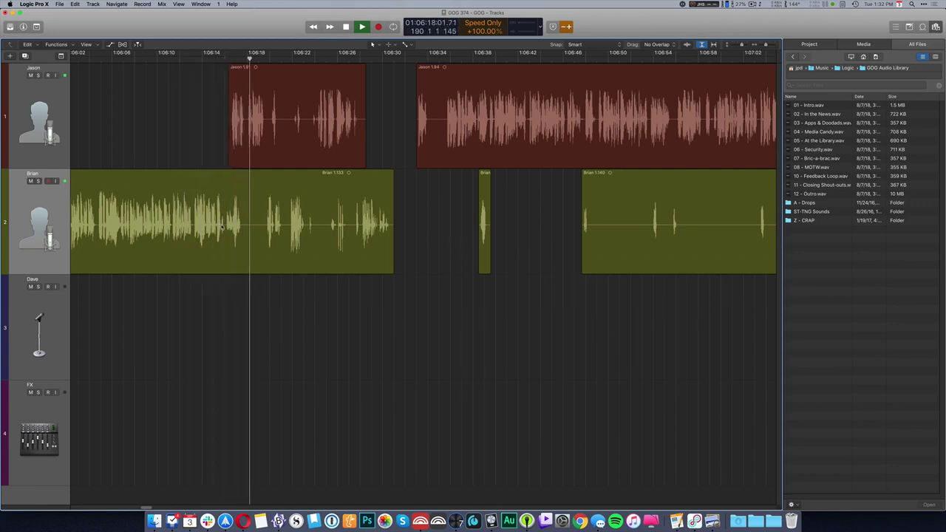
# - Cut track 1 from about 1:06:16 to 1:06:18 and track 2 from about 1:06:17.5 to 1:06:19.5, and replay from about 1:06:15
pyautogui.moveTo(218, 110); pyautogui.dragTo(246, 126)
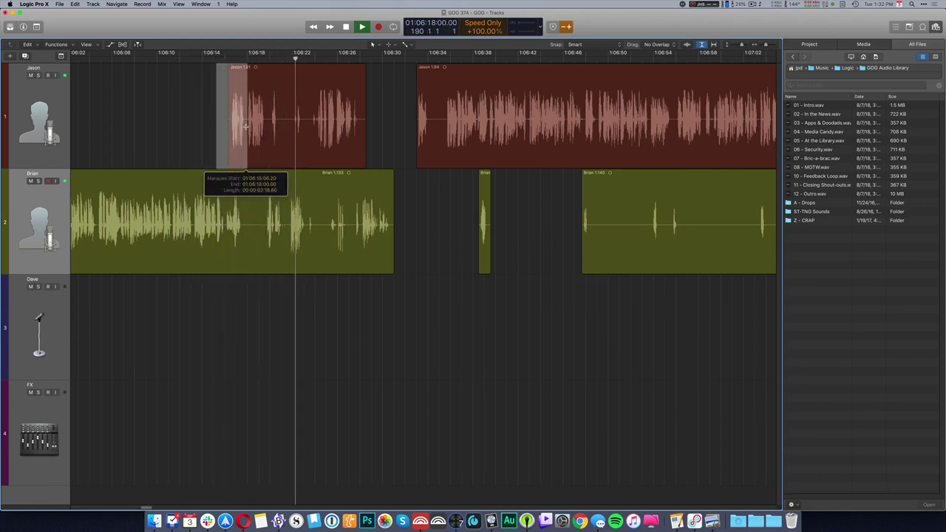
pyautogui.press('BackSpace')
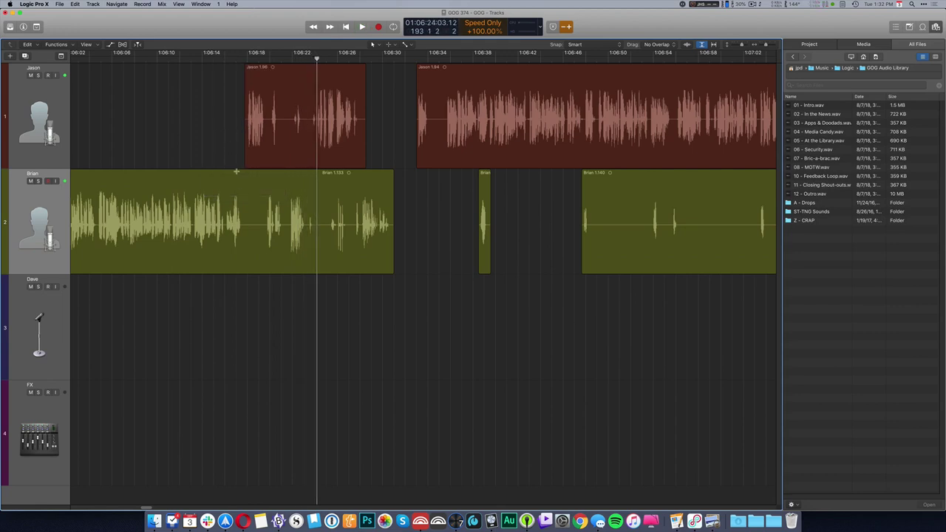
pyautogui.moveTo(245, 227); pyautogui.dragTo(264, 229)
pyautogui.press('BackSpace')
pyautogui.moveTo(229, 151); pyautogui.dragTo(220, 150)
pyautogui.press('space')
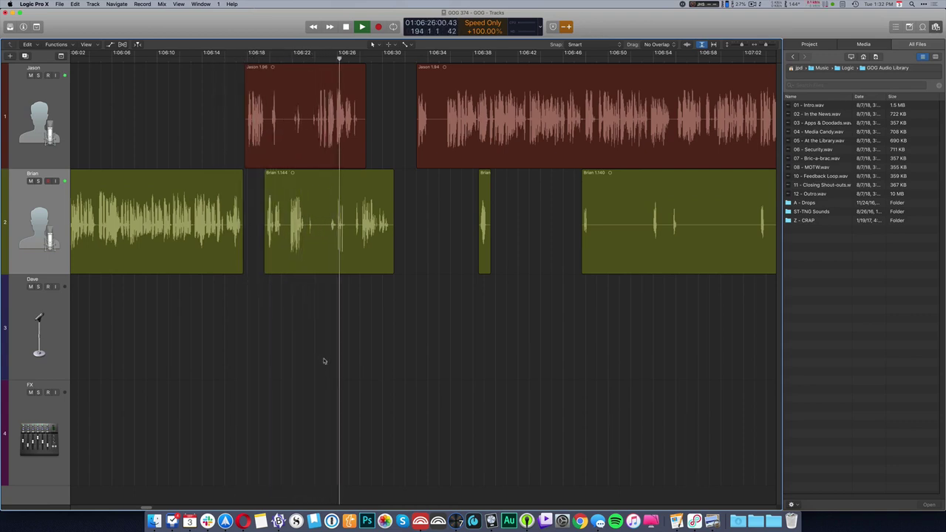
# - Stop playback, cut track 1 from about 1:06:33 to 1:06:35.5, and place 02 - In the News.wav on the FX track at 1:06:30:20
pyautogui.hscroll(5, 332, 328)
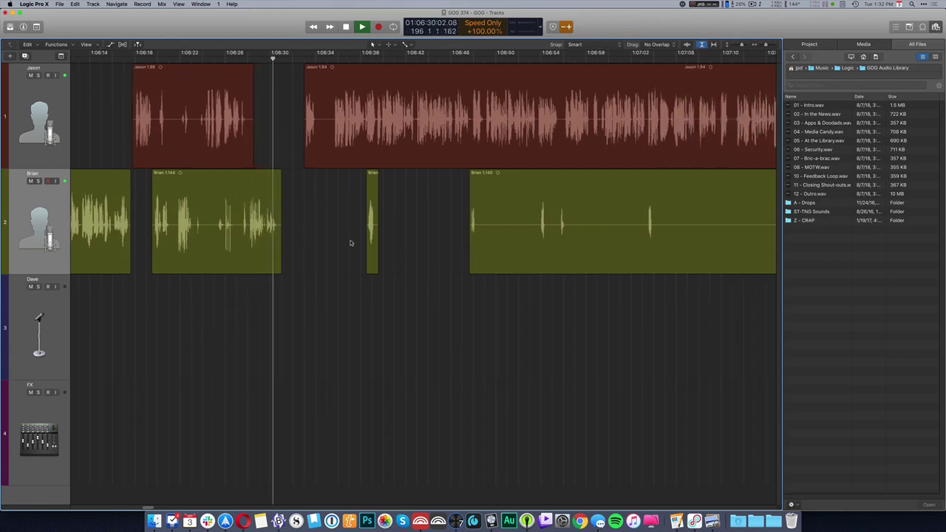
pyautogui.click(305, 118)
pyautogui.press('space')
pyautogui.moveTo(305, 122); pyautogui.dragTo(334, 136)
pyautogui.moveTo(825, 115); pyautogui.dragTo(281, 418)
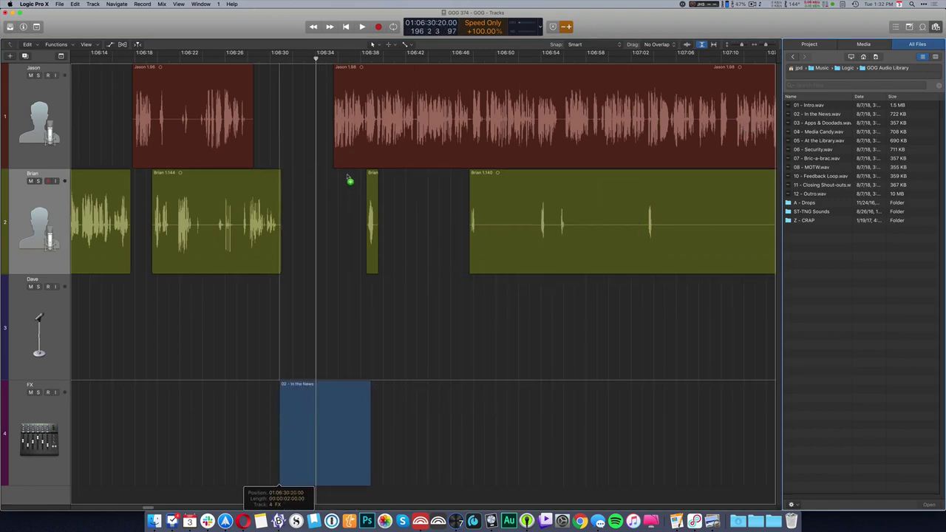
# - Move the track 1 clip at about 1:06:35.5 and all following clips about 3.5 seconds later, and replay the passage after the news sound
pyautogui.click(358, 120)
pyautogui.hotkey('shift', 'f')
pyautogui.moveTo(358, 121); pyautogui.dragTo(397, 119)
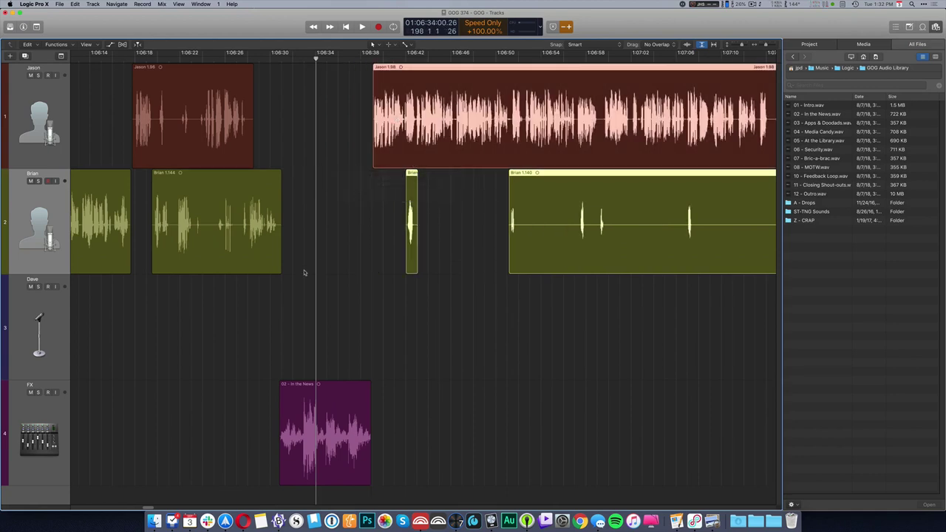
pyautogui.click(264, 310)
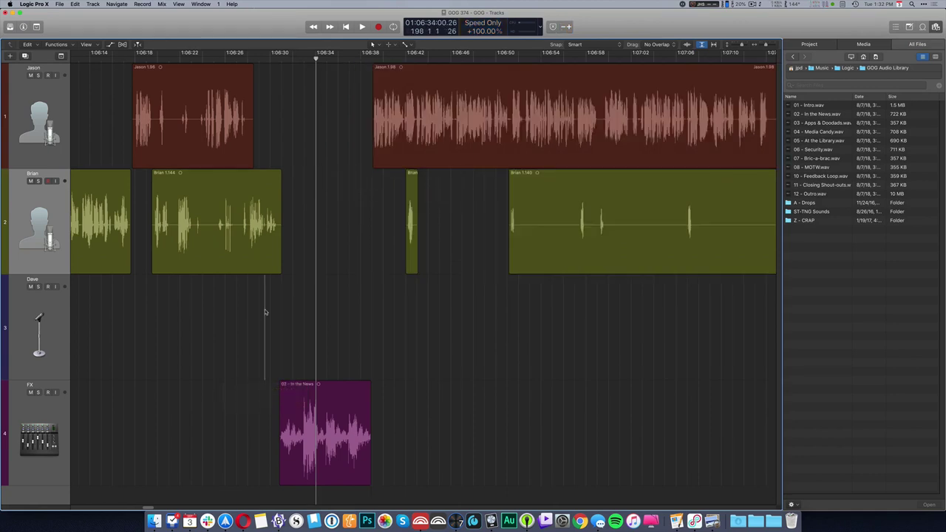
pyautogui.press('super+Right')
pyautogui.click(439, 169)
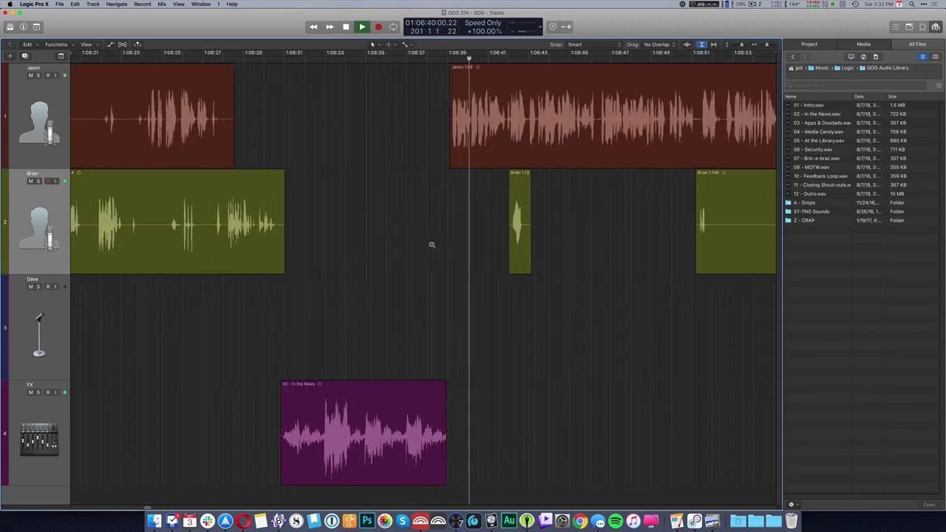
# - Cut the silences from track 2 at about 1:06:52 to 1:06:57, 1:06:58 to 1:06:59 and 1:07:00 to 1:07:07
pyautogui.press('super+Left')
pyautogui.press('super+Left')
pyautogui.press('super+Right')
pyautogui.press('super+Right')
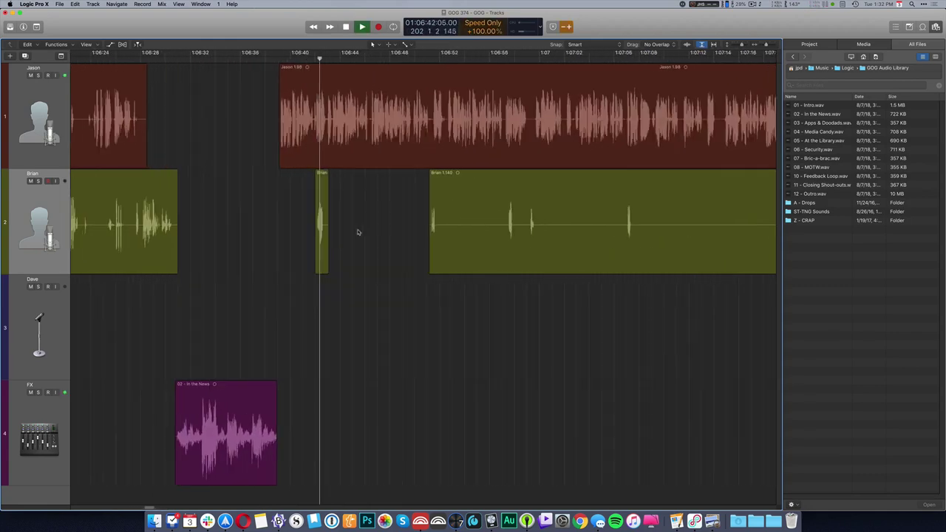
pyautogui.moveTo(442, 238); pyautogui.dragTo(638, 229)
pyautogui.press('Delete')
pyautogui.press('Delete')
pyautogui.press('Delete')
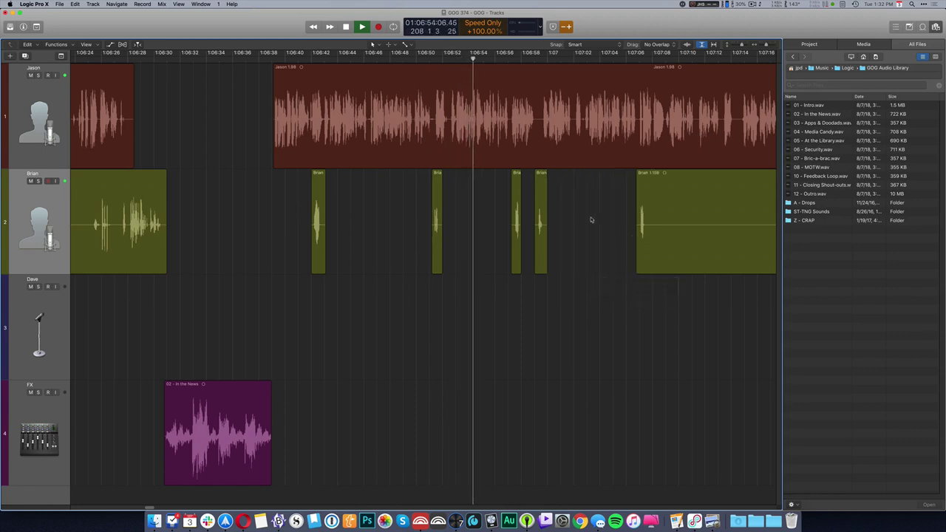
# - Cut the silences from track 2 at about 1:07:08 to 1:07:24.5 and 1:07:25.5 to 1:07:31.5
pyautogui.hscroll(5, 509, 241)
pyautogui.moveTo(447, 227); pyautogui.dragTo(760, 241)
pyautogui.press('Delete')
pyautogui.press('Delete')
# - Cut the pauses from track 1 at about 1:07:31.5 to 1:07:32.5 and 1:07:33.5 to 1:07:35.5
pyautogui.hscroll(5, 555, 228)
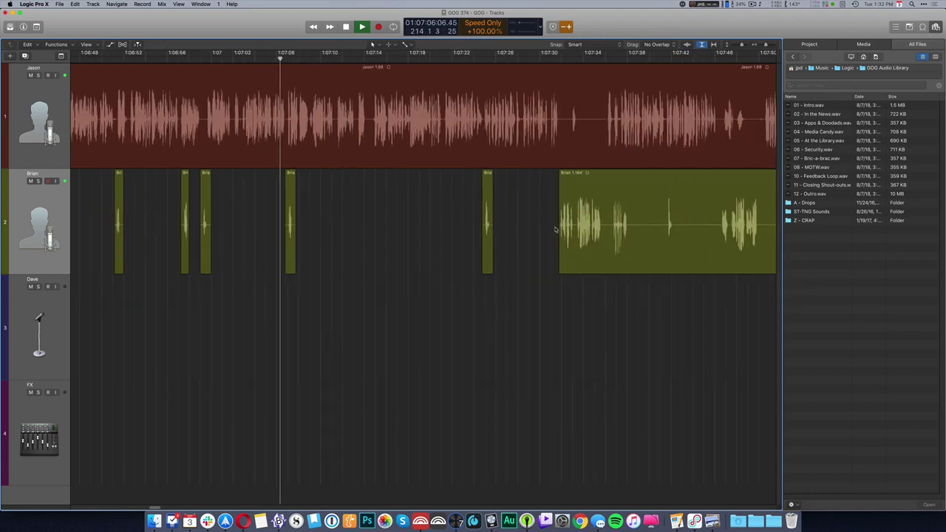
pyautogui.moveTo(579, 124)
pyautogui.mouseDown()
pyautogui.moveTo(604, 122)
pyautogui.moveTo(562, 122)
pyautogui.moveTo(570, 122)
pyautogui.mouseUp()
pyautogui.press('Delete')
pyautogui.press('Delete')
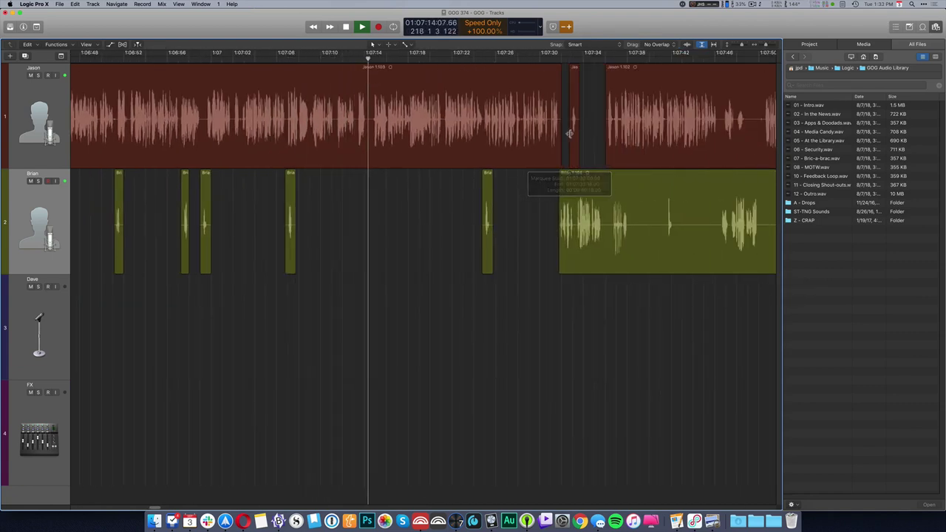
# - Cut the silences from track 2 at about 1:07:38 to 1:07:41, 1:07:42 to 1:07:46 and 1:07:50 to 1:08:00
pyautogui.moveTo(634, 229); pyautogui.dragTo(718, 235)
pyautogui.press('Delete')
pyautogui.press('Delete')
pyautogui.hscroll(10, 472, 262)
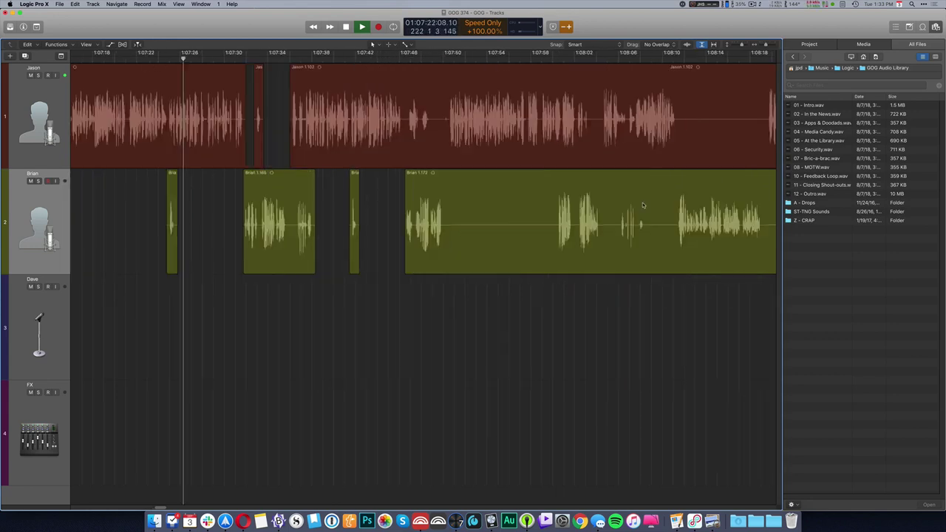
pyautogui.moveTo(389, 225); pyautogui.dragTo(500, 232)
pyautogui.press('Delete')
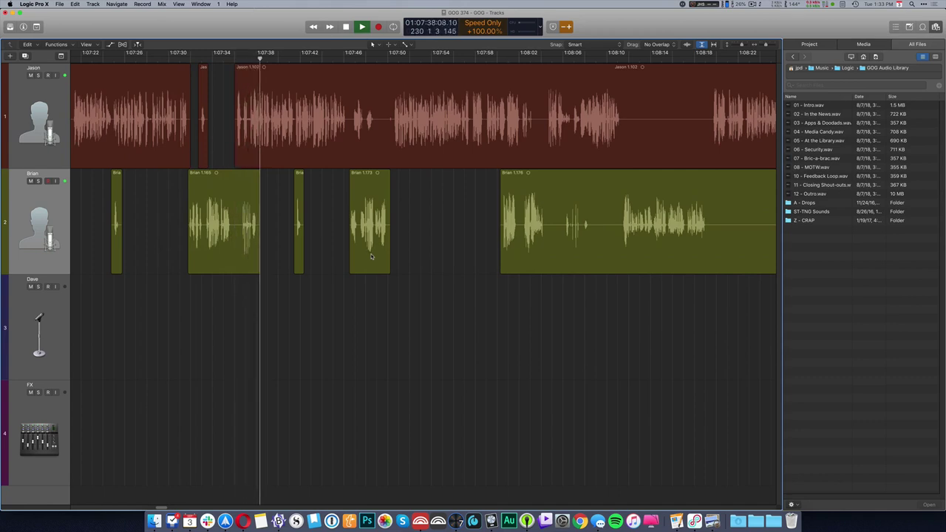
# - Cut the pause from track 1 at about 1:07:49 to 1:07:50.5
pyautogui.hscroll(3, 372, 256)
pyautogui.moveTo(323, 132); pyautogui.dragTo(329, 133)
pyautogui.press('Delete')
# - Move all clips following the 1:07:49 cut in track 1 about 0.5 seconds earlier and replay the transition
pyautogui.press('super+Right')
pyautogui.press('super+Right')
pyautogui.press('super+Right')
pyautogui.click(465, 146)
pyautogui.hotkey('shift', 'f')
pyautogui.moveTo(465, 146); pyautogui.dragTo(451, 146)
pyautogui.press('space')
pyautogui.press('space')
pyautogui.click(502, 240)
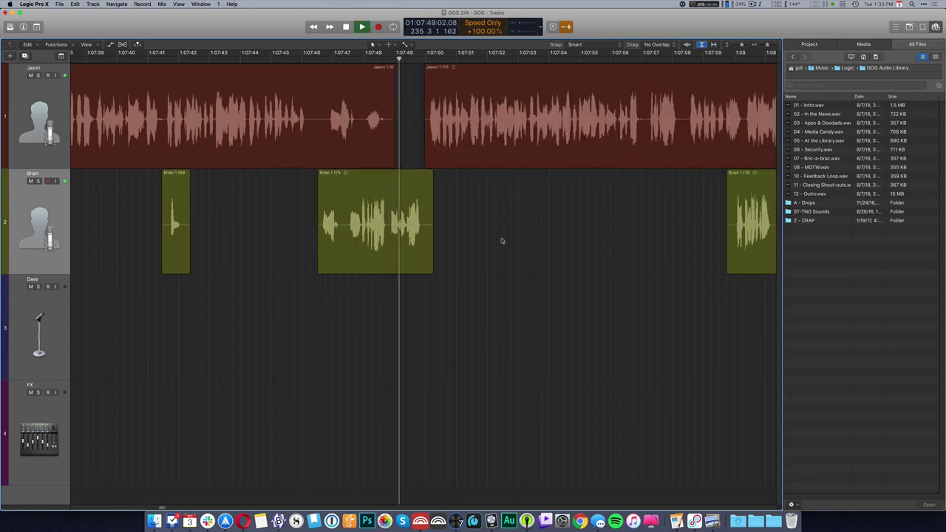
# - Cut the pauses from track 1 at about 1:08:03 to 1:08:04 and from track 2 at about 1:08:04 to 1:08:05.5
pyautogui.scroll(-2, 502, 238)
pyautogui.hscroll(5, 501, 241)
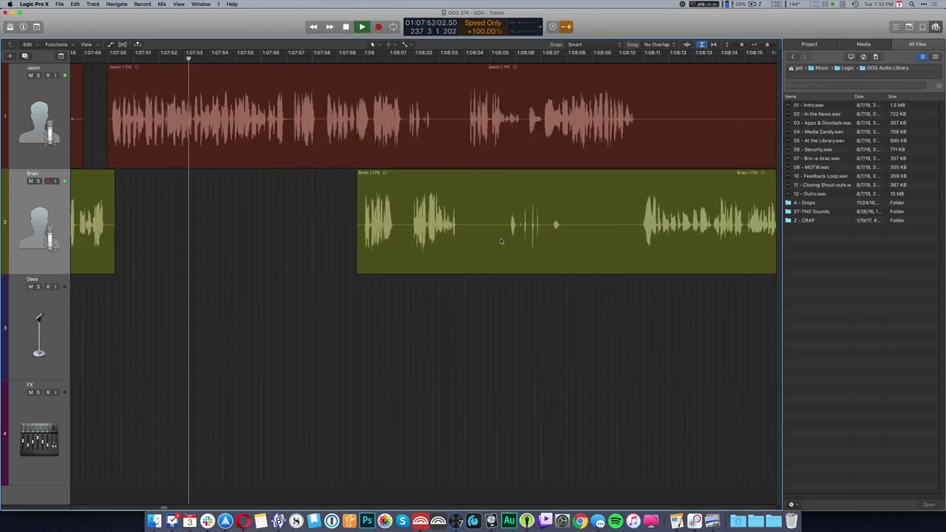
pyautogui.moveTo(435, 111); pyautogui.dragTo(467, 166)
pyautogui.press('Delete')
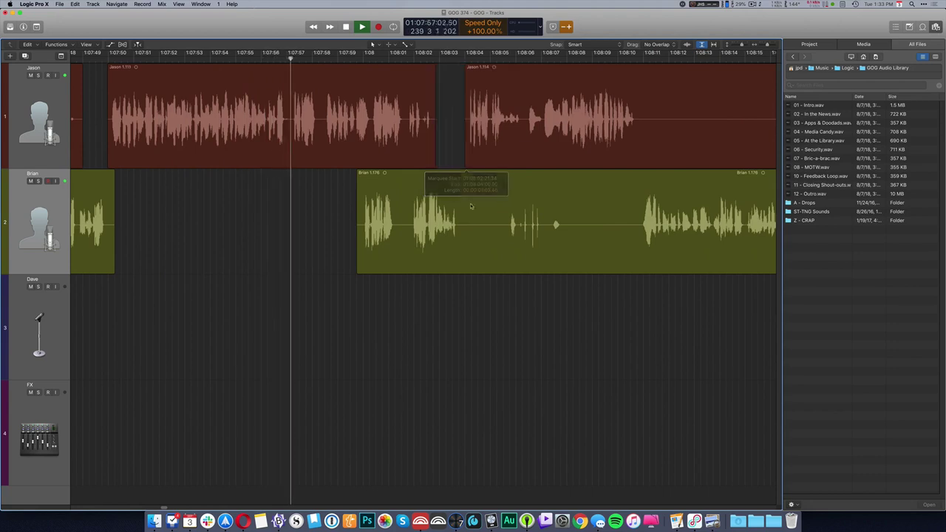
pyautogui.moveTo(463, 228); pyautogui.dragTo(509, 266)
pyautogui.press('Delete')
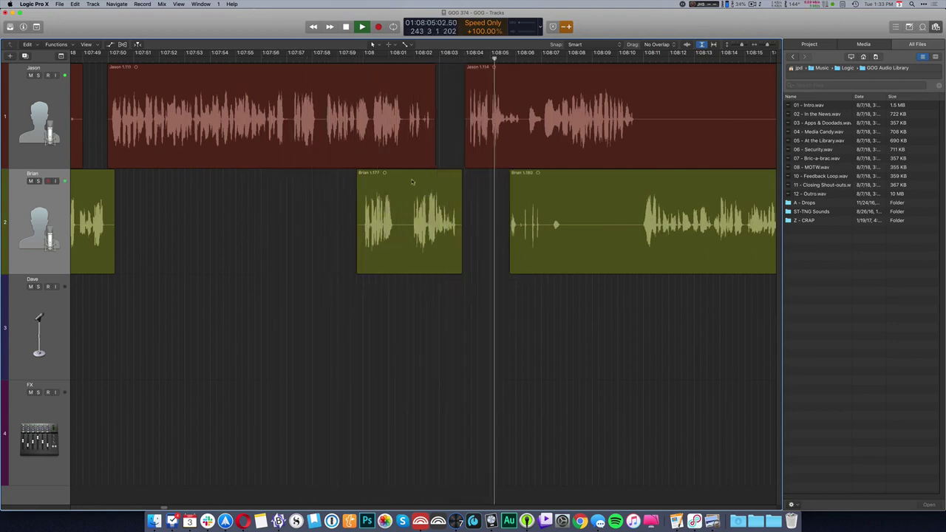
# - Replay the overlapping speech on tracks 1 and 2 around 1:08:00
pyautogui.click(363, 137)
pyautogui.press('space')
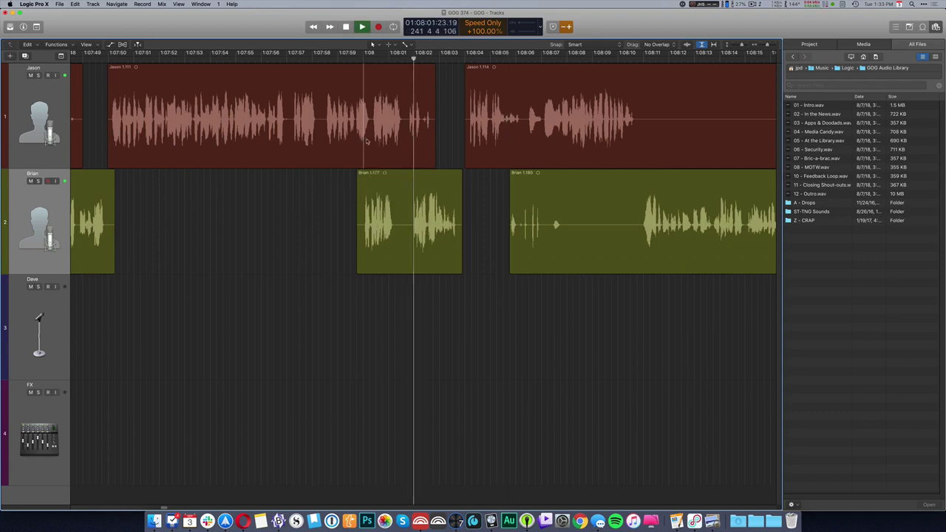
pyautogui.scroll(5, 371, 141)
pyautogui.click(224, 138)
pyautogui.press('space')
pyautogui.scroll(-4, 304, 237)
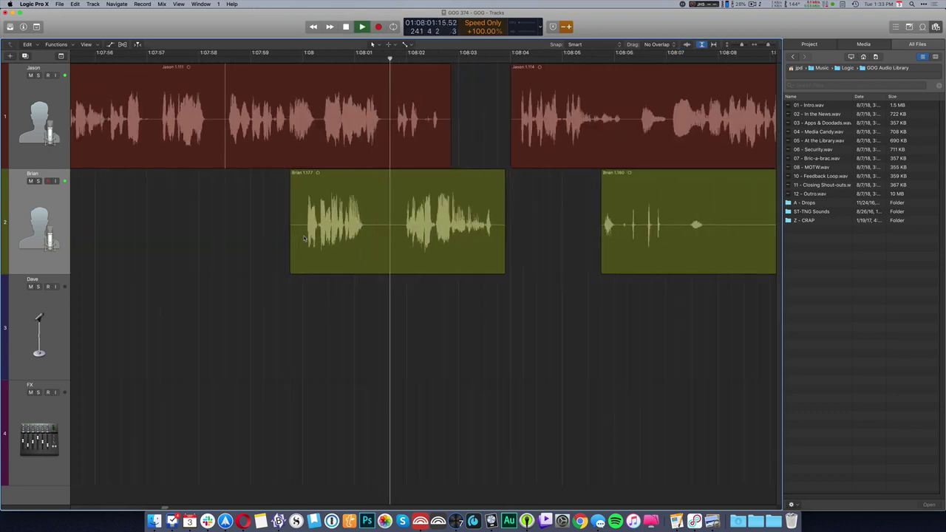
pyautogui.hscroll(-5, 352, 235)
# - Split track 1 at about 1:08:01.5 and move all following clips on both tracks about 1.5 seconds later
pyautogui.press('space')
pyautogui.click(506, 221)
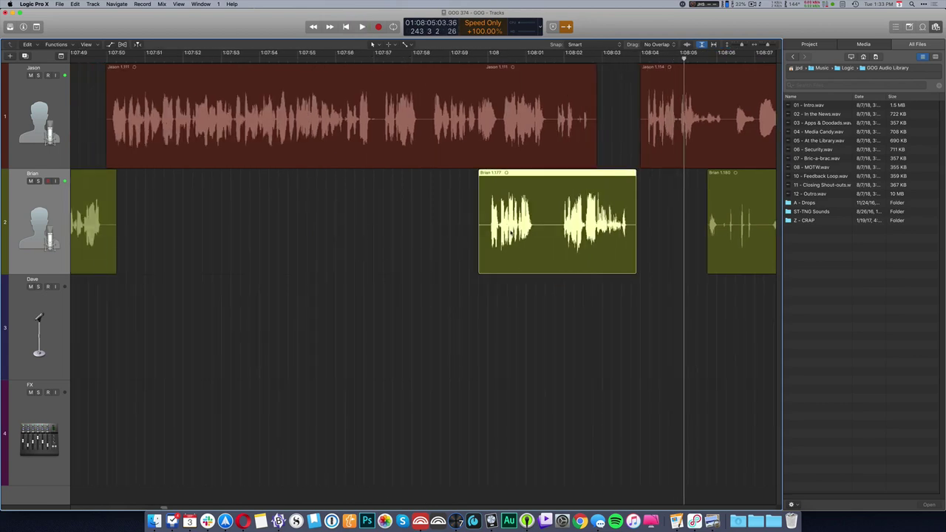
pyautogui.hotkey('shift', 'f')
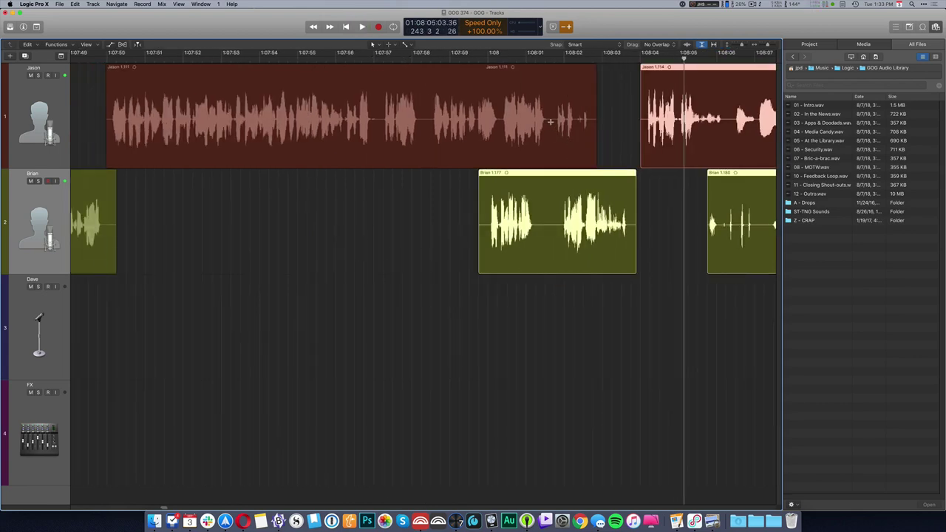
pyautogui.doubleClick(551, 122)
pyautogui.click(514, 219)
pyautogui.hotkey('shift', 'f')
pyautogui.moveTo(513, 220); pyautogui.dragTo(572, 224)
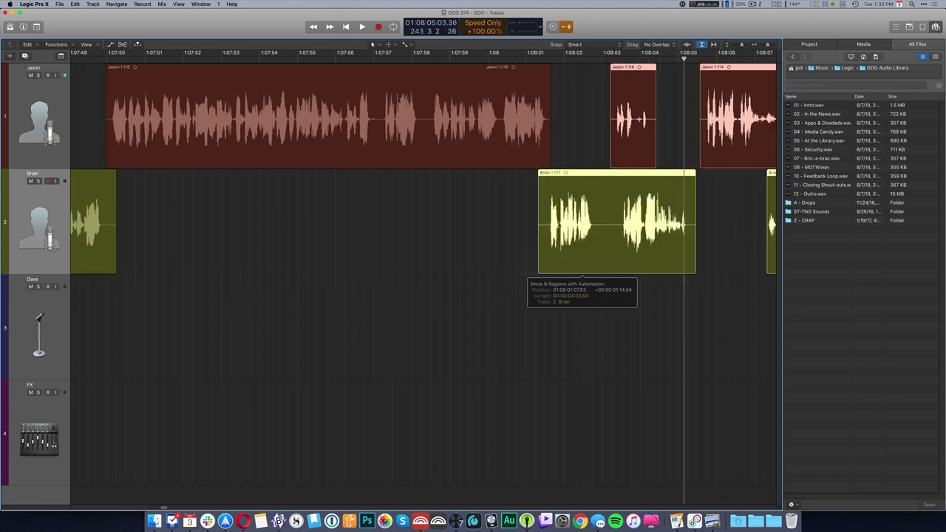
# - Delete the track 1 section from about 1:08:00.5 to 1:08:01.5 and replay the lead-up from about 1:07:56
pyautogui.click(507, 214)
pyautogui.press('space')
pyautogui.press('space')
pyautogui.doubleClick(503, 125)
pyautogui.press('Delete')
pyautogui.click(367, 144)
pyautogui.press('space')
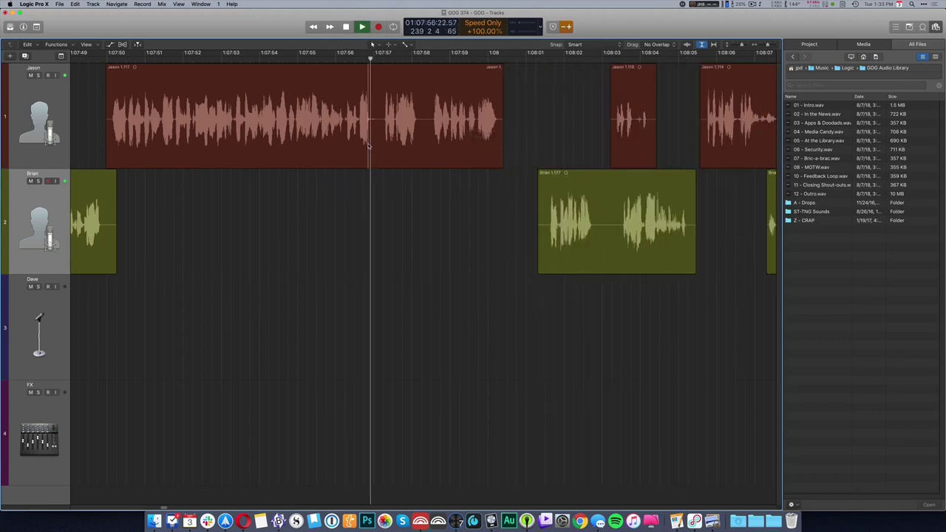
pyautogui.press('space')
# - Move the track 2 clip at 1:08:01 and all clips following it about 1.4 seconds earlier, and replay the transition
pyautogui.click(581, 211)
pyautogui.hotkey('shift', 'f')
pyautogui.moveTo(581, 211); pyautogui.dragTo(527, 212)
pyautogui.click(443, 199)
pyautogui.press('space')
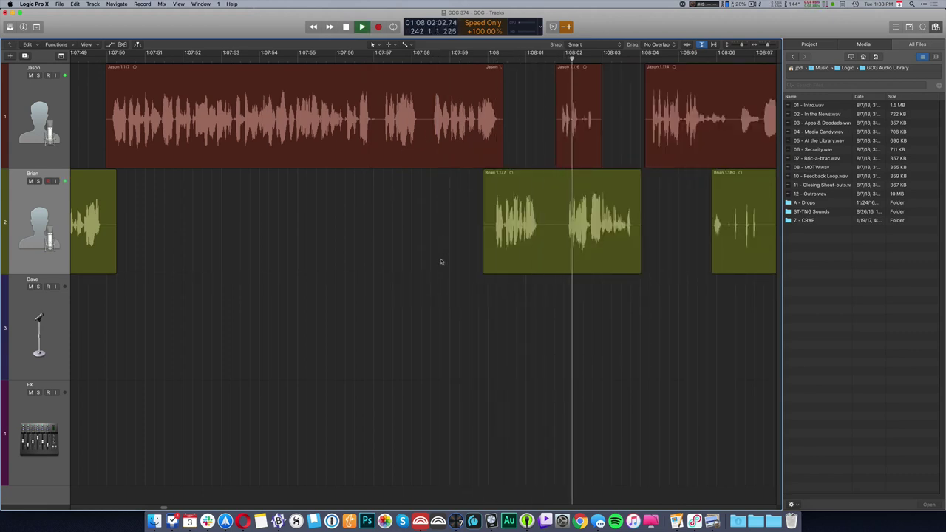
# - Remove the short track 1 fragment at about 1:08:02 and the track 2 silence at about 1:08:08 to 1:08:11
pyautogui.moveTo(484, 227); pyautogui.dragTo(606, 273)
pyautogui.press('Delete')
pyautogui.press('space')
# - Cut the track 2 pause at about 1:08:01.3 to 1:08:01.8, move all following clips about 0.5 seconds earlier and replay
pyautogui.moveTo(238, 224); pyautogui.dragTo(260, 223)
pyautogui.press('Delete')
pyautogui.click(281, 223)
pyautogui.hotkey('shift', 'f')
pyautogui.click(168, 224)
pyautogui.press('space')
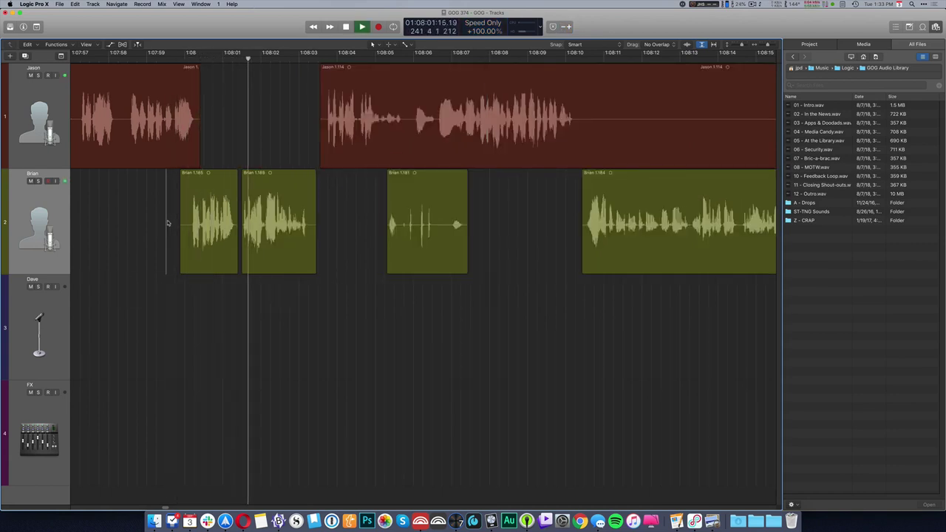
# - Cut the track 1 silence at about 1:08:10 to 1:08:18.5 and move the following clips about 0.3 seconds earlier
pyautogui.hscroll(5, 294, 318)
pyautogui.moveTo(346, 130); pyautogui.dragTo(677, 147)
pyautogui.press('Delete')
pyautogui.click(438, 252)
pyautogui.hotkey('shift', 'f')
pyautogui.moveTo(438, 252); pyautogui.dragTo(428, 252)
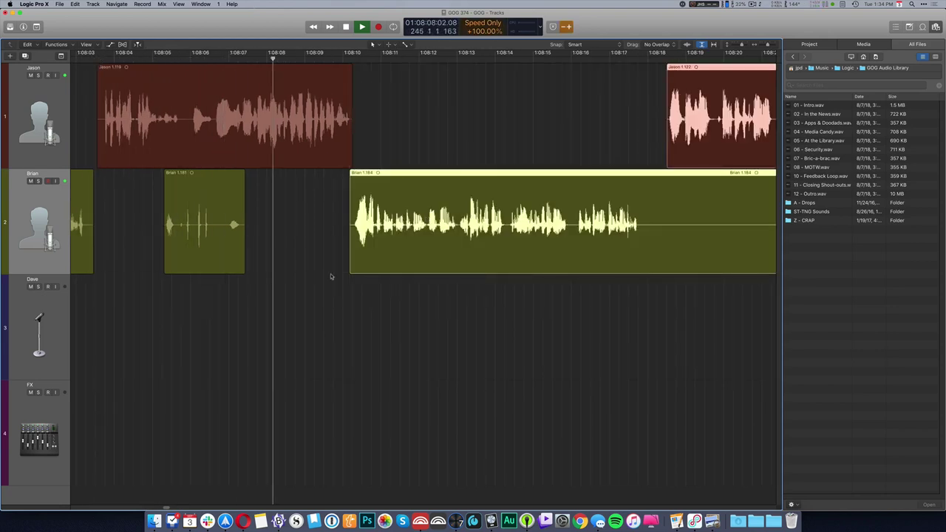
# - Cut the track 2 silence at about 1:08:17.5 to 1:08:26 and move the following clips about 0.6 seconds earlier
pyautogui.click(295, 281)
pyautogui.hscroll(5, 289, 281)
pyautogui.moveTo(433, 244); pyautogui.dragTo(745, 264)
pyautogui.press('Delete')
pyautogui.click(512, 145)
pyautogui.hotkey('shift', 'f')
pyautogui.moveTo(511, 144); pyautogui.dragTo(488, 144)
pyautogui.click(488, 281)
# - Trim the silent start of the track 2 clip up to about 1:08:27
pyautogui.press('super+Left')
pyautogui.press('super+Left')
pyautogui.hscroll(4, 488, 281)
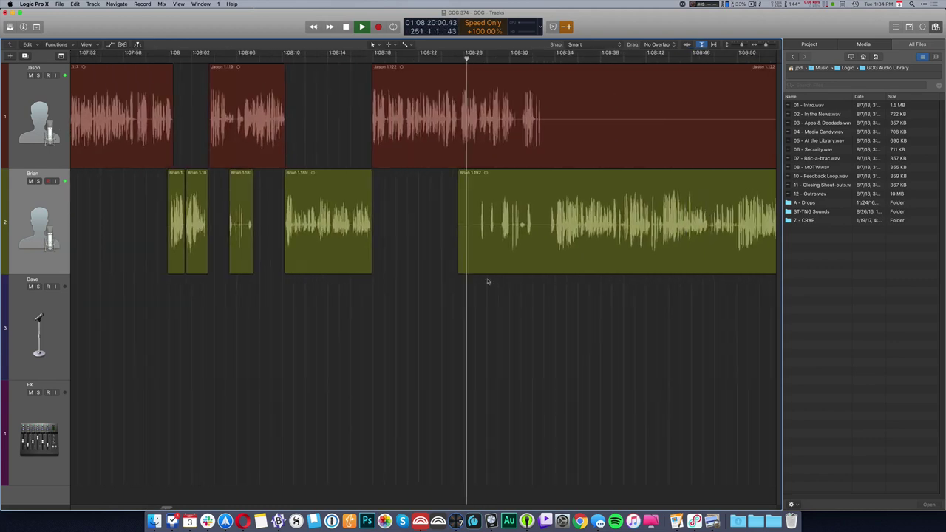
pyautogui.moveTo(352, 243)
pyautogui.mouseDown()
pyautogui.moveTo(427, 242)
pyautogui.moveTo(412, 242)
pyautogui.mouseUp()
pyautogui.press('Delete')
# - Cut the long silence from track 1 at about 1:08:33 to 1:09:15.5
pyautogui.moveTo(482, 125); pyautogui.dragTo(751, 139)
pyautogui.press('Delete')
pyautogui.press('super+Left')
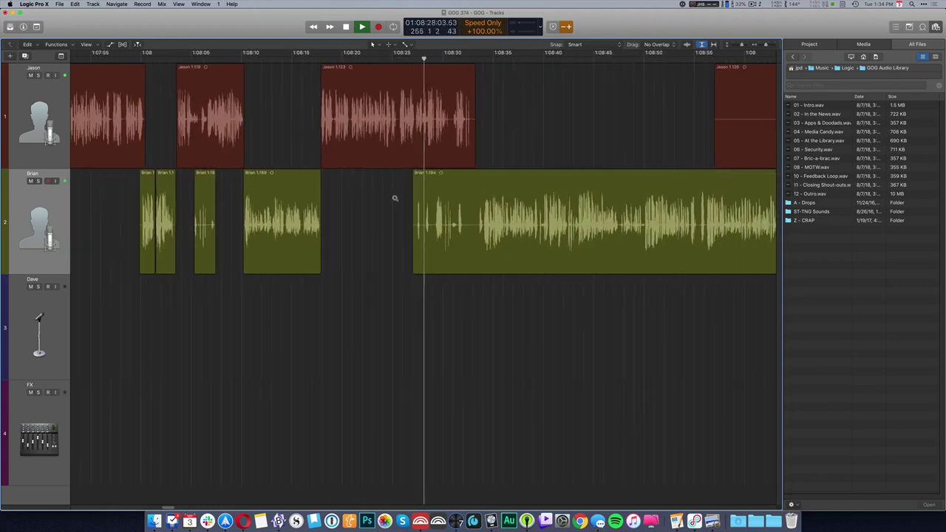
pyautogui.hscroll(5, 382, 203)
pyautogui.moveTo(482, 128); pyautogui.dragTo(697, 148)
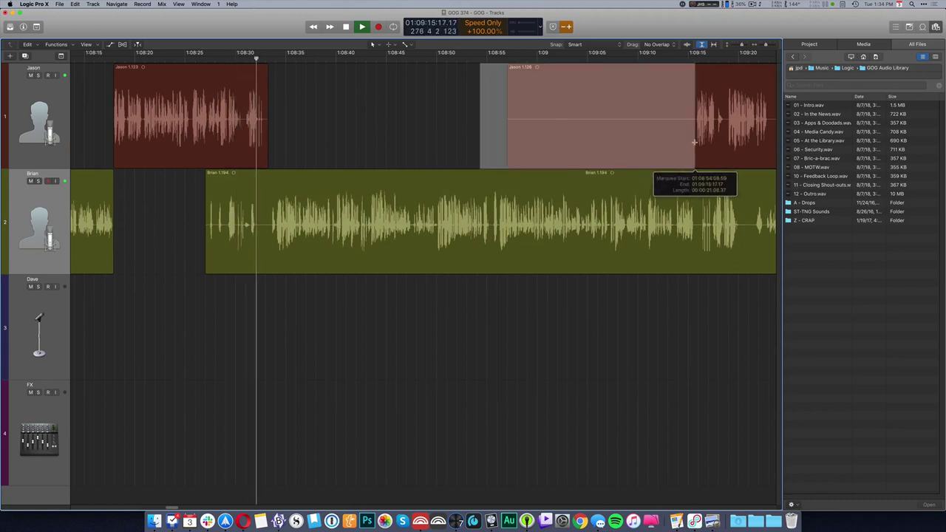
pyautogui.press('Delete')
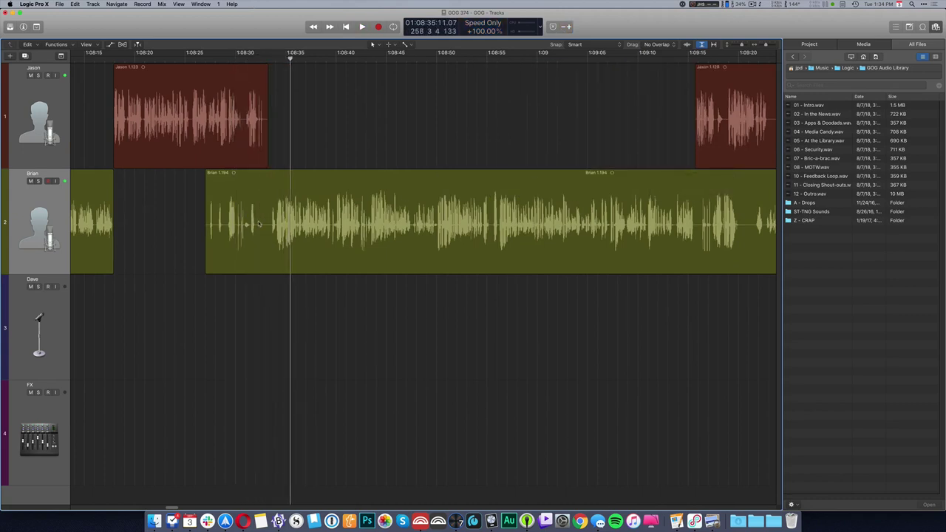
# - Cut the pause from track 2 starting at about 1:08:32
pyautogui.press('super+Right')
pyautogui.press('super+Right')
pyautogui.press('super+Right')
pyautogui.press('super+Right')
pyautogui.press('super+Right')
pyautogui.press('super+Right')
pyautogui.press('super+Right')
pyautogui.press('super+Right')
pyautogui.hscroll(-5, 271, 240)
pyautogui.moveTo(235, 234); pyautogui.dragTo(343, 255)
pyautogui.press('Delete')
# - Replay the 1:08:32 cut in track 2, move the clip after it about 0.5 seconds earlier and replay again
pyautogui.click(144, 181)
pyautogui.press('space')
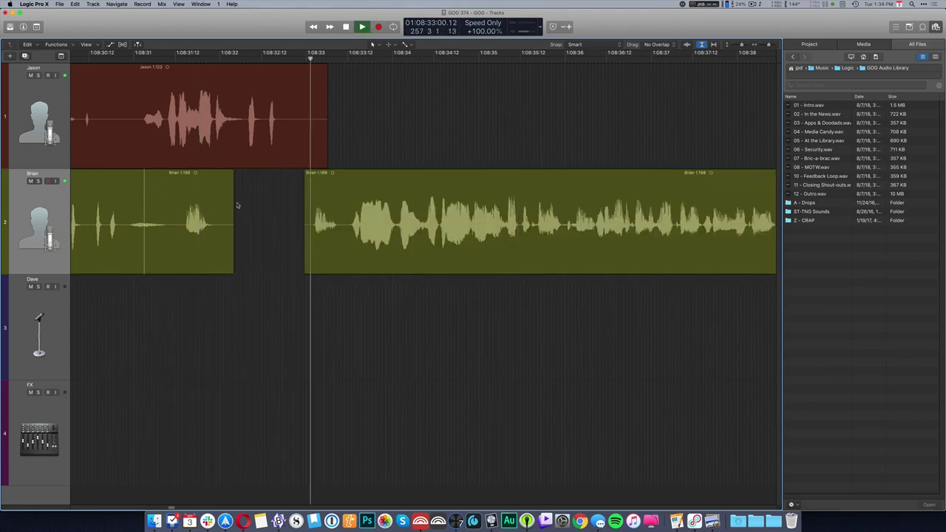
pyautogui.moveTo(313, 231); pyautogui.dragTo(273, 231)
pyautogui.click(180, 206)
pyautogui.click(414, 125)
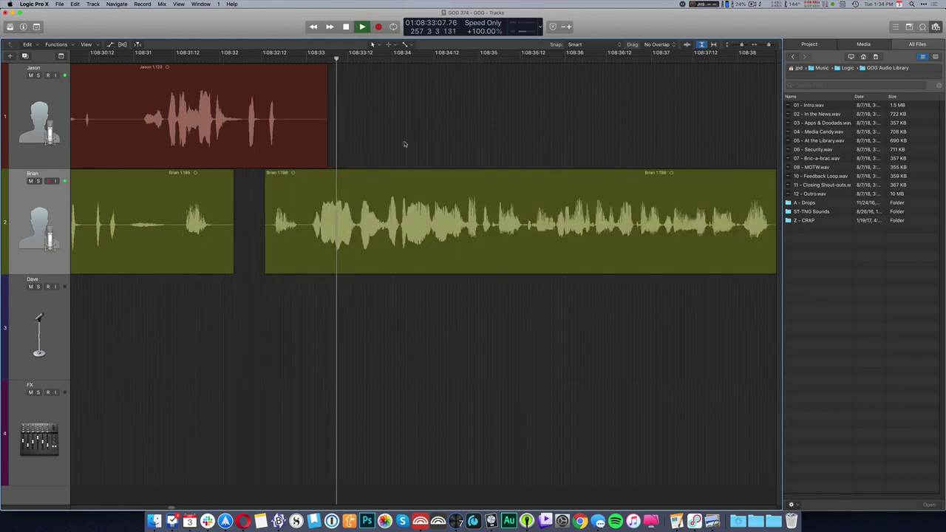
# - Cut the silence from track 1 at about 1:09:22 to 1:09:34
pyautogui.press('super+Left')
pyautogui.scroll(-5, 379, 212)
pyautogui.hscroll(5, 715, 137)
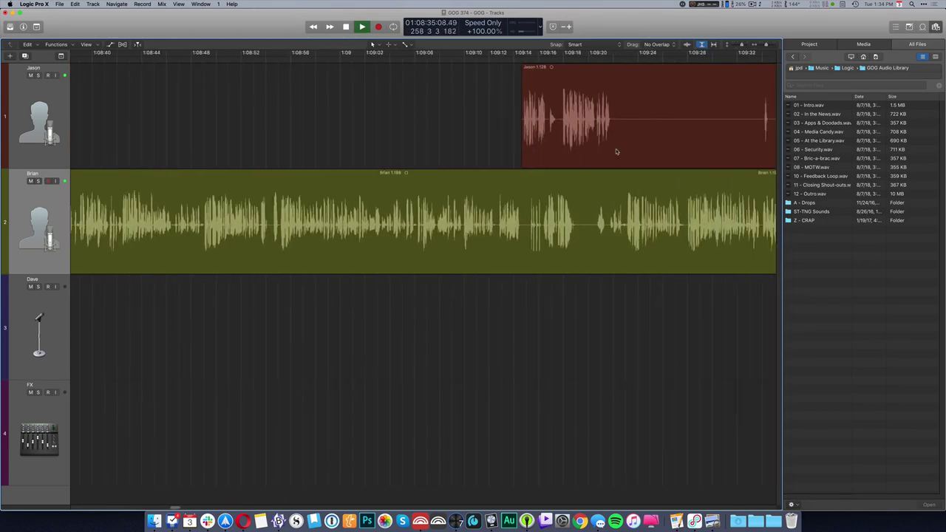
pyautogui.moveTo(613, 125); pyautogui.dragTo(762, 142)
pyautogui.press('Delete')
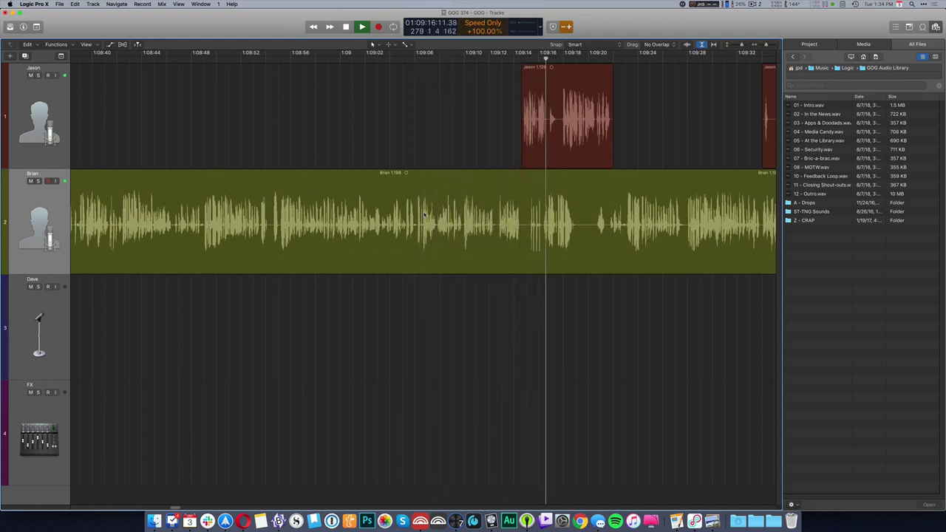
# - Cut the silences from track 1 at about 1:09:35 to 1:09:52 and 1:10:04.5 to 1:10:08.5
pyautogui.hscroll(10, 424, 215)
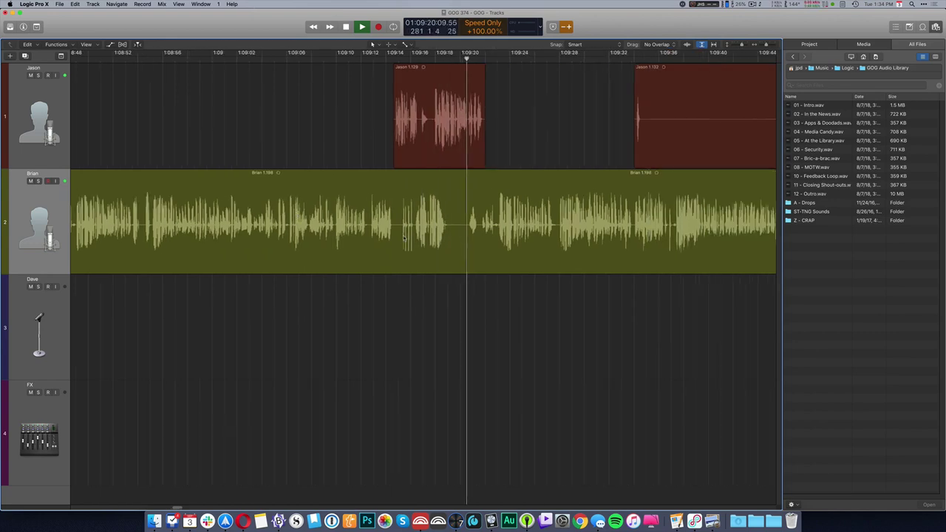
pyautogui.moveTo(334, 116); pyautogui.dragTo(545, 167)
pyautogui.press('Delete')
pyautogui.moveTo(645, 133); pyautogui.dragTo(691, 131)
pyautogui.press('Delete')
# - Cut the silences from track 2 at about 1:09:53 to 1:09:54.5 and 1:09:56 to 1:10:00.5
pyautogui.moveTo(536, 244); pyautogui.dragTo(591, 244)
pyautogui.press('Delete')
pyautogui.moveTo(498, 226); pyautogui.dragTo(515, 226)
pyautogui.press('Delete')
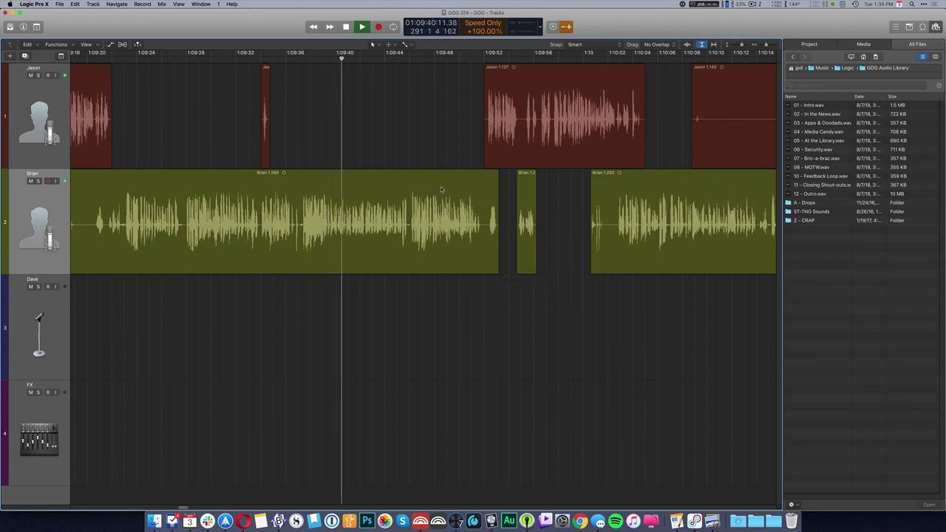
# - Cut the silence from track 1 at about 1:10:10 to 1:10:26
pyautogui.hscroll(5, 441, 189)
pyautogui.moveTo(528, 118); pyautogui.dragTo(733, 148)
pyautogui.press('Delete')
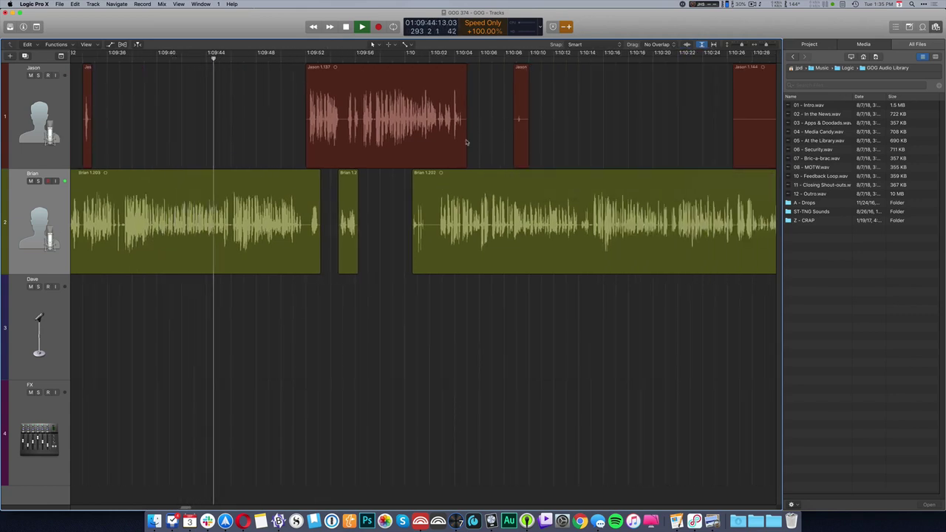
# - Cut the track 2 pause at about 1:09:51.7 to 1:09:52.4 and trim the silent start of the track 1 clip at 1:09:52
pyautogui.press('super+Left')
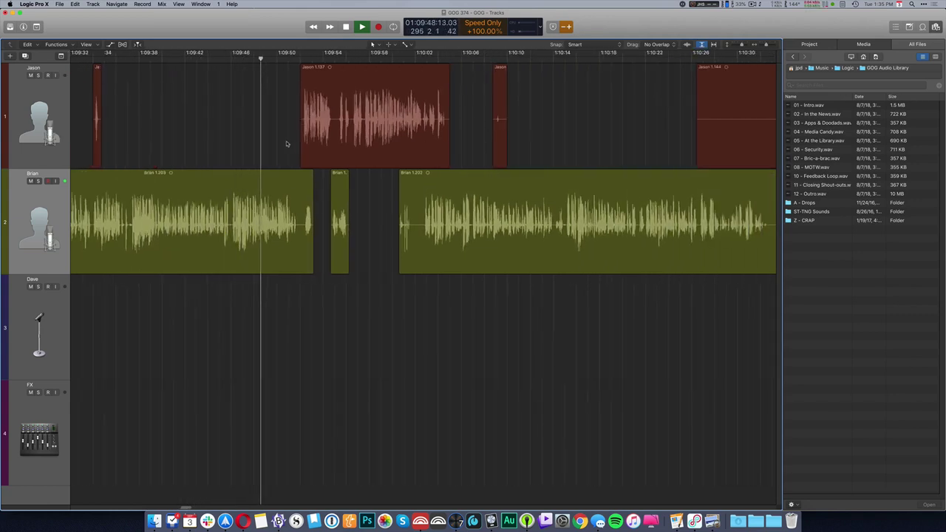
pyautogui.press('super+Right')
pyautogui.press('super+Right')
pyautogui.press('super+Right')
pyautogui.moveTo(512, 228); pyautogui.dragTo(584, 252)
pyautogui.press('Delete')
pyautogui.moveTo(538, 122); pyautogui.dragTo(572, 133)
pyautogui.press('Delete')
# - Delete the leftover track 2 fragment at about 1:09:52.5, move the track 1 clip about 0.6 seconds earlier and replay
pyautogui.press('space')
pyautogui.click(596, 219)
pyautogui.press('Delete')
pyautogui.click(598, 136)
pyautogui.moveTo(624, 111); pyautogui.dragTo(561, 111)
pyautogui.keyDown('super'); pyautogui.click(401, 107); pyautogui.keyUp('super')
pyautogui.press('space')
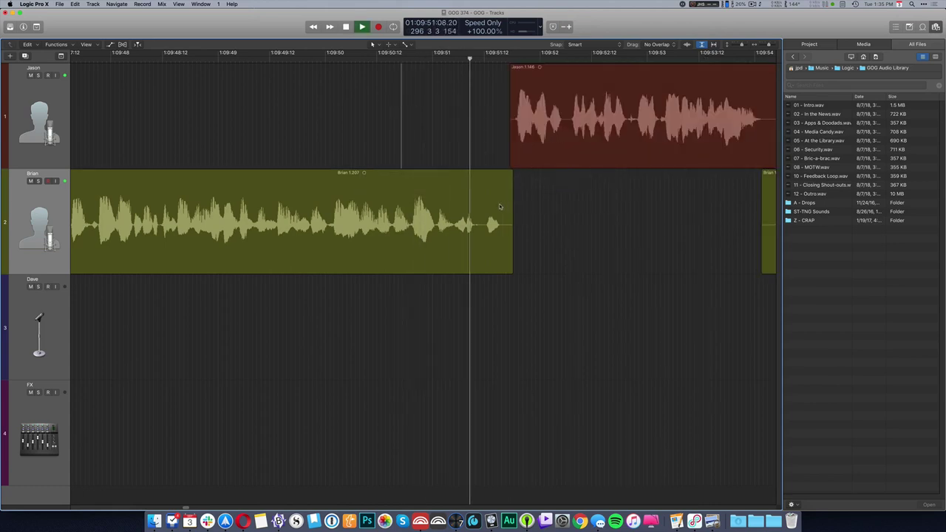
# - Cut the track 2 pause at about 1:10:01 to 1:10:02 and trim the silent end of the short track 1 clip near 1:10:09
pyautogui.press('super+Left')
pyautogui.press('super+Left')
pyautogui.press('super+Left')
pyautogui.press('super+Left')
pyautogui.press('super+Left')
pyautogui.moveTo(639, 225); pyautogui.dragTo(685, 245)
pyautogui.press('Delete')
pyautogui.hscroll(6, 544, 220)
pyautogui.moveTo(712, 123); pyautogui.dragTo(737, 129)
pyautogui.press('Delete')
# - Cut the track 1 pause at about 1:09:54.5 to 1:09:56, move the following clips about 0.6 seconds earlier and replay
pyautogui.moveTo(157, 127); pyautogui.dragTo(219, 130)
pyautogui.press('Delete')
pyautogui.click(239, 130)
pyautogui.hotkey('shift', 'f')
pyautogui.click(177, 128)
pyautogui.press('space')
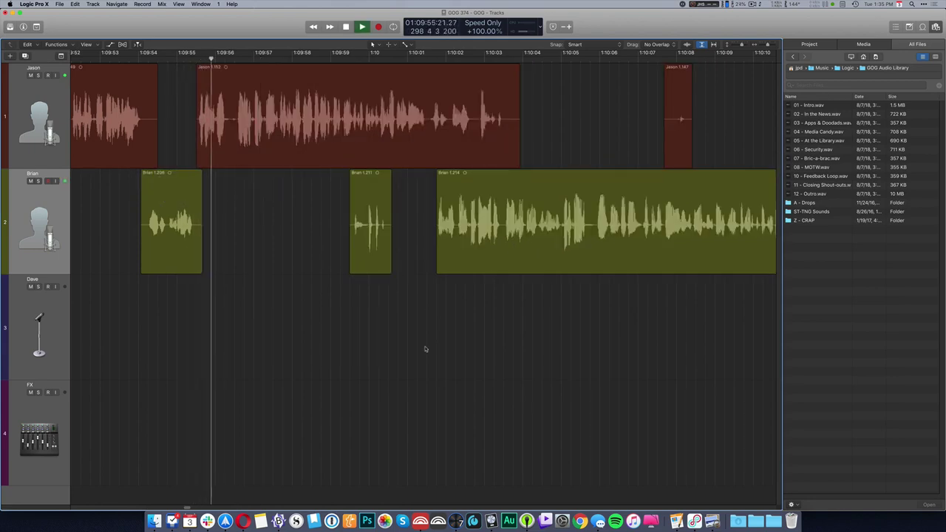
# - Cut the silence from track 1 up to about 1:10:31.5 and from track 2 at about 1:10:31.5 to 1:10:35
pyautogui.press('super+Left')
pyautogui.press('super+Left')
pyautogui.press('super+Left')
pyautogui.press('super+Left')
pyautogui.moveTo(312, 116); pyautogui.dragTo(381, 133)
pyautogui.press('Delete')
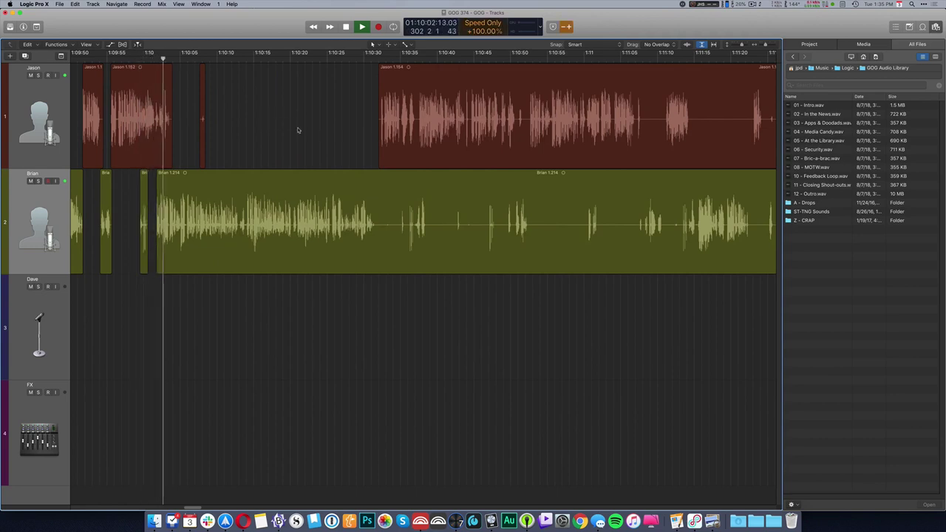
pyautogui.moveTo(377, 232); pyautogui.dragTo(402, 246)
pyautogui.press('Delete')
# - Cut the silences from track 2 at about 1:10:39 to 1:10:42, 1:10:43 to 1:10:46.5, 1:10:52 to 1:10:59.5 and 1:11:02 to 1:11:06.5
pyautogui.hscroll(3, 375, 171)
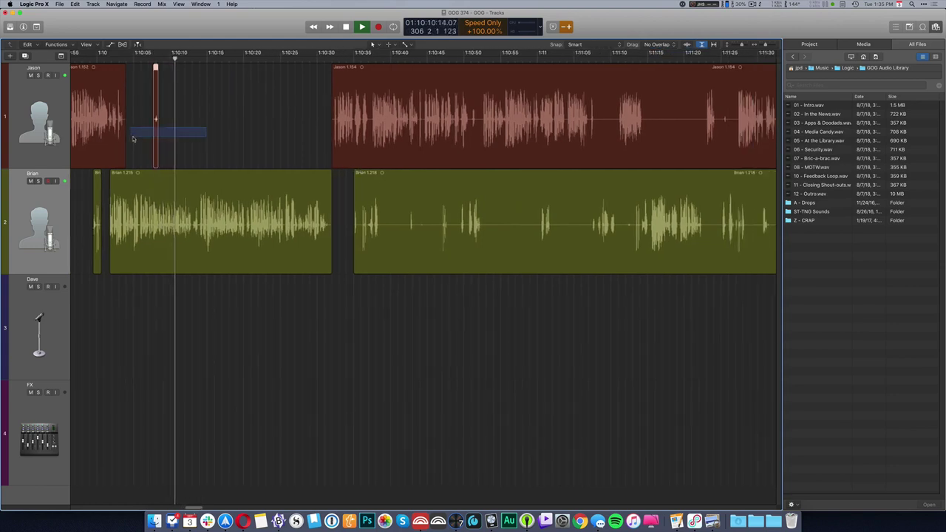
pyautogui.hscroll(6, 276, 146)
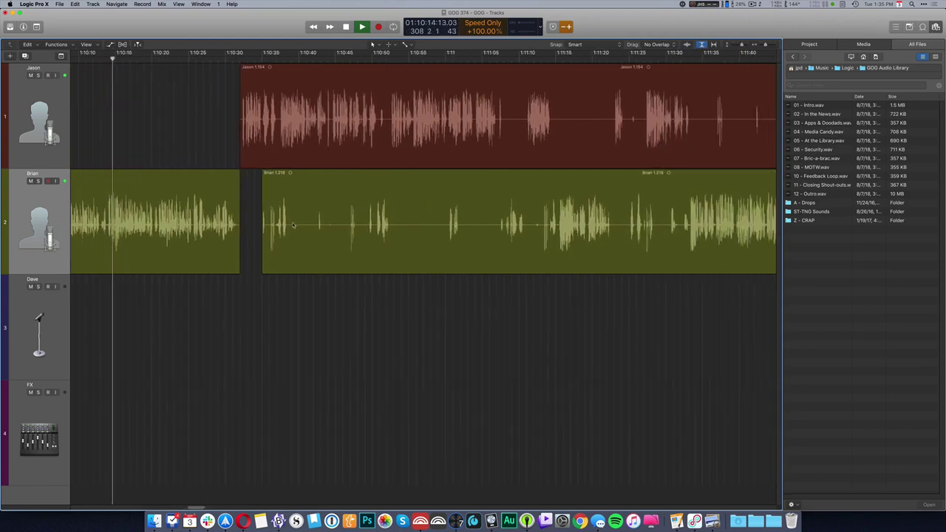
pyautogui.moveTo(288, 228); pyautogui.dragTo(497, 228)
pyautogui.press('Delete')
pyautogui.press('Delete')
pyautogui.press('Delete')
pyautogui.press('Delete')
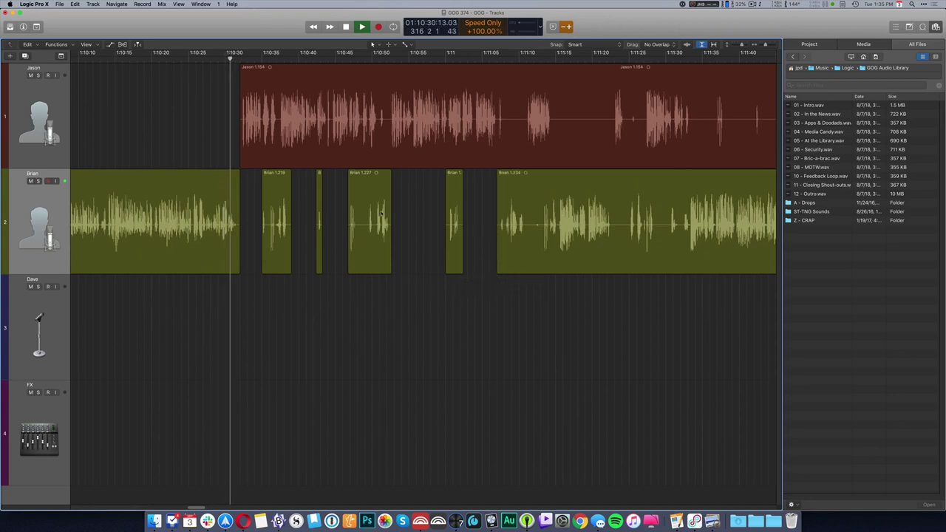
# - Move the track 1 clip at about 1:10:32 and all following clips about 0.4 seconds earlier to tighten the transition
pyautogui.scroll(10, 210, 158)
pyautogui.hscroll(-3, 210, 158)
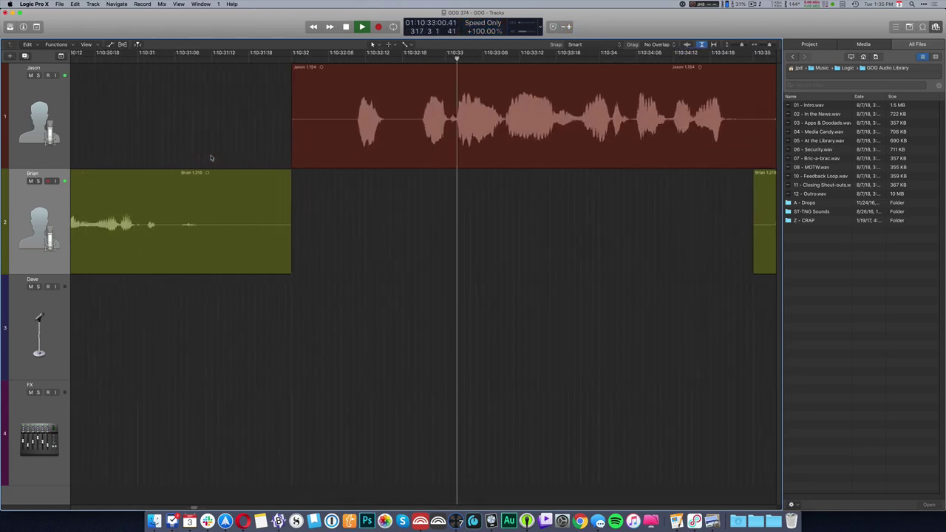
pyautogui.scroll(-3, 267, 164)
pyautogui.hscroll(3, 267, 164)
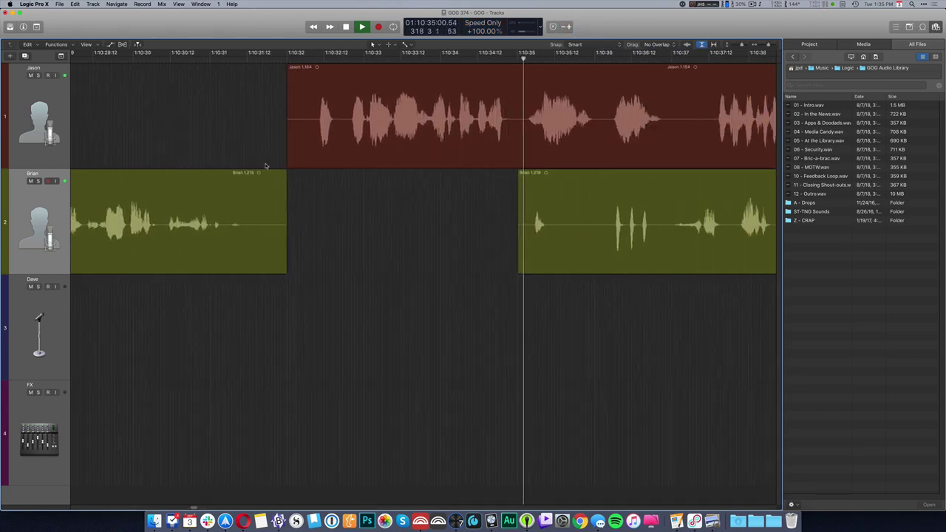
pyautogui.click(353, 138)
pyautogui.hotkey('shift', 'f')
pyautogui.moveTo(353, 139); pyautogui.dragTo(326, 142)
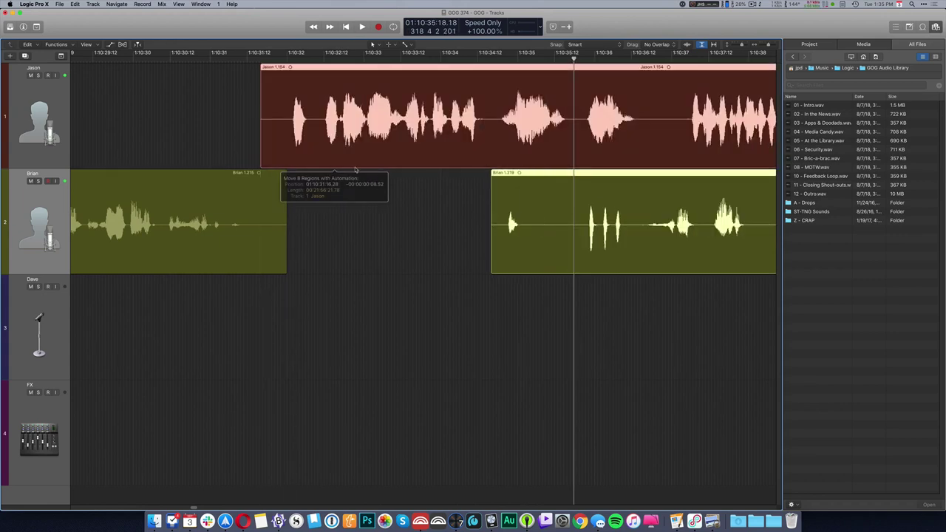
pyautogui.hscroll(8, 360, 186)
pyautogui.scroll(-5, 344, 183)
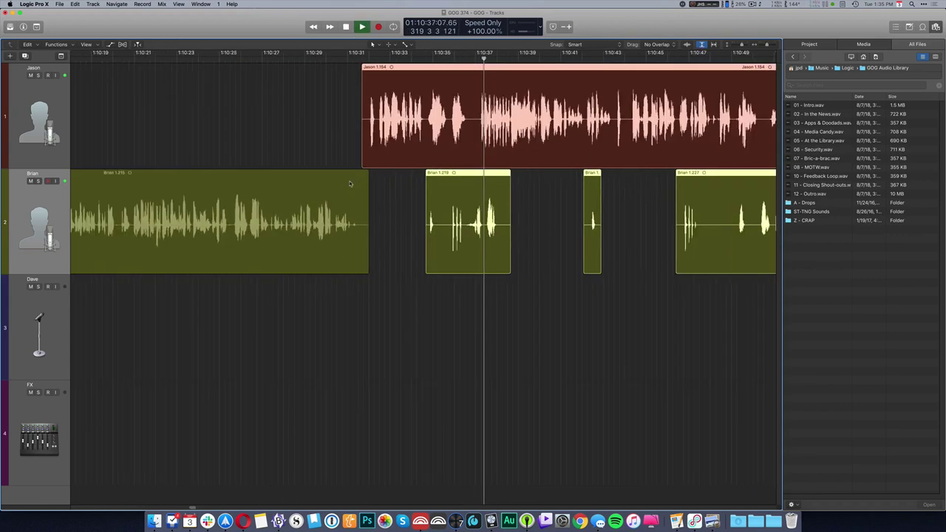
pyautogui.click(386, 276)
pyautogui.hscroll(8, 331, 201)
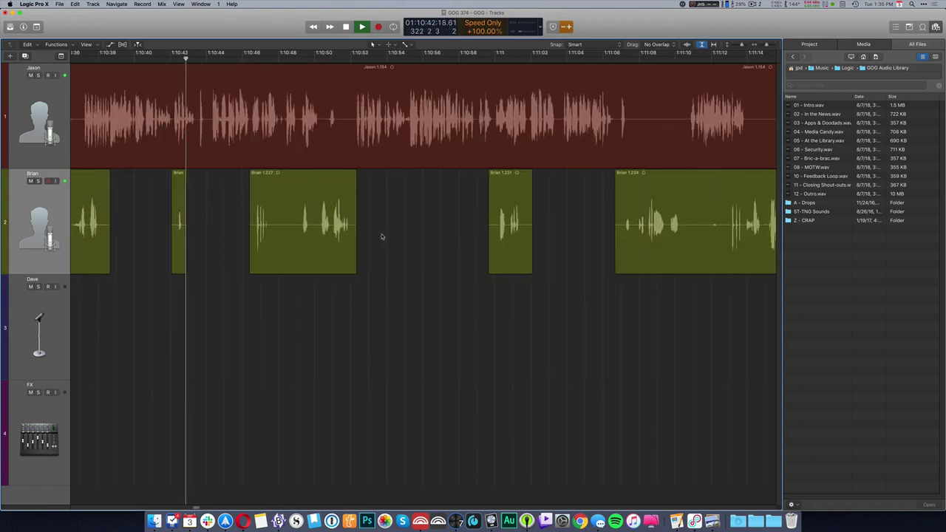
# - Cut the silences from track 1 at about 1:10:51 to 1:10:52, 1:11:07.5 to 1:11:10.5 and 1:11:14 to 1:11:22.5
pyautogui.moveTo(337, 129); pyautogui.dragTo(355, 133)
pyautogui.press('Delete')
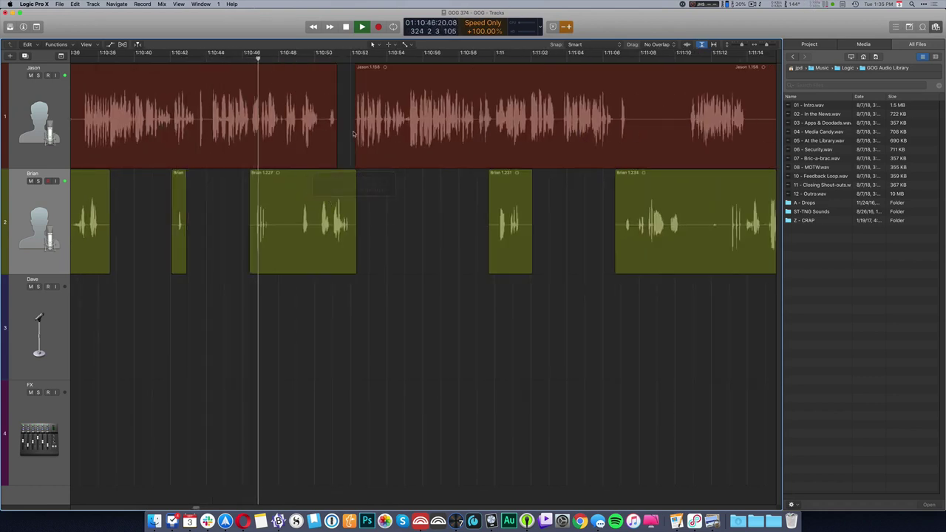
pyautogui.hscroll(1, 345, 133)
pyautogui.hscroll(5, 344, 134)
pyautogui.moveTo(501, 122); pyautogui.dragTo(560, 128)
pyautogui.press('Delete')
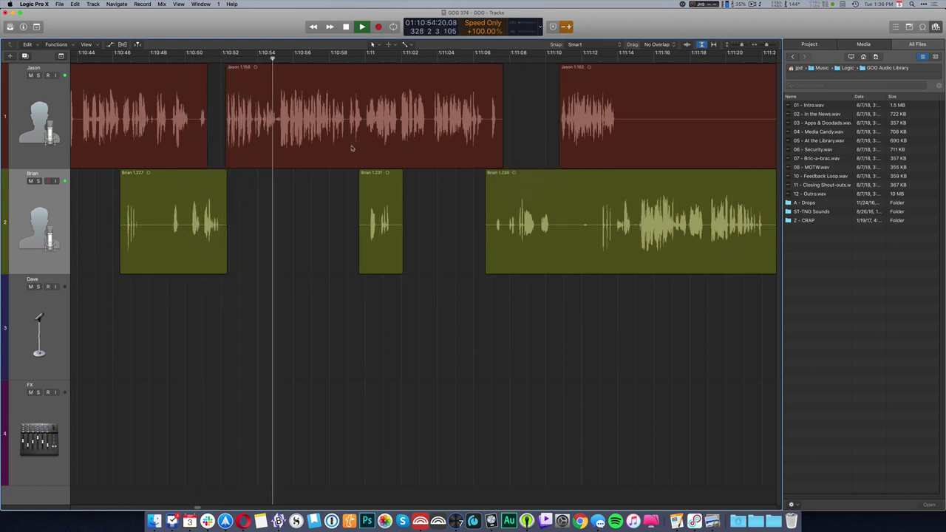
pyautogui.hscroll(5, 344, 147)
pyautogui.moveTo(488, 124); pyautogui.dragTo(640, 123)
pyautogui.press('Delete')
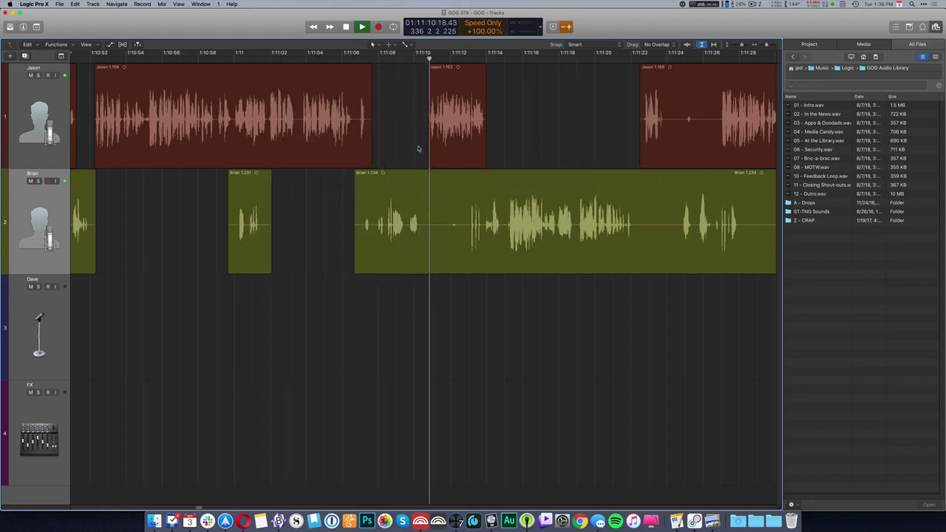
# - Cut the silences from track 2 at about 1:11:22 to 1:11:24.5 and from track 1 at about 1:11:24.5 to 1:11:26.5
pyautogui.hscroll(9, 418, 149)
pyautogui.moveTo(407, 236); pyautogui.dragTo(452, 237)
pyautogui.press('Delete')
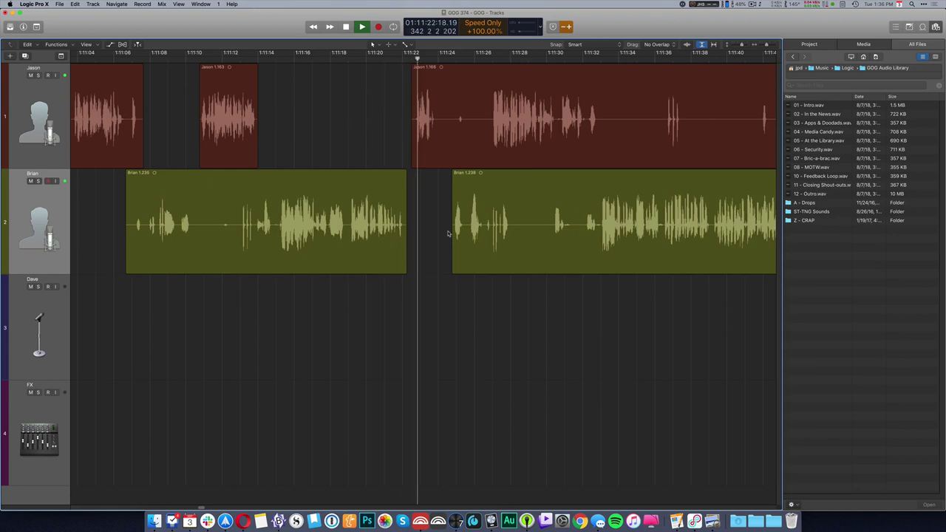
pyautogui.moveTo(448, 134); pyautogui.dragTo(488, 134)
pyautogui.press('Delete')
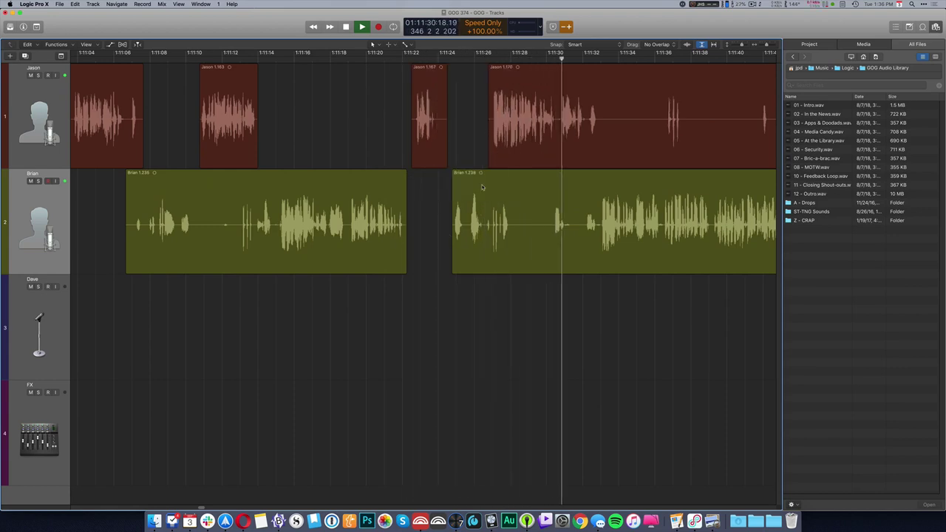
# - Move the track 2 clip at about 1:11:24.5 and all following clips on both tracks about 0.5 seconds earlier and resume playback
pyautogui.press('space')
pyautogui.hotkey('shift', 'f')
pyautogui.moveTo(482, 187); pyautogui.dragTo(473, 188)
pyautogui.press('space')
# - Cut track 1 at about 1:11:32.5 to 1:11:36 and 1:11:37 to 1:11:51.5, including the short sound near 1:11:41.5
pyautogui.moveTo(368, 119); pyautogui.dragTo(707, 140)
pyautogui.press('Delete')
pyautogui.press('Delete')
pyautogui.press('Delete')
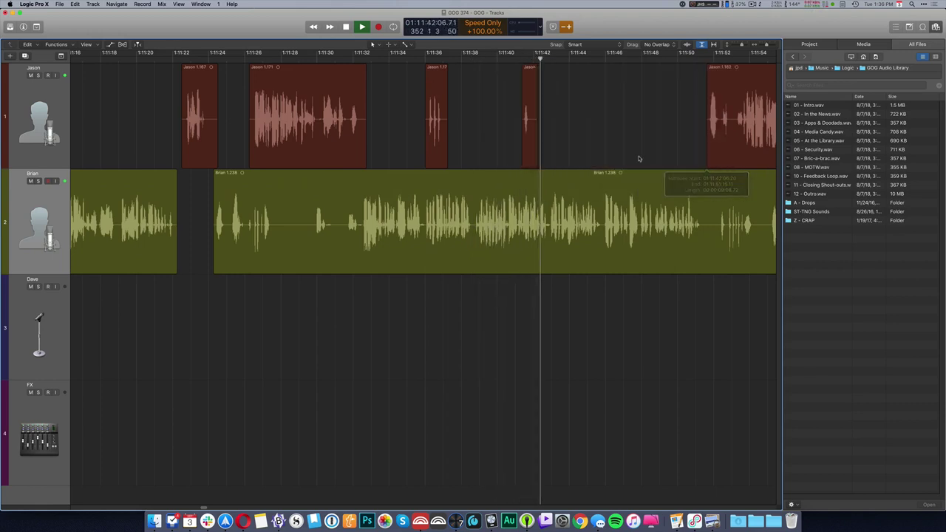
# - Cut the silence from track 1 at about 1:12:11.5 to 1:12:33
pyautogui.press('super+Left')
pyautogui.press('super+Left')
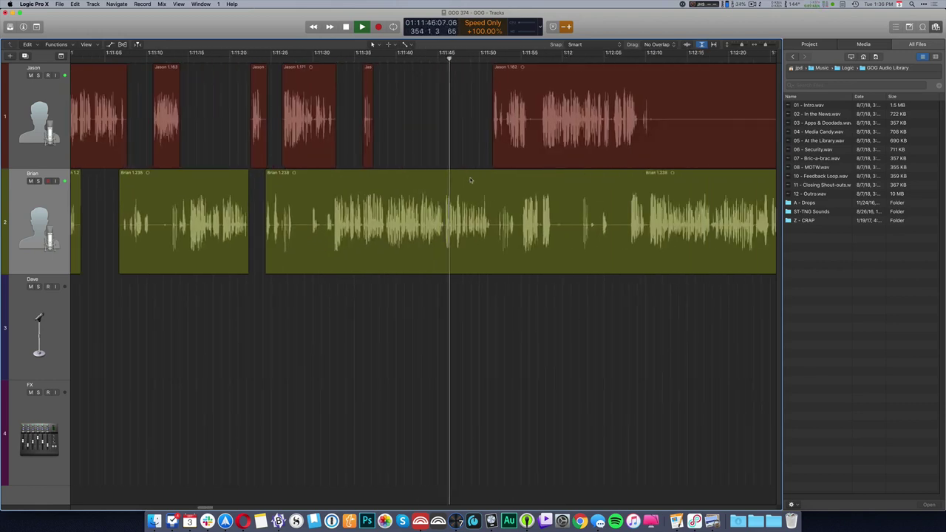
pyautogui.hscroll(5, 459, 176)
pyautogui.moveTo(531, 138); pyautogui.dragTo(555, 138)
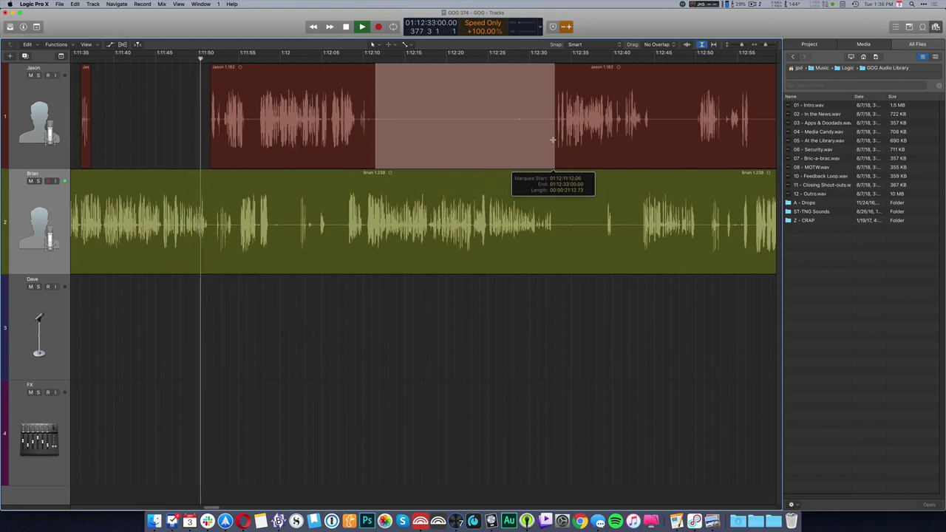
pyautogui.press('Delete')
# - Cut the silences from track 2 at about 1:11:59 to 1:12:02, 1:12:05.5 to 1:12:07.5, 1:12:34 to 1:12:39 and 1:12:40.5 to 1:12:43
pyautogui.moveTo(271, 229); pyautogui.dragTo(340, 228)
pyautogui.press('Delete')
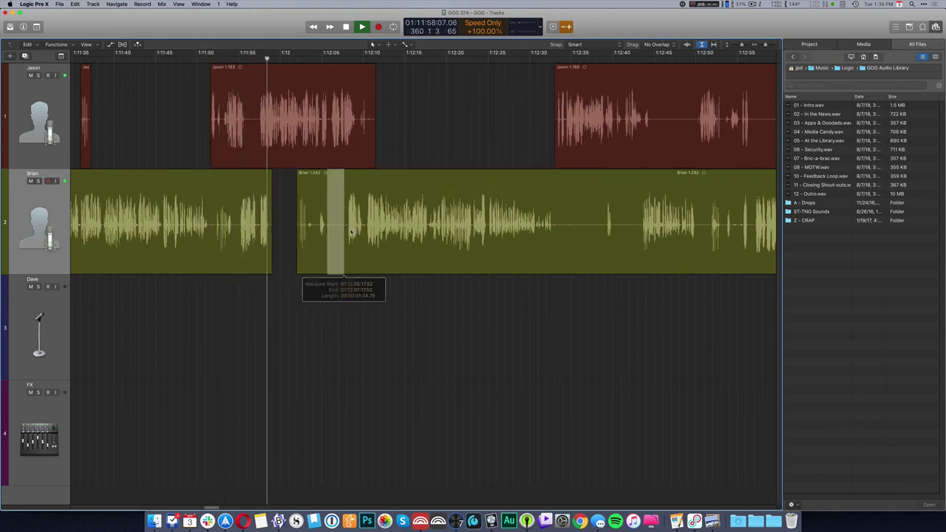
pyautogui.press('Delete')
pyautogui.moveTo(563, 239)
pyautogui.mouseDown()
pyautogui.moveTo(603, 239)
pyautogui.moveTo(640, 221)
pyautogui.mouseUp()
pyautogui.press('Delete')
pyautogui.press('Delete')
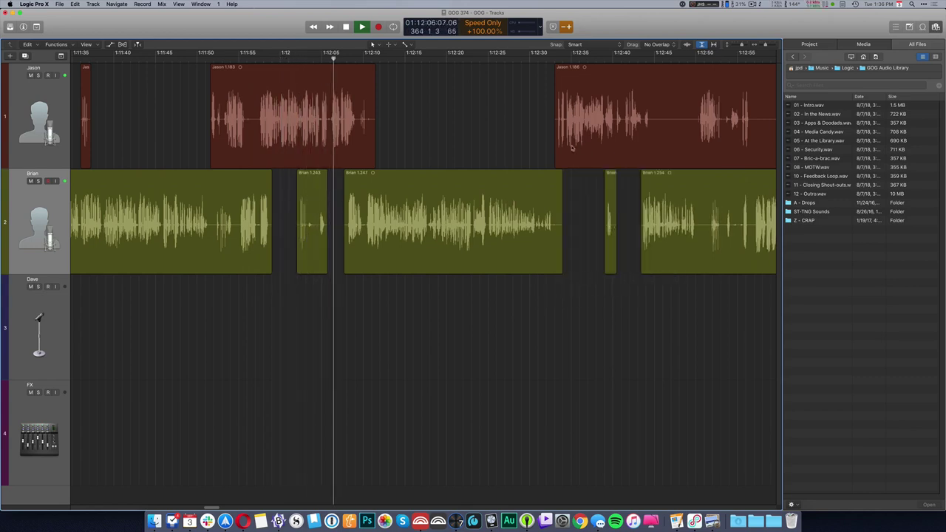
# - Cut the silences from track 1 at about 1:12:44.5 to 1:12:50, 1:12:56.5 to 1:13:22.5 and 1:13:25 to 1:13:36.5
pyautogui.hscroll(5, 581, 146)
pyautogui.moveTo(460, 120); pyautogui.dragTo(507, 120)
pyautogui.press('Delete')
pyautogui.hscroll(4, 469, 139)
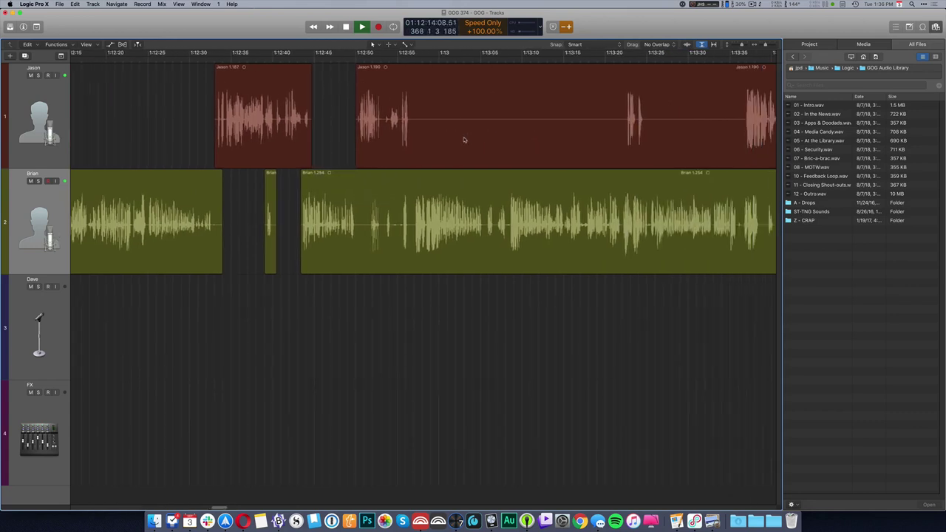
pyautogui.moveTo(411, 127); pyautogui.dragTo(743, 123)
pyautogui.press('Delete')
pyautogui.press('Delete')
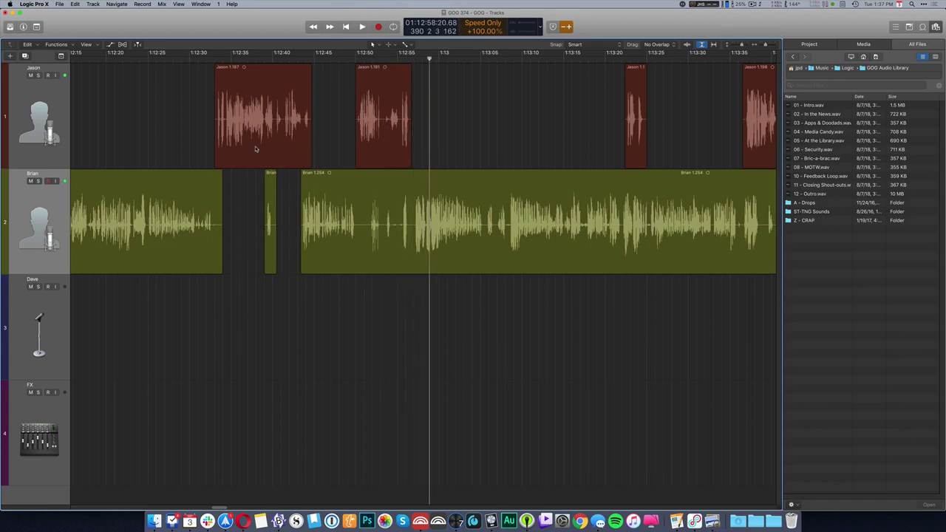
# - Replay the passage around 1:12:55 and cut the track 1 interjection from about 1:12:55.5 to the end of its clip
pyautogui.keyDown('super'); pyautogui.click(398, 143); pyautogui.keyUp('super')
pyautogui.press('space')
pyautogui.press('super+Right')
pyautogui.press('super+Right')
pyautogui.press('super+Right')
pyautogui.press('super+Right')
pyautogui.press('super+Right')
pyautogui.press('super+Right')
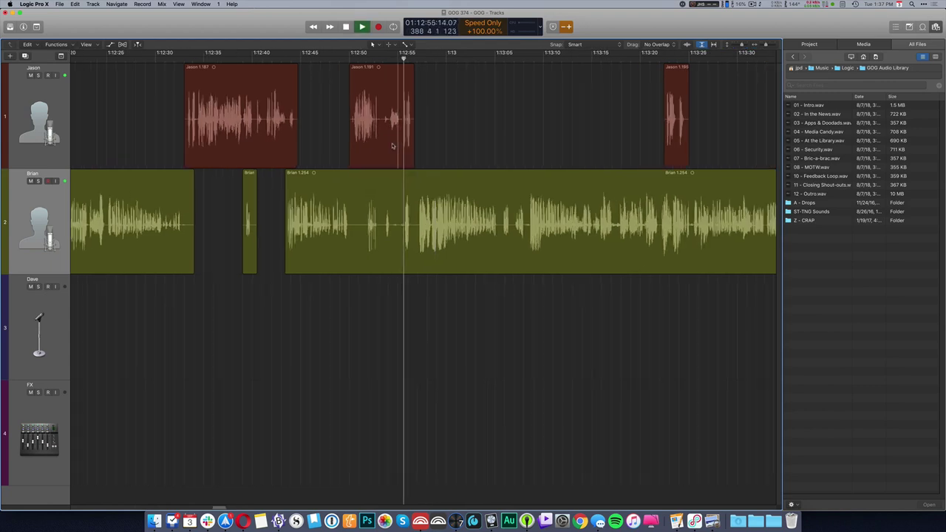
pyautogui.press('space')
pyautogui.moveTo(422, 130); pyautogui.dragTo(524, 166)
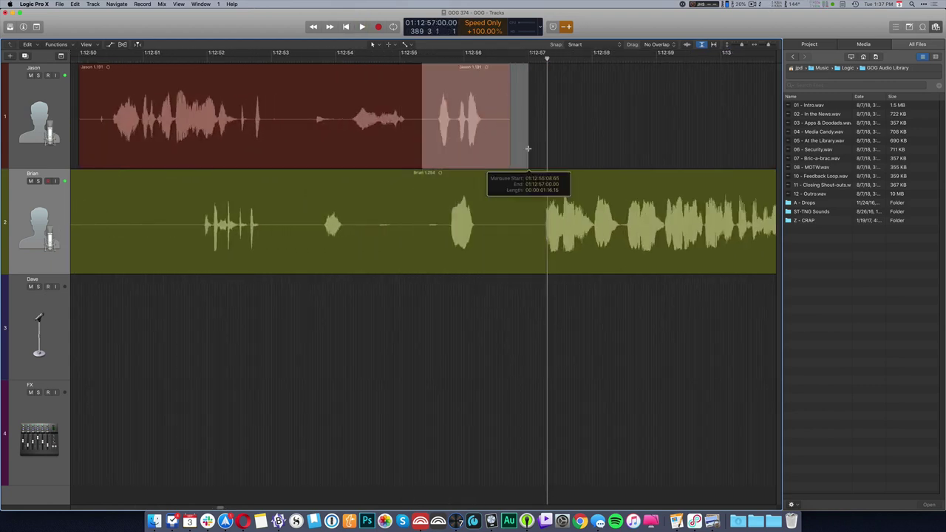
pyautogui.press('Delete')
# - Cut track 2 at about 1:12:54.5 to 1:12:57, move all following clips about 1.9 seconds earlier and replay the transition
pyautogui.click(371, 238)
pyautogui.press('space')
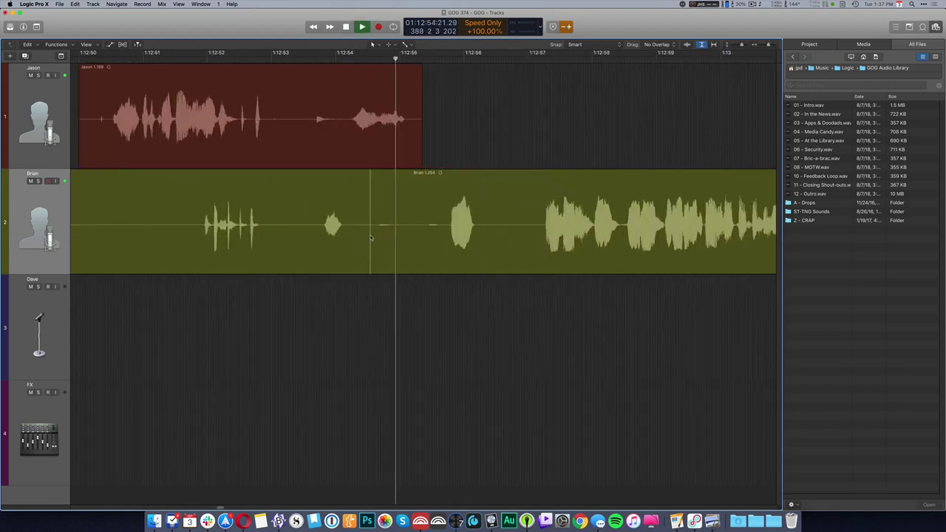
pyautogui.moveTo(368, 229); pyautogui.dragTo(460, 242)
pyautogui.press('Delete')
pyautogui.click(310, 202)
pyautogui.press('space')
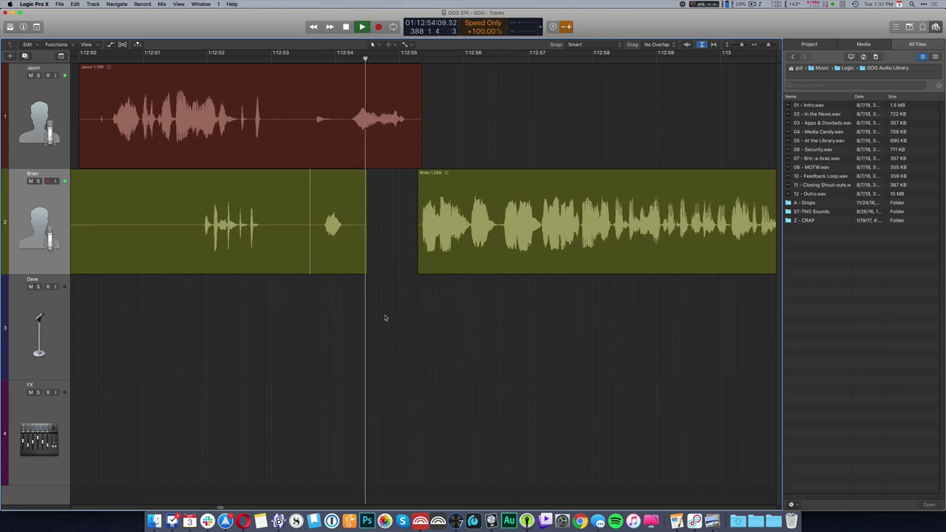
# - Cut the silences from track 1 at about 1:13:40 to 1:13:47 and 1:13:52.5 to 1:14:01.5
pyautogui.press('super+Left')
pyautogui.press('super+Left')
pyautogui.press('super+Left')
pyautogui.press('super+Left')
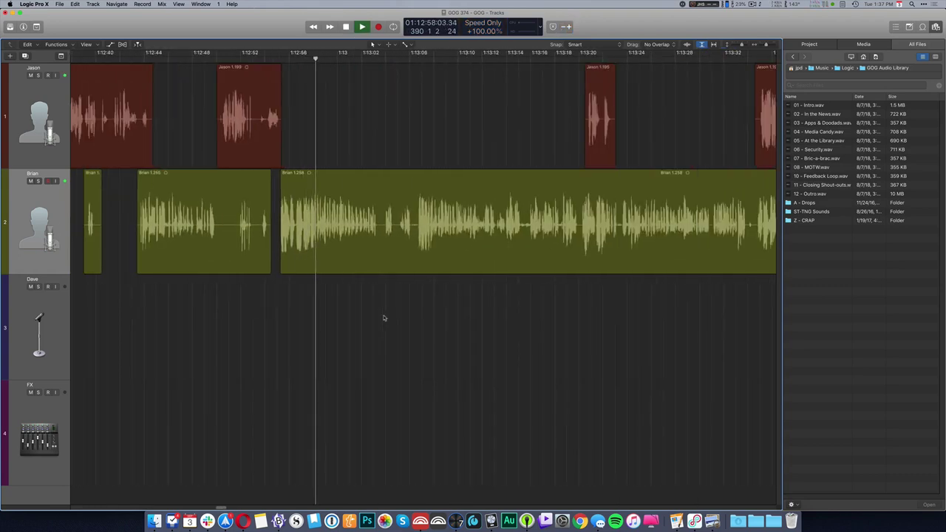
pyautogui.hscroll(5, 379, 317)
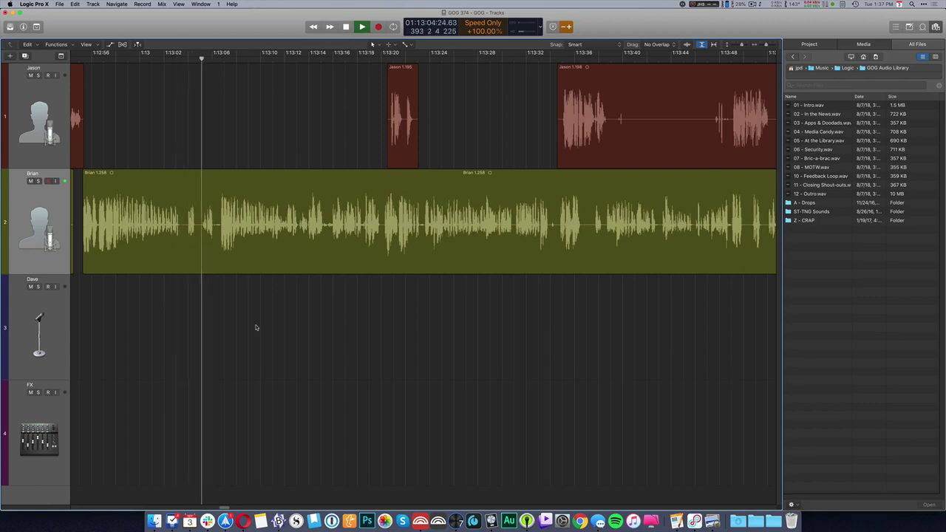
pyautogui.hscroll(5, 264, 332)
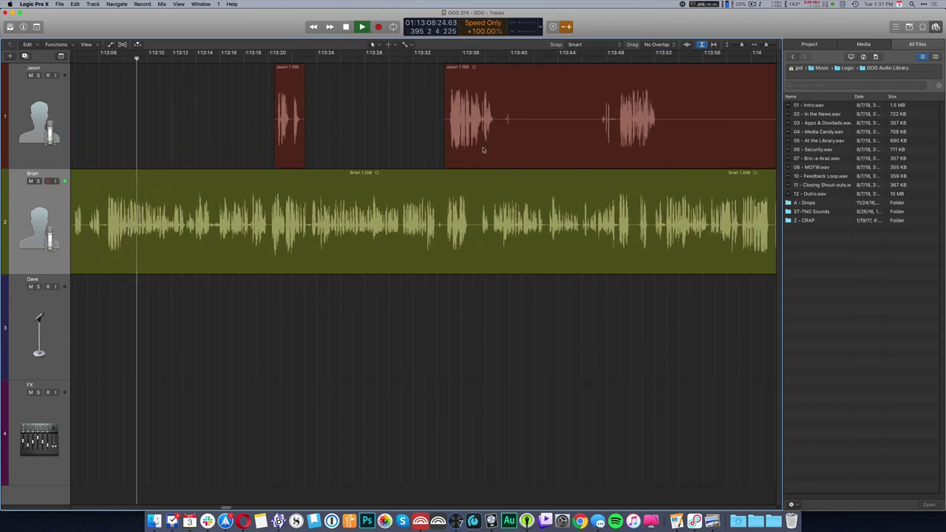
pyautogui.moveTo(514, 118); pyautogui.dragTo(595, 122)
pyautogui.press('Delete')
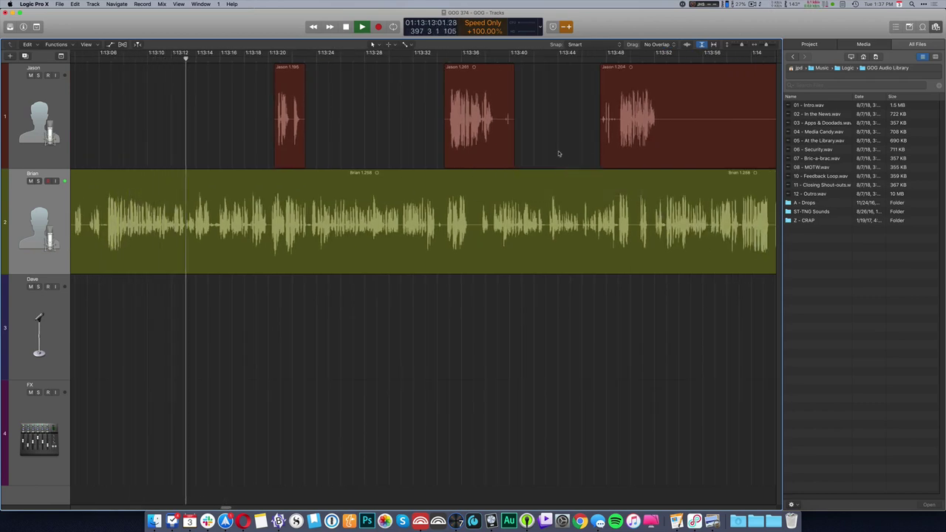
pyautogui.hscroll(8, 414, 133)
pyautogui.moveTo(375, 119); pyautogui.dragTo(484, 137)
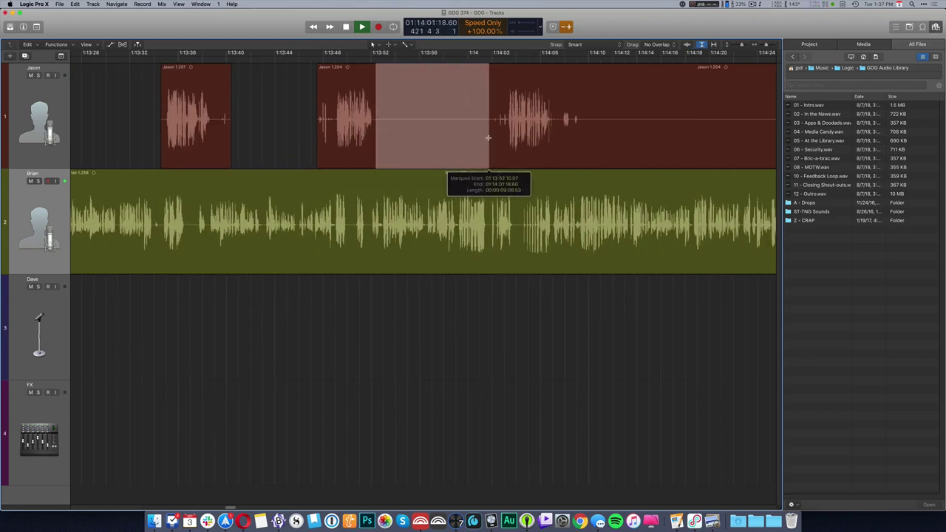
pyautogui.press('Delete')
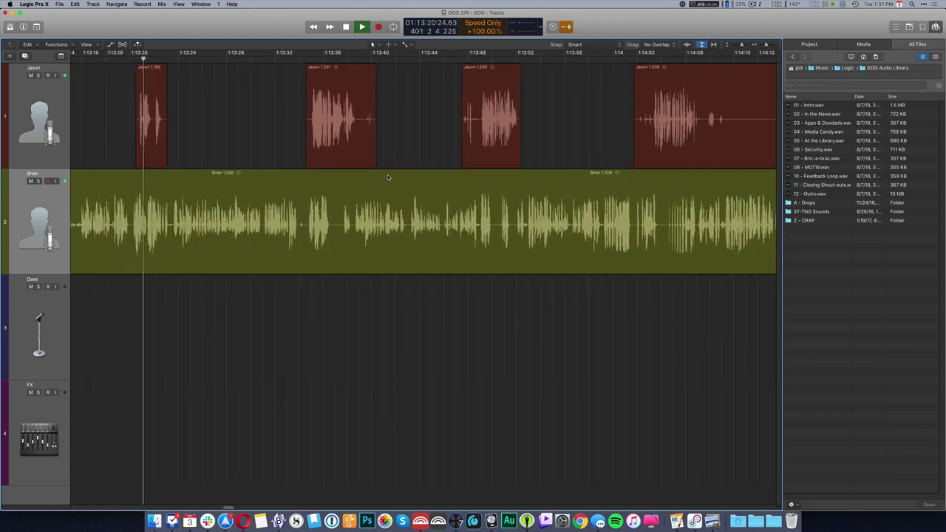
# - Cut the end of the short track 1 clip from about 1:13:22 and the track 1 silence at about 1:14:09.5 to 1:14:37
pyautogui.moveTo(154, 118); pyautogui.dragTo(182, 125)
pyautogui.press('Delete')
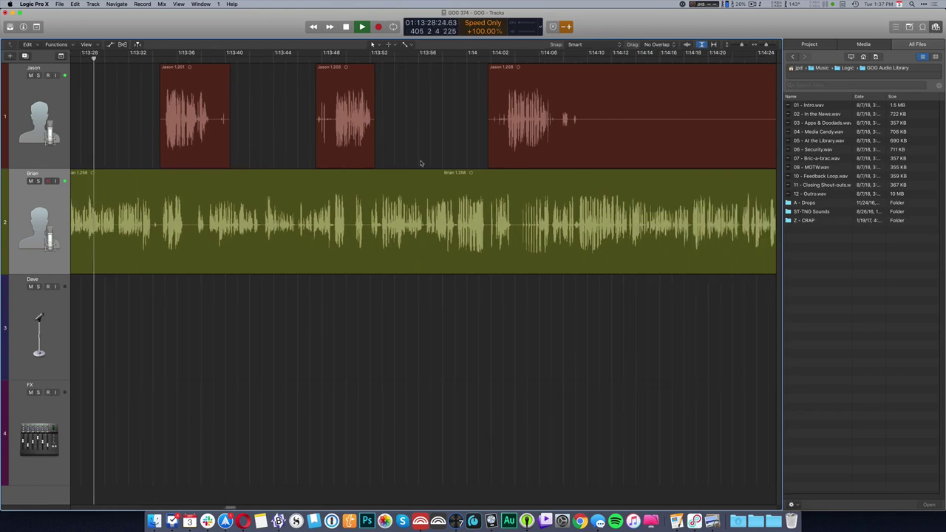
pyautogui.moveTo(586, 125); pyautogui.dragTo(712, 131)
pyautogui.press('Delete')
pyautogui.press('super+Left')
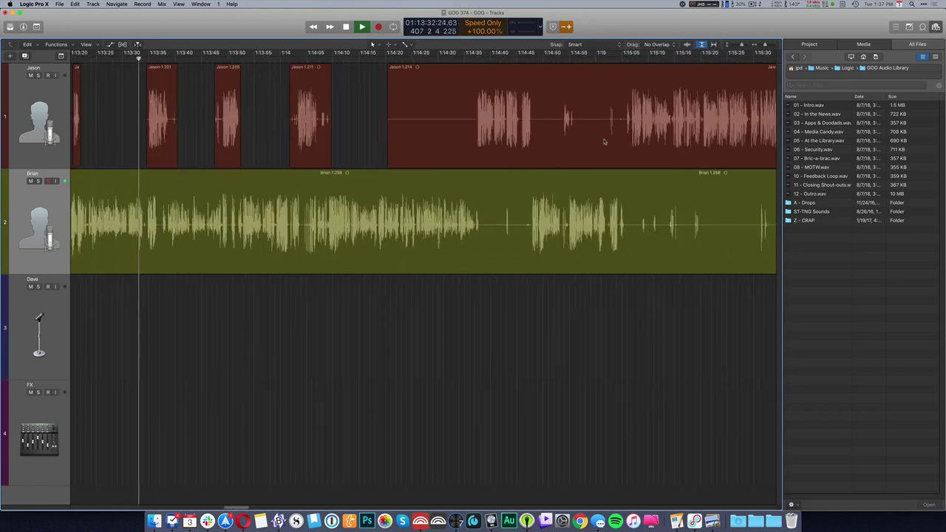
pyautogui.moveTo(382, 125); pyautogui.dragTo(475, 125)
pyautogui.press('Delete')
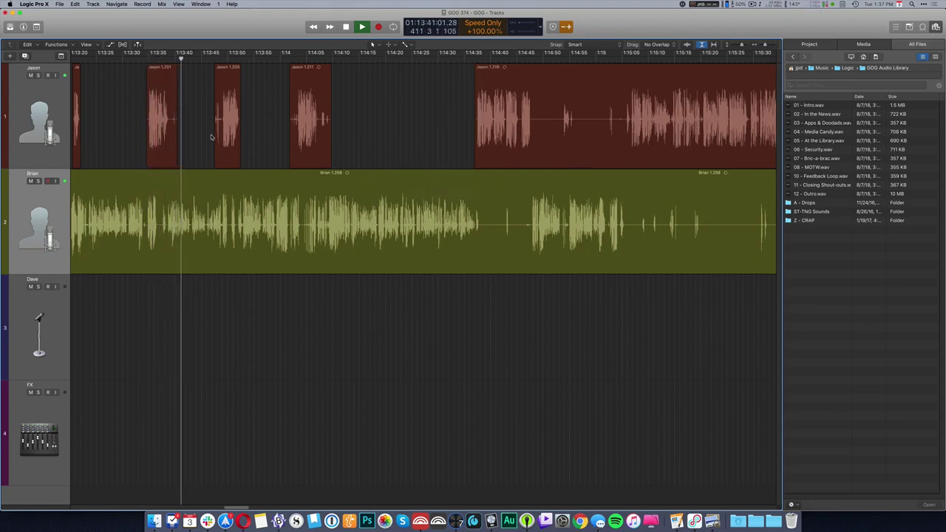
# - Trim the end of the track 1 clip to about 1:13:39.5 and cut the overlapping track 2 audio at about 1:13:49 to 1:13:50.5
pyautogui.press('super+Right')
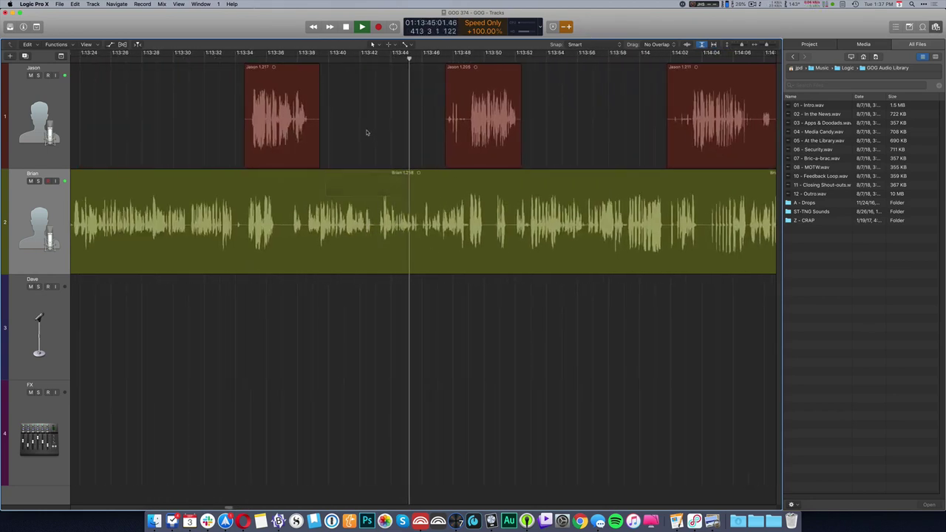
pyautogui.hscroll(5, 358, 134)
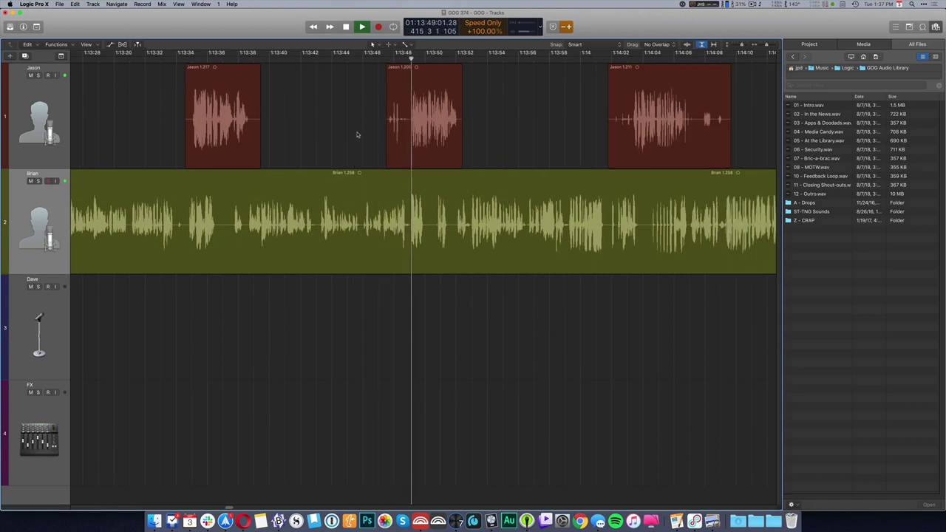
pyautogui.press('super+Right')
pyautogui.press('super+Right')
pyautogui.press('super+Right')
pyautogui.hscroll(-4, 357, 233)
pyautogui.press('space')
pyautogui.moveTo(358, 228); pyautogui.dragTo(412, 236)
pyautogui.press('Delete')
pyautogui.click(294, 164)
pyautogui.press('space')
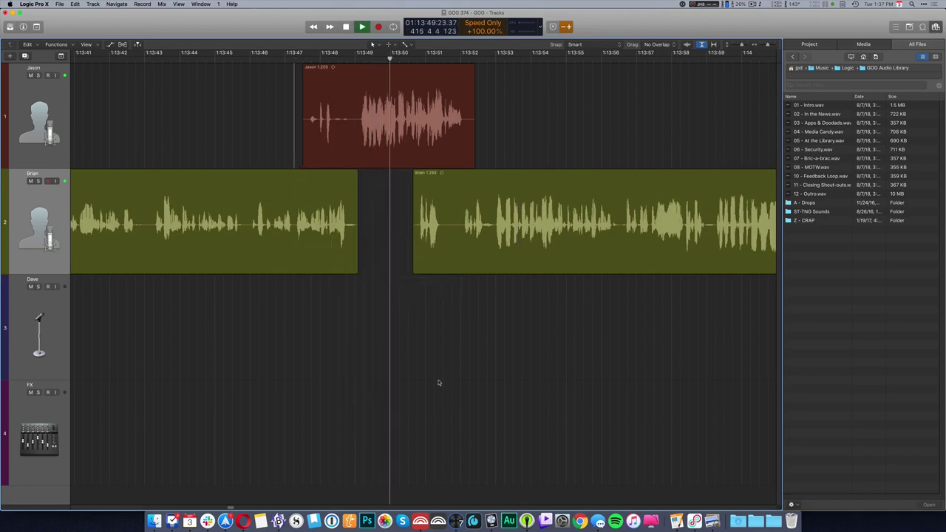
# - Cut the silences from track 2 at about 1:14:38 to 1:14:42.5 and 1:14:44 to 1:14:47.5
pyautogui.press('super+Left')
pyautogui.hscroll(5, 331, 291)
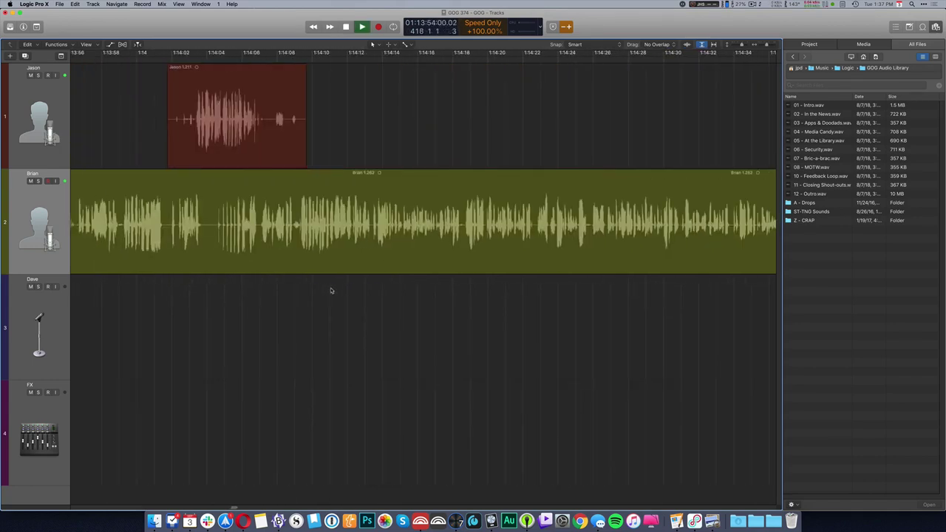
pyautogui.press('super+Left')
pyautogui.moveTo(531, 244); pyautogui.dragTo(639, 248)
pyautogui.press('Delete')
pyautogui.press('Delete')
# - Cut the silences from track 1 at about 1:14:48 to 1:14:53.5 and 1:14:56 to 1:15:02.5
pyautogui.moveTo(641, 122); pyautogui.dragTo(704, 140)
pyautogui.press('Delete')
pyautogui.hscroll(5, 550, 173)
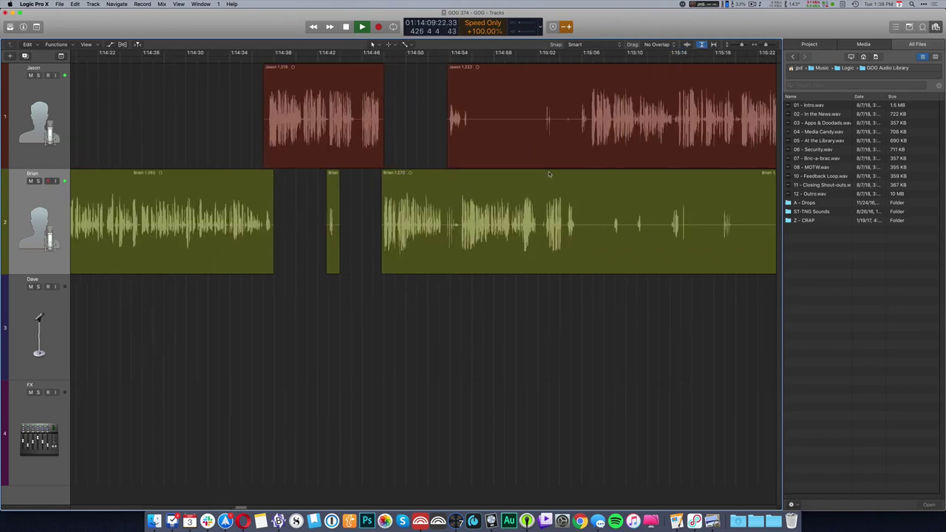
pyautogui.moveTo(476, 116); pyautogui.dragTo(543, 140)
pyautogui.press('Delete')
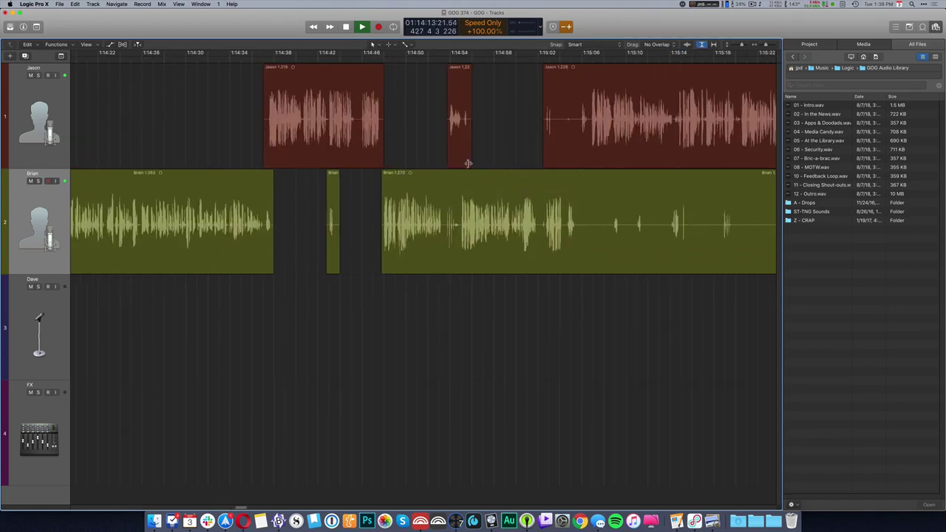
# - Cut the silences from track 2 at about 1:15:05.5 to 1:15:08.5 and from track 1 at about 1:15:03.5 to 1:15:05.5
pyautogui.hscroll(-4, 347, 228)
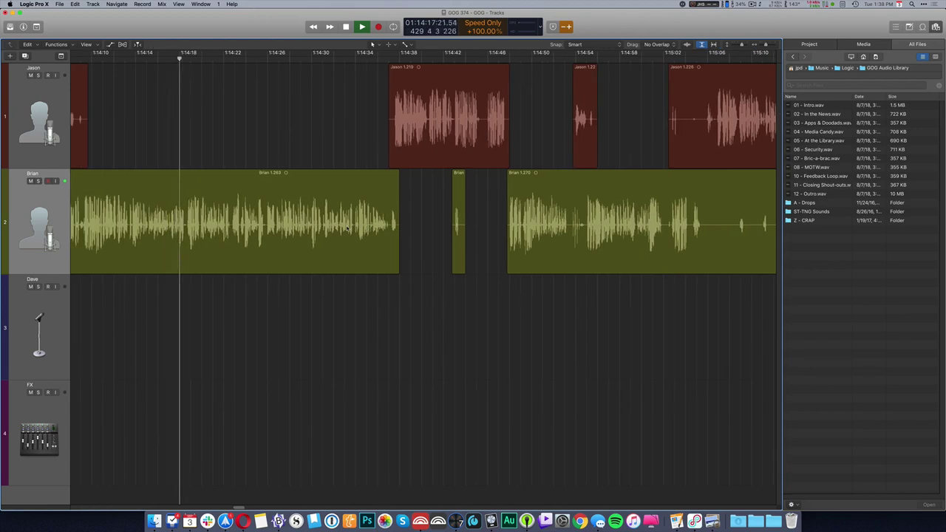
pyautogui.hscroll(3, 347, 227)
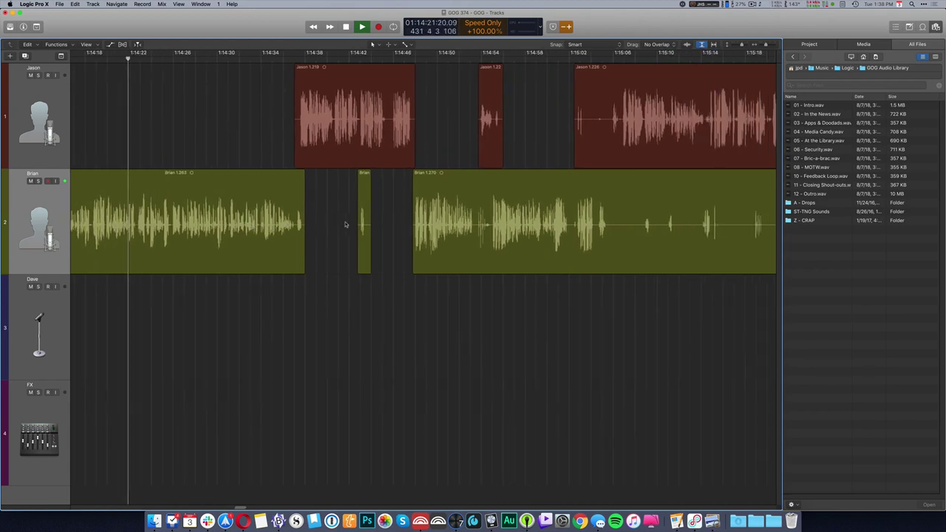
pyautogui.moveTo(611, 248); pyautogui.dragTo(645, 251)
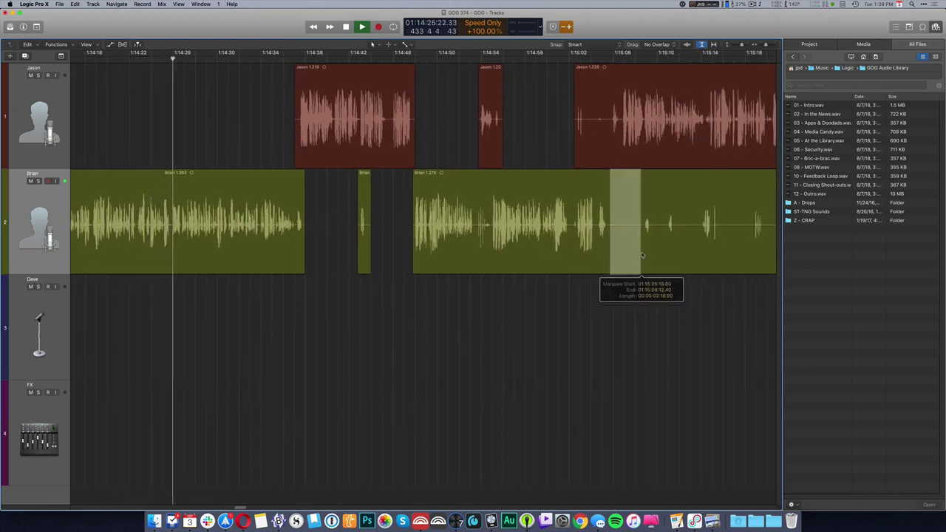
pyautogui.press('Delete')
pyautogui.moveTo(589, 133); pyautogui.dragTo(609, 136)
pyautogui.press('Delete')
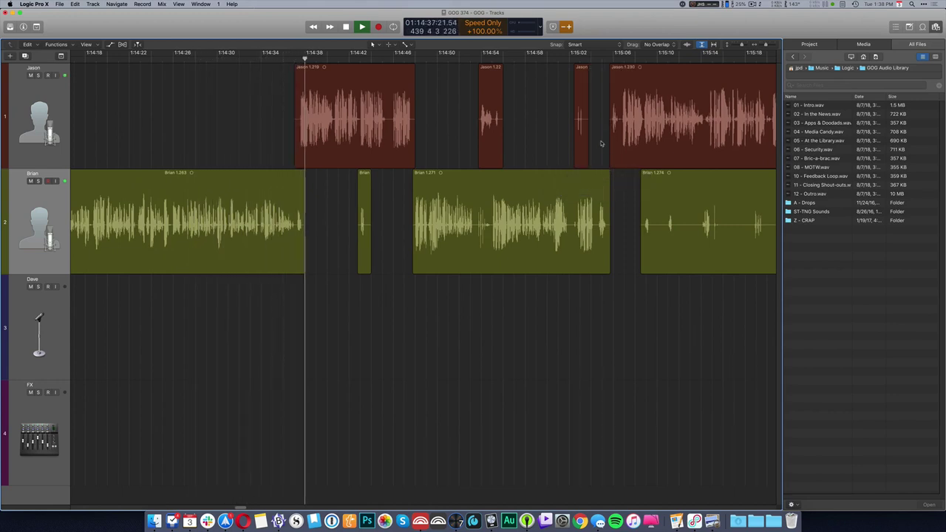
# - Trim the end of the track 2 clip to about 1:14:37 and shift the following clips on both tracks about 0.3 seconds earlier
pyautogui.press('super+Right')
pyautogui.press('super+Right')
pyautogui.press('super+Right')
pyautogui.press('super+Right')
pyautogui.press('super+Right')
pyautogui.press('super+Right')
pyautogui.hscroll(-5, 274, 211)
pyautogui.press('space')
pyautogui.moveTo(142, 249); pyautogui.dragTo(330, 250)
pyautogui.press('Delete')
pyautogui.moveTo(277, 145); pyautogui.dragTo(239, 147)
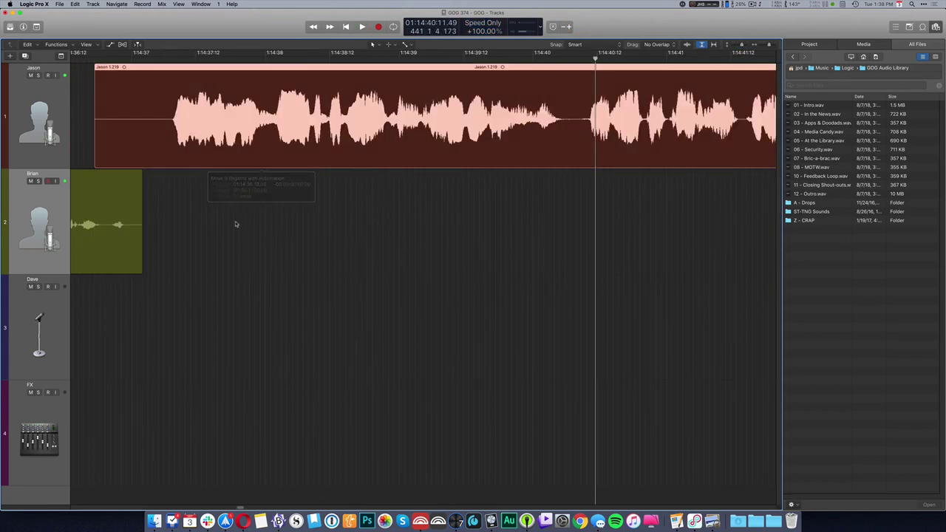
pyautogui.hscroll(-5, 285, 238)
pyautogui.keyDown('super'); pyautogui.click(144, 316); pyautogui.keyUp('super')
pyautogui.press('space')
pyautogui.press('super+Left')
pyautogui.press('super+Left')
pyautogui.press('super+Left')
pyautogui.press('super+Left')
pyautogui.press('super+Left')
pyautogui.press('super+Left')
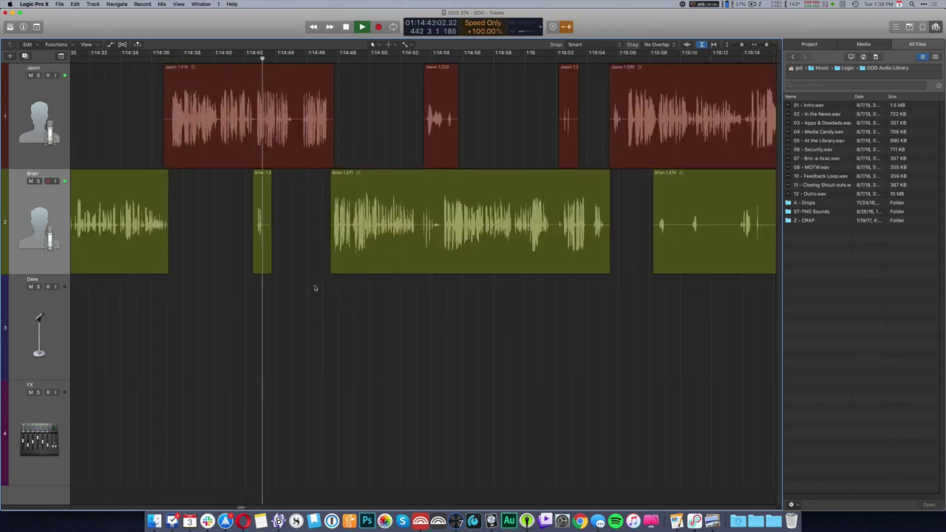
# - Cut the silences from track 2 at about 1:15:09 to 1:15:10.5 and 1:15:11.5 to 1:15:13.5
pyautogui.hscroll(5, 314, 289)
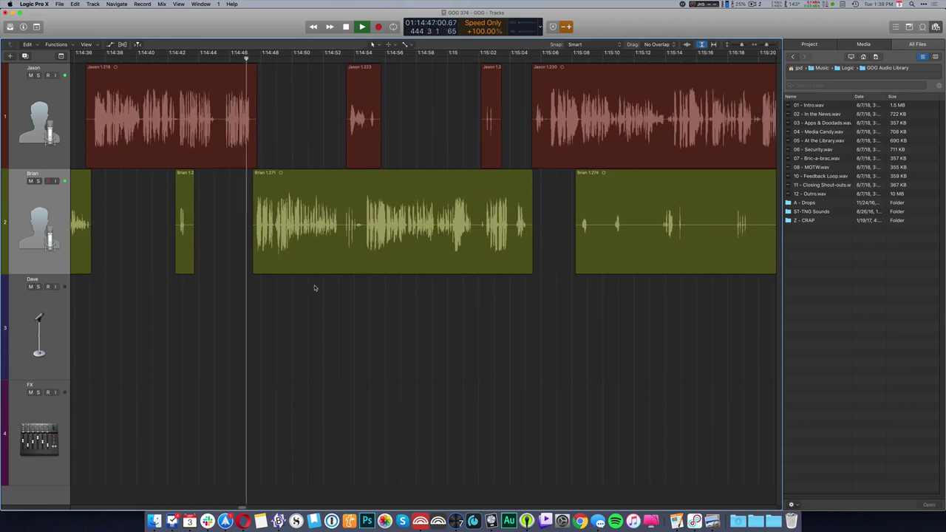
pyautogui.hscroll(8, 314, 288)
pyautogui.moveTo(470, 230); pyautogui.dragTo(541, 248)
pyautogui.press('Delete')
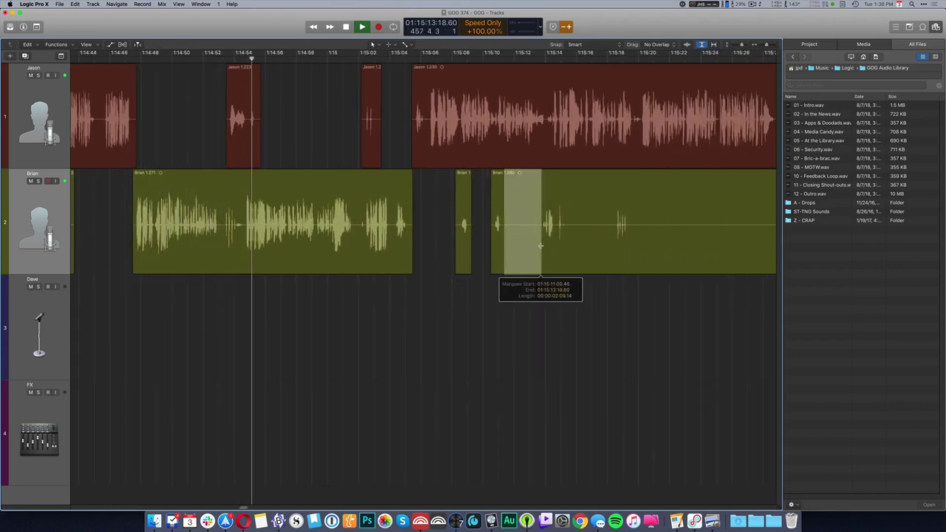
pyautogui.press('Delete')
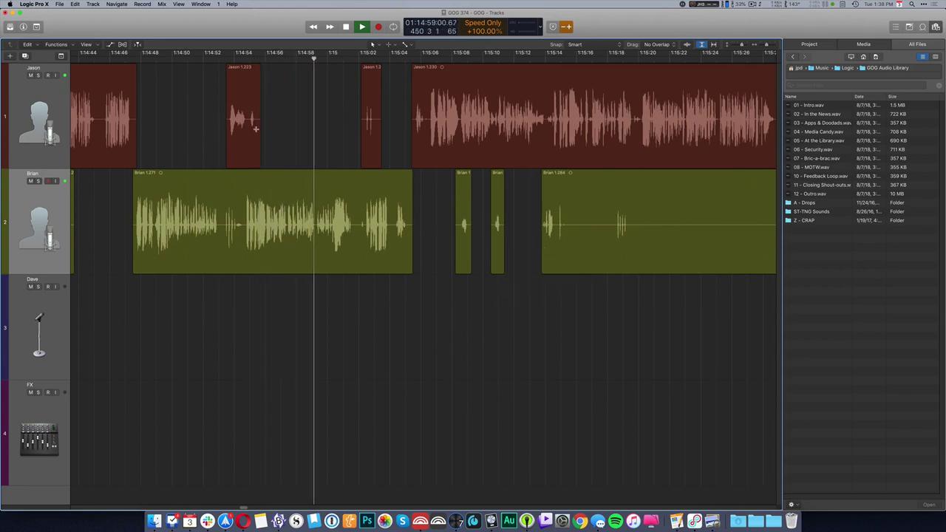
# - Trim the end of the short track 1 clip to about 1:14:55 and cut the track 2 silence at about 1:15:19.5 to 1:15:30.5
pyautogui.moveTo(252, 122); pyautogui.dragTo(267, 164)
pyautogui.press('Delete')
pyautogui.hscroll(15, 382, 227)
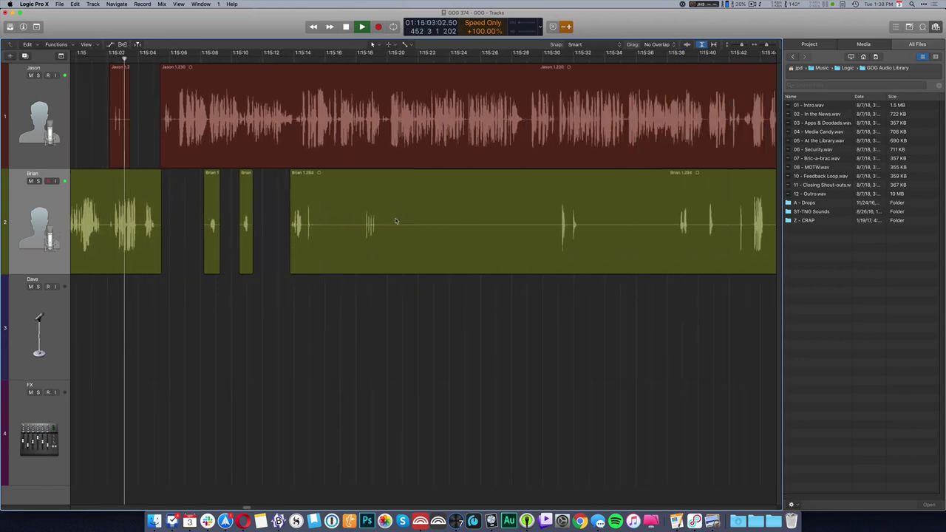
pyautogui.moveTo(382, 227); pyautogui.dragTo(555, 231)
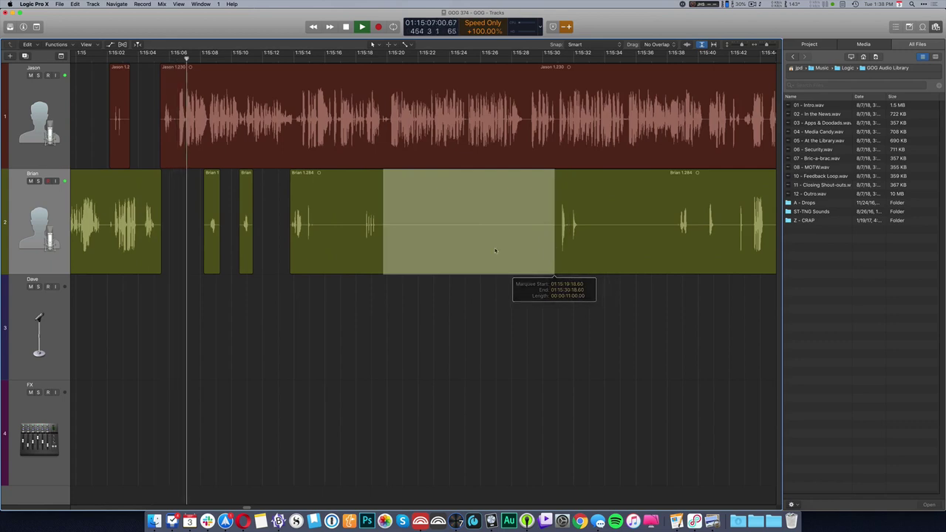
pyautogui.press('Delete')
# - Cut the track 1 audio at about 1:15:05 to 1:15:07 and shift all following clips earlier to start at about 1:15:05.3
pyautogui.keyDown('super'); pyautogui.click(158, 127); pyautogui.keyUp('super')
pyautogui.press('super+space')
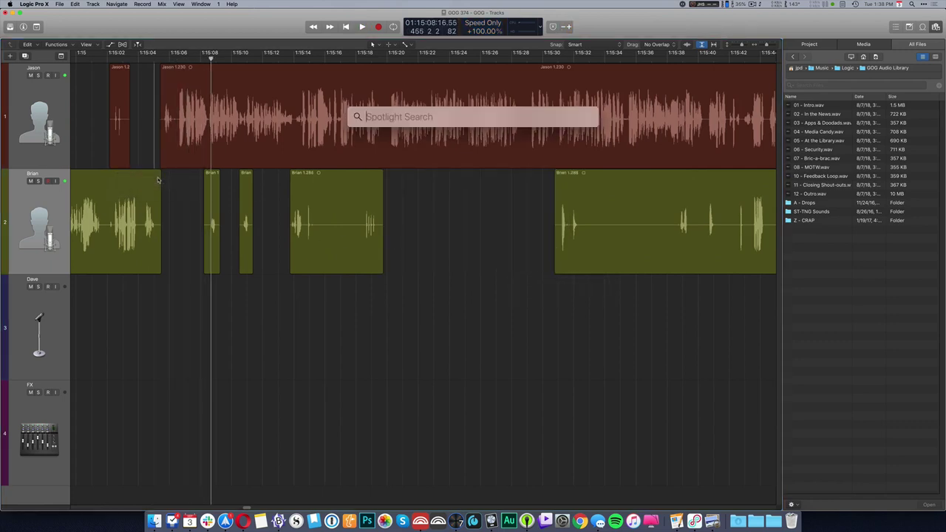
pyautogui.scroll(3, 155, 140)
pyautogui.press('Escape')
pyautogui.press('space')
pyautogui.scroll(5, 149, 145)
pyautogui.scroll(2, 149, 146)
pyautogui.press('space')
pyautogui.moveTo(281, 140); pyautogui.dragTo(385, 140)
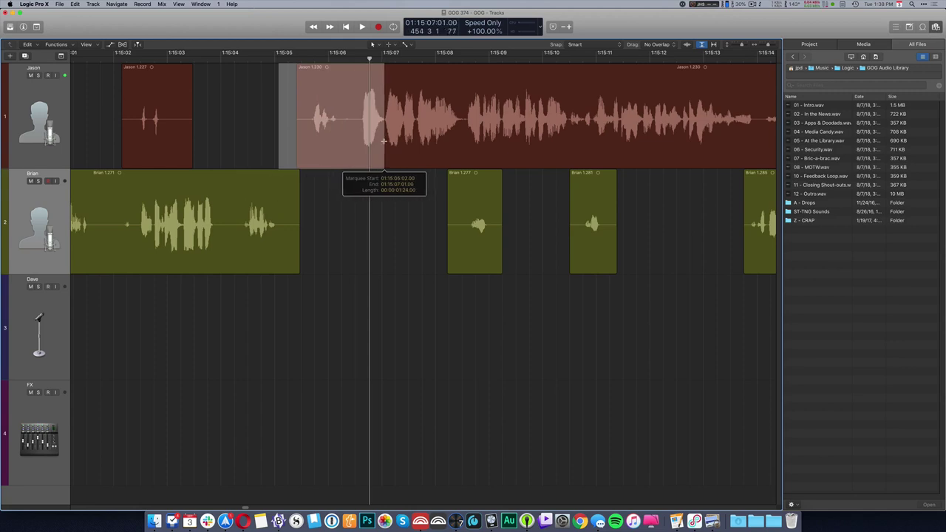
pyautogui.press('Delete')
pyautogui.hotkey('shift', 'f')
pyautogui.moveTo(423, 111); pyautogui.dragTo(330, 111)
# - Play back the join at about 1:15:05 and trim the start of the short track 2 clip to about 1:15:06.8
pyautogui.click(245, 116)
pyautogui.press('space')
pyautogui.press('space')
pyautogui.click(295, 110)
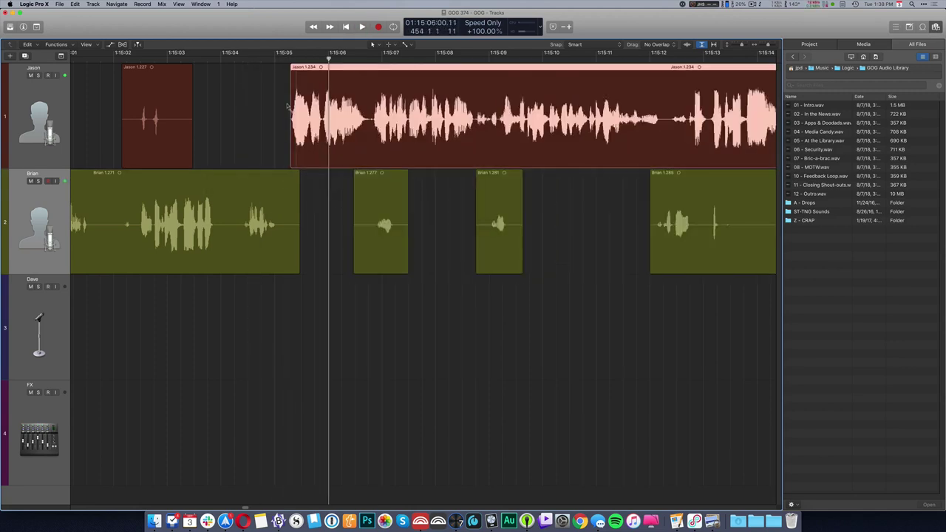
pyautogui.click(278, 122)
pyautogui.press('space')
pyautogui.moveTo(342, 240); pyautogui.dragTo(374, 244)
pyautogui.press('Delete')
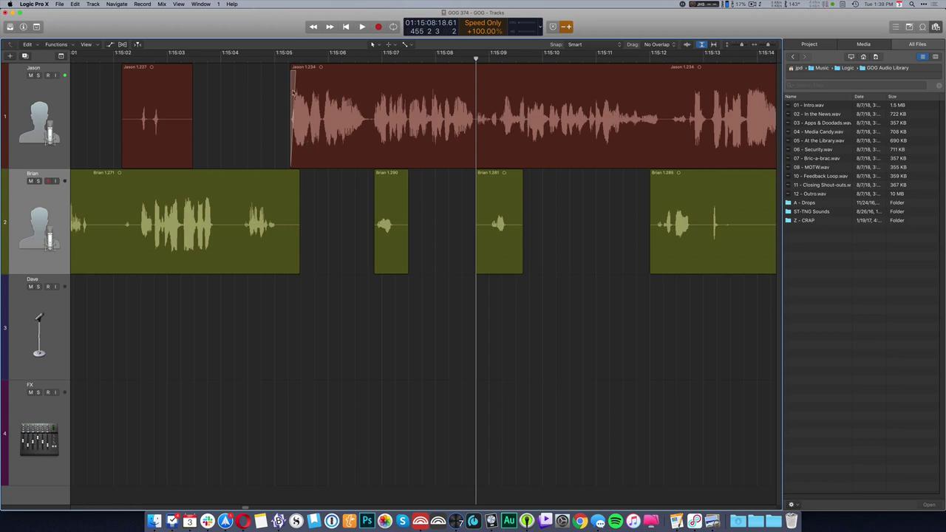
# - Give the track 1 clip starting at about 1:15:05.3 a curved fade-in about 0.2 seconds long and play back the join
pyautogui.click(406, 46)
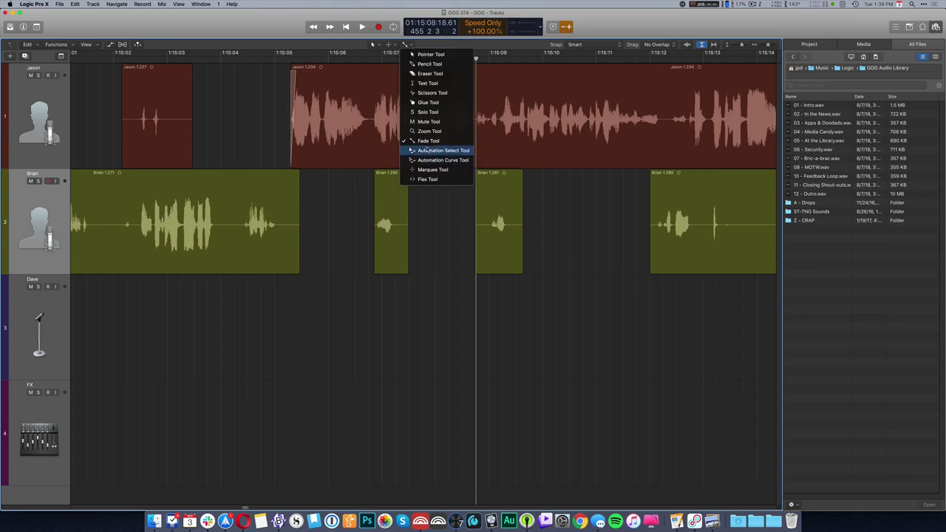
pyautogui.click(316, 291)
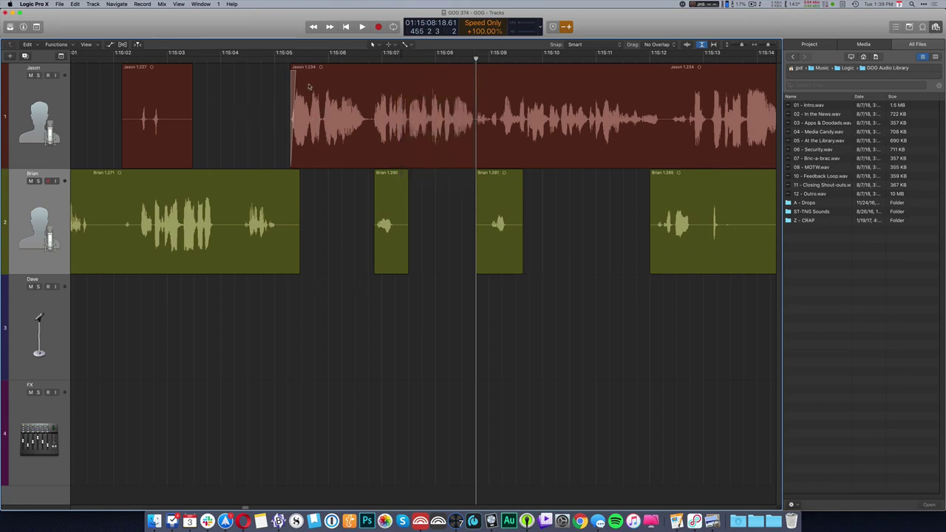
pyautogui.click(309, 87)
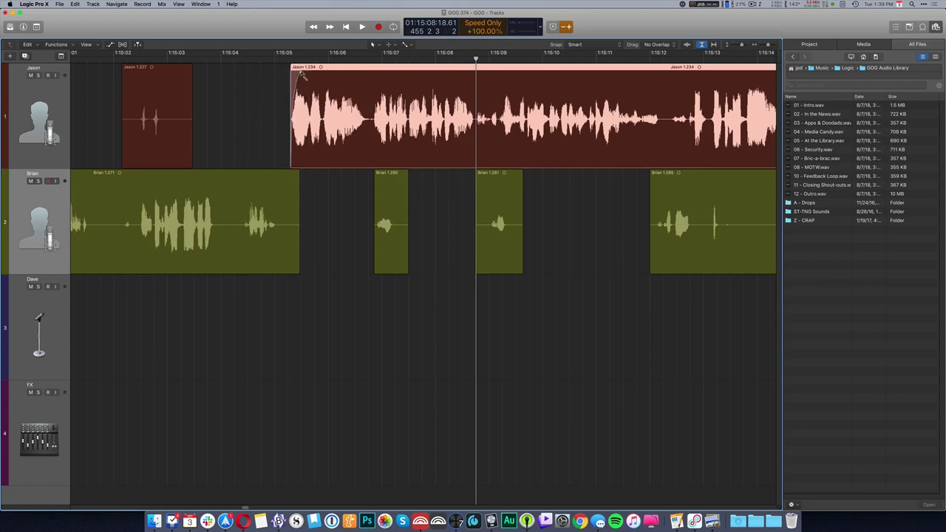
pyautogui.click(262, 114)
pyautogui.keyDown('super'); pyautogui.click(263, 114); pyautogui.keyUp('super')
pyautogui.press('space')
pyautogui.press('space')
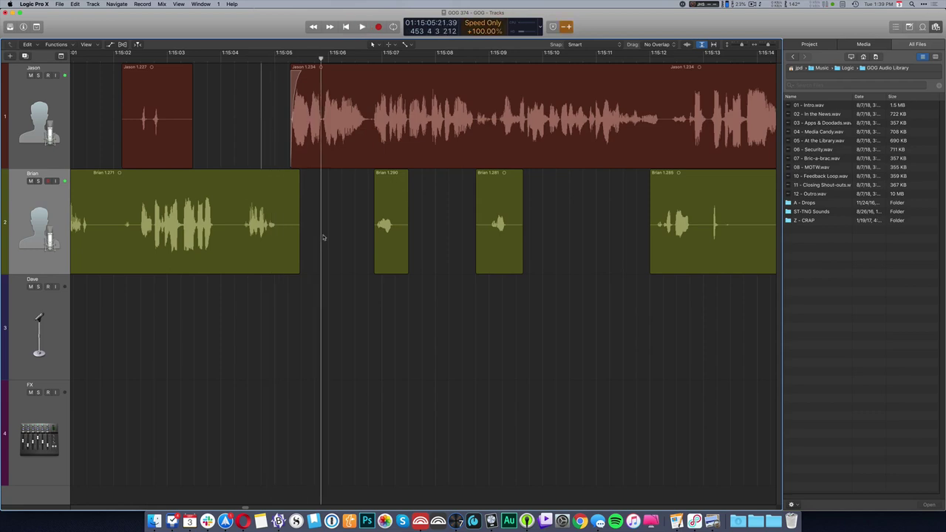
# - Trim the end of the short track 2 clip to about 1:15:07 and cut the silence at about 1:15:14 to 1:15:16.5
pyautogui.press('super+Left')
pyautogui.press('super+Left')
pyautogui.press('super+Left')
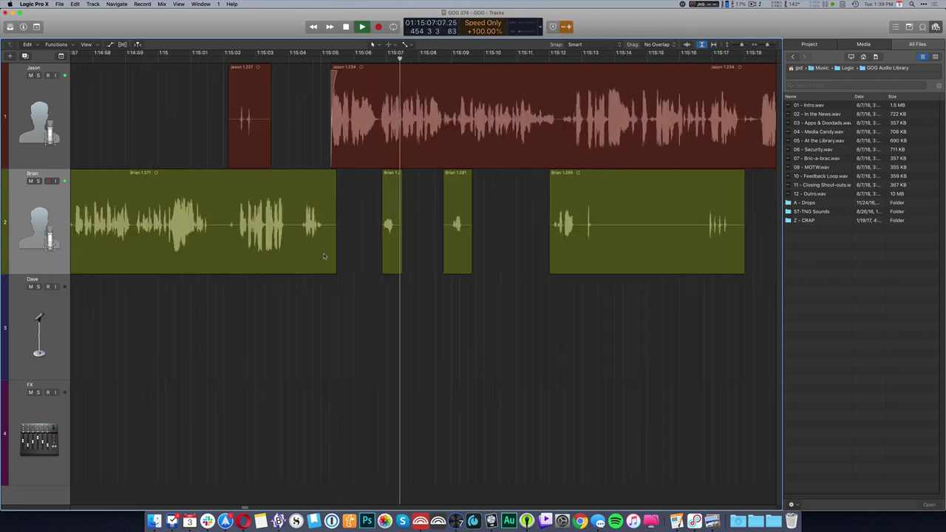
pyautogui.moveTo(395, 222); pyautogui.dragTo(442, 227)
pyautogui.press('Delete')
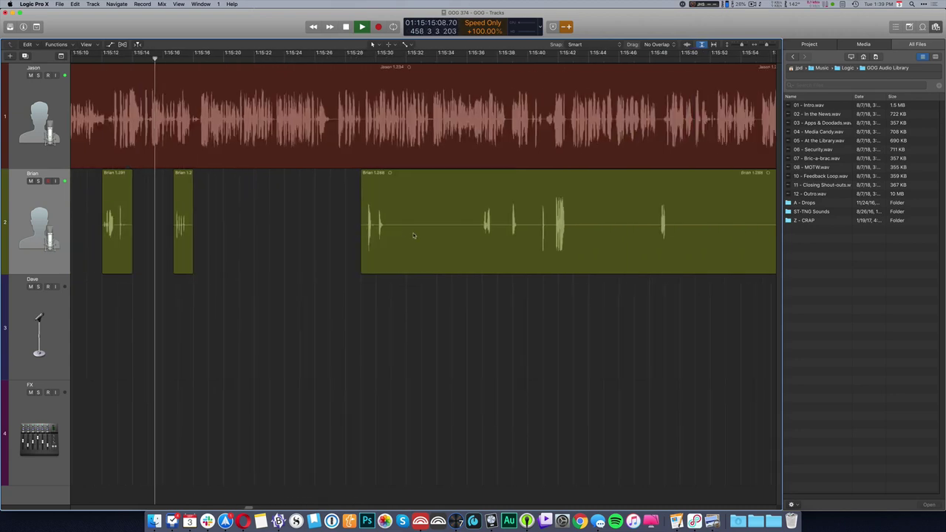
# - Cut the four silences between the short interjections on track 2 from about 1:15:30.5 to 1:15:48
pyautogui.moveTo(385, 228); pyautogui.dragTo(656, 248)
pyautogui.press('Delete')
pyautogui.press('Delete')
pyautogui.press('Delete')
pyautogui.press('Delete')
# - Cut the silences from track 2 at about 1:15:49 to 1:16:00.5 and 1:16:02 to 1:16:29
pyautogui.hscroll(6, 545, 239)
pyautogui.moveTo(422, 245); pyautogui.dragTo(599, 245)
pyautogui.press('Delete')
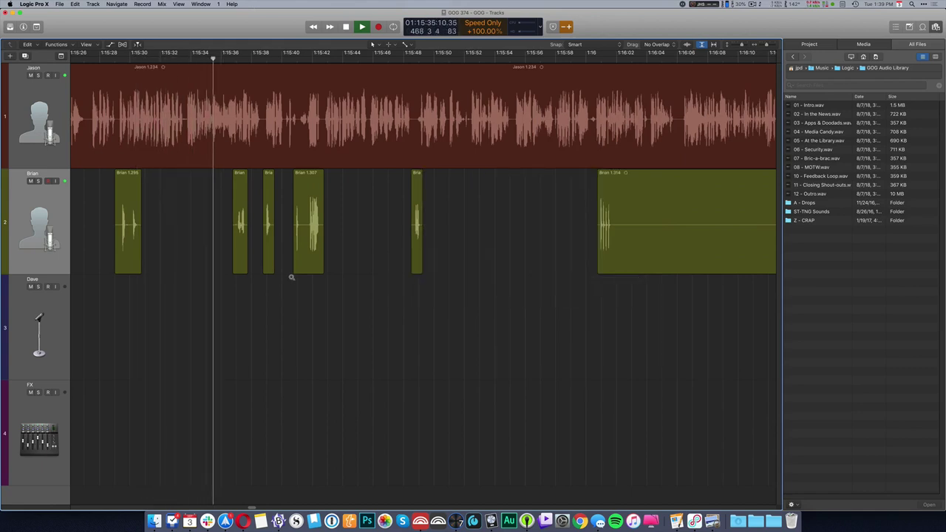
pyautogui.press('super+Left')
pyautogui.moveTo(434, 239); pyautogui.dragTo(655, 239)
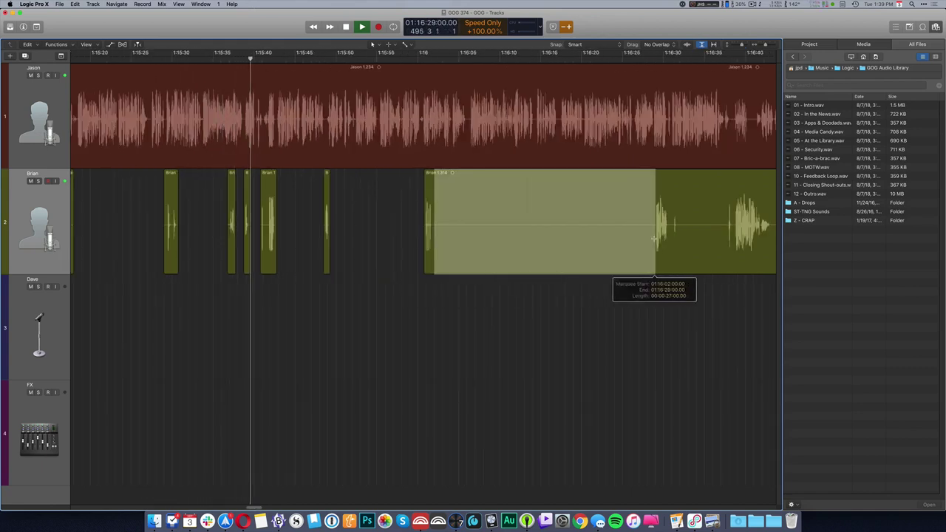
pyautogui.press('Delete')
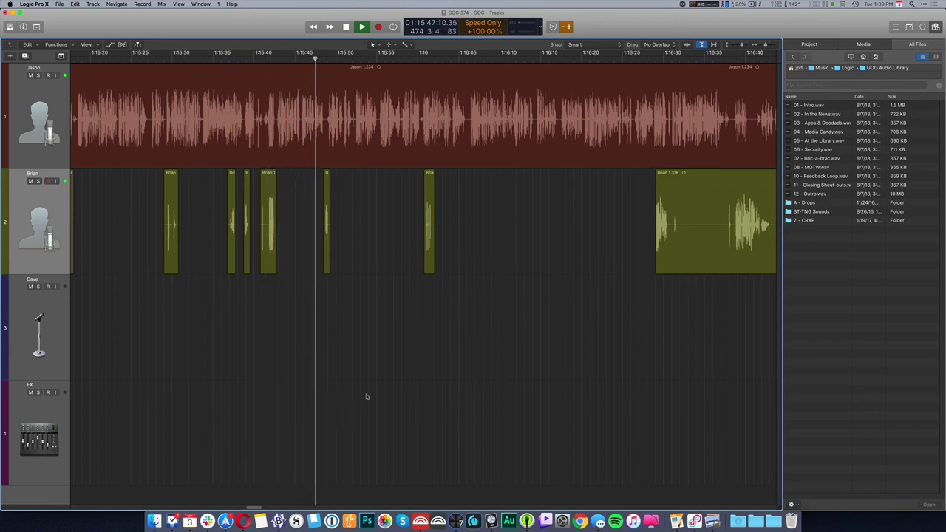
# - Cut the silences from track 2 at about 1:16:32 to 1:16:37.5, 1:16:43.5 to 1:16:51.5 and 1:16:53 to 1:16:56.5
pyautogui.hscroll(7, 359, 390)
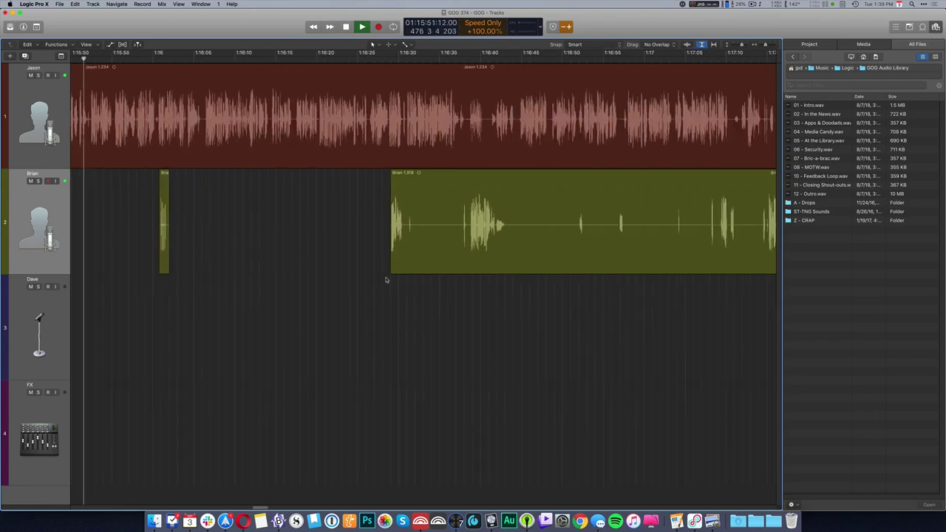
pyautogui.moveTo(414, 229); pyautogui.dragTo(615, 237)
pyautogui.press('Delete')
pyautogui.press('Delete')
pyautogui.press('Delete')
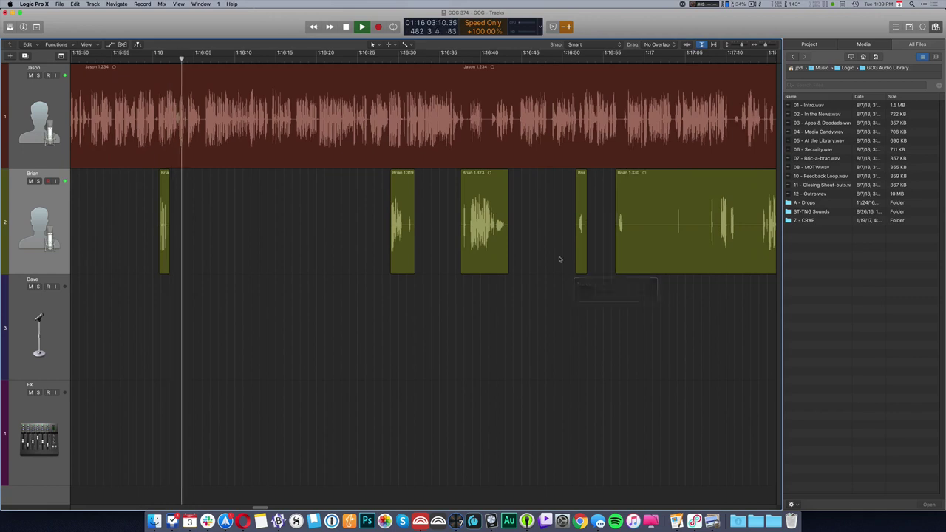
# - Cut the four silences between the spoken parts on track 2 from about 1:16:58 to 1:17:26.5
pyautogui.hscroll(5, 543, 261)
pyautogui.moveTo(483, 231); pyautogui.dragTo(717, 235)
pyautogui.press('Delete')
pyautogui.press('Delete')
pyautogui.press('Delete')
pyautogui.press('Delete')
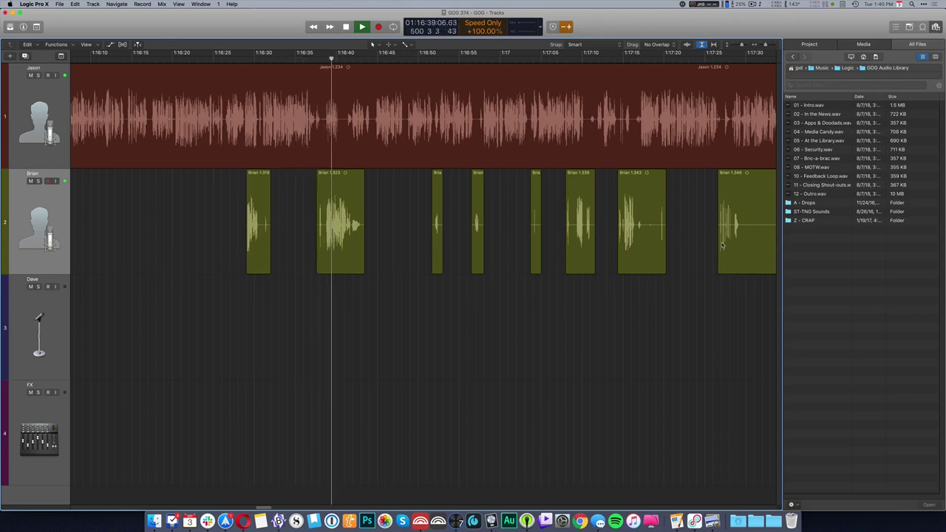
# - Cut the silences from track 2 at about 1:17:29.5 to 1:17:33.5, 1:17:41 to 1:17:46 and 1:17:47 to 1:17:53
pyautogui.hscroll(5, 723, 245)
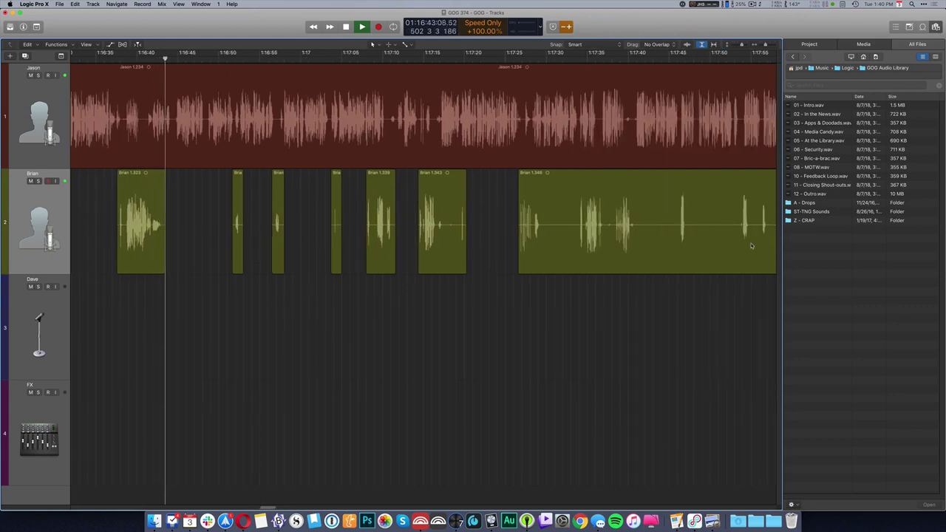
pyautogui.moveTo(543, 230); pyautogui.dragTo(576, 240)
pyautogui.press('Delete')
pyautogui.moveTo(637, 237); pyautogui.dragTo(739, 238)
pyautogui.press('Delete')
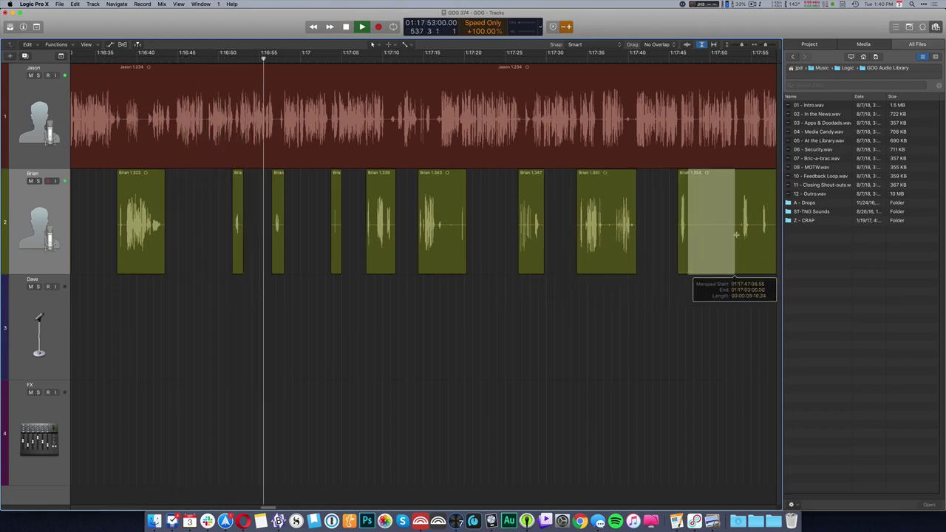
pyautogui.press('Delete')
# - Cut the silence from track 1 at about 1:18:00 to 1:18:03.5
pyautogui.hscroll(5, 392, 215)
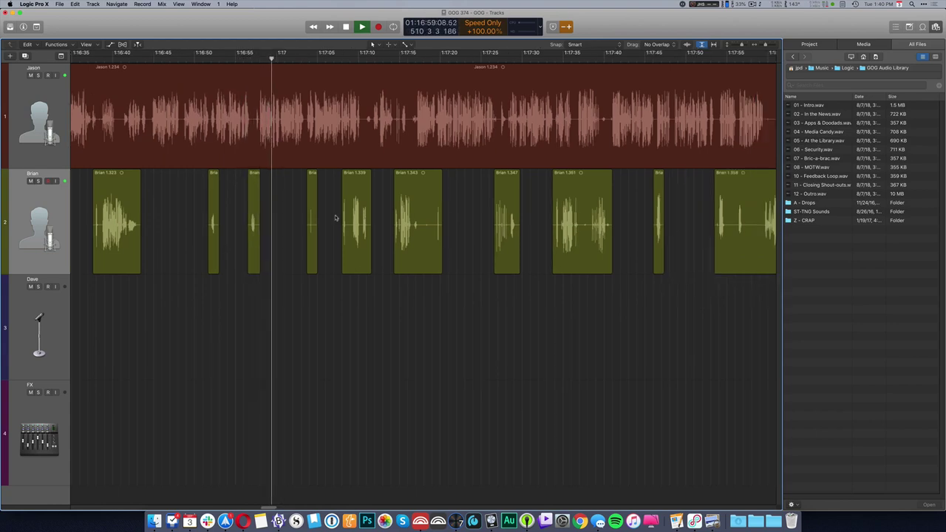
pyautogui.moveTo(645, 141); pyautogui.dragTo(673, 140)
pyautogui.press('Delete')
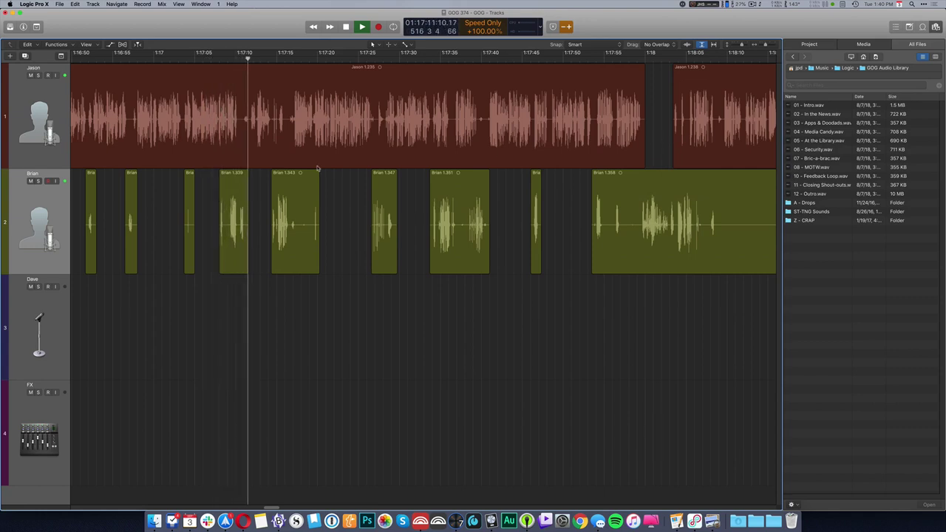
# - Remove the tail of the track 2 clip from about 1:17:17.5 to 1:17:20, including its small leftover fragment
pyautogui.hscroll(3, 222, 241)
pyautogui.moveTo(230, 233); pyautogui.dragTo(241, 234)
pyautogui.press('Delete')
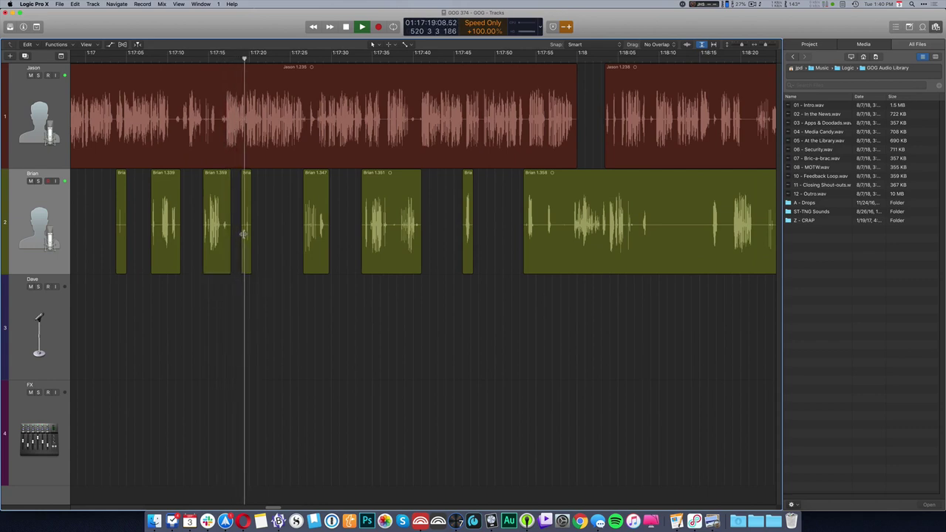
pyautogui.click(247, 235)
pyautogui.press('Delete')
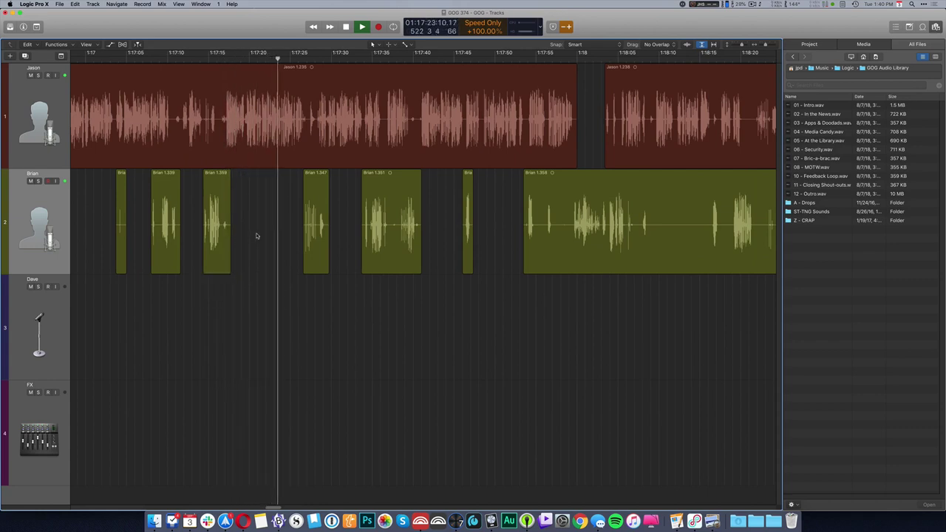
# - Inspect the waveform of the track 2 clip at about 1:17:26.5 to 1:17:29.5 up close
pyautogui.hscroll(4, 253, 237)
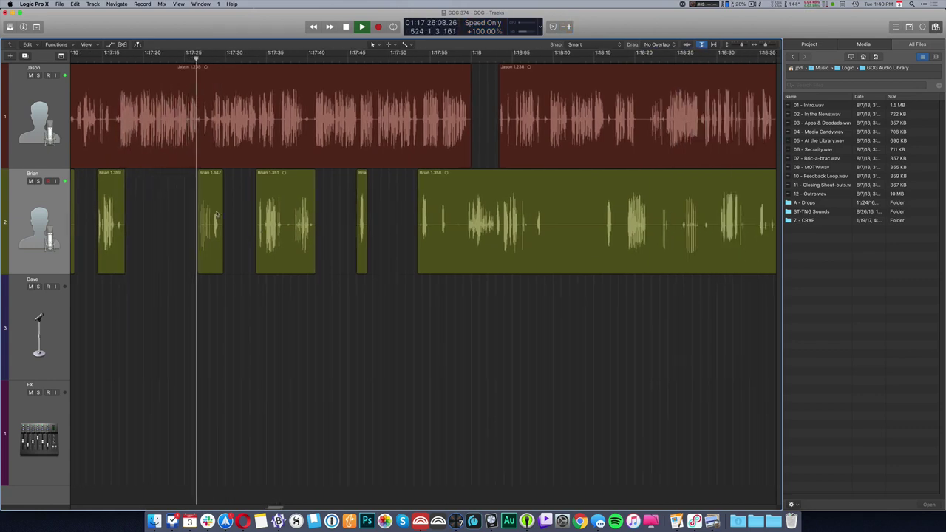
pyautogui.press('super+Right')
pyautogui.press('super+Right')
pyautogui.press('super+Right')
pyautogui.press('super+Right')
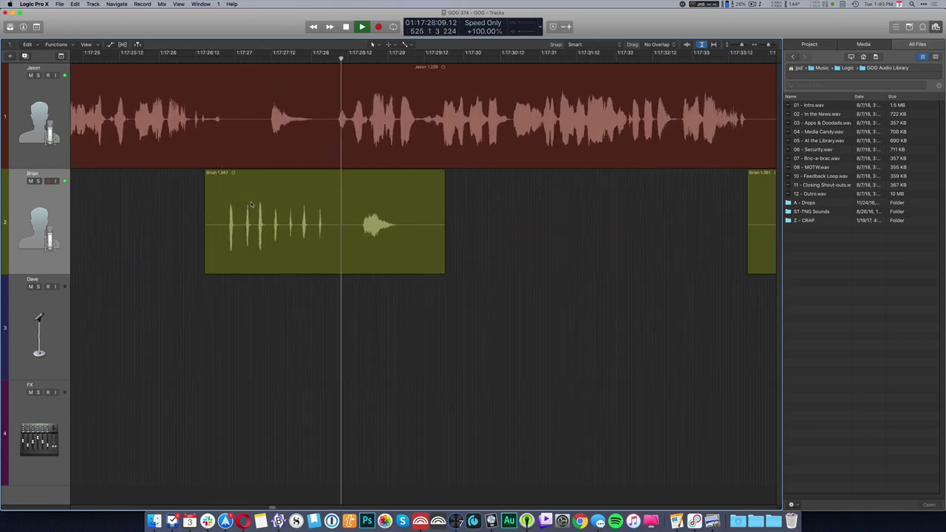
pyautogui.press('super+Left')
pyautogui.press('super+Left')
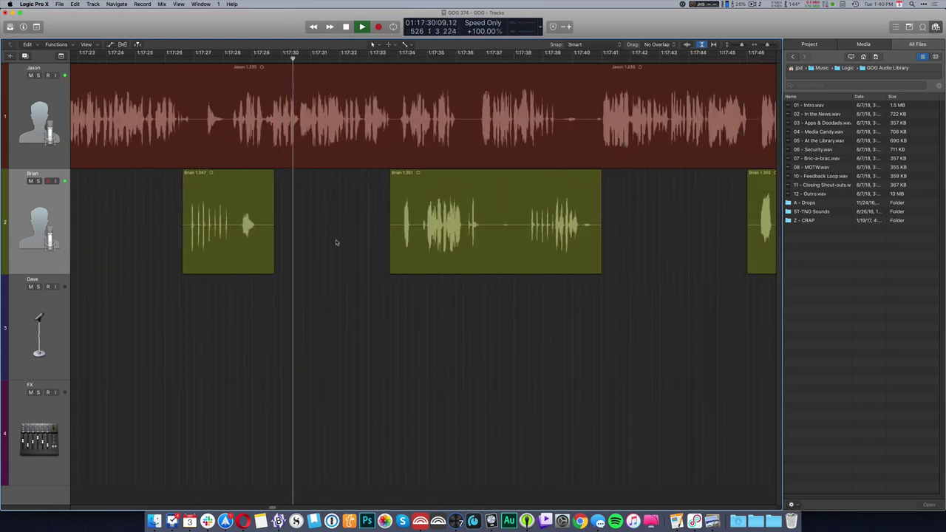
pyautogui.press('super+Left')
pyautogui.press('super+Left')
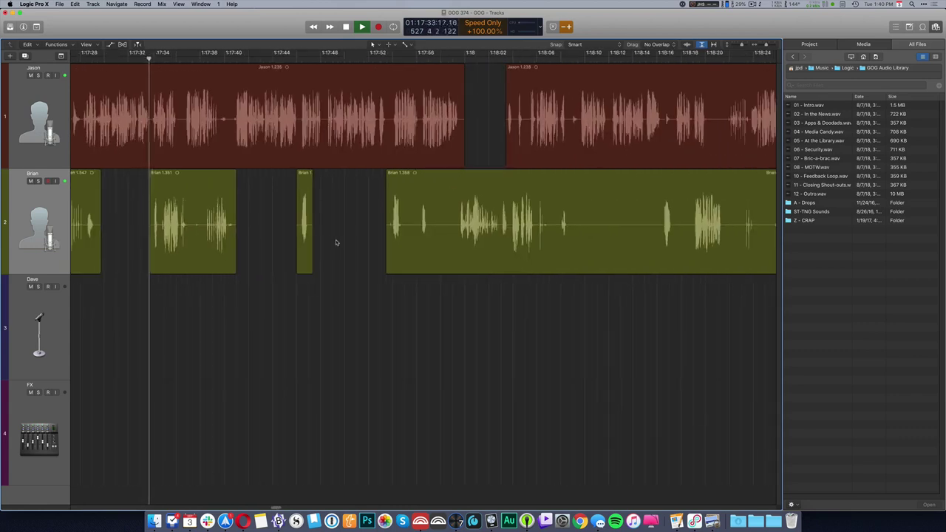
# - Cut the silences from track 2 at about 1:18:09 to 1:18:16 and 1:18:17.5 to 1:18:19
pyautogui.moveTo(570, 241); pyautogui.dragTo(694, 233)
pyautogui.press('Delete')
pyautogui.press('Delete')
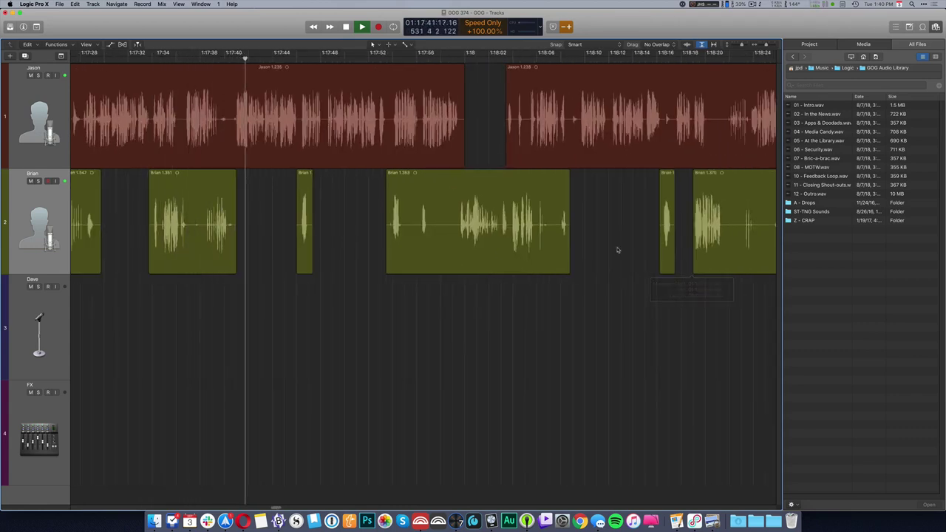
# - Cut the silences from track 2 at about 1:17:55 to 1:17:56 and 1:17:57 to 1:17:59.5
pyautogui.moveTo(428, 227)
pyautogui.mouseDown()
pyautogui.moveTo(457, 227)
pyautogui.moveTo(416, 231)
pyautogui.mouseUp()
pyautogui.press('Delete')
pyautogui.press('Delete')
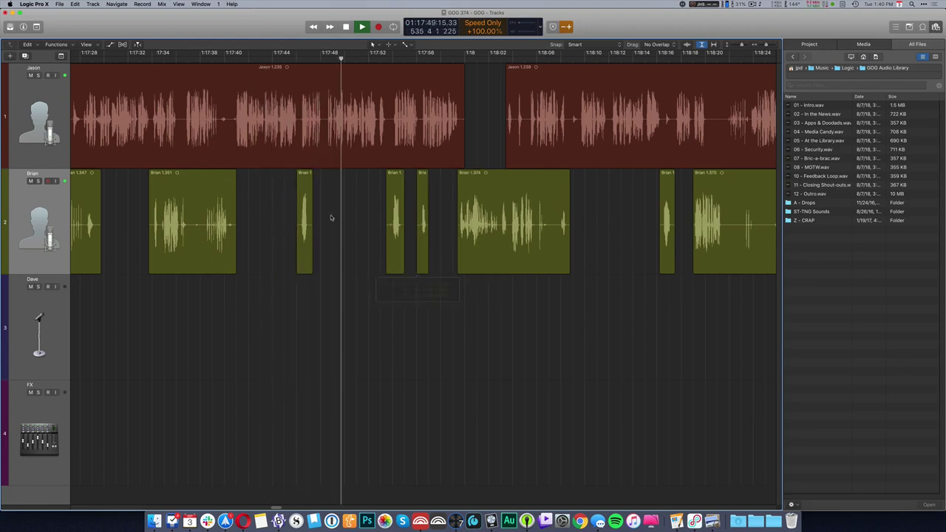
# - Delete the short track 2 clip at about 1:17:46 and move the one at about 1:17:53 earlier, to 1:17:52:20
pyautogui.click(303, 221)
pyautogui.press('Delete')
pyautogui.hscroll(5, 318, 193)
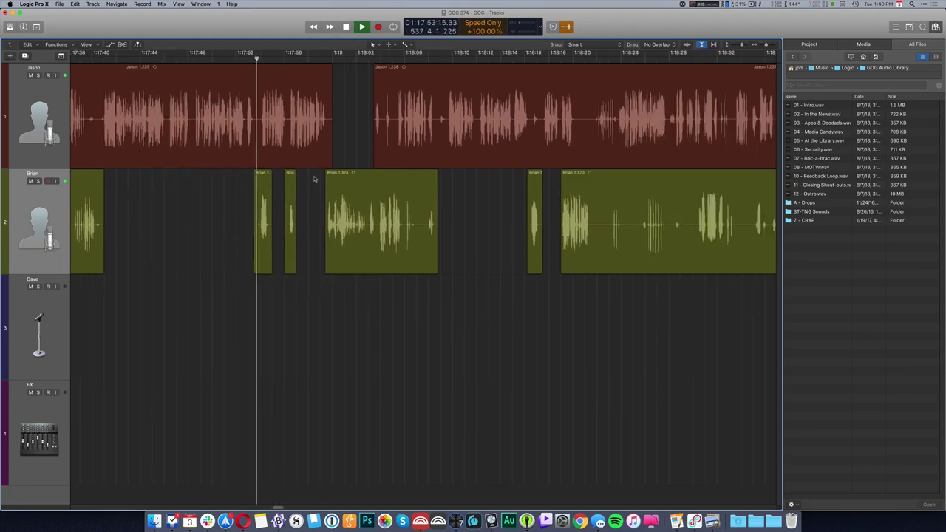
pyautogui.moveTo(264, 202); pyautogui.dragTo(259, 203)
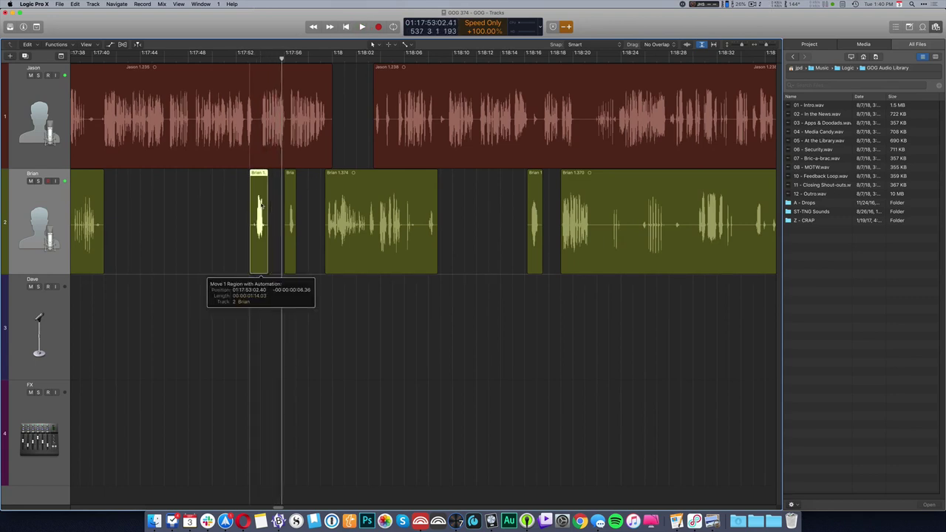
pyautogui.press('space')
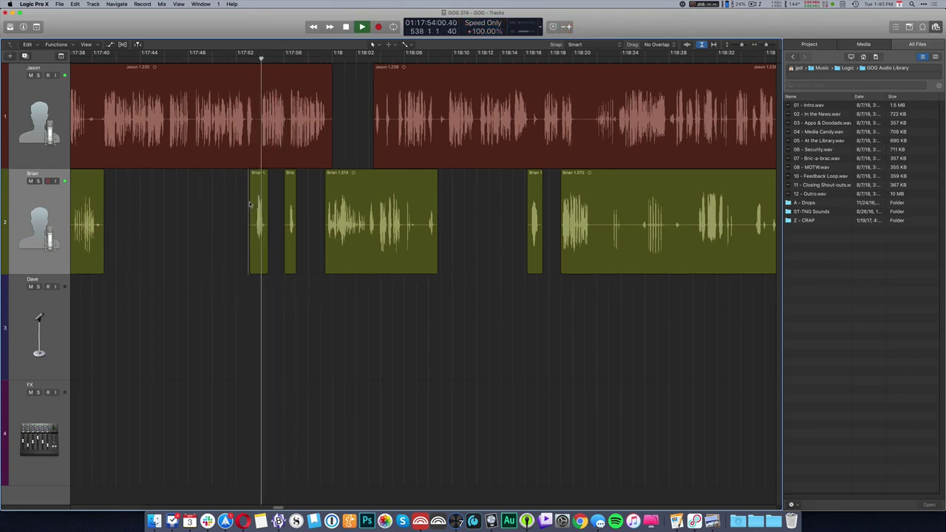
pyautogui.moveTo(257, 219); pyautogui.dragTo(253, 218)
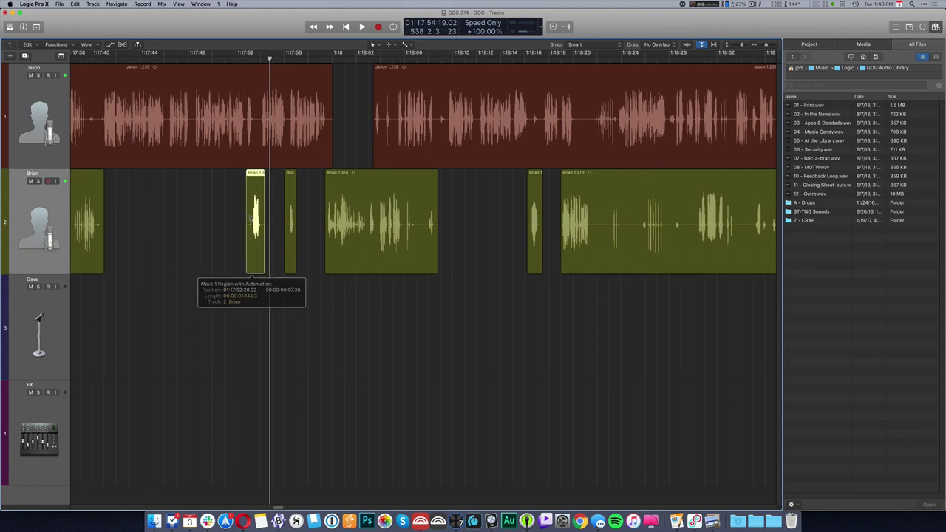
pyautogui.keyDown('super'); pyautogui.click(242, 210); pyautogui.keyUp('super')
pyautogui.press('space')
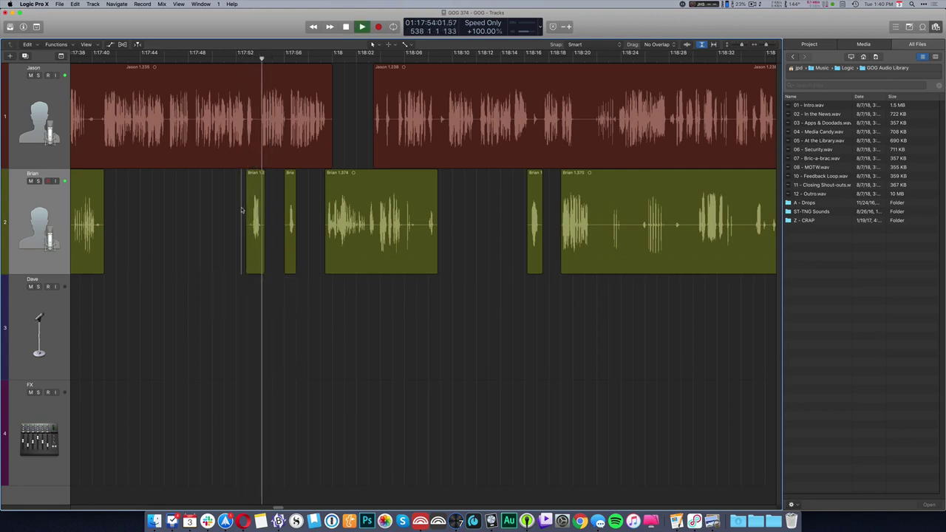
# - Cut the silences from track 1 at about 1:18:19 to 1:18:21.7 and from track 2 at about 1:18:21.3 to 1:18:23.2
pyautogui.hscroll(5, 327, 290)
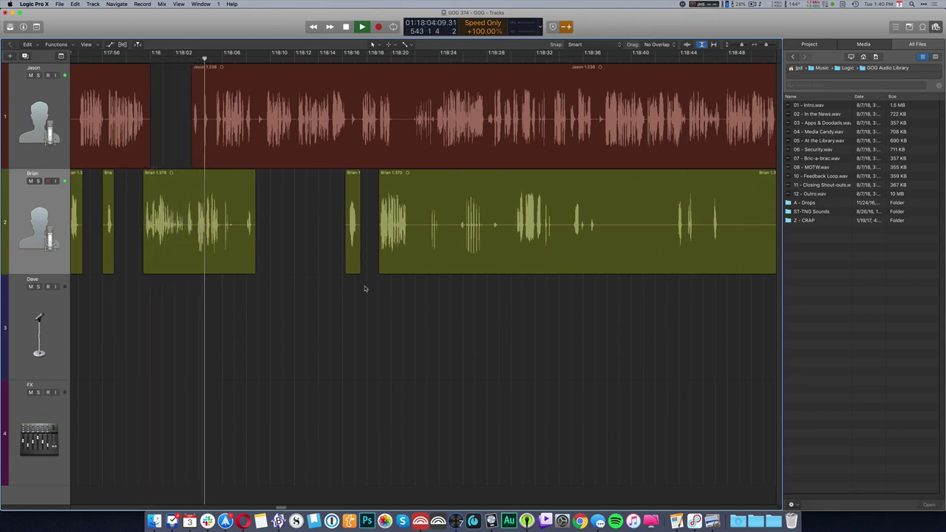
pyautogui.hscroll(4, 365, 288)
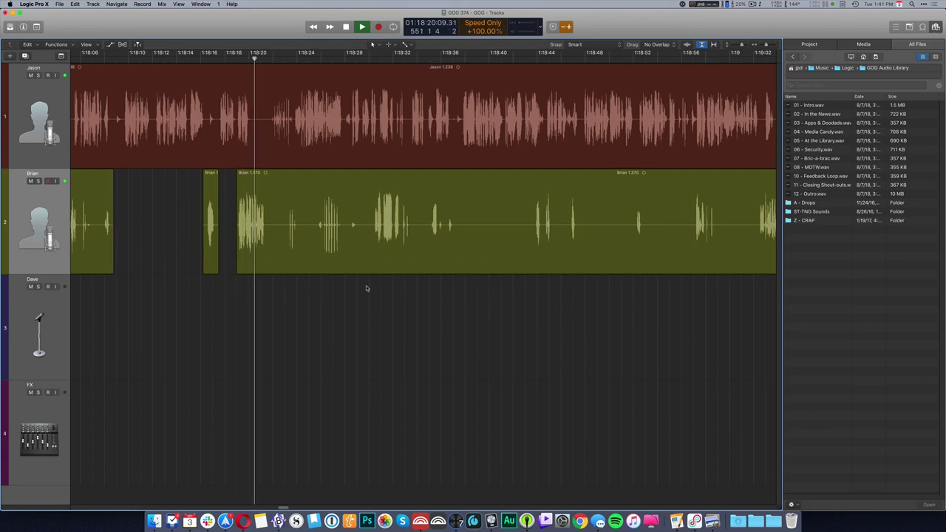
pyautogui.press('super+Right')
pyautogui.press('super+Right')
pyautogui.press('super+Right')
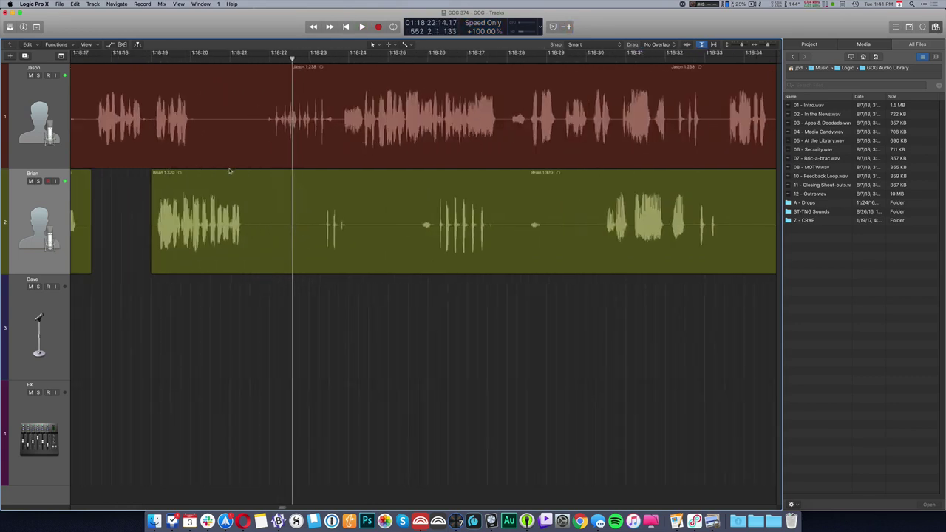
pyautogui.hscroll(-4, 230, 171)
pyautogui.moveTo(289, 119); pyautogui.dragTo(393, 128)
pyautogui.press('Delete')
pyautogui.moveTo(382, 222); pyautogui.dragTo(455, 222)
pyautogui.press('Delete')
# - Tighten the gap by moving the track 2 clip at about 1:18:19 and all following clips earlier, and play the passage back
pyautogui.click(404, 151)
pyautogui.hotkey('shift', 'f')
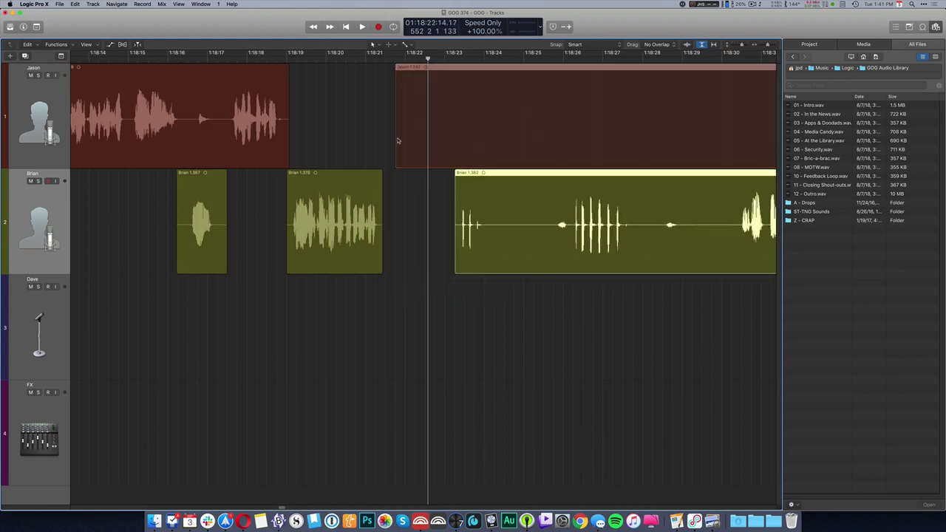
pyautogui.moveTo(417, 141); pyautogui.dragTo(392, 141)
pyautogui.keyDown('shift'); pyautogui.click(315, 201); pyautogui.keyUp('shift')
pyautogui.moveTo(315, 201); pyautogui.dragTo(299, 202)
pyautogui.click(253, 190)
pyautogui.press('space')
pyautogui.press('space')
pyautogui.click(307, 202)
pyautogui.hotkey('shift', 'f')
pyautogui.keyDown('super'); pyautogui.click(264, 197); pyautogui.keyUp('super')
pyautogui.press('space')
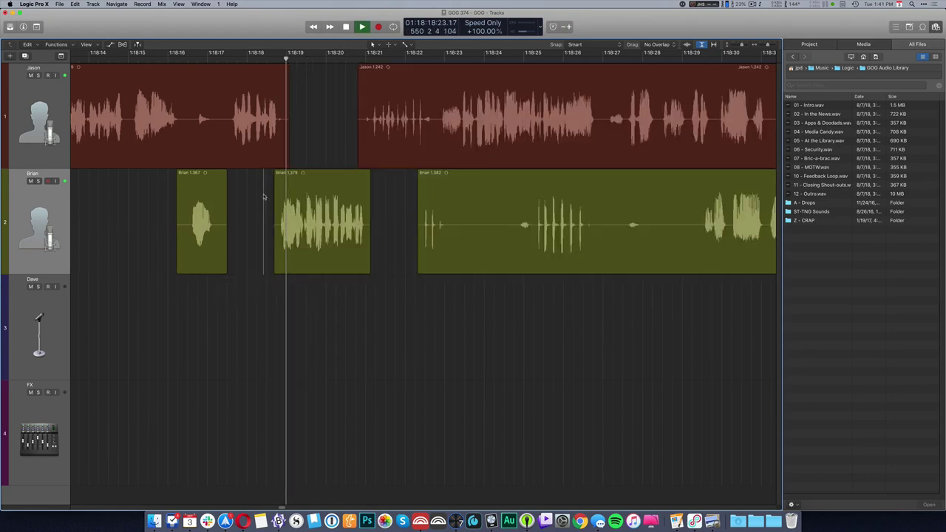
# - Cut the silences from track 2 at about 1:18:23 to 1:18:24.5 and 1:18:28 to 1:18:29.5
pyautogui.hscroll(3, 360, 302)
pyautogui.moveTo(398, 248); pyautogui.dragTo(486, 235)
pyautogui.press('Delete')
pyautogui.hscroll(8, 433, 237)
pyautogui.press('Delete')
# - Cut the silences from track 2 at about 1:18:32.5 to 1:18:34 and 1:18:36 to 1:18:42.5
pyautogui.hscroll(10, 443, 237)
pyautogui.moveTo(396, 238); pyautogui.dragTo(461, 238)
pyautogui.press('Delete')
pyautogui.hscroll(9, 419, 243)
pyautogui.moveTo(362, 227); pyautogui.dragTo(625, 229)
pyautogui.press('Delete')
pyautogui.scroll(-3, 405, 236)
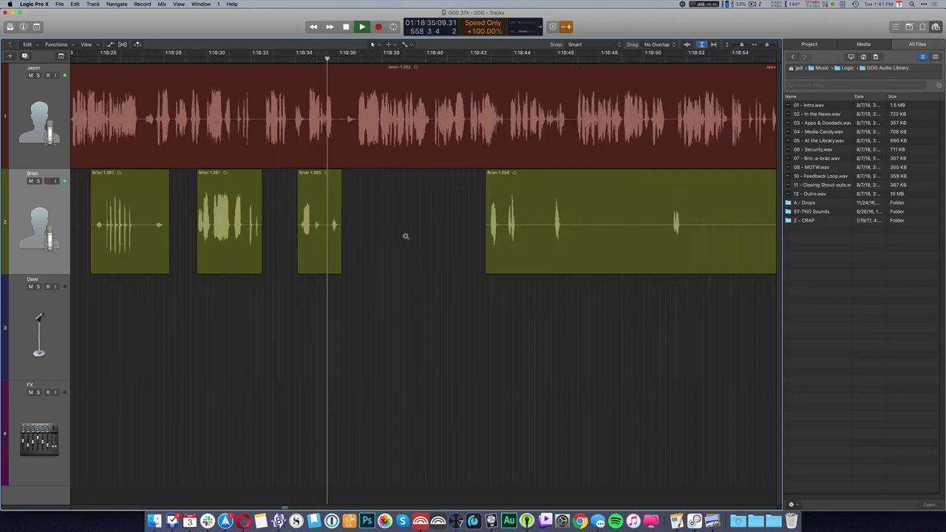
# - Cut the silences from track 2 at about 1:18:44 to 1:18:45.5, 1:18:46.5 to 1:18:51 and 1:18:52 to 1:18:56
pyautogui.scroll(-1, 406, 236)
pyautogui.hscroll(5, 406, 238)
pyautogui.moveTo(412, 232); pyautogui.dragTo(646, 247)
pyautogui.press('Delete')
pyautogui.press('Delete')
pyautogui.press('Delete')
pyautogui.hscroll(5, 606, 232)
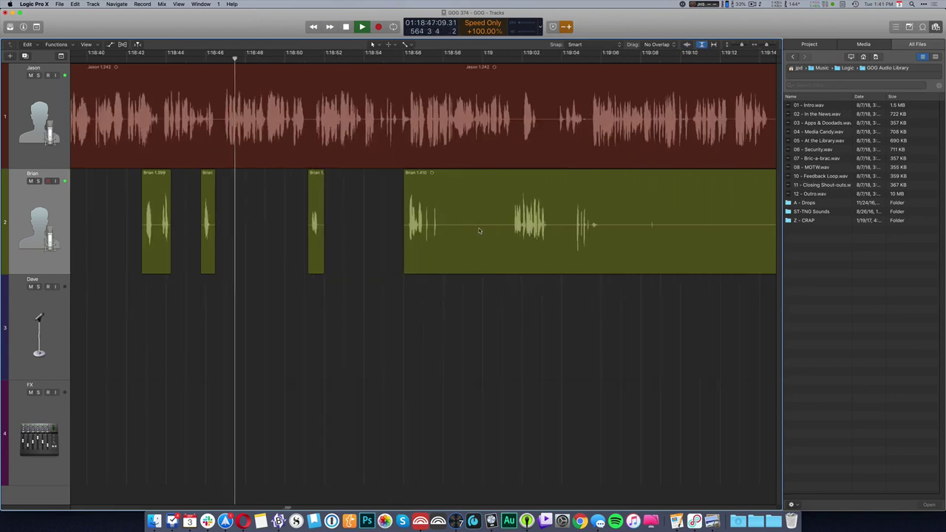
# - Cut the silences from track 2 at about 1:18:58 to 1:19:01, 1:19:03.5 to 1:19:04.5 and 1:19:06 to 1:19:14.5
pyautogui.moveTo(443, 235); pyautogui.dragTo(569, 240)
pyautogui.press('Delete')
pyautogui.press('Delete')
pyautogui.hscroll(6, 508, 229)
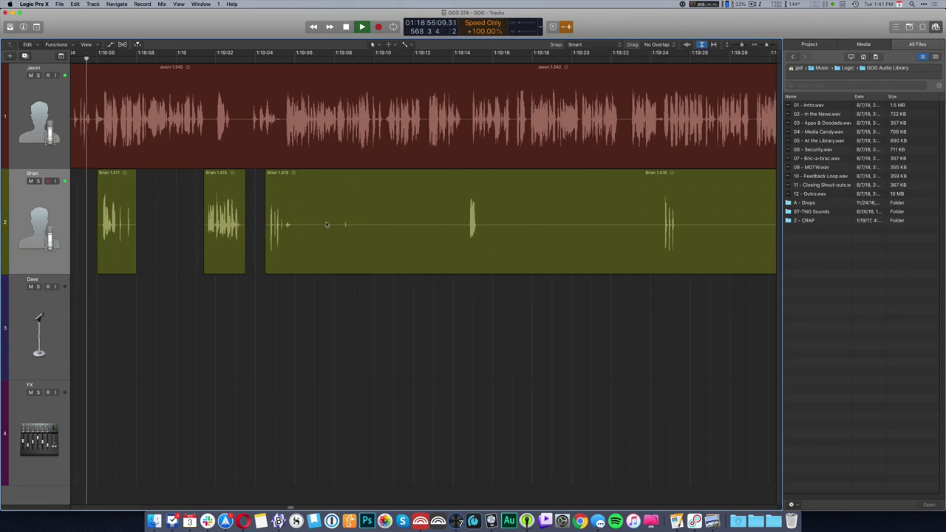
pyautogui.moveTo(297, 226); pyautogui.dragTo(465, 249)
pyautogui.press('Delete')
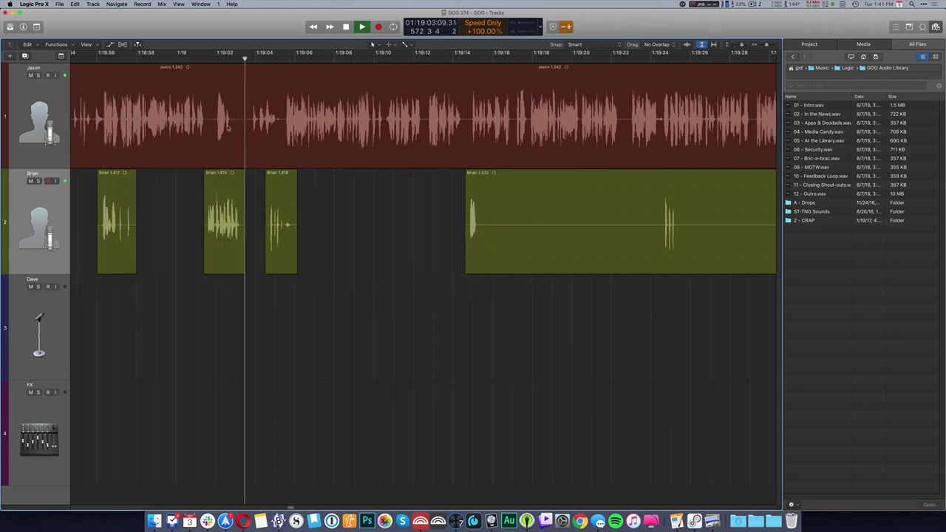
# - Cut track 1 at about 1:19:01.5 to 1:19:03.5, move all following clips about half a second earlier and play the passage back
pyautogui.moveTo(208, 131); pyautogui.dragTo(251, 135)
pyautogui.press('Delete')
pyautogui.hotkey('shift', 'f')
pyautogui.click(189, 165)
pyautogui.press('space')
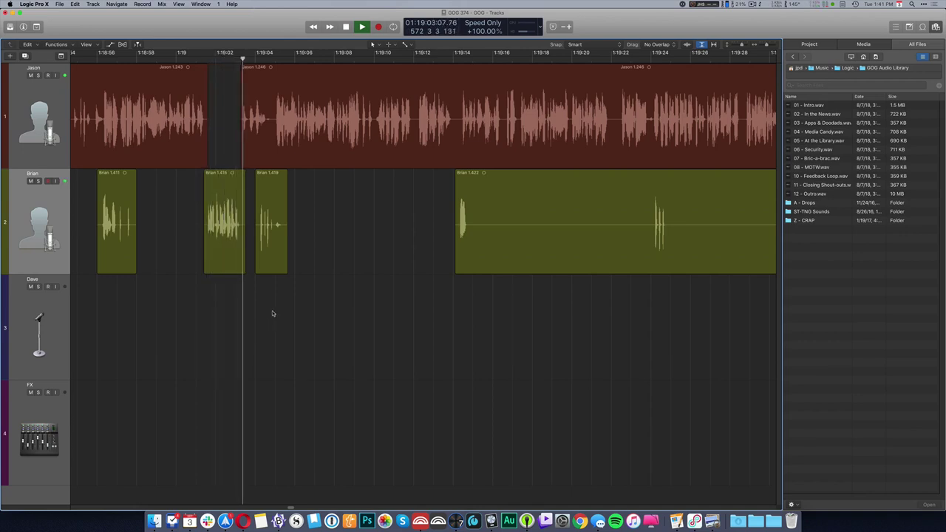
# - Cut the silences from track 2 at about 1:19:15 to 1:19:24, 1:19:25 to 1:19:47 and 1:19:54.5 to 1:20:14.5
pyautogui.moveTo(474, 238); pyautogui.dragTo(651, 277)
pyautogui.press('Delete')
pyautogui.press('v')
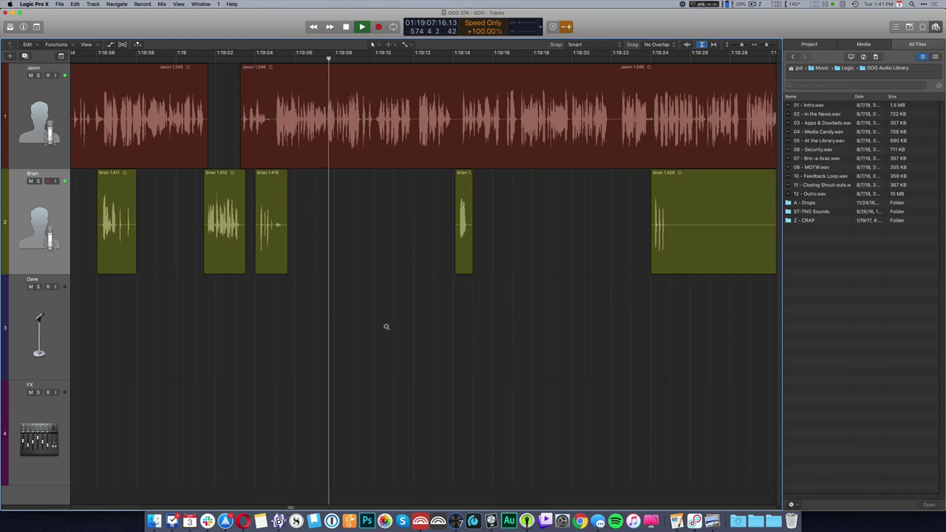
pyautogui.press('super+Left')
pyautogui.press('super+Left')
pyautogui.press('super+Left')
pyautogui.press('super+Left')
pyautogui.moveTo(378, 235); pyautogui.dragTo(492, 275)
pyautogui.press('Delete')
pyautogui.moveTo(530, 226); pyautogui.dragTo(632, 275)
pyautogui.press('Delete')
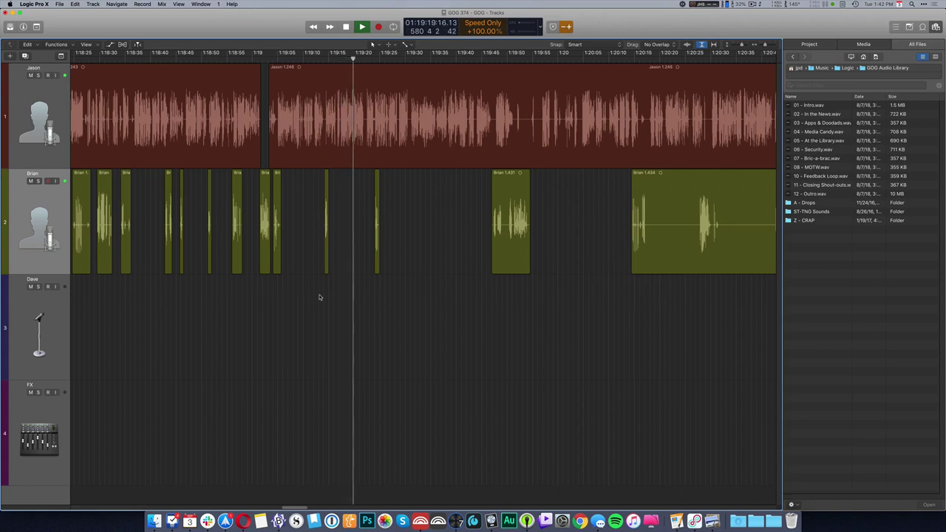
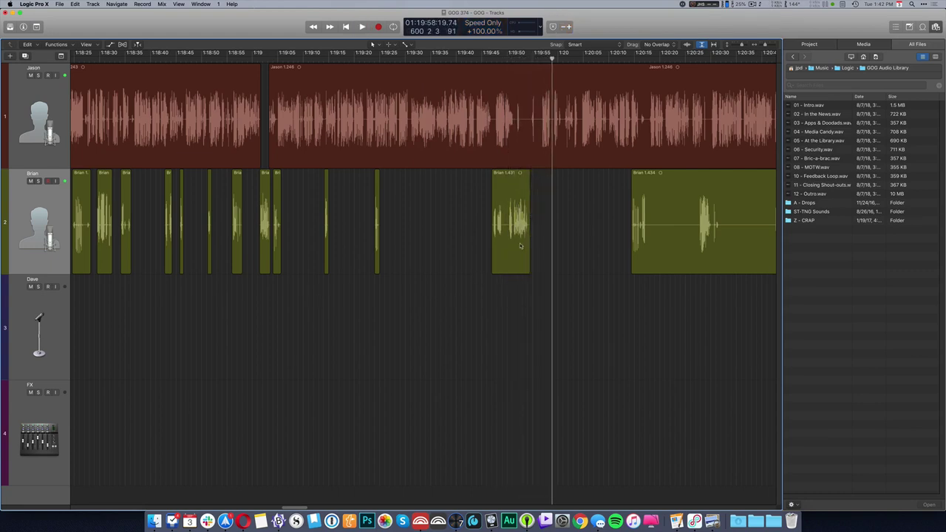
# - Listen to track 1 around 1:20:04 and cut its hesitation from about 1:19:53 to 1:20:04.5
pyautogui.press('super+Right')
pyautogui.press('super+Right')
pyautogui.press('super+Right')
pyautogui.press('super+Right')
pyautogui.hscroll(-4, 519, 246)
pyautogui.press('super+Left')
pyautogui.hscroll(5, 506, 253)
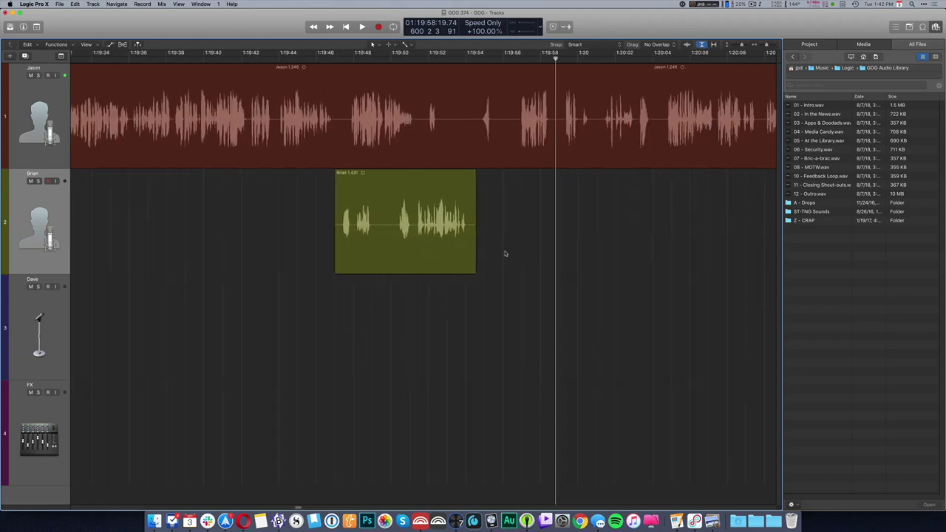
pyautogui.hscroll(3, 503, 254)
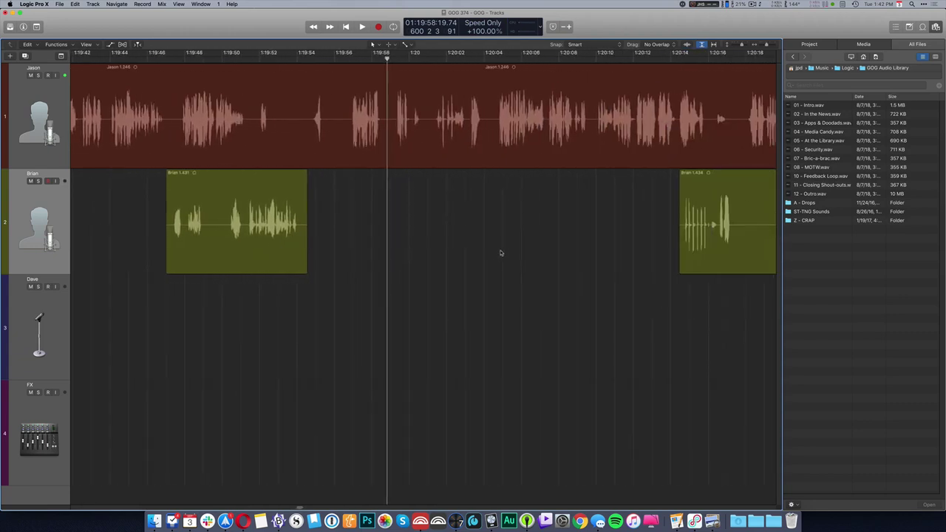
pyautogui.press('space')
pyautogui.click(501, 127)
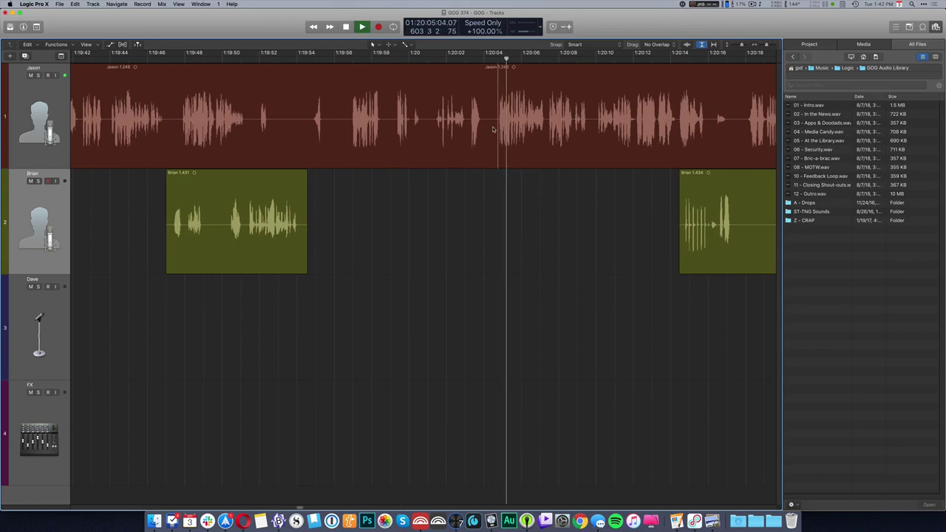
pyautogui.click(311, 122)
pyautogui.moveTo(278, 122); pyautogui.dragTo(355, 145)
pyautogui.press('Delete')
# - Move all clips after the track 1 cut about 10.5 seconds earlier and play back the transition at 1:19:53
pyautogui.click(536, 135)
pyautogui.hotkey('shift', 'f')
pyautogui.keyDown('super'); pyautogui.click(277, 144); pyautogui.keyUp('super')
pyautogui.press('space')
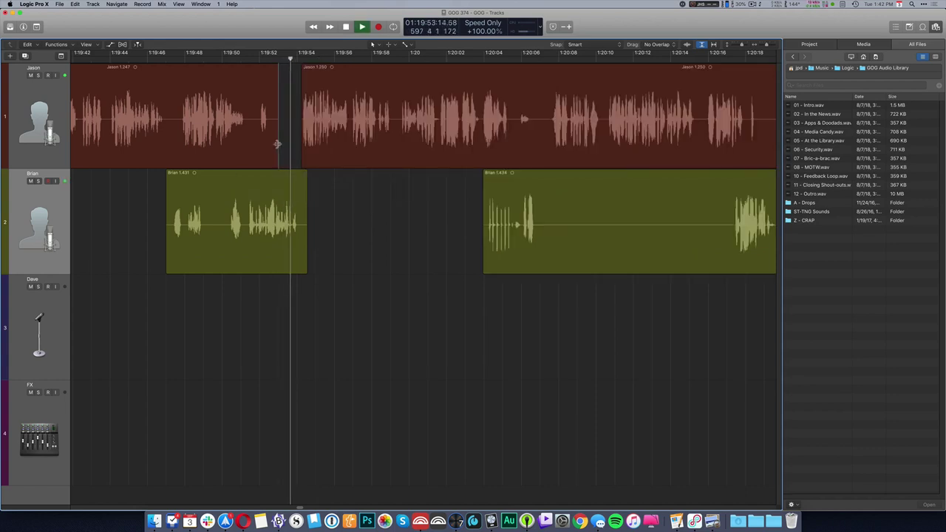
# - Cut the silences from track 2 at about 1:20:07 to 1:20:17, 1:20:21.5 to 1:20:32 and 1:20:34.5 to 1:20:39.5
pyautogui.moveTo(540, 266); pyautogui.dragTo(732, 267)
pyautogui.press('Delete')
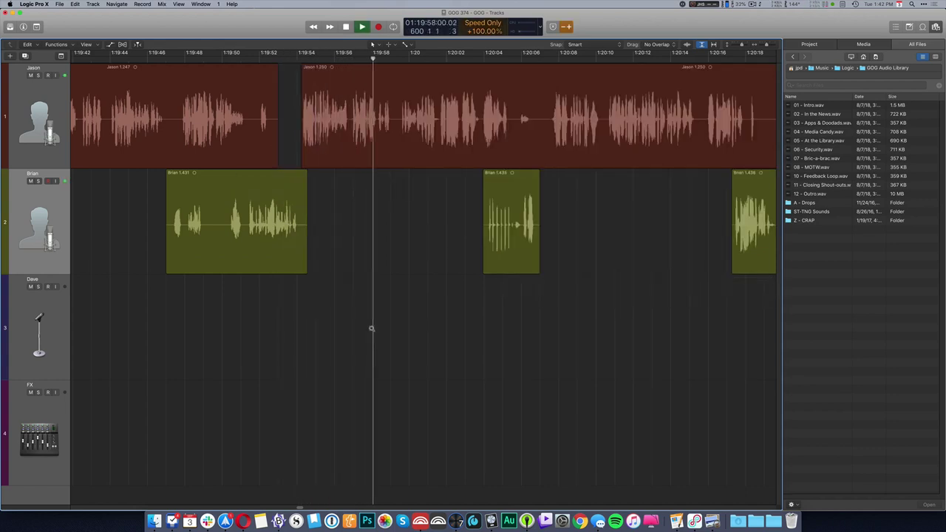
pyautogui.press('super+Left')
pyautogui.moveTo(511, 227); pyautogui.dragTo(722, 232)
pyautogui.press('Delete')
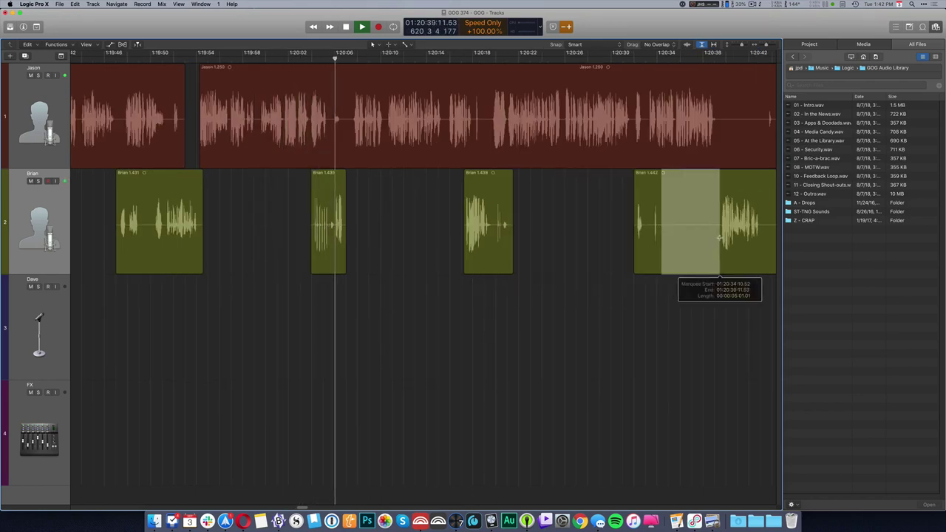
pyautogui.press('Delete')
# - Cut track 1 at about 1:20:39.5 to 1:20:43 and split the track 2 clip at 1:20:43
pyautogui.hscroll(10, 606, 244)
pyautogui.moveTo(429, 129); pyautogui.dragTo(472, 129)
pyautogui.press('Delete')
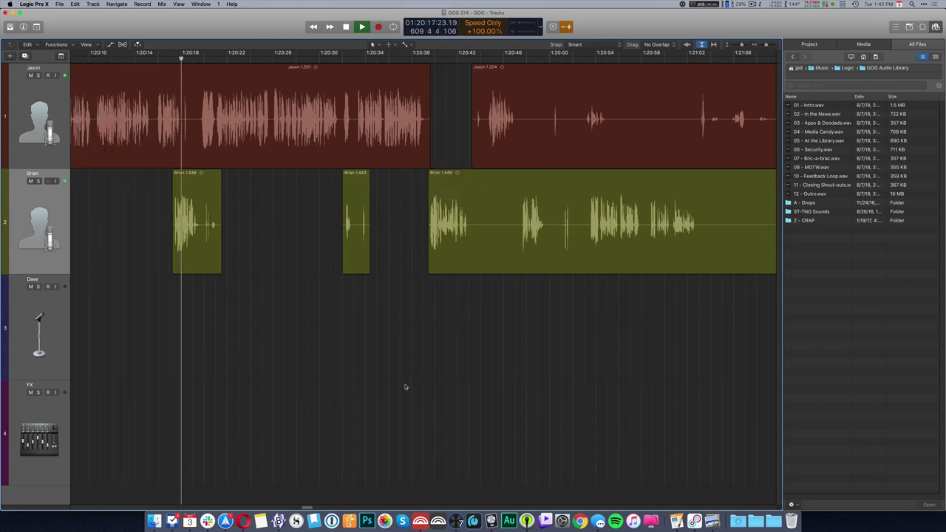
pyautogui.keyDown('ctrl'); pyautogui.keyDown('alt'); pyautogui.click(395, 373); pyautogui.keyUp('alt'); pyautogui.keyUp('ctrl')
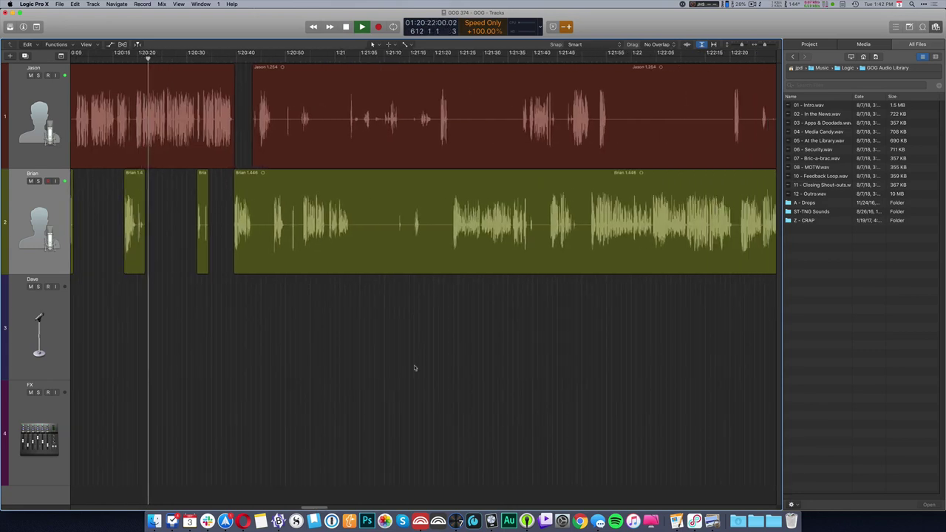
pyautogui.click(311, 256)
pyautogui.press('super+t')
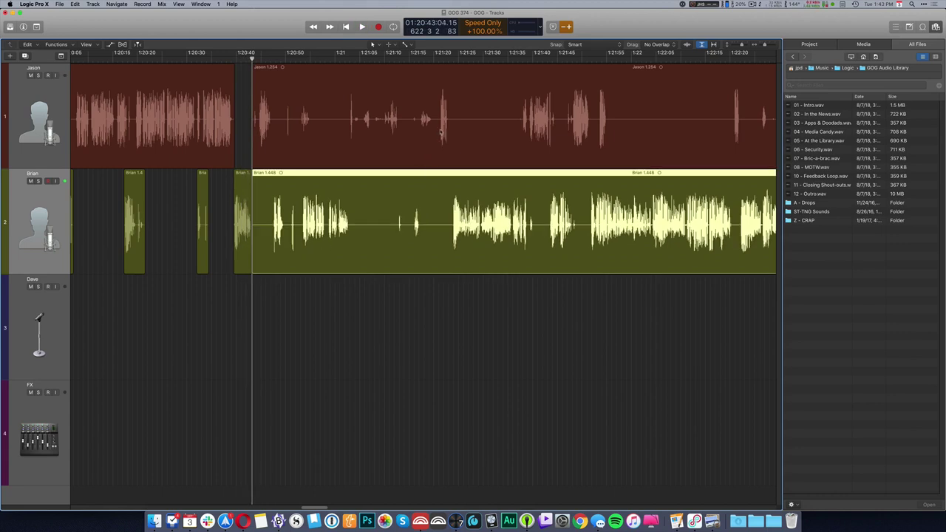
# - Remove the material between about 1:20:43 and 1:21:23 from both tracks 1 and 2
pyautogui.click(441, 132)
pyautogui.press('space')
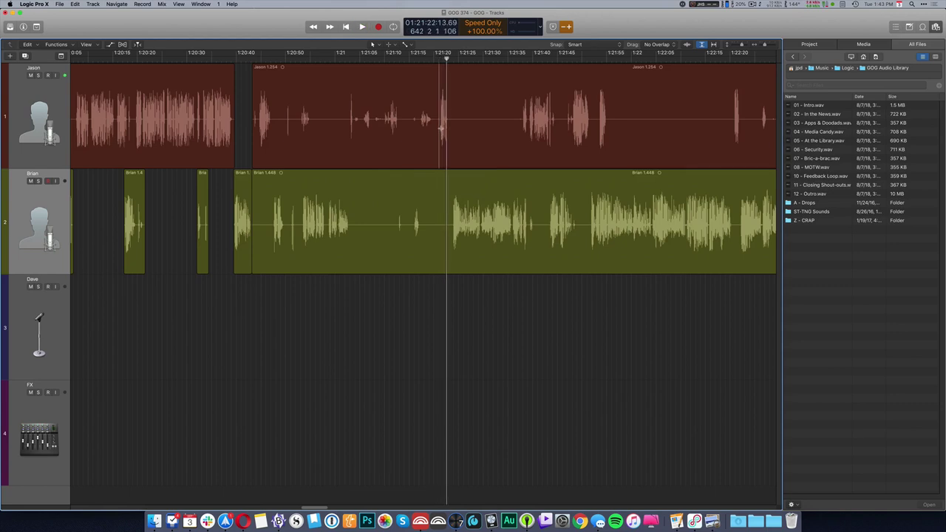
pyautogui.moveTo(447, 127); pyautogui.dragTo(372, 127)
pyautogui.press('Delete')
pyautogui.click(318, 131)
pyautogui.press('Delete')
pyautogui.doubleClick(449, 227)
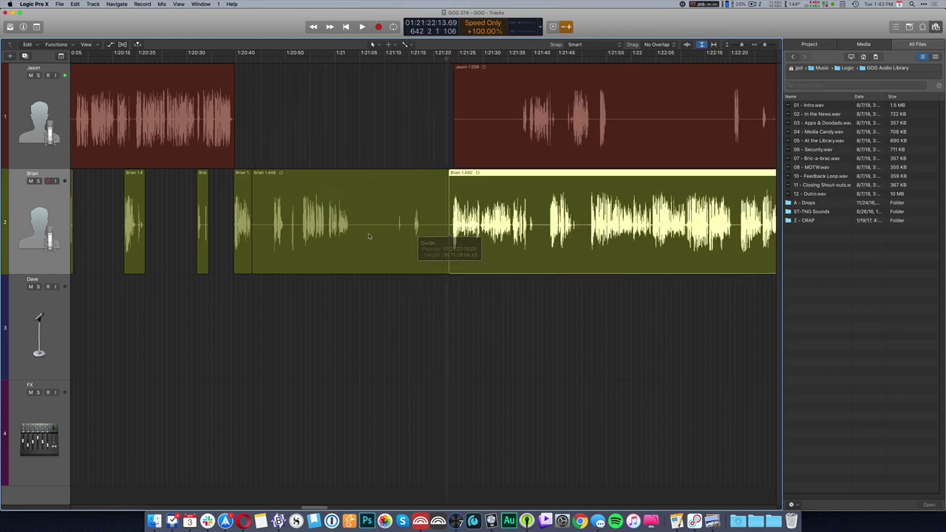
pyautogui.click(354, 237)
pyautogui.press('Delete')
pyautogui.hscroll(-8, 353, 234)
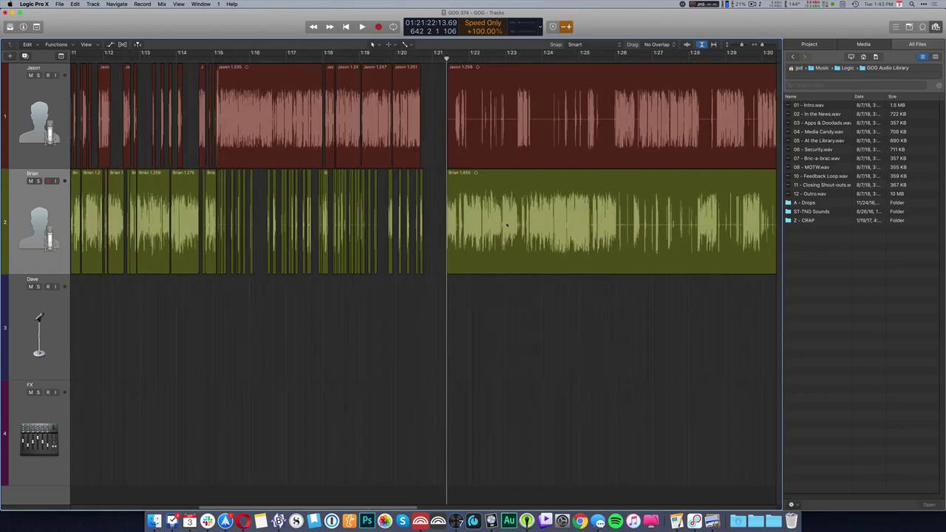
# - Move all clips after the gap later on the timeline so they start at about 1:29:45
pyautogui.hotkey('shift', 'f')
pyautogui.press('super+Left')
pyautogui.press('super+Left')
pyautogui.press('super+Left')
pyautogui.moveTo(412, 219); pyautogui.dragTo(529, 262)
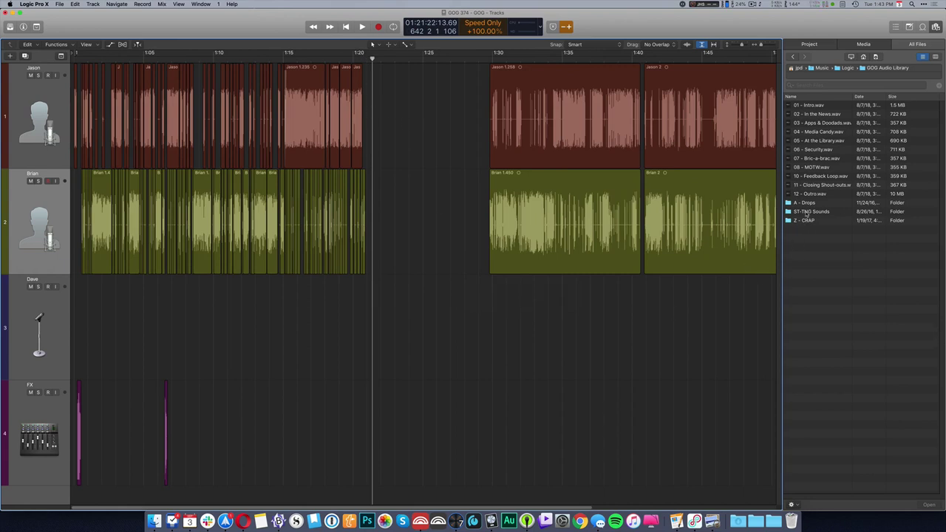
# - Add TransporterBeamingIn from the ST-TNG Sounds folder to the FX track, starting where the track 2 clip ends at about 1:20:43
pyautogui.doubleClick(807, 212)
pyautogui.doubleClick(807, 193)
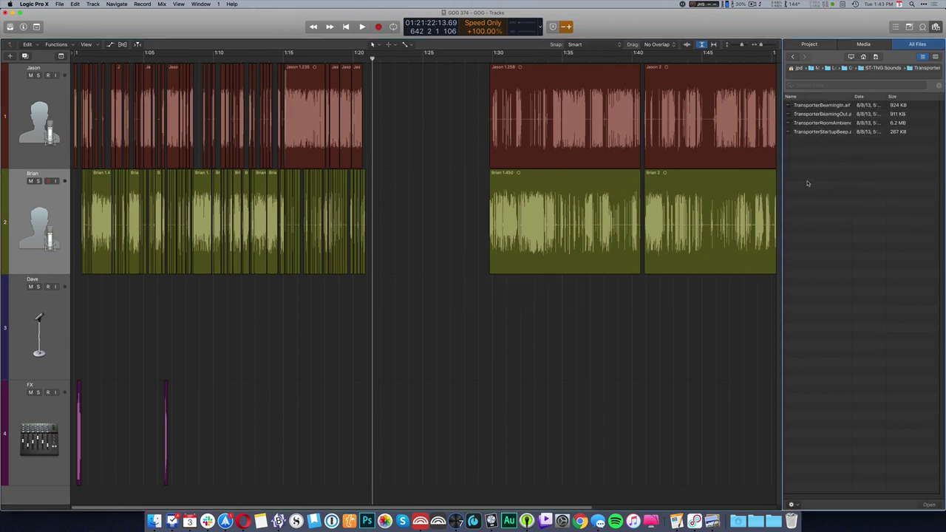
pyautogui.moveTo(811, 107); pyautogui.dragTo(370, 381)
pyautogui.press('z')
pyautogui.hscroll(-3, 389, 416)
pyautogui.moveTo(634, 436); pyautogui.dragTo(362, 436)
pyautogui.moveTo(361, 479); pyautogui.dragTo(361, 479)
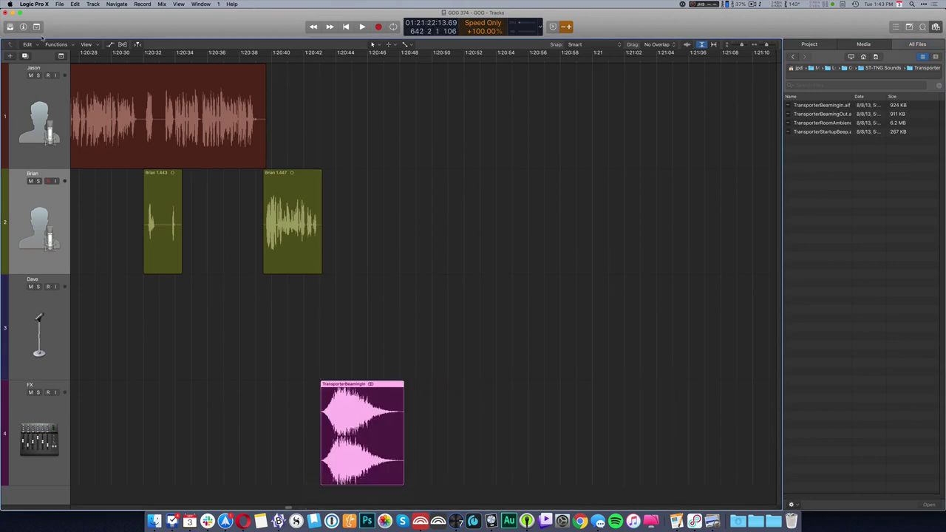
# - Lower the TransporterBeamingIn region's gain to -4.5 dB and play back the transition into it
pyautogui.click(23, 27)
pyautogui.click(6, 44)
pyautogui.moveTo(48, 110); pyautogui.dragTo(4, 116)
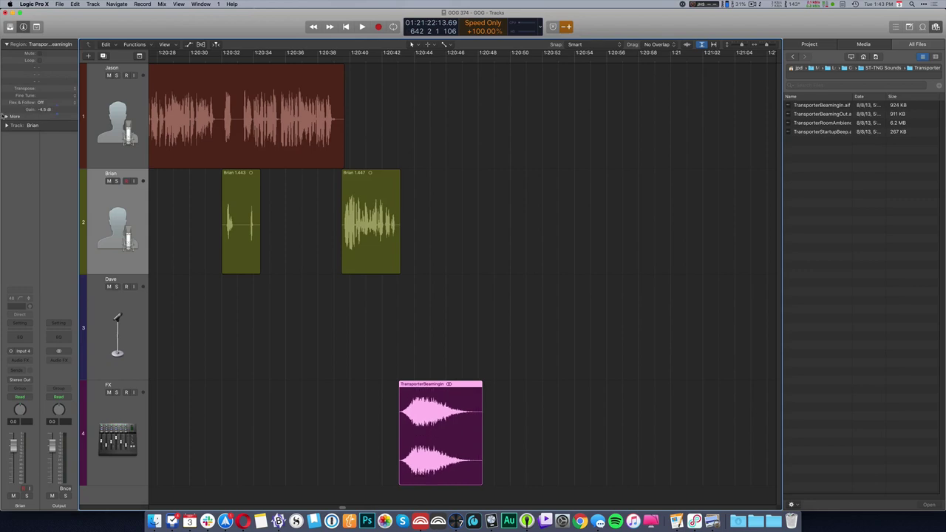
pyautogui.click(372, 307)
pyautogui.press('space')
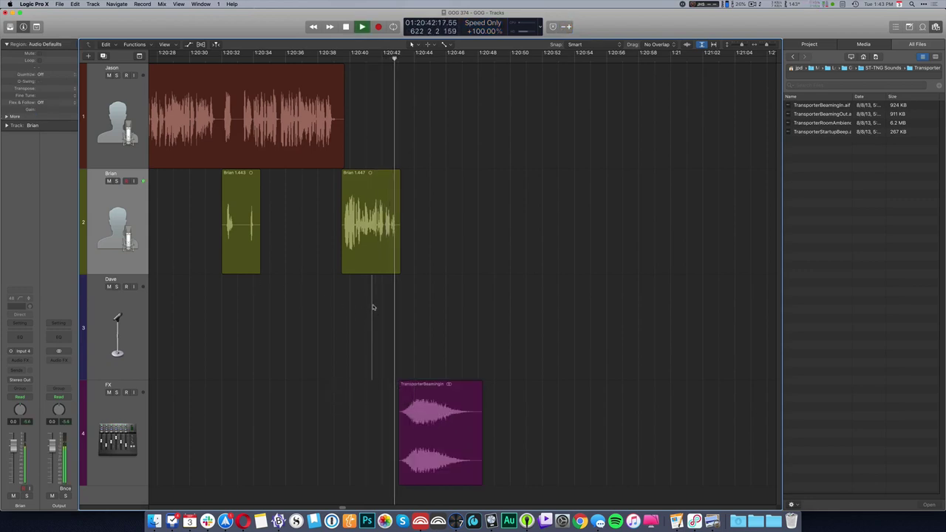
# - Listen to spots near the end of tracks 1 and 2, from about 2:02:37 to 2:05:39, to examine the closing conversation
pyautogui.press('space')
pyautogui.scroll(-10, 448, 234)
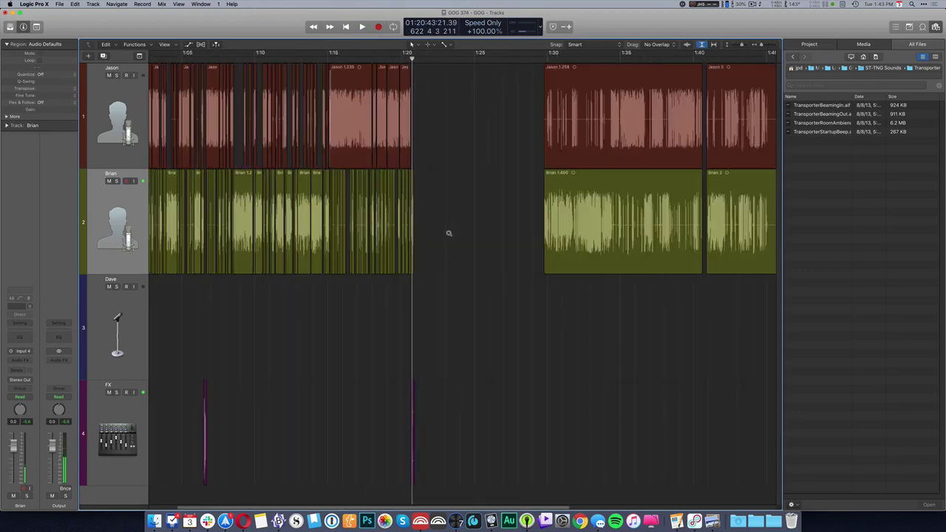
pyautogui.scroll(-3, 449, 233)
pyautogui.hscroll(3, 450, 235)
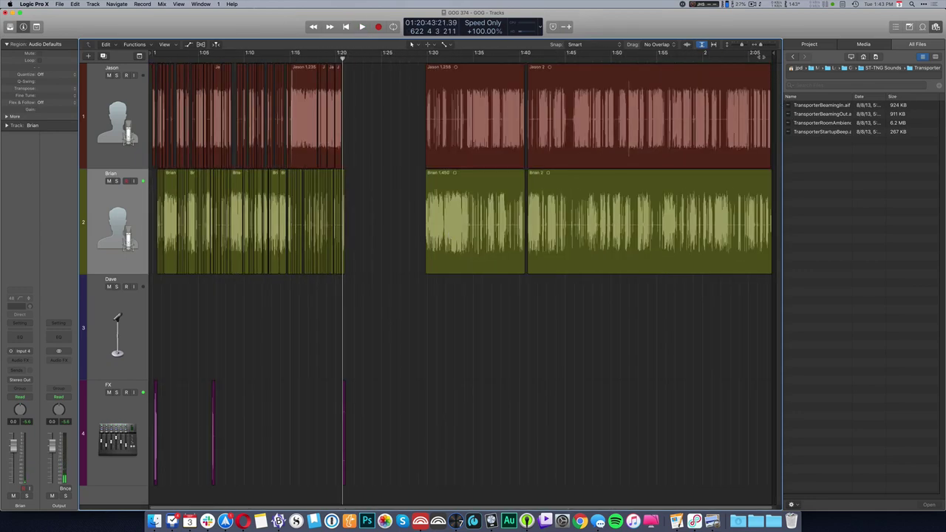
pyautogui.scroll(10, 750, 149)
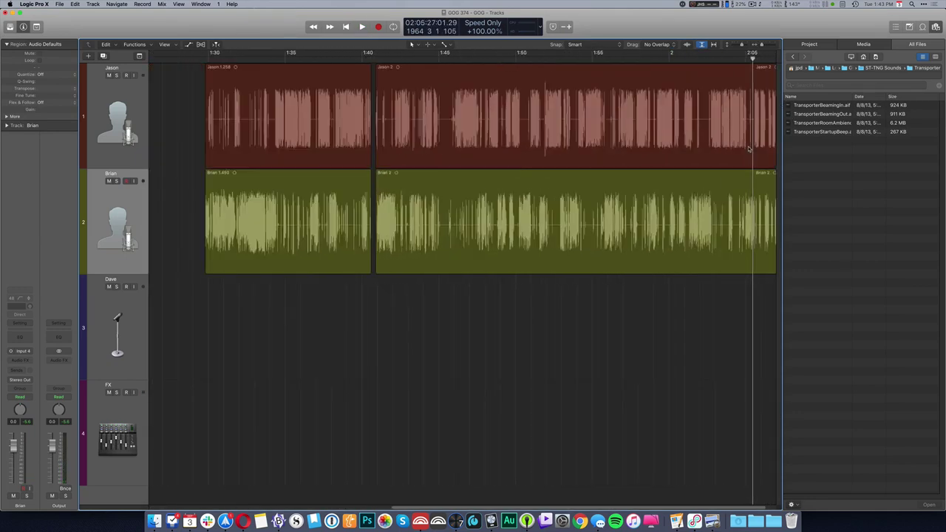
pyautogui.hscroll(4, 724, 161)
pyautogui.hscroll(-1, 515, 117)
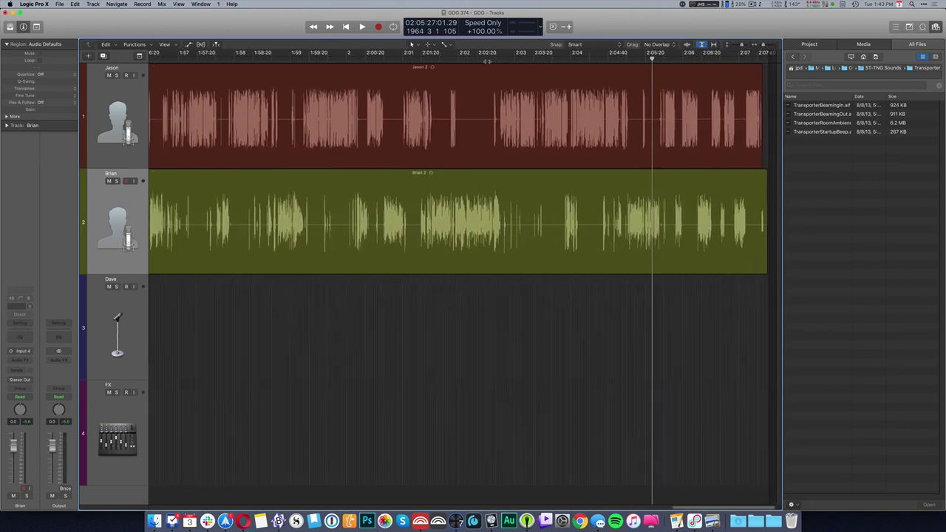
pyautogui.scroll(4, 515, 94)
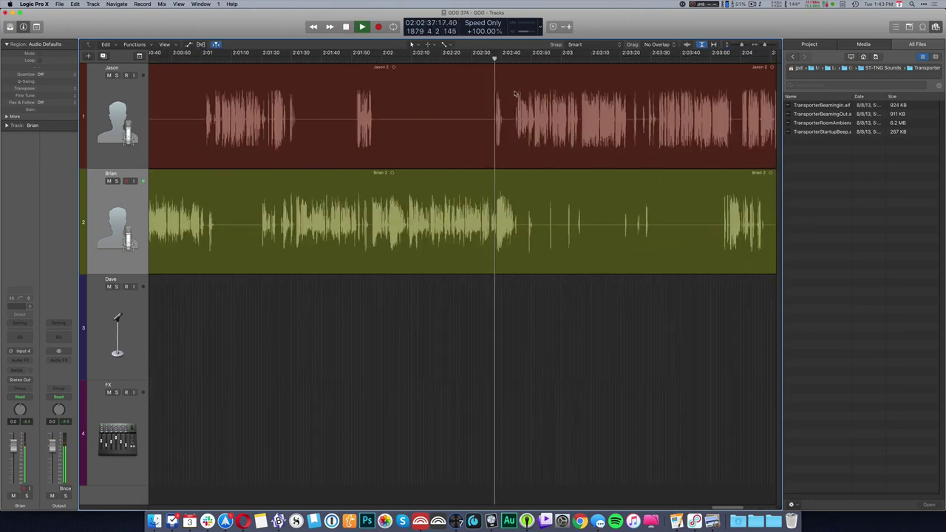
pyautogui.scroll(-3, 516, 94)
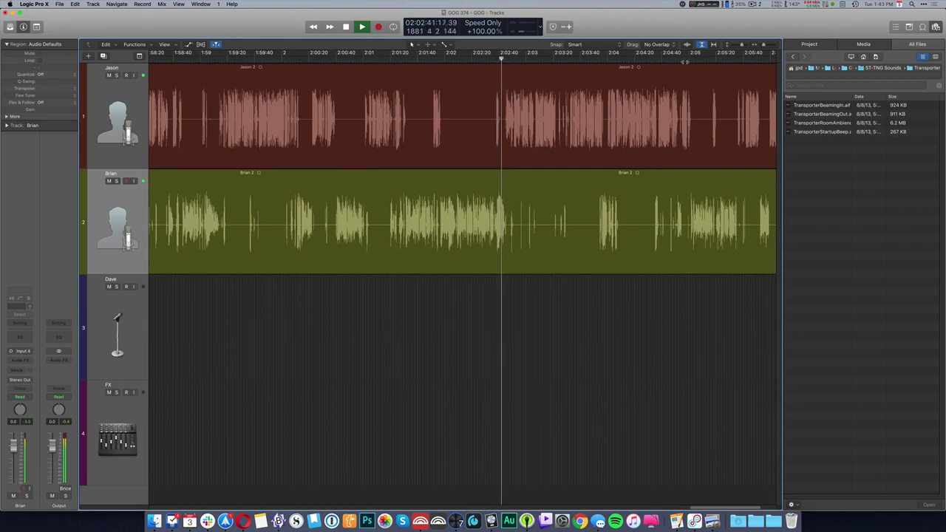
pyautogui.hscroll(5, 681, 63)
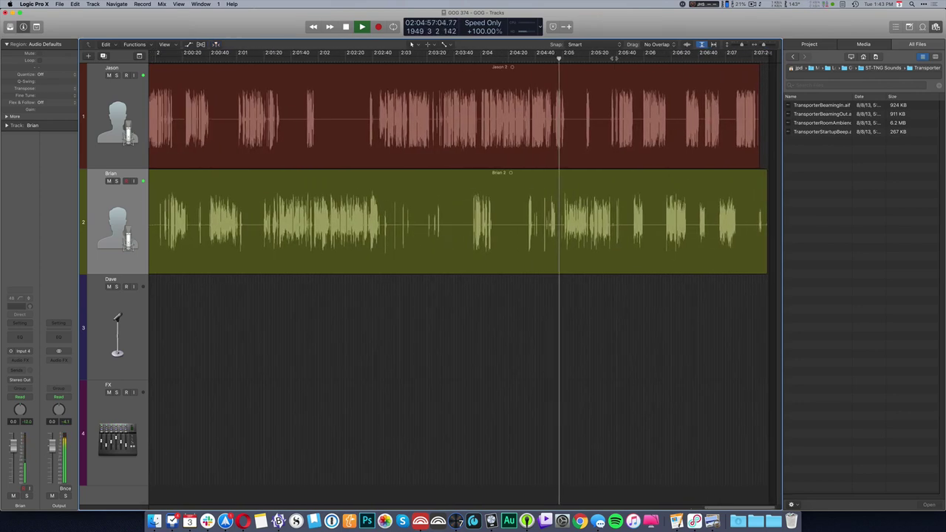
pyautogui.scroll(8, 640, 130)
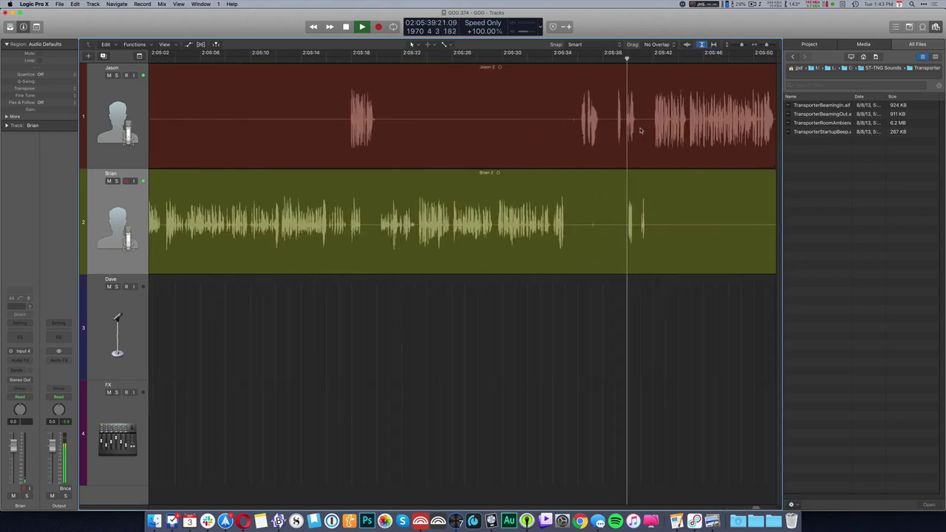
# - Remove the material between about 2:05:35 and 2:05:42 from both tracks 1 and 2
pyautogui.scroll(-1, 641, 131)
pyautogui.hscroll(3, 637, 133)
pyautogui.click(493, 127)
pyautogui.press('space')
pyautogui.moveTo(486, 229); pyautogui.dragTo(567, 132)
pyautogui.press('space')
pyautogui.press('Delete')
pyautogui.moveTo(549, 233); pyautogui.dragTo(688, 243)
# - Cut the final clips of tracks 1 and 2, from about 2:05:42 onward, to the clipboard
pyautogui.click(638, 150)
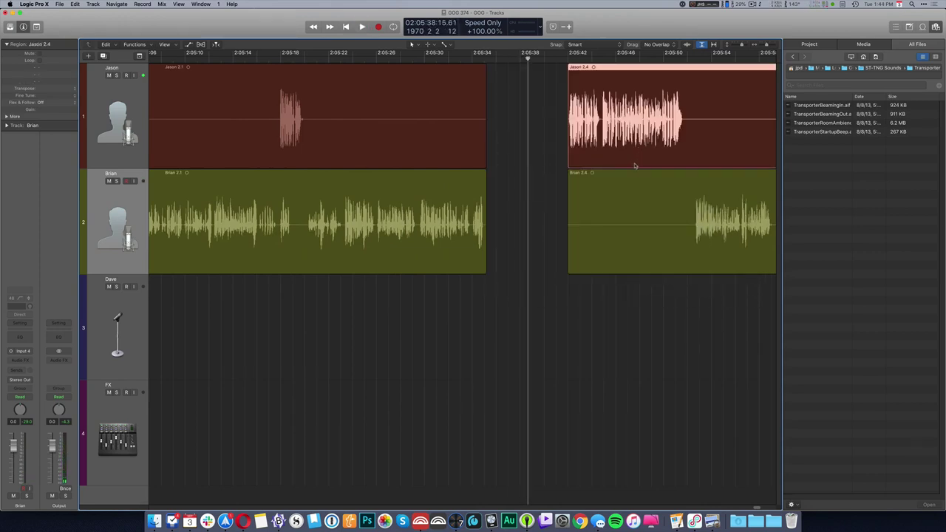
pyautogui.hotkey('shift', 'f')
pyautogui.press('super+Left')
pyautogui.press('super+Left')
pyautogui.press('super+Left')
pyautogui.press('super+Left')
pyautogui.press('super+Left')
pyautogui.press('super+Left')
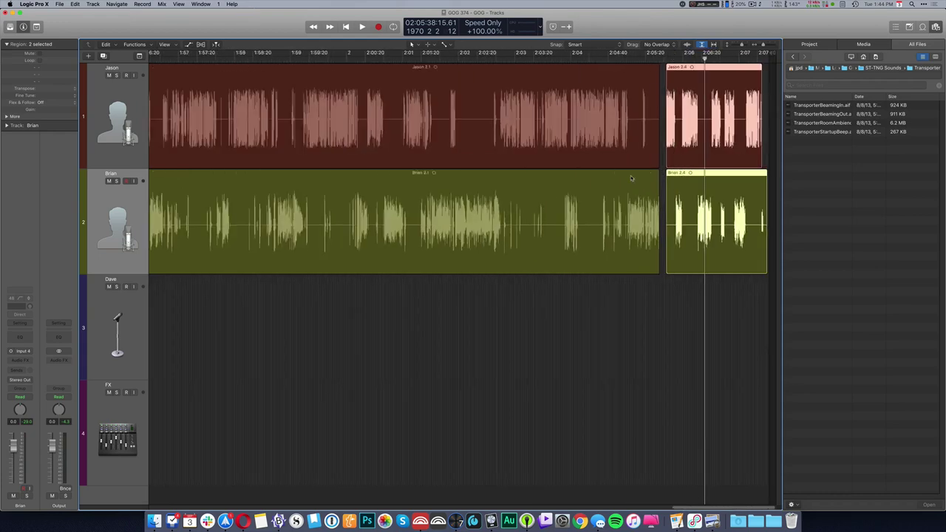
pyautogui.press('super+Right')
pyautogui.press('super+Right')
pyautogui.hscroll(2, 631, 178)
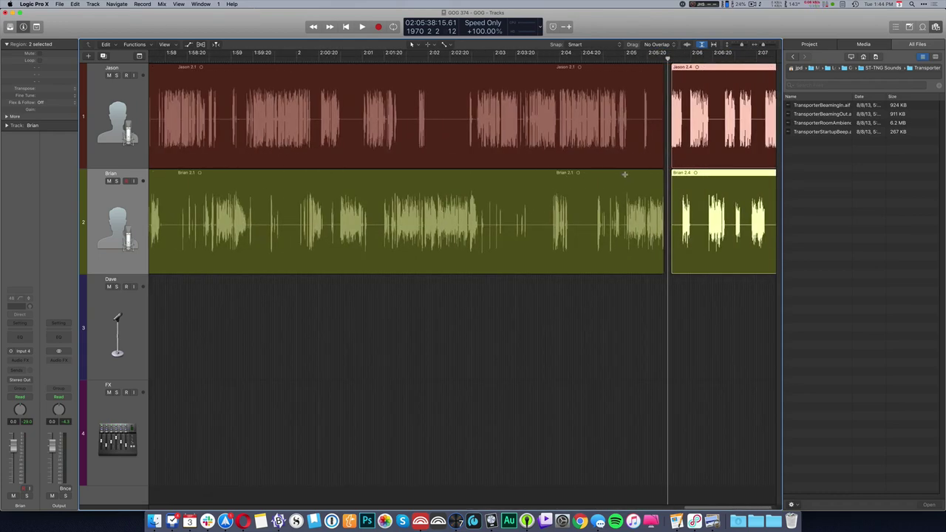
pyautogui.press('Delete')
# - Paste the cut clips onto tracks 1 and 2 at about 1:20:45, over the tail of the TransporterBeamingIn sound
pyautogui.press('super+Left')
pyautogui.press('super+Left')
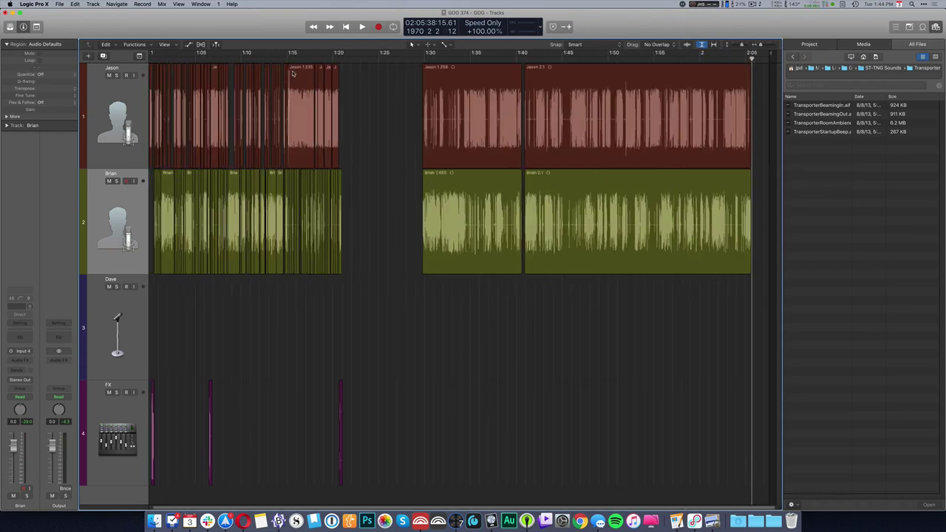
pyautogui.click(143, 94)
pyautogui.press('super+Right')
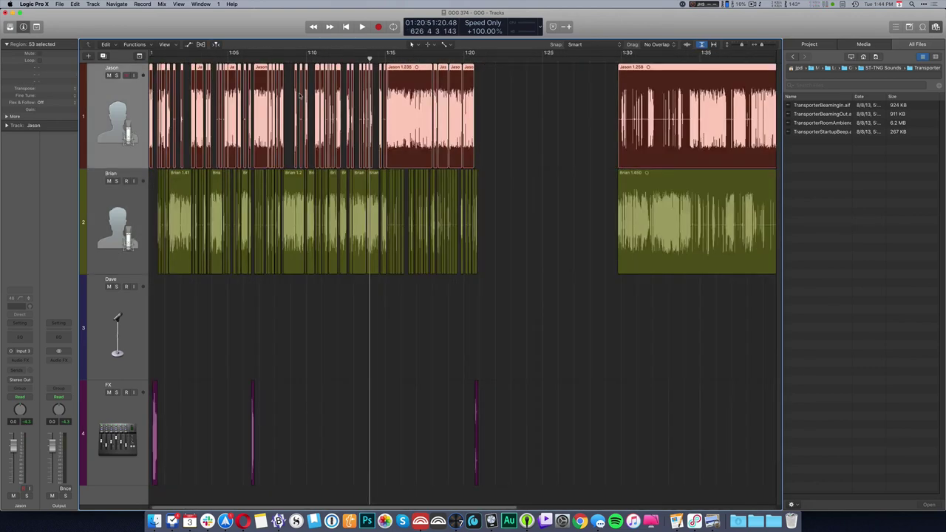
pyautogui.press('super+Left')
pyautogui.click(392, 316)
pyautogui.press('super+Right')
pyautogui.press('super+Right')
pyautogui.press('super+Right')
pyautogui.press('super+Right')
pyautogui.press('super+Right')
pyautogui.press('super+Right')
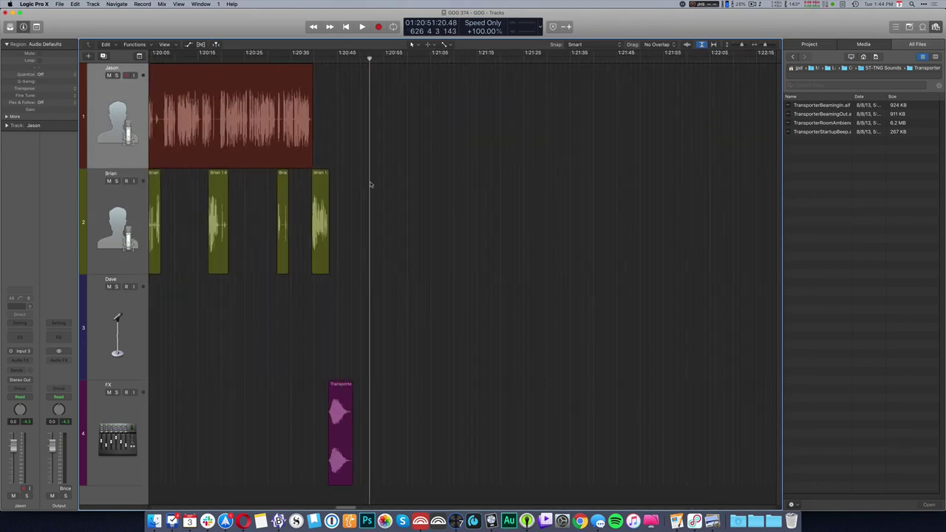
pyautogui.click(343, 55)
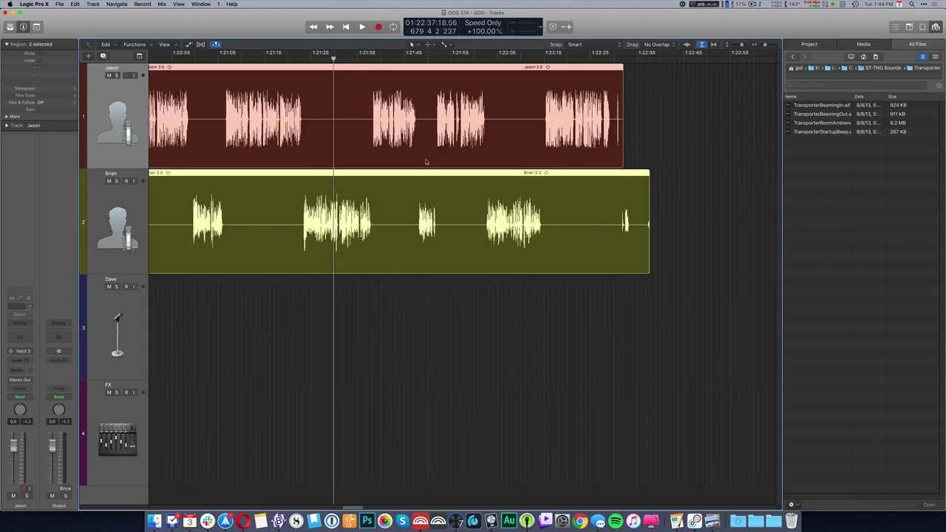
pyautogui.press('super+Left')
pyautogui.press('super+Left')
pyautogui.press('super+Left')
pyautogui.press('super+Left')
pyautogui.press('super+Left')
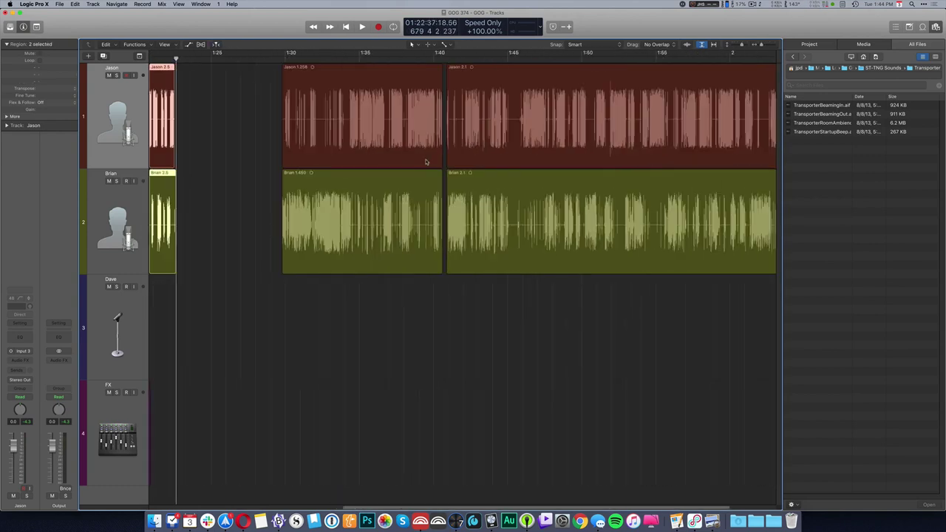
pyautogui.click(358, 157)
pyautogui.hotkey('shift', 'f')
pyautogui.moveTo(358, 158); pyautogui.dragTo(292, 158)
pyautogui.press('super+z')
# - Move all clips on tracks 1 and 2 after the gap earlier so they start at about 1:24:30
pyautogui.click(330, 215)
pyautogui.hotkey('shift', 'f')
pyautogui.moveTo(334, 214); pyautogui.dragTo(256, 213)
pyautogui.click(370, 320)
# - Add a segment sound from GOG Audio Library to the FX track after the pasted clips, and move the following clips to about 1:23:00
pyautogui.click(853, 68)
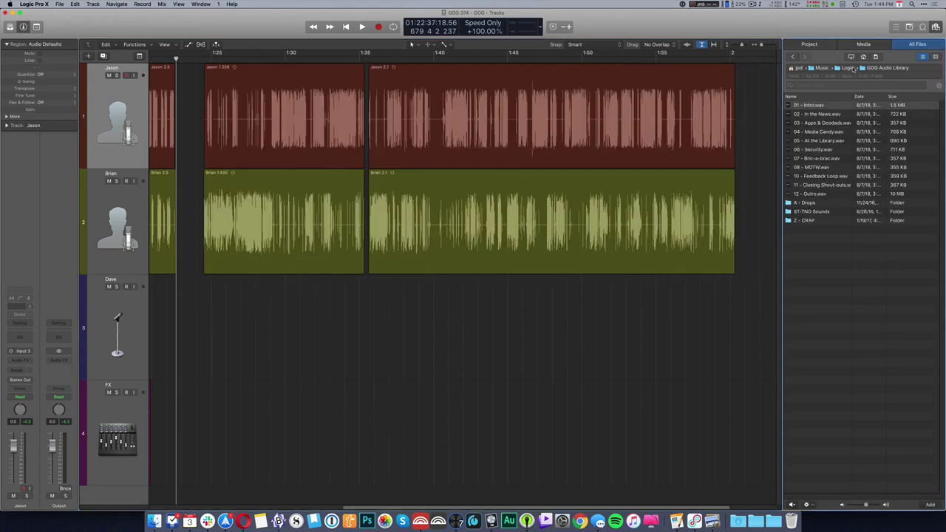
pyautogui.moveTo(582, 249); pyautogui.dragTo(182, 418)
pyautogui.click(237, 222)
pyautogui.press('super+a')
pyautogui.moveTo(238, 221); pyautogui.dragTo(263, 229)
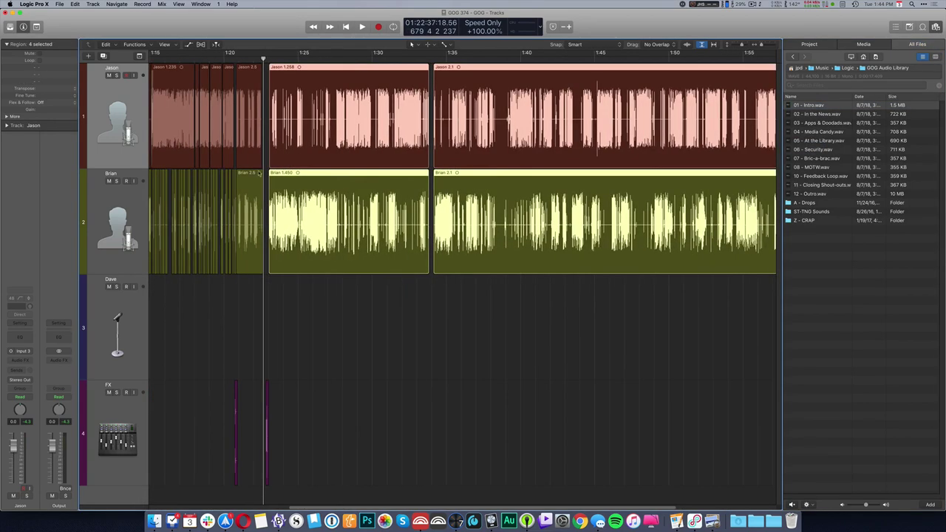
# - Trim the silent starts off the track 1 and track 2 clips that follow the new segment sound at about 1:23:00
pyautogui.click(235, 55)
pyautogui.press('super+Right')
pyautogui.press('super+Right')
pyautogui.press('super+Right')
pyautogui.press('super+Right')
pyautogui.press('super+Right')
pyautogui.press('super+Right')
pyautogui.press('super+Right')
pyautogui.press('super+Right')
pyautogui.press('super+Right')
pyautogui.press('super+Right')
pyautogui.press('super+Right')
pyautogui.press('super+Right')
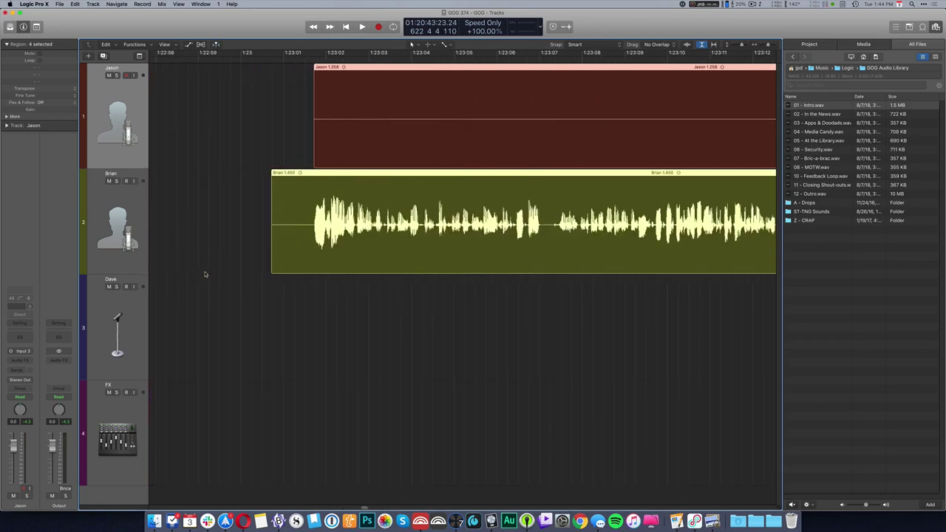
pyautogui.press('super+Left')
pyautogui.press('super+Left')
pyautogui.press('super+Left')
pyautogui.moveTo(254, 135); pyautogui.dragTo(551, 149)
pyautogui.press('Delete')
pyautogui.moveTo(241, 219); pyautogui.dragTo(208, 230)
pyautogui.press('Delete')
# - Move the following clips earlier so track 2 resumes as the segment sound ends, at about 1:22:54
pyautogui.click(310, 228)
pyautogui.hotkey('shift', 'f')
pyautogui.click(233, 382)
# - Remove the silent start of the pasted track 2 clip following the TransporterBeamingIn sound
pyautogui.scroll(-10, 234, 383)
pyautogui.hscroll(-10, 234, 382)
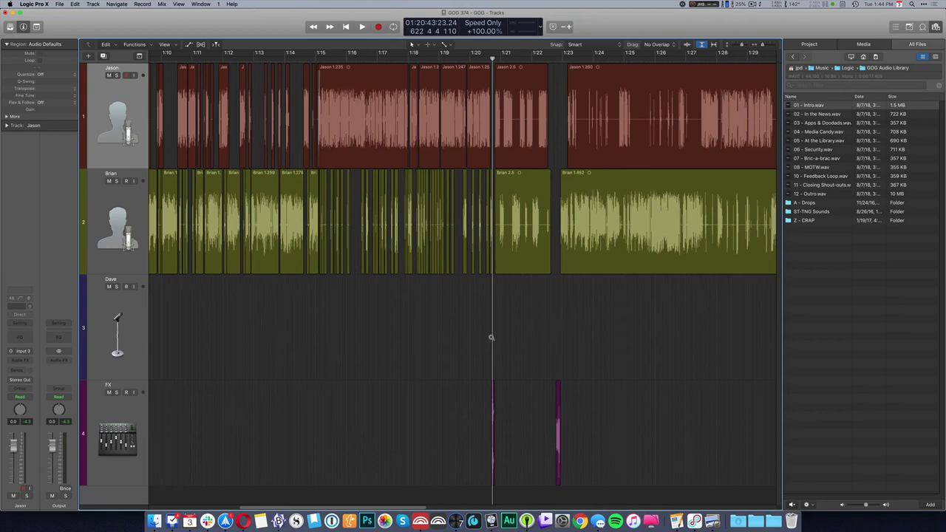
pyautogui.scroll(10, 491, 338)
pyautogui.moveTo(535, 235); pyautogui.dragTo(674, 260)
pyautogui.press('Delete')
# - Move the pasted track 1 clip and everything after it earlier to start at about 1:20:46, and play back the transition
pyautogui.click(605, 124)
pyautogui.hotkey('shift', 'f')
pyautogui.moveTo(604, 124); pyautogui.dragTo(573, 125)
pyautogui.press('space')
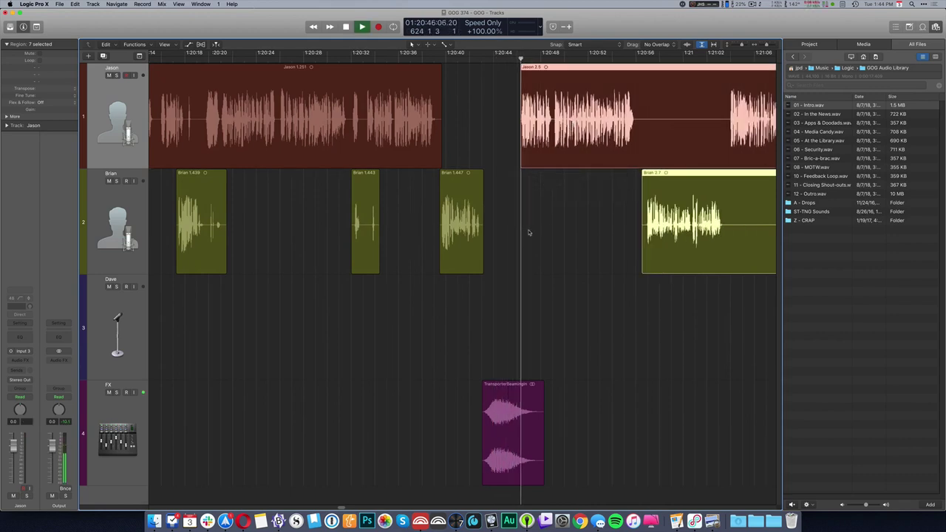
# - Remove the silences on track 1 between about 1:20:56 and 1:21:04 and on track 2 between about 1:21:04 and 1:21:12
pyautogui.moveTo(635, 126); pyautogui.dragTo(726, 134)
pyautogui.press('Delete')
pyautogui.moveTo(641, 229); pyautogui.dragTo(740, 236)
pyautogui.press('space')
pyautogui.press('super+z')
pyautogui.press('Delete')
pyautogui.press('space')
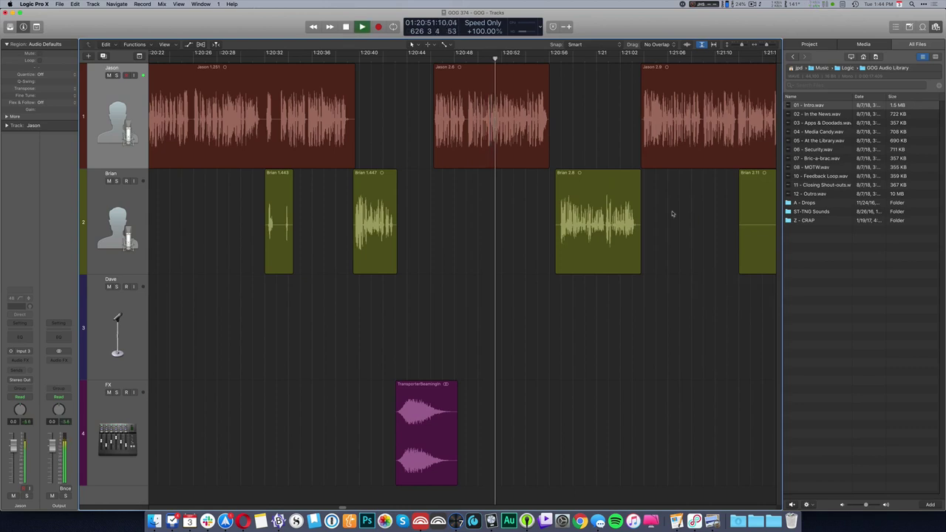
# - Remove the remaining silence on track 2 up to about 1:21:20 and the silence on track 1 between about 1:21:20 and 1:21:35
pyautogui.moveTo(464, 214); pyautogui.dragTo(581, 244)
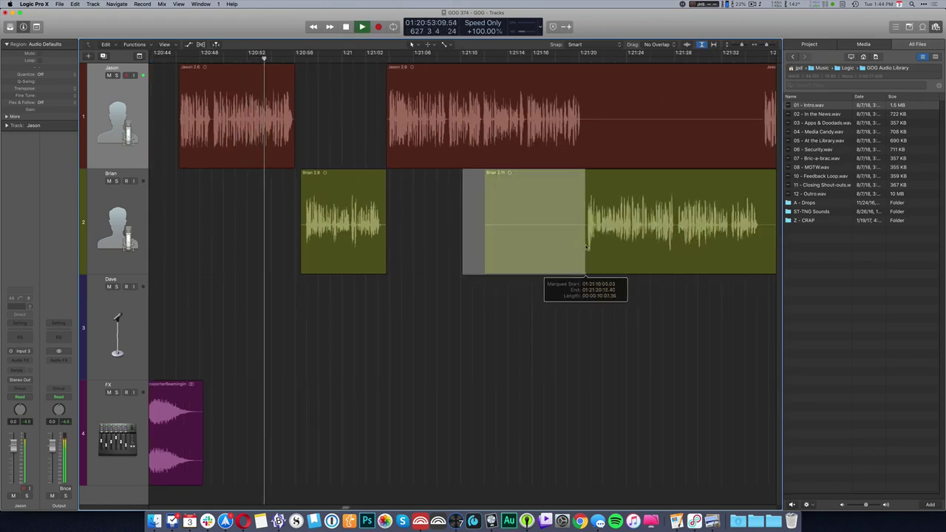
pyautogui.press('Delete')
pyautogui.moveTo(584, 122); pyautogui.dragTo(763, 137)
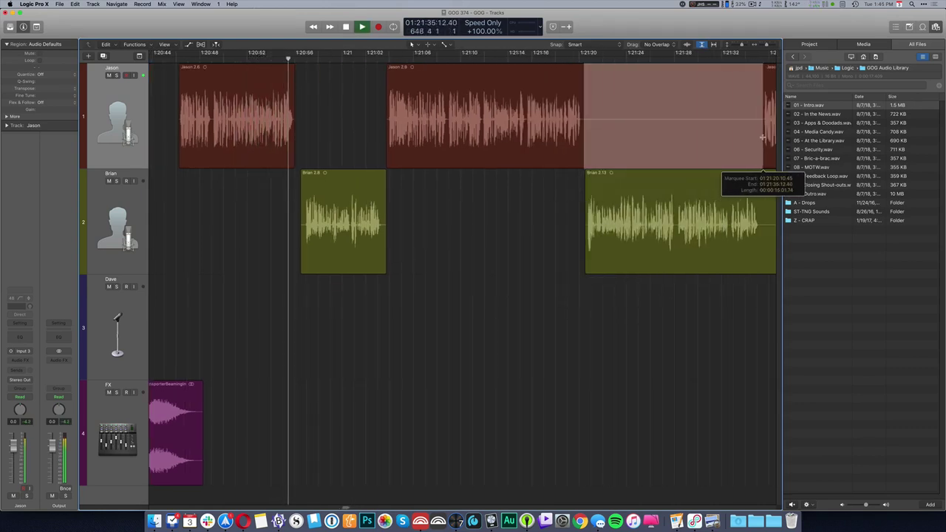
pyautogui.press('Delete')
# - Move the track 2 clip at about 1:20:56 and all following clips earlier to meet the preceding track 1 clip, and play back the join
pyautogui.press('space')
pyautogui.click(326, 213)
pyautogui.hotkey('shift', 'f')
pyautogui.moveTo(326, 212); pyautogui.dragTo(318, 212)
pyautogui.keyDown('super'); pyautogui.click(286, 198); pyautogui.keyUp('super')
pyautogui.press('space')
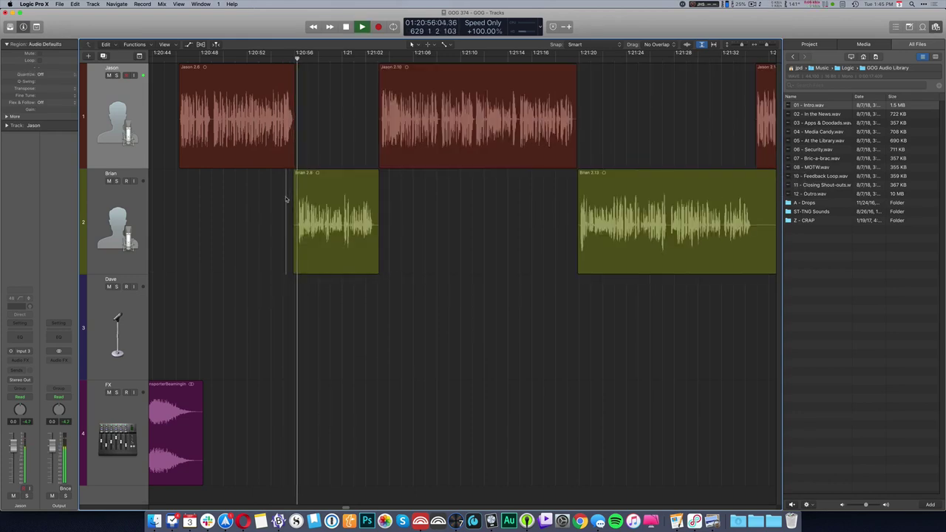
# - Cut the opening bit of the track 2 clip at about 1:20:56, close the gap with the following clips, and replay the join
pyautogui.scroll(10, 286, 198)
pyautogui.press('space')
pyautogui.moveTo(528, 226); pyautogui.dragTo(625, 239)
pyautogui.press('Delete')
pyautogui.hotkey('shift', 'f')
pyautogui.moveTo(679, 216); pyautogui.dragTo(645, 217)
pyautogui.keyDown('super'); pyautogui.click(486, 213); pyautogui.keyUp('super')
pyautogui.press('space')
# - Trim the silent start of the track 1 clip at about 1:21:03 and move it and the following clips earlier, slightly overlapping track 2
pyautogui.scroll(-6, 486, 218)
pyautogui.hscroll(10, 485, 220)
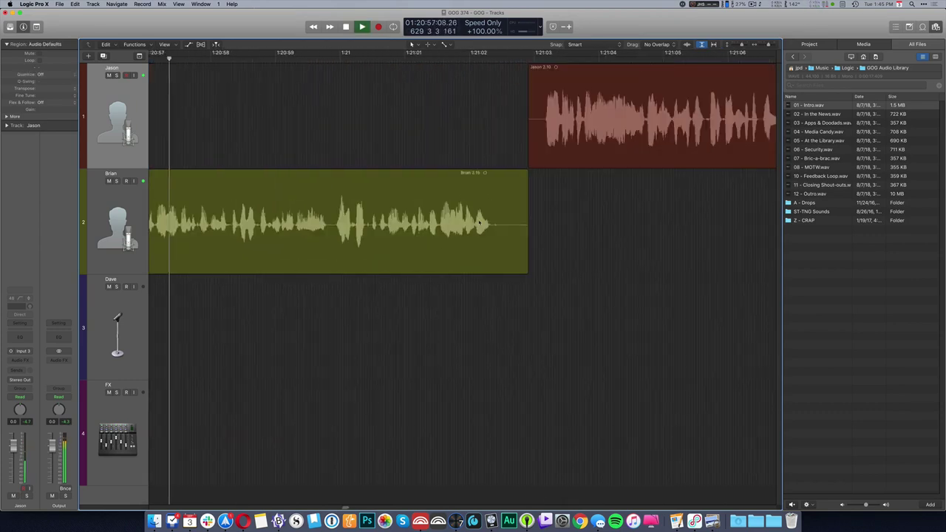
pyautogui.moveTo(502, 122); pyautogui.dragTo(544, 142)
pyautogui.press('Delete')
pyautogui.hotkey('shift', 'f')
pyautogui.click(566, 268)
# - Move the track 2 clip at about 1:21:19 and the following clips slightly earlier to overlap the end of the track 1 clip
pyautogui.scroll(-5, 551, 295)
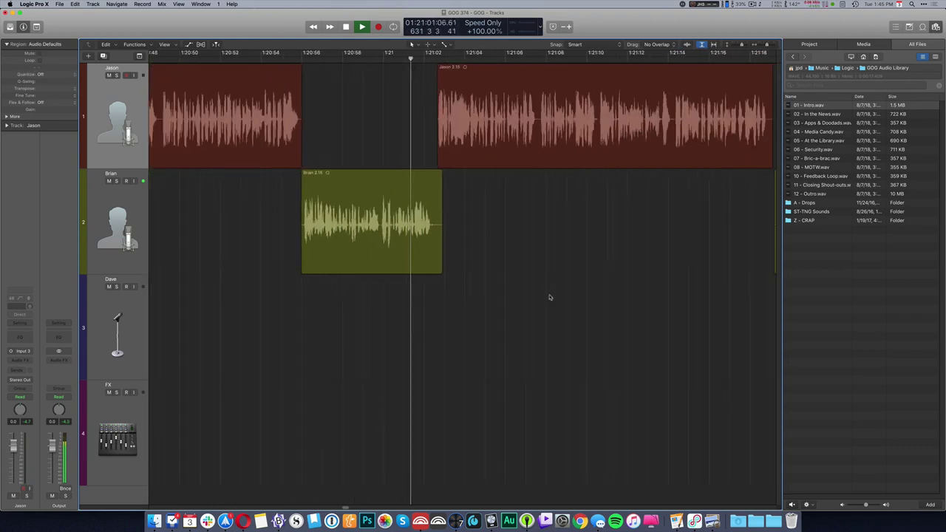
pyautogui.moveTo(621, 232); pyautogui.dragTo(614, 219)
pyautogui.click(485, 262)
# - Remove the silences on track 2 between about 1:21:34 and 1:21:44 and on track 1 between about 1:21:43 and 1:21:47
pyautogui.hscroll(5, 493, 297)
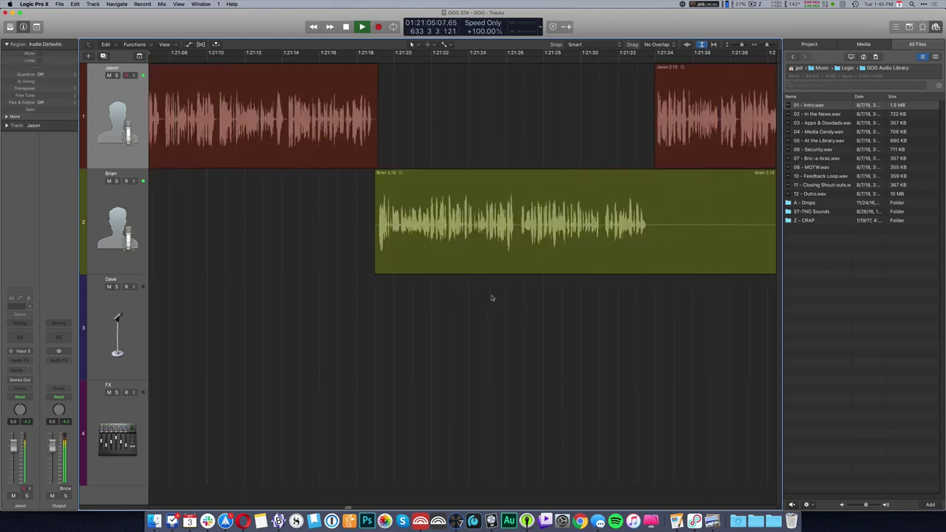
pyautogui.hscroll(4, 597, 241)
pyautogui.moveTo(461, 228); pyautogui.dragTo(641, 226)
pyautogui.press('Delete')
pyautogui.moveTo(633, 127); pyautogui.dragTo(715, 140)
pyautogui.press('Delete')
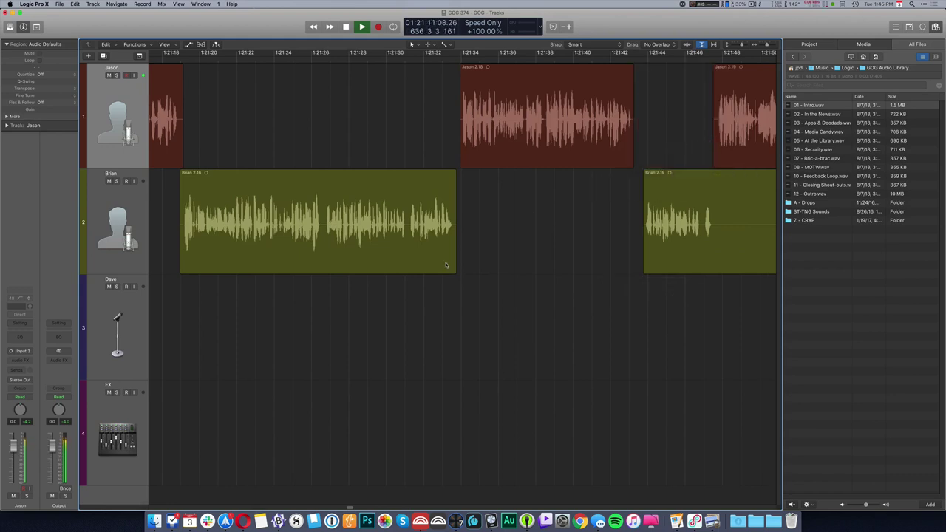
# - Remove the silence on track 2 between about 1:21:48 and 1:21:58
pyautogui.hscroll(-5, 447, 266)
pyautogui.scroll(-3, 447, 266)
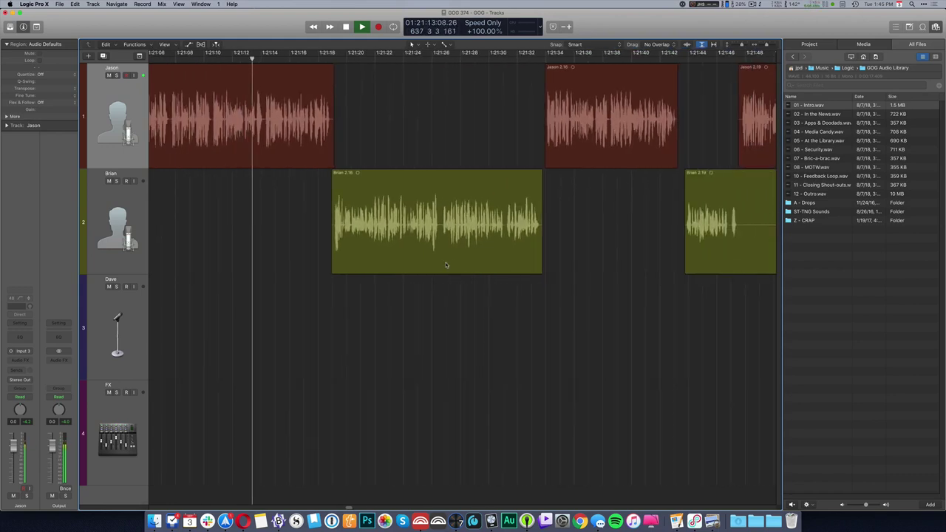
pyautogui.hscroll(5, 446, 264)
pyautogui.moveTo(541, 225); pyautogui.dragTo(686, 247)
pyautogui.press('Delete')
# - Remove the silence on track 1 between 1:21:58 and 1:22:11 and the silence on track 2 from about 1:22:10
pyautogui.hscroll(7, 528, 208)
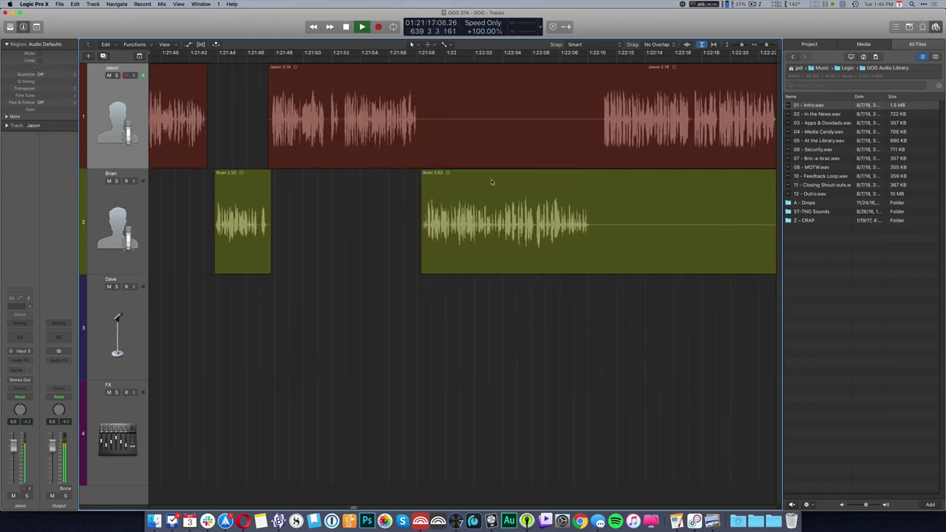
pyautogui.moveTo(417, 121); pyautogui.dragTo(601, 144)
pyautogui.press('Delete')
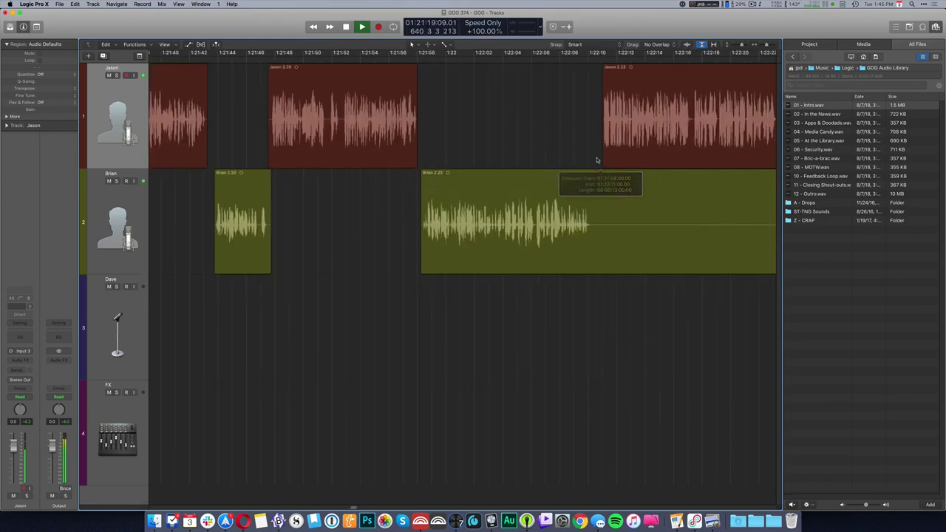
pyautogui.moveTo(594, 255); pyautogui.dragTo(686, 264)
pyautogui.press('Delete')
# - Close the gaps at about 1:22:10 and 1:21:58 by moving the following clips earlier to meet the end of the preceding speaker's clip
pyautogui.click(622, 154)
pyautogui.hotkey('shift', 'f')
pyautogui.moveTo(617, 133); pyautogui.dragTo(609, 131)
pyautogui.click(449, 211)
pyautogui.hotkey('shift', 'f')
pyautogui.moveTo(442, 214); pyautogui.dragTo(438, 214)
pyautogui.hscroll(-5, 289, 244)
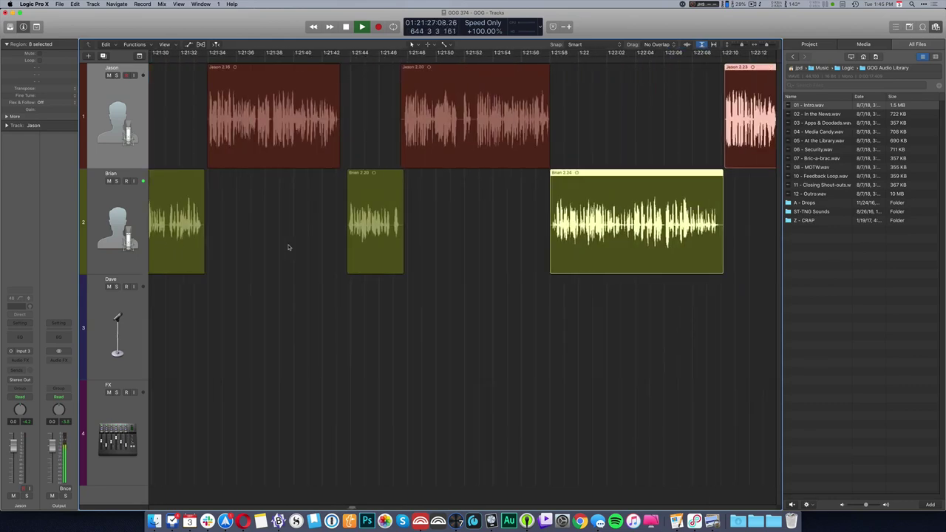
pyautogui.click(302, 248)
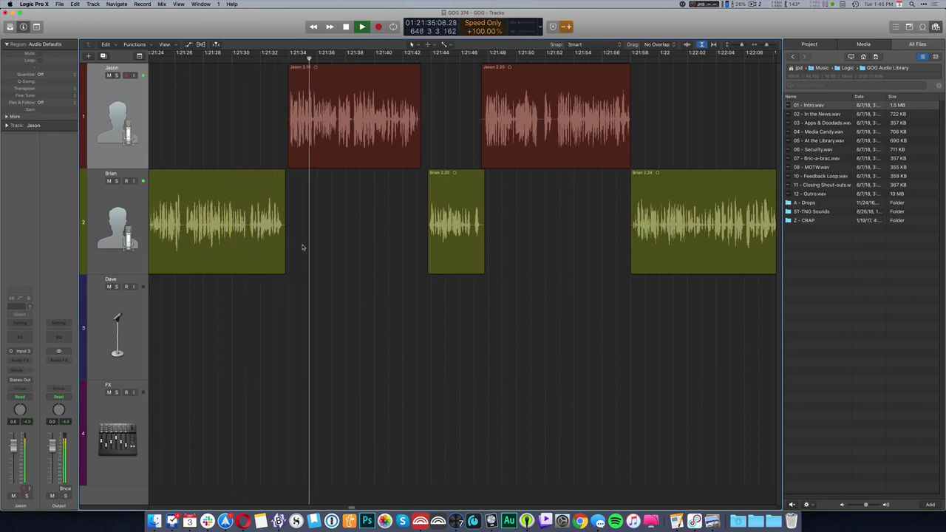
# - Move the short track 2 clip and everything after it earlier to follow the track 1 clip at about 1:21:43
pyautogui.click(444, 233)
pyautogui.hotkey('shift', 'f')
pyautogui.moveTo(444, 236); pyautogui.dragTo(438, 220)
pyautogui.click(496, 269)
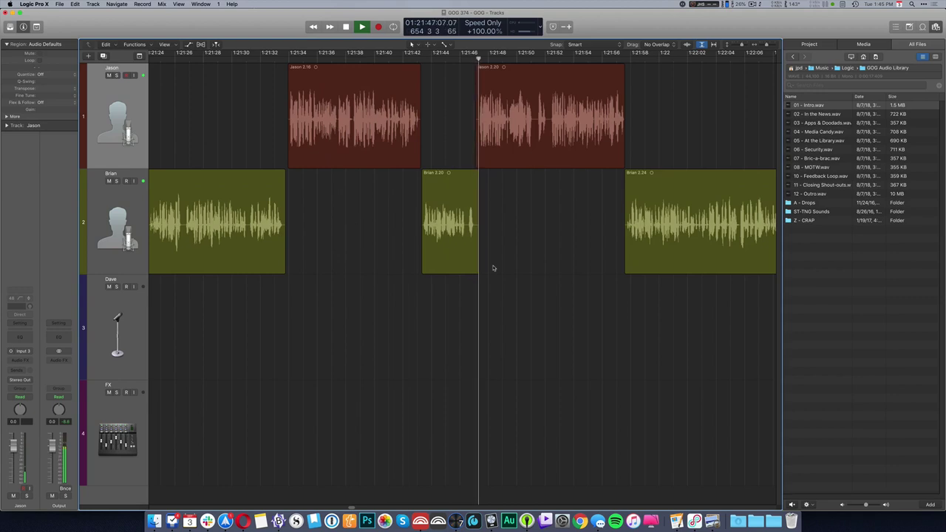
# - Delete the first half of the track 1 clip at about 1:21:47 and move the remainder and all following clips earlier to close the gap
pyautogui.moveTo(466, 111); pyautogui.dragTo(510, 122)
pyautogui.press('Delete')
pyautogui.hotkey('shift', 'f')
pyautogui.keyDown('super'); pyautogui.click(460, 128); pyautogui.keyUp('super')
pyautogui.press('space')
pyautogui.hscroll(5, 545, 319)
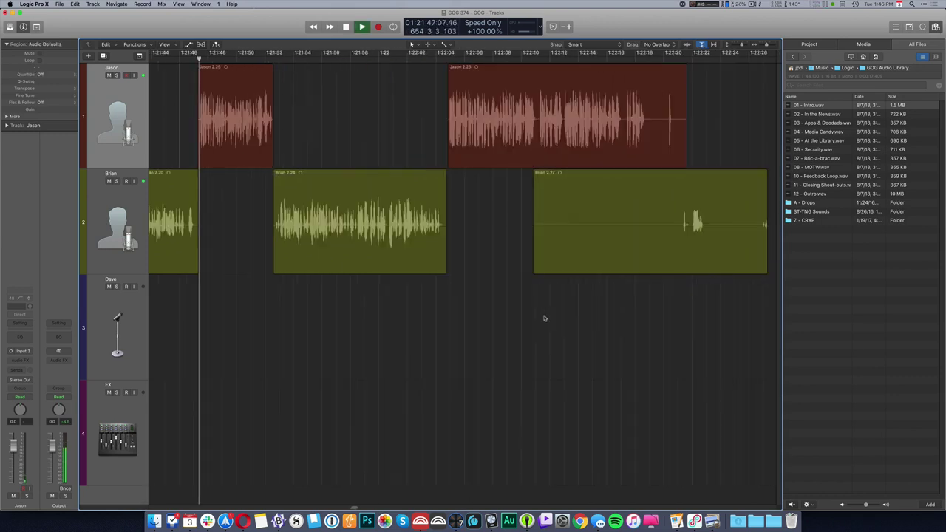
# - Remove the silence on track 2 between about 1:22:11 and 1:22:21, plus the short leftover clip running to about 1:22:27
pyautogui.moveTo(511, 196); pyautogui.dragTo(678, 237)
pyautogui.press('Delete')
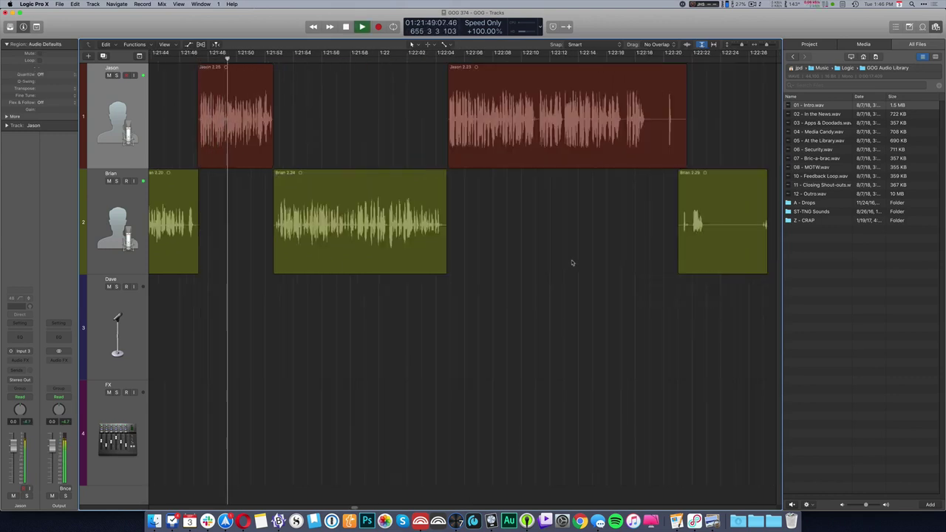
pyautogui.press('super+Left')
pyautogui.press('super+Left')
pyautogui.click(568, 261)
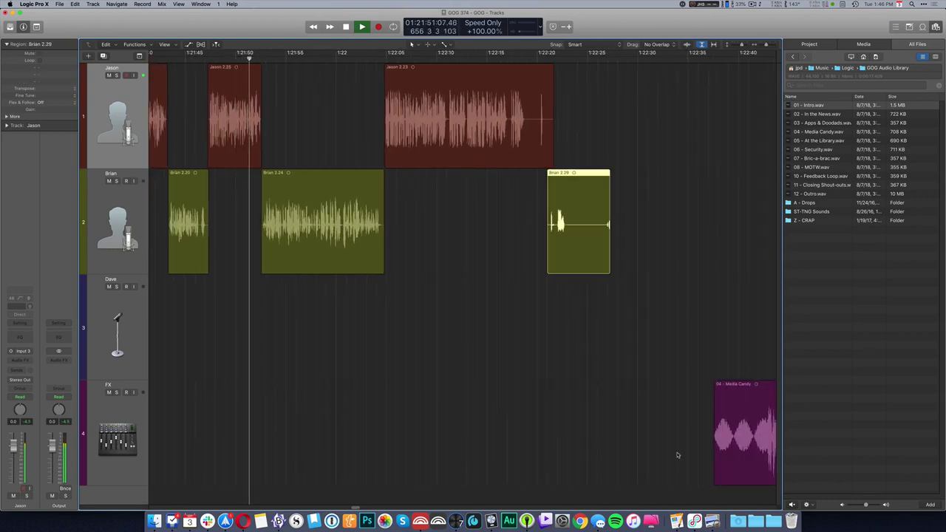
pyautogui.press('Delete')
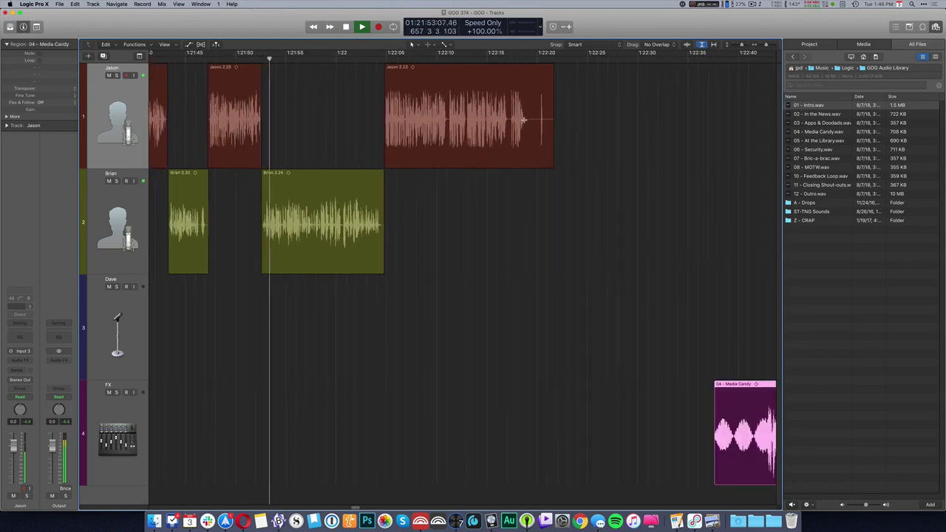
# - Cut off the end of the track 1 clip after about 1:22:19
pyautogui.click(549, 129)
pyautogui.moveTo(550, 129); pyautogui.dragTo(637, 133)
pyautogui.press('Delete')
# - Move the Media Candy sound and everything after it earlier to meet the end of the track 1 clip at about 1:22:19
pyautogui.click(734, 460)
pyautogui.hotkey('shift', 'f')
pyautogui.moveTo(736, 451); pyautogui.dragTo(558, 414)
pyautogui.click(347, 349)
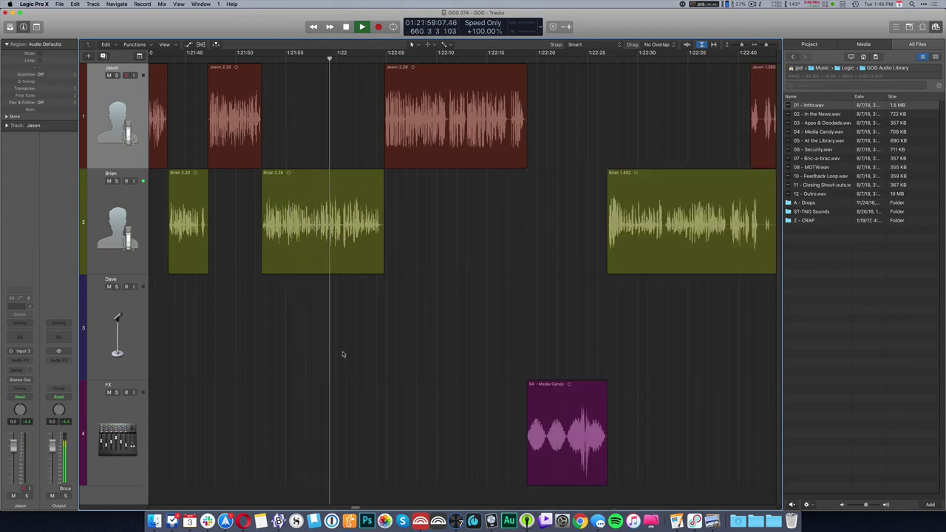
# - Listen to the track 1 clip from about 1:22:05, its transition into the Media Candy sound and the start of the track 2 clip
pyautogui.hscroll(5, 348, 342)
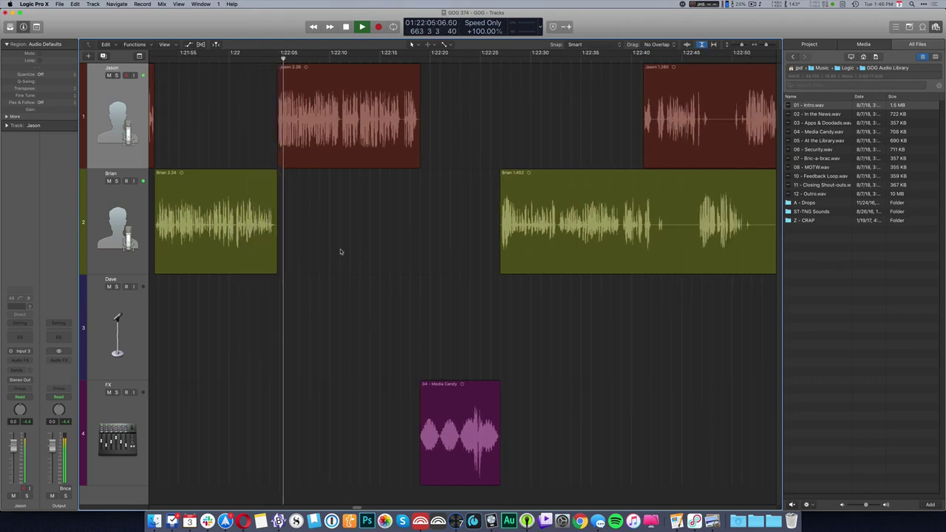
pyautogui.press('super+Right')
pyautogui.press('super+Right')
pyautogui.press('super+Right')
pyautogui.press('super+Right')
pyautogui.press('super+Right')
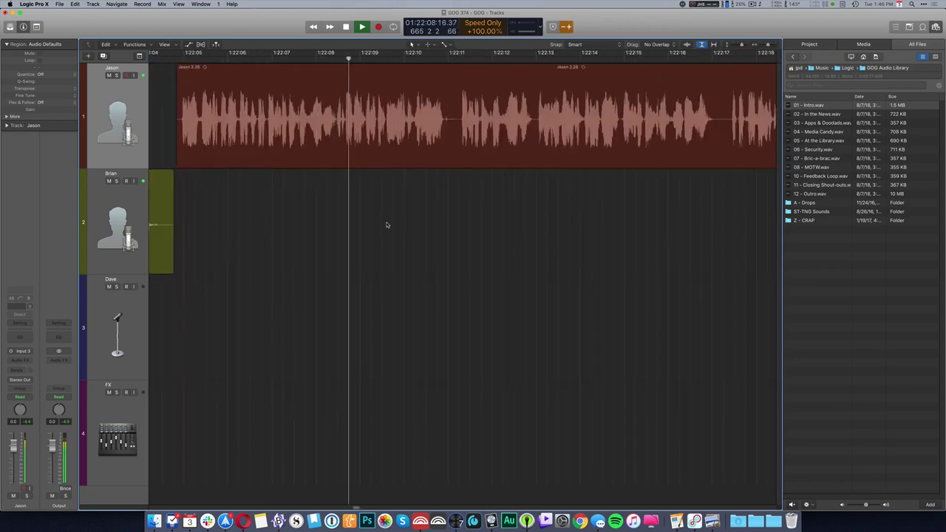
pyautogui.hscroll(8, 387, 224)
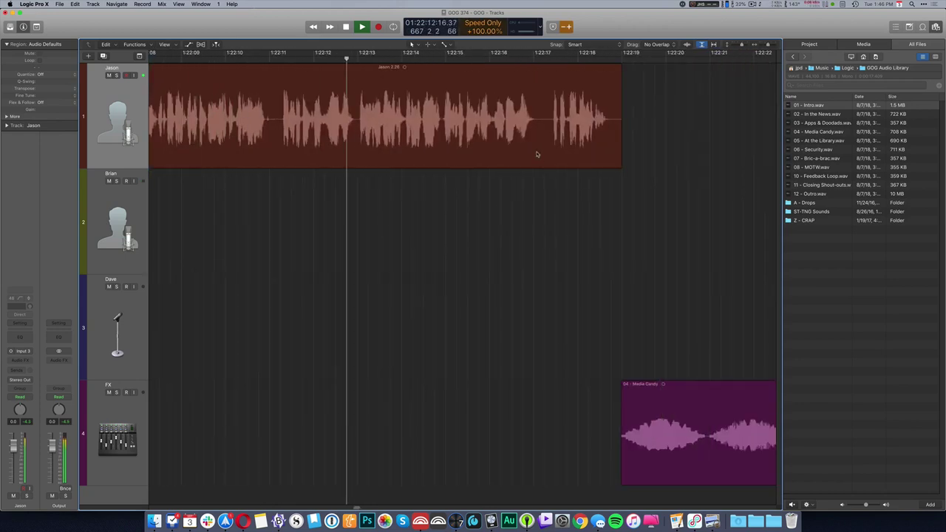
pyautogui.keyDown('ctrl'); pyautogui.keyDown('alt'); pyautogui.click(508, 229); pyautogui.keyUp('alt'); pyautogui.keyUp('ctrl')
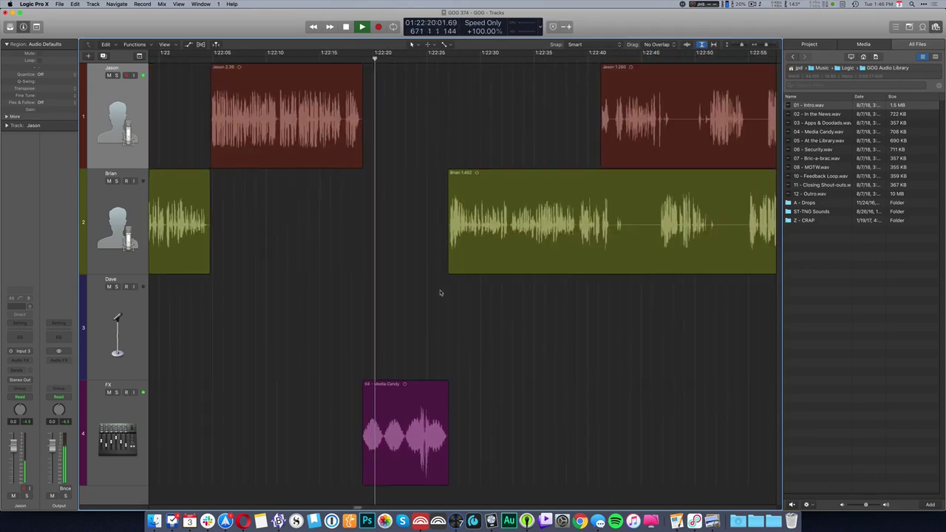
pyautogui.click(439, 291)
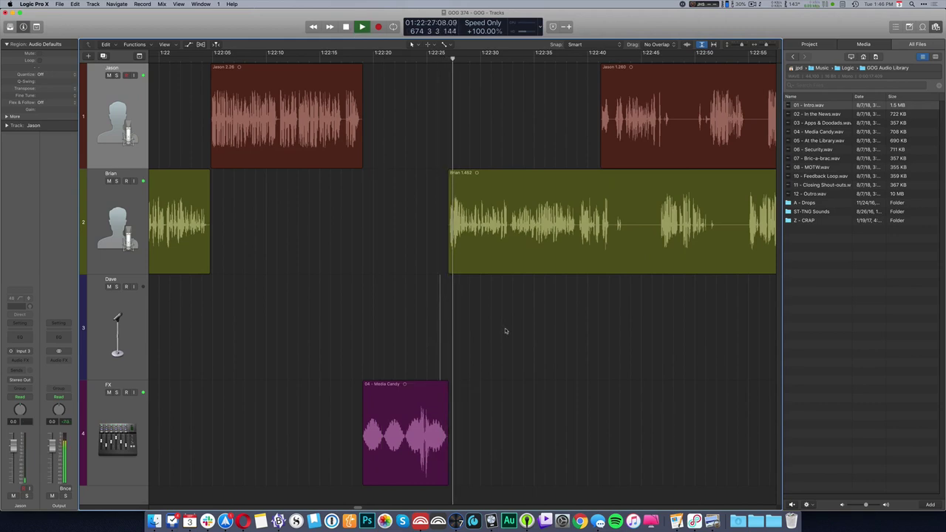
# - Remove the silence on track 1 between about 1:22:58 and 1:23:23
pyautogui.hscroll(10, 453, 318)
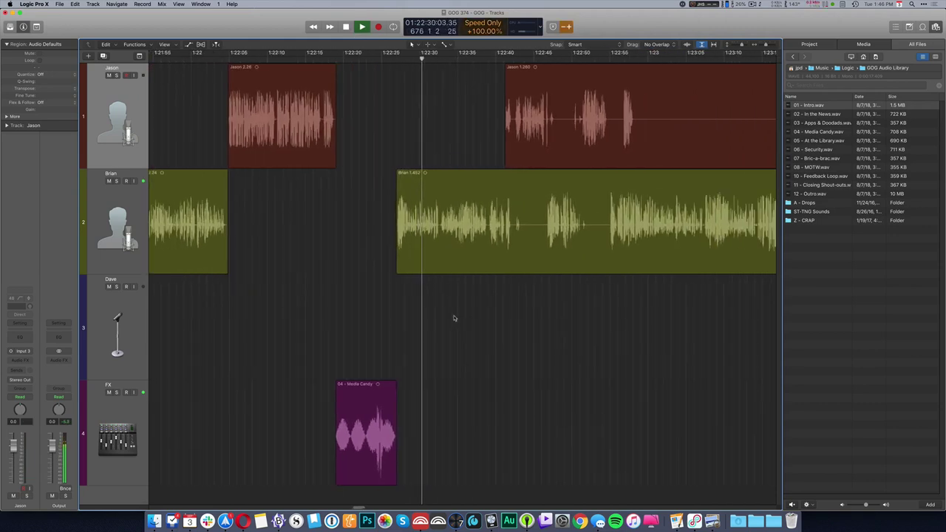
pyautogui.click(406, 121)
pyautogui.moveTo(406, 121); pyautogui.dragTo(598, 121)
pyautogui.press('Delete')
# - Remove the silences on track 2 at about 1:22:43 to 1:22:46 and 1:22:52 to 1:22:54, and on track 1 at about 1:22:48 to 1:22:50
pyautogui.moveTo(289, 237); pyautogui.dragTo(313, 236)
pyautogui.press('Delete')
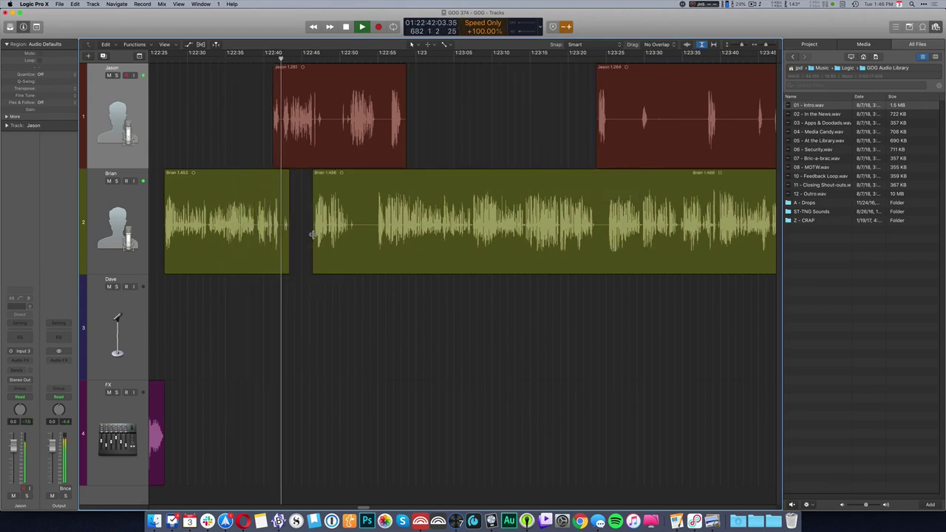
pyautogui.moveTo(357, 236); pyautogui.dragTo(375, 237)
pyautogui.press('Delete')
pyautogui.moveTo(325, 130); pyautogui.dragTo(340, 130)
pyautogui.press('Delete')
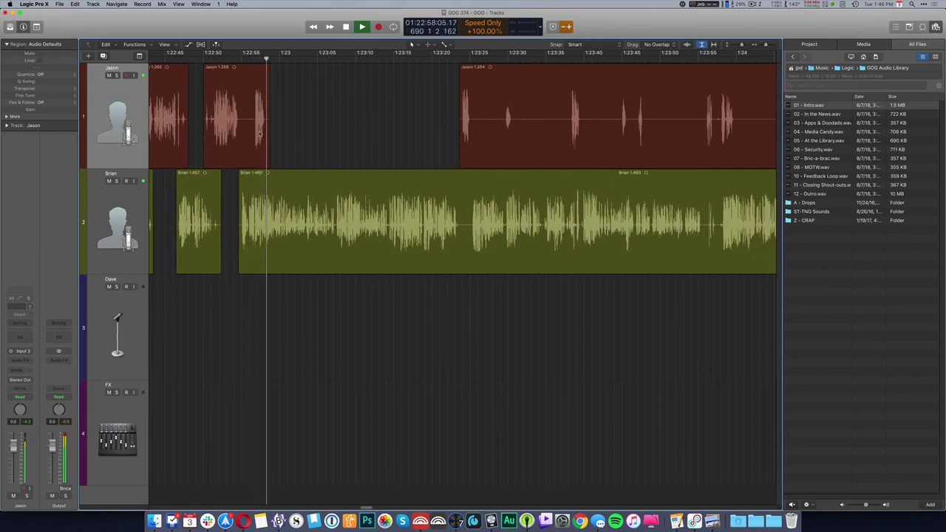
# - Remove the silences between the short track 1 interjections from about 1:23:26 to 1:23:56, and the silence from about 1:24:00 to 1:24:23
pyautogui.hscroll(3, 323, 142)
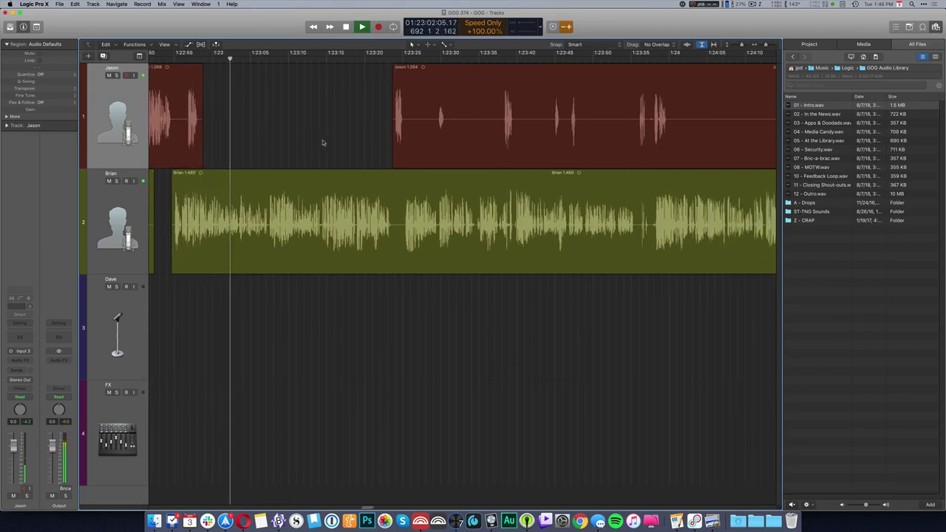
pyautogui.moveTo(364, 122); pyautogui.dragTo(591, 120)
pyautogui.press('Delete')
pyautogui.press('Delete')
pyautogui.press('Delete')
pyautogui.press('Delete')
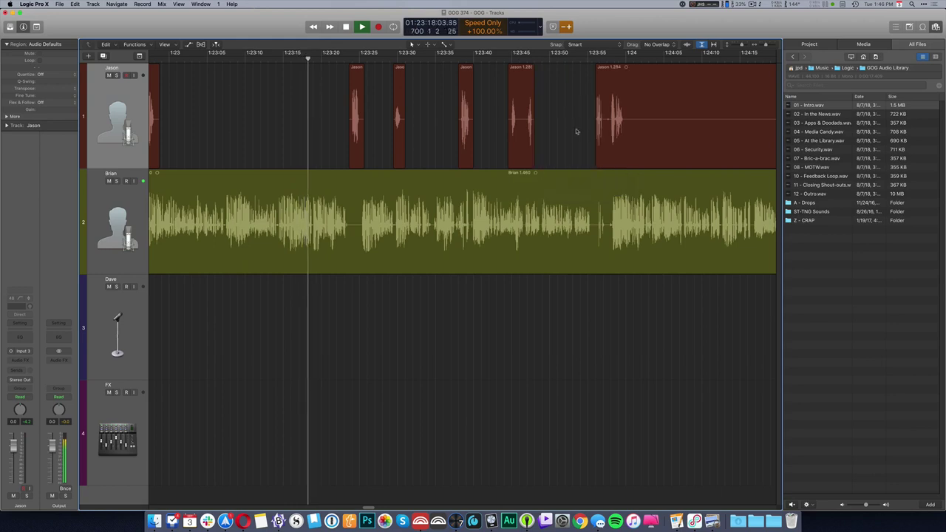
pyautogui.moveTo(394, 124); pyautogui.dragTo(567, 124)
pyautogui.press('Delete')
# - Replay the passage from about 1:23:50 to check the overlap between the short track 1 clip and track 2 near 1:23:58
pyautogui.hscroll(-2, 429, 145)
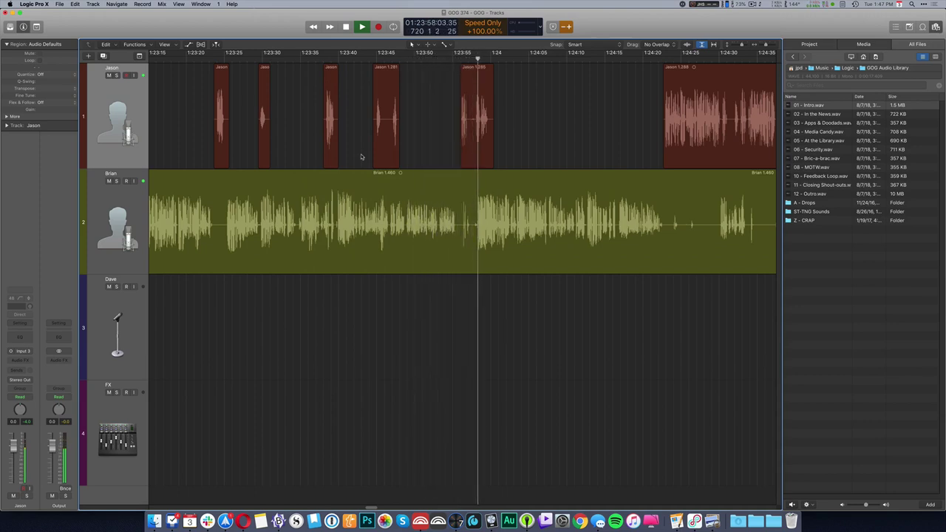
pyautogui.keyDown('super'); pyautogui.click(418, 144); pyautogui.keyUp('super')
pyautogui.press('space')
pyautogui.hscroll(3, 445, 367)
pyautogui.click(328, 318)
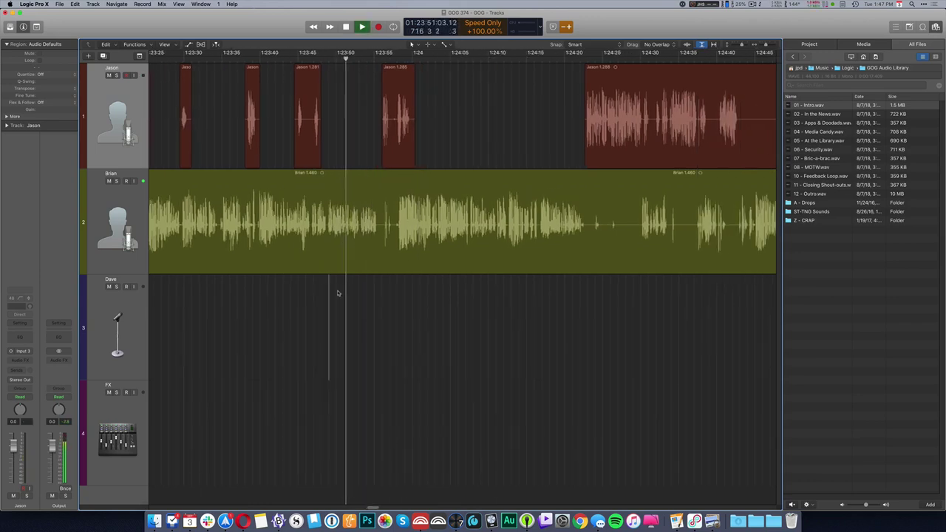
pyautogui.scroll(5, 378, 324)
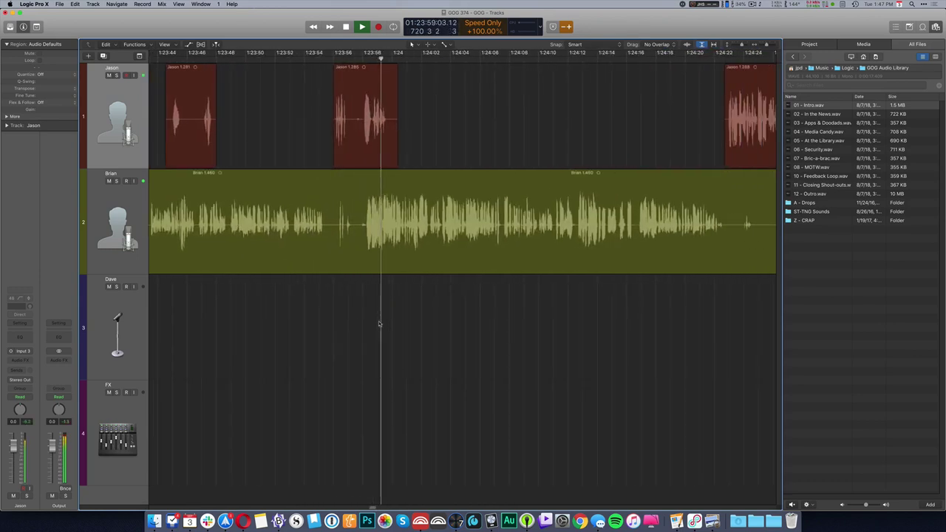
# - Delete the track 1 audio from about 1:23:58 to 1:24:00 and the short pause on track 2 at about 1:23:57
pyautogui.moveTo(353, 147); pyautogui.dragTo(439, 138)
pyautogui.press('Delete')
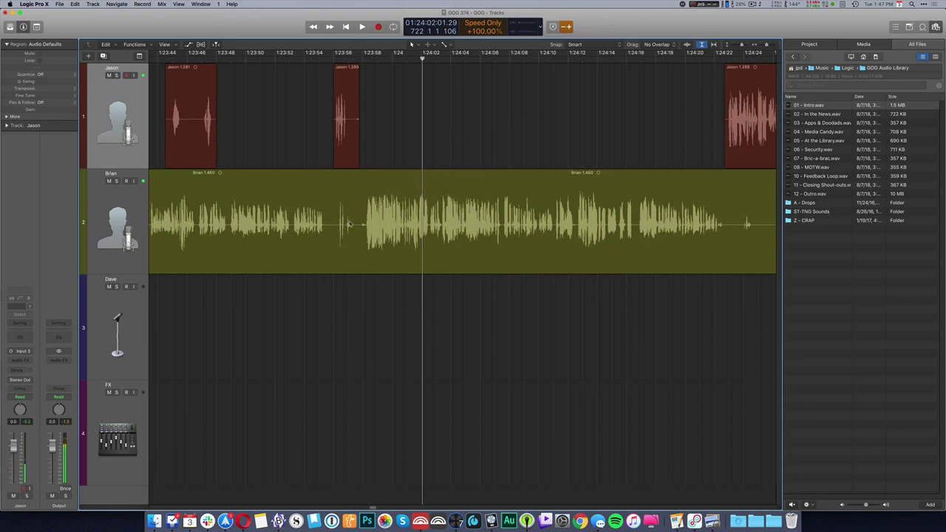
pyautogui.moveTo(353, 227); pyautogui.dragTo(366, 227)
pyautogui.press('Delete')
# - Shift all regions after the track 2 cut earlier to close the gap, and replay the edit
pyautogui.click(373, 227)
pyautogui.hotkey('shift', 'f')
pyautogui.click(297, 148)
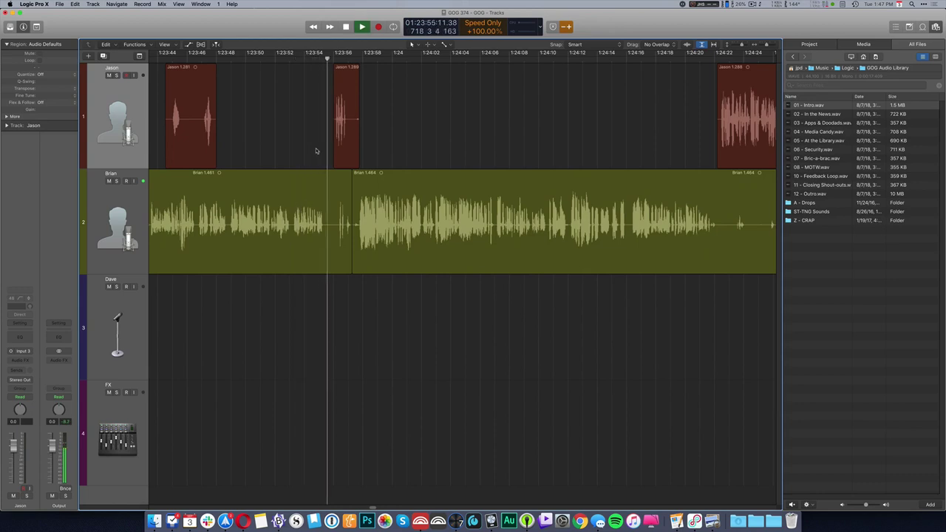
# - Delete another short stretch of track 2 near the previous cut, closing the gap with all following regions, and replay the edit
pyautogui.scroll(5, 316, 151)
pyautogui.moveTo(388, 226); pyautogui.dragTo(455, 252)
pyautogui.press('Delete')
pyautogui.click(449, 141)
pyautogui.hotkey('shift', 'f')
pyautogui.moveTo(456, 118); pyautogui.dragTo(408, 118)
pyautogui.click(361, 135)
pyautogui.press('space')
# - Delete the silence on track 2 from about 1:24:21 to 1:24:22 and select all regions that follow
pyautogui.hscroll(-5, 474, 326)
pyautogui.hscroll(5, 467, 329)
pyautogui.hscroll(-3, 433, 329)
pyautogui.hscroll(3, 429, 329)
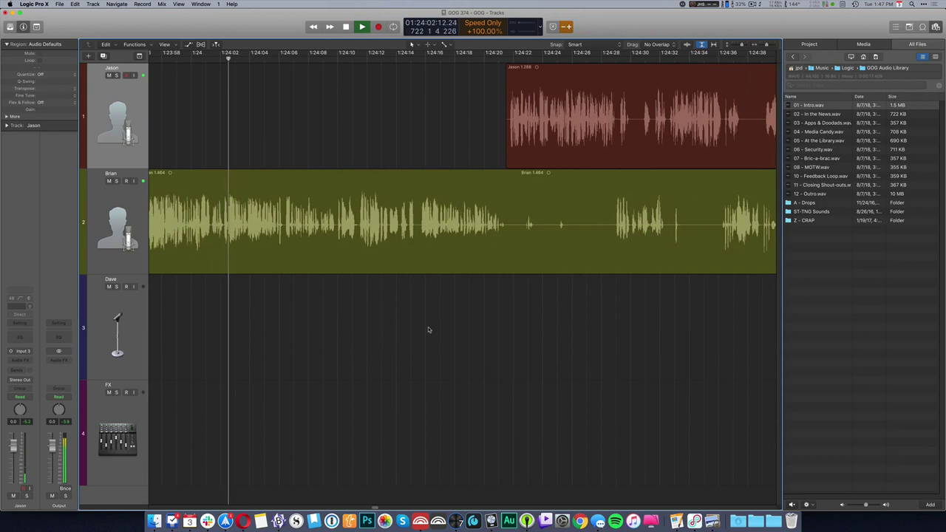
pyautogui.moveTo(507, 226); pyautogui.dragTo(525, 233)
pyautogui.press('Delete')
pyautogui.click(535, 121)
pyautogui.hotkey('shift', 'f')
pyautogui.moveTo(535, 120); pyautogui.dragTo(534, 119)
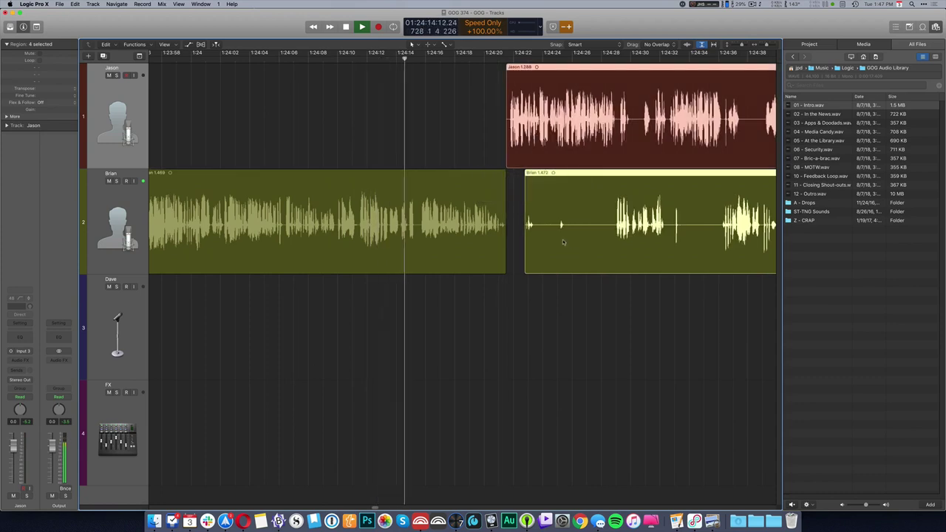
# - Delete the silent stretches on track 2 between about 1:24:23 and 1:24:36, keeping the short utterances
pyautogui.moveTo(538, 222); pyautogui.dragTo(613, 230)
pyautogui.press('Delete')
pyautogui.press('Delete')
pyautogui.hscroll(5, 559, 224)
pyautogui.moveTo(510, 226); pyautogui.dragTo(546, 231)
pyautogui.press('Delete')
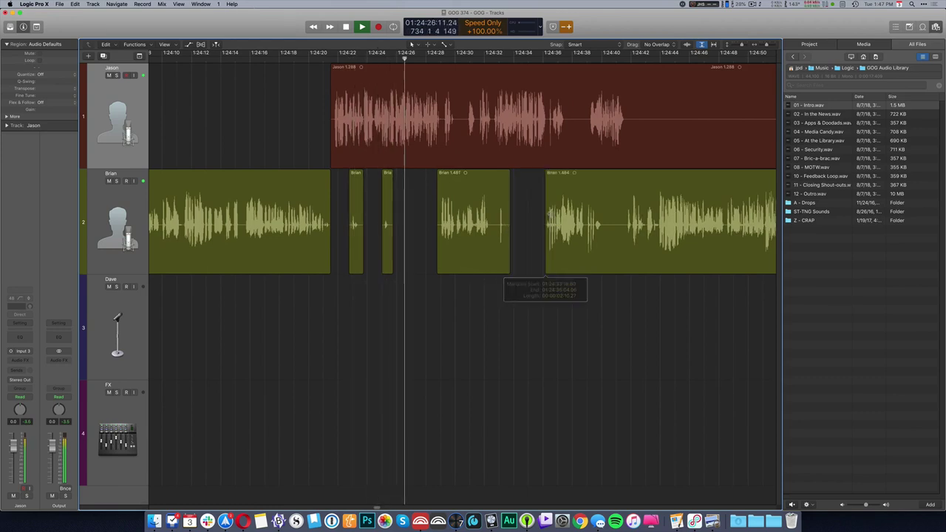
# - Delete the silence on track 1 from about 1:24:37 to 1:24:39 and from 1:24:41 to 1:25:06
pyautogui.moveTo(567, 159); pyautogui.dragTo(588, 159)
pyautogui.press('Delete')
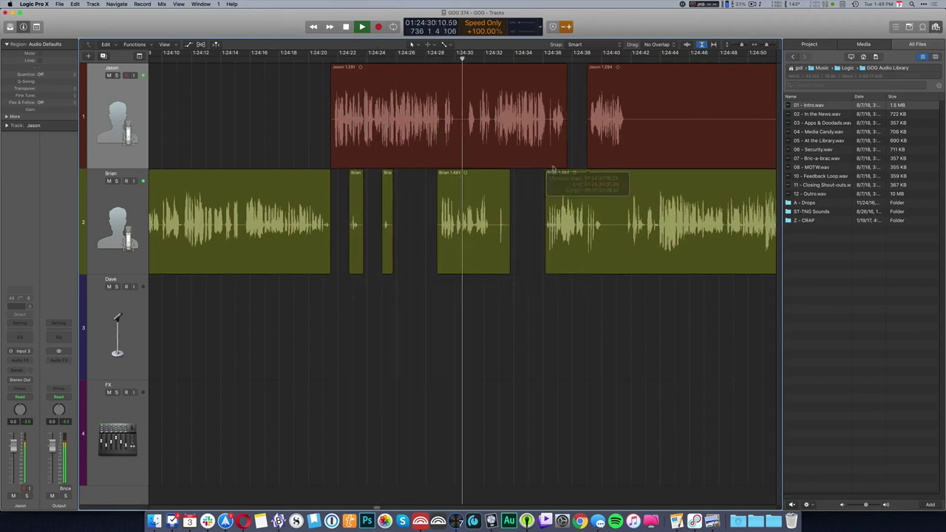
pyautogui.hscroll(7, 527, 194)
pyautogui.moveTo(374, 120); pyautogui.dragTo(739, 162)
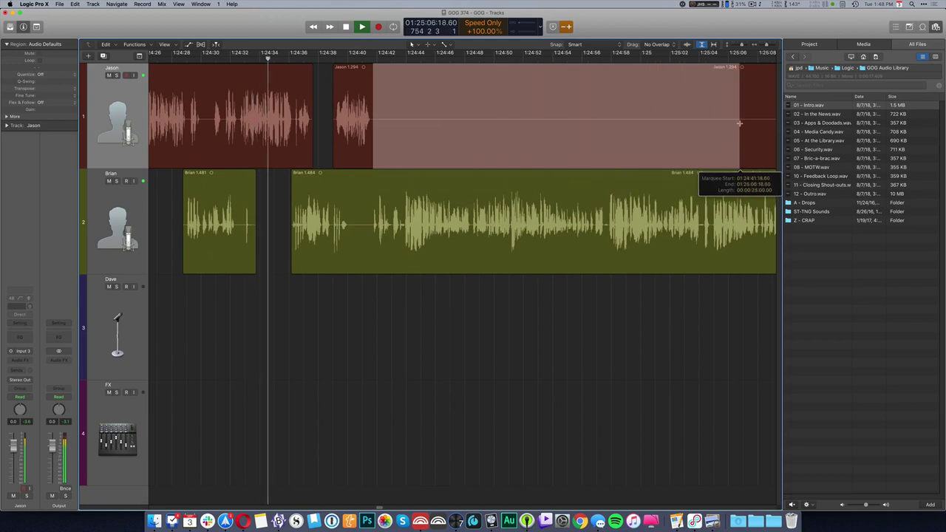
pyautogui.press('Delete')
# - Delete the silence on track 2 at about 1:24:40 and the silent stretches on track 1 between about 1:25:06 and 1:25:28
pyautogui.moveTo(349, 226); pyautogui.dragTo(369, 235)
pyautogui.press('Delete')
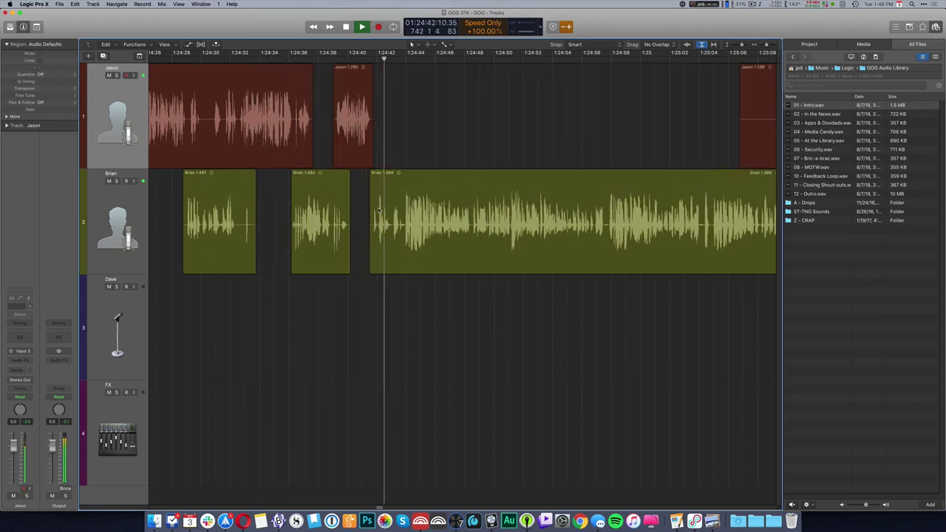
pyautogui.press('super+Left')
pyautogui.hscroll(3, 410, 197)
pyautogui.moveTo(449, 110); pyautogui.dragTo(734, 128)
pyautogui.press('Delete')
pyautogui.press('Delete')
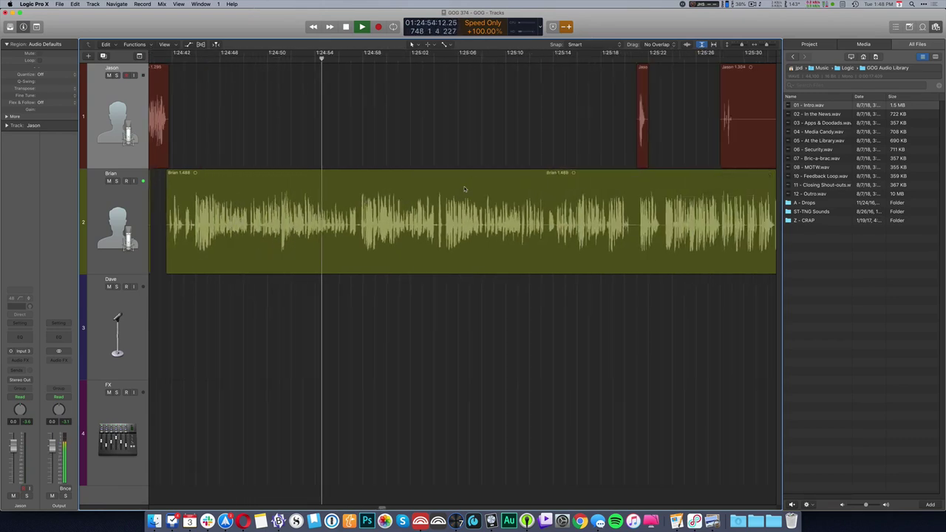
# - Delete the silent stretches on track 1 between about 1:25:30 and 1:25:53, keeping the short utterance at about 1:25:40
pyautogui.scroll(-5, 464, 190)
pyautogui.press('super+Left')
pyautogui.moveTo(560, 118); pyautogui.dragTo(717, 124)
pyautogui.press('Delete')
pyautogui.press('Delete')
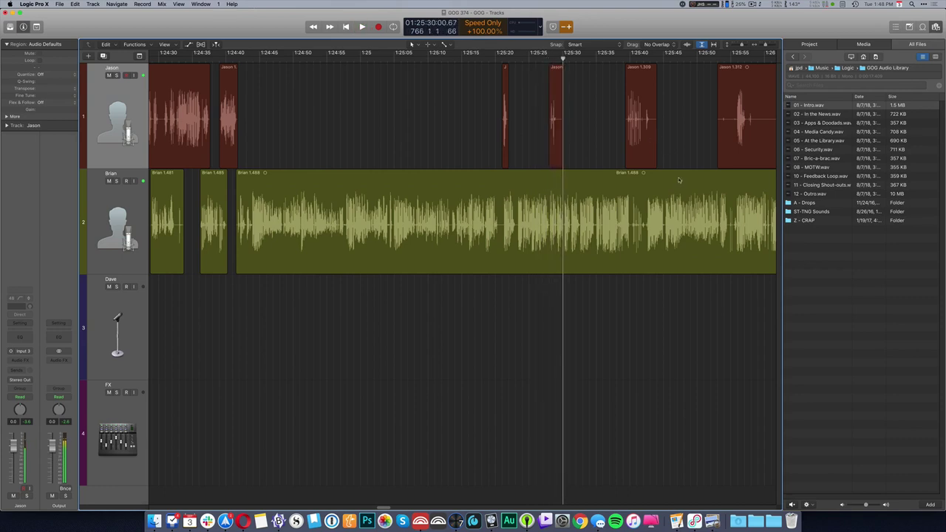
# - Play back track 2 around 1:25:23 at a closer zoom and examine the boundaries of the spoken passage
pyautogui.keyDown('super'); pyautogui.click(515, 262); pyautogui.keyUp('super')
pyautogui.press('space')
pyautogui.press('super+Right')
pyautogui.press('super+Right')
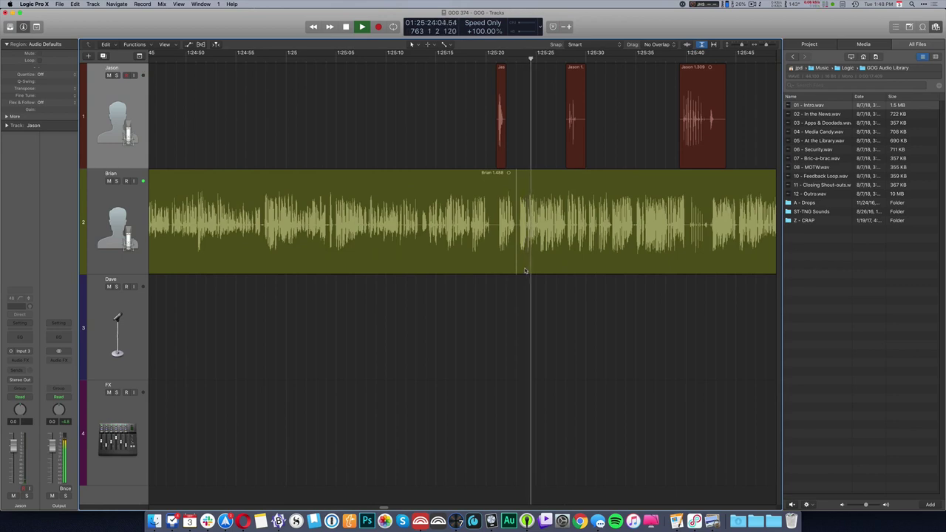
pyautogui.press('super+Right')
pyautogui.press('super+Right')
pyautogui.press('super+Right')
pyautogui.press('super+Right')
pyautogui.press('super+Right')
pyautogui.press('space')
pyautogui.keyDown('super'); pyautogui.click(621, 229); pyautogui.keyUp('super')
pyautogui.press('space')
pyautogui.keyDown('super'); pyautogui.click(612, 228); pyautogui.keyUp('super')
pyautogui.press('space')
pyautogui.press('space')
# - Try to cut about one second from track 2 at 1:25:23, close the gap, and play across the cut
pyautogui.moveTo(612, 230); pyautogui.dragTo(544, 234)
pyautogui.press('Delete')
pyautogui.click(626, 229)
pyautogui.hotkey('shift', 'f')
pyautogui.moveTo(626, 228); pyautogui.dragTo(558, 226)
pyautogui.click(446, 235)
pyautogui.press('space')
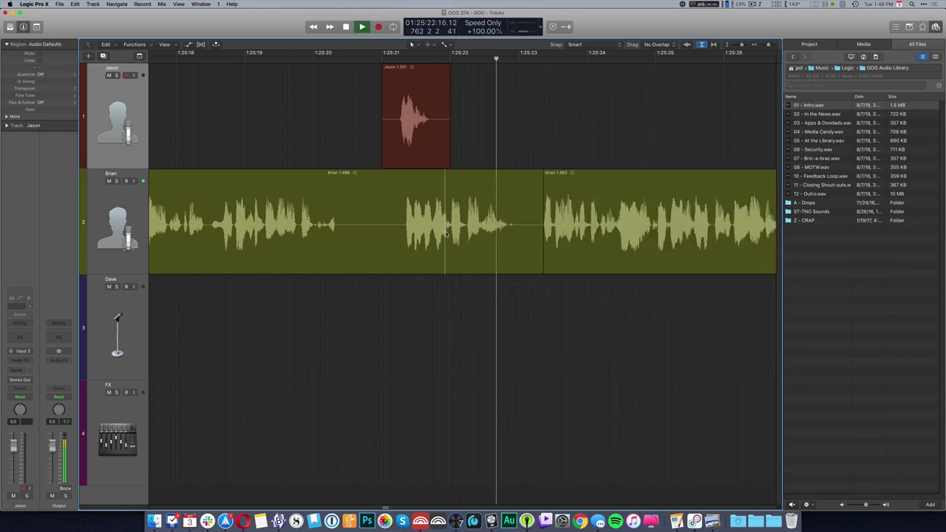
# - Undo the gap closing and the track 2 cut, and replay the restored passage from about 1:25:23
pyautogui.press('space')
pyautogui.press('super+z')
pyautogui.press('super+z')
pyautogui.click(549, 303)
pyautogui.keyDown('super'); pyautogui.click(553, 271); pyautogui.keyUp('super')
pyautogui.press('space')
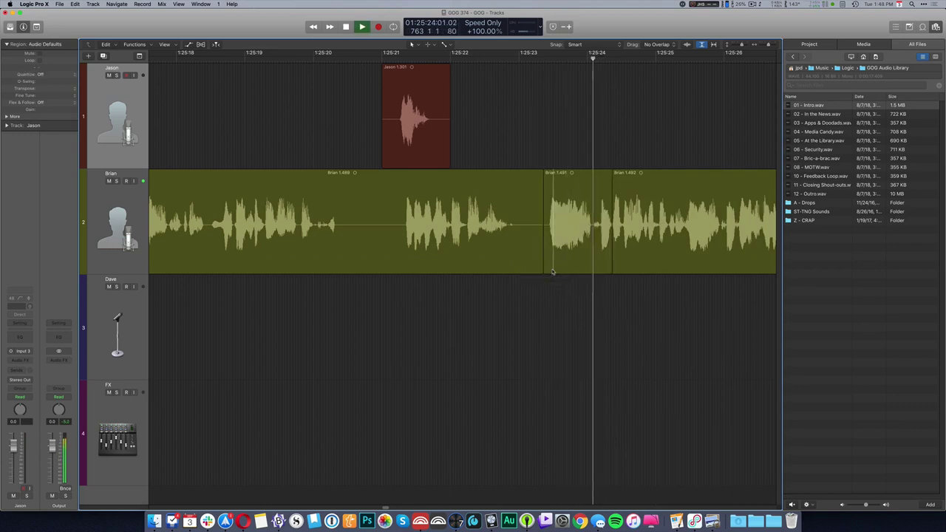
# - Delete the silence on track 1 on both sides of the faint sound at about 1:25:53
pyautogui.press('super+Left')
pyautogui.press('super+Left')
pyautogui.press('super+Left')
pyautogui.hscroll(3, 597, 325)
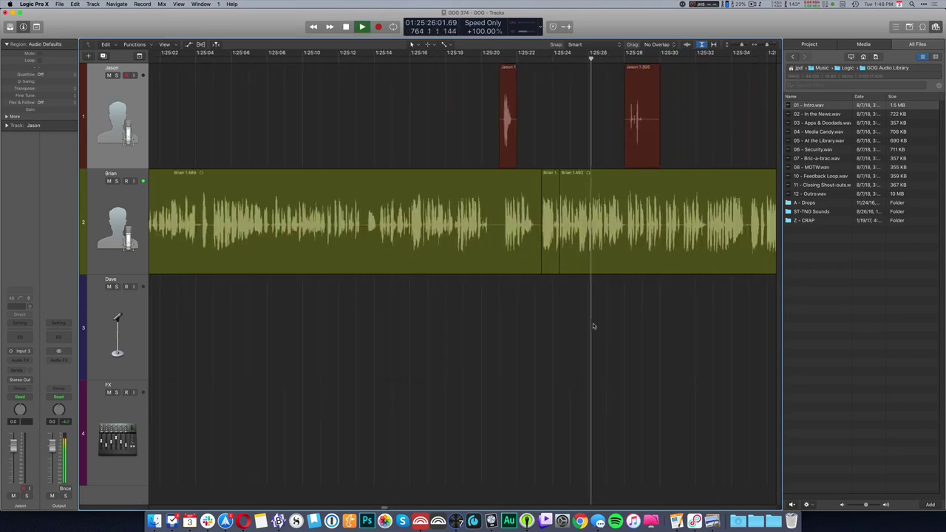
pyautogui.hscroll(5, 506, 337)
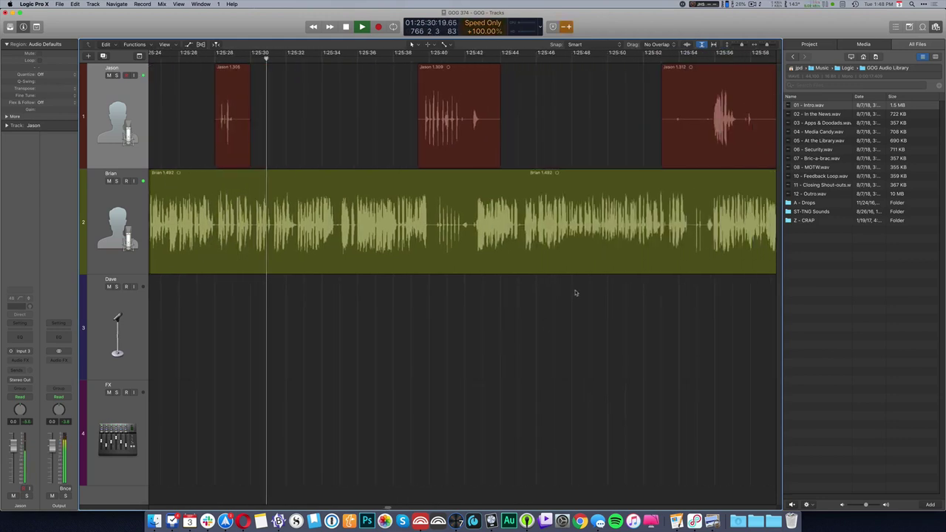
pyautogui.moveTo(644, 111)
pyautogui.mouseDown()
pyautogui.moveTo(679, 136)
pyautogui.moveTo(670, 136)
pyautogui.moveTo(713, 143)
pyautogui.mouseUp()
pyautogui.press('Delete')
pyautogui.press('Delete')
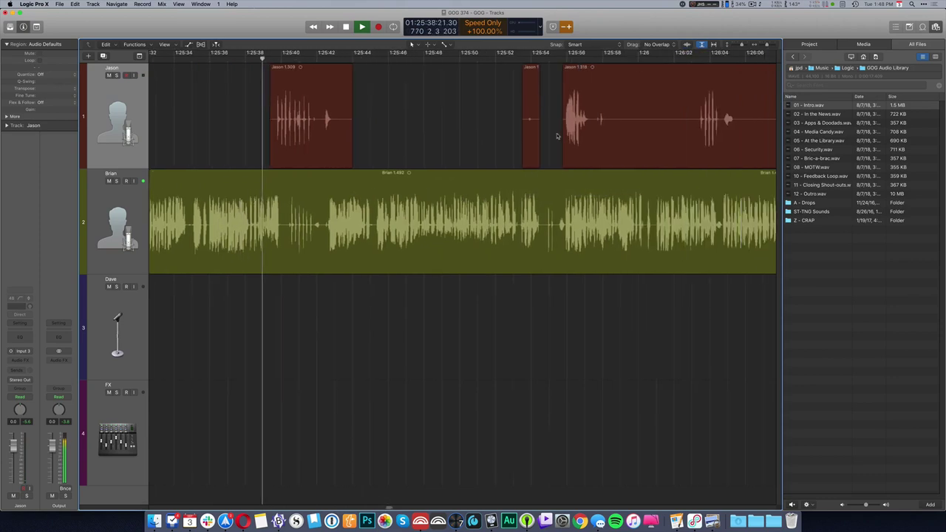
# - Delete the silence on track 1 from about 1:25:58 to 1:26:03 and from about 1:26:05 to 1:26:16
pyautogui.moveTo(605, 124); pyautogui.dragTo(697, 159)
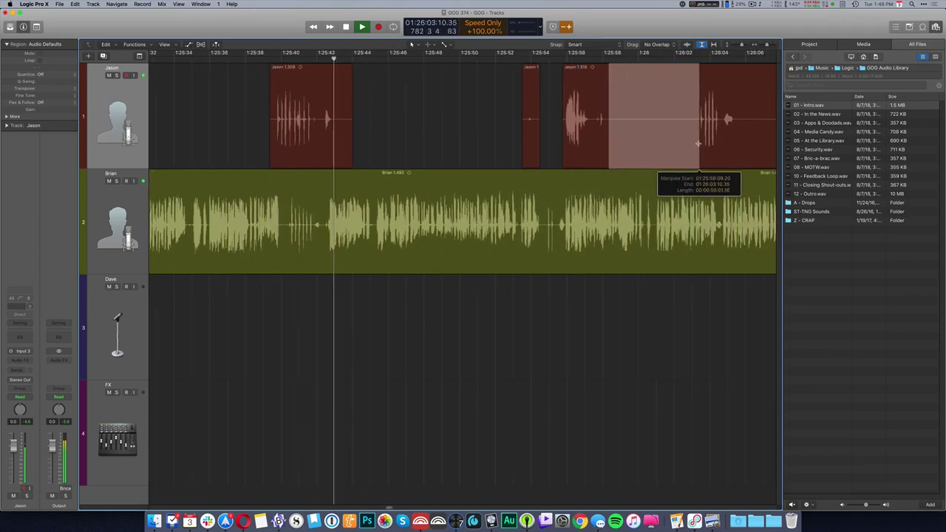
pyautogui.press('Delete')
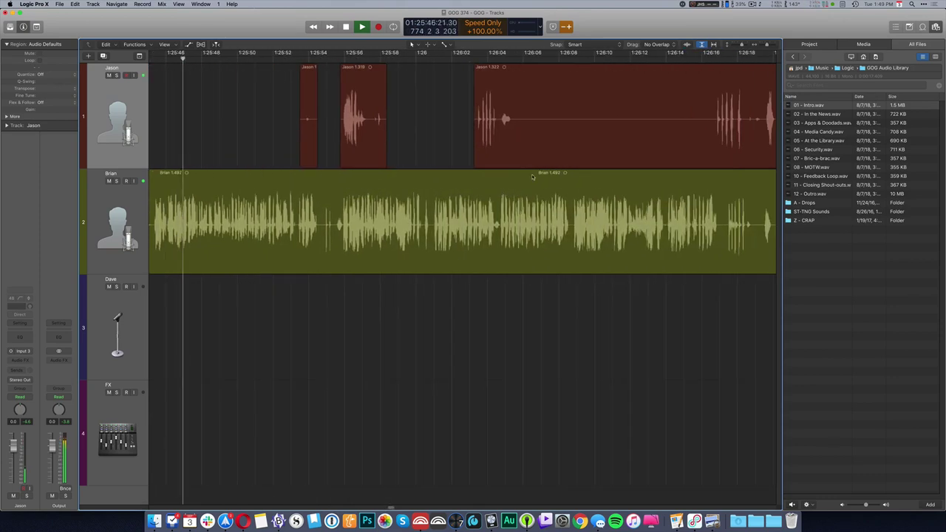
pyautogui.moveTo(514, 137); pyautogui.dragTo(730, 142)
pyautogui.press('Delete')
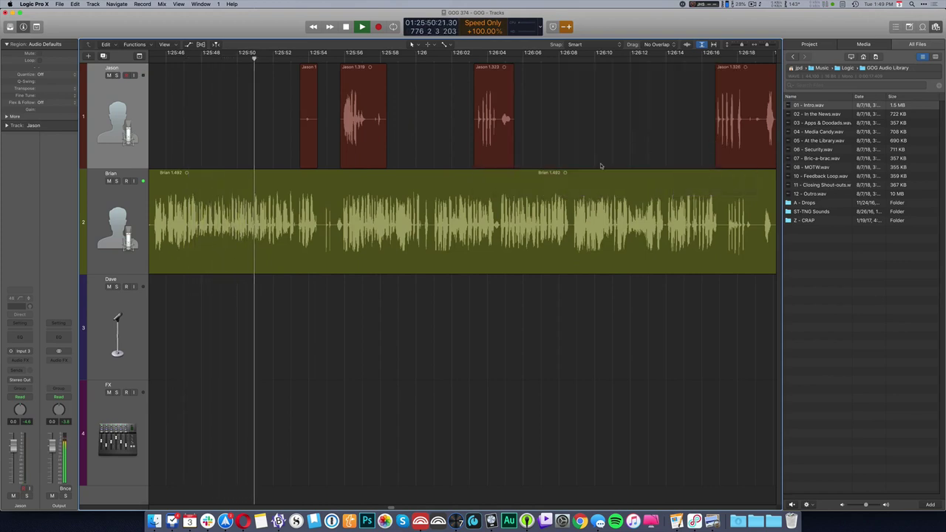
# - Delete the two short track 1 regions at about 1:25:53 and 1:25:56
pyautogui.click(312, 136)
pyautogui.press('Delete')
pyautogui.click(357, 122)
pyautogui.press('Delete')
# - Delete the silence on track 2 from about 1:26:20 to 1:26:23 and the silent stretches on track 1 between 1:26:27 and 1:26:39
pyautogui.moveTo(581, 222); pyautogui.dragTo(630, 221)
pyautogui.press('Delete')
pyautogui.moveTo(504, 120); pyautogui.dragTo(728, 136)
pyautogui.press('Delete')
pyautogui.press('Delete')
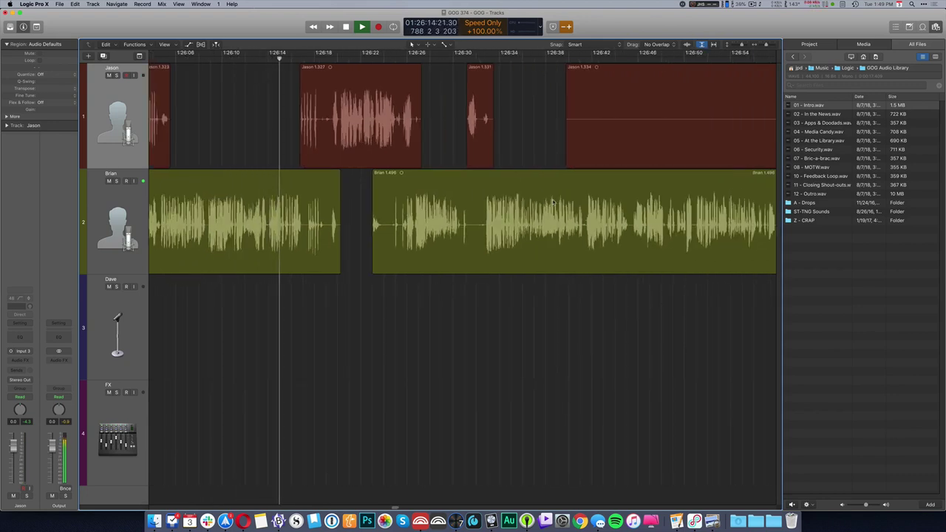
# - Delete the silence on track 1 from about 1:26:37 to 1:27:00
pyautogui.press('super+Left')
pyautogui.moveTo(465, 107); pyautogui.dragTo(618, 138)
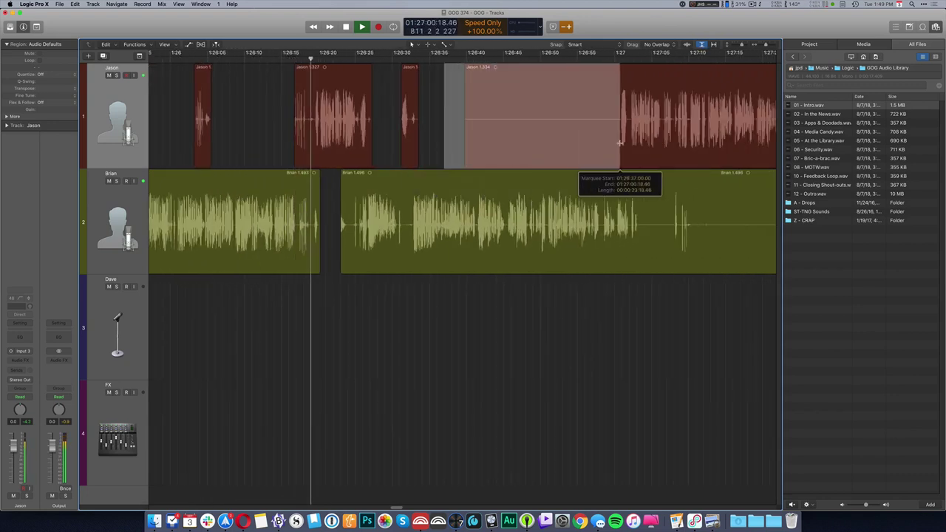
pyautogui.press('Delete')
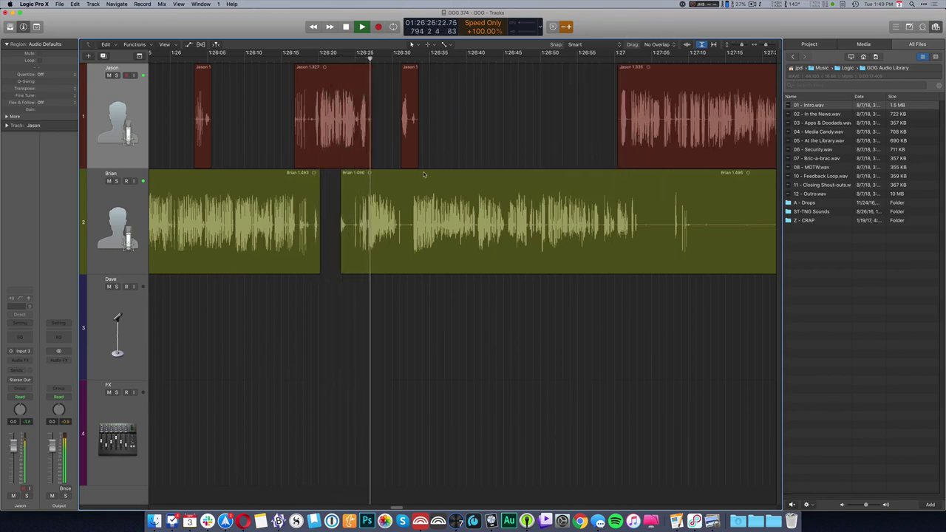
# - Delete the silent stretches on track 2 between about 1:27:03 and 1:27:32, keeping the two short interjections
pyautogui.hscroll(5, 429, 192)
pyautogui.moveTo(476, 229); pyautogui.dragTo(687, 244)
pyautogui.press('Delete')
pyautogui.press('Delete')
pyautogui.press('Delete')
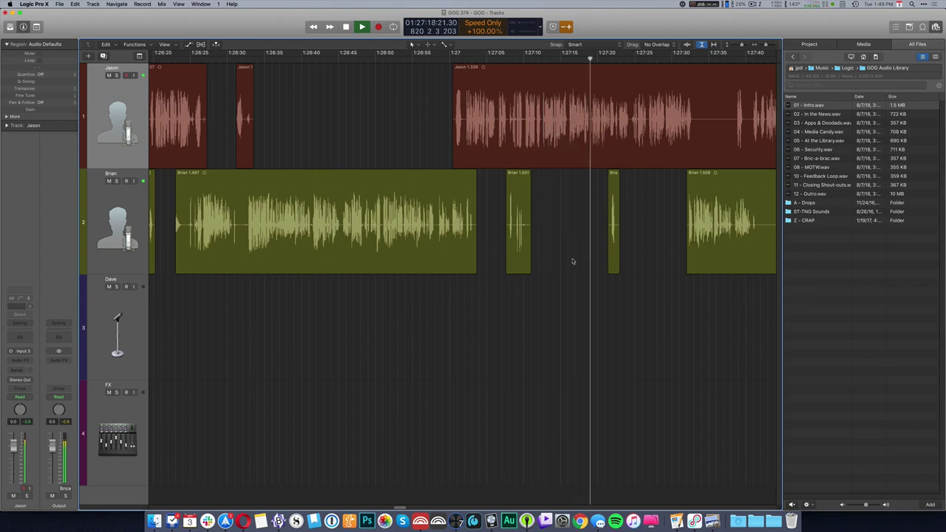
# - Delete the silence on track 1 from about 1:27:33 to 1:27:38
pyautogui.hscroll(6, 580, 259)
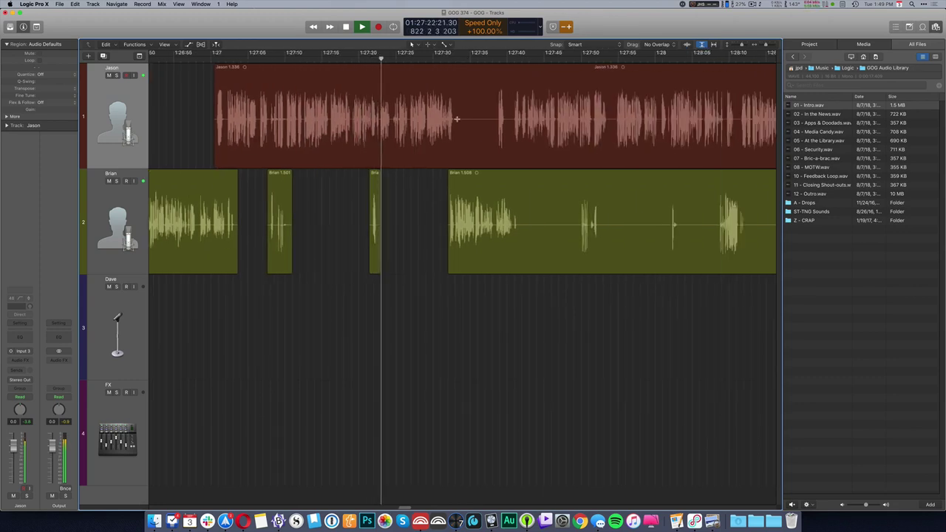
pyautogui.moveTo(456, 118); pyautogui.dragTo(496, 148)
pyautogui.press('Delete')
# - Delete the silent stretches on track 2 between about 1:27:42 and 1:28:08, keeping the short interjections
pyautogui.moveTo(519, 230); pyautogui.dragTo(667, 244)
pyautogui.press('Delete')
pyautogui.moveTo(680, 229); pyautogui.dragTo(717, 240)
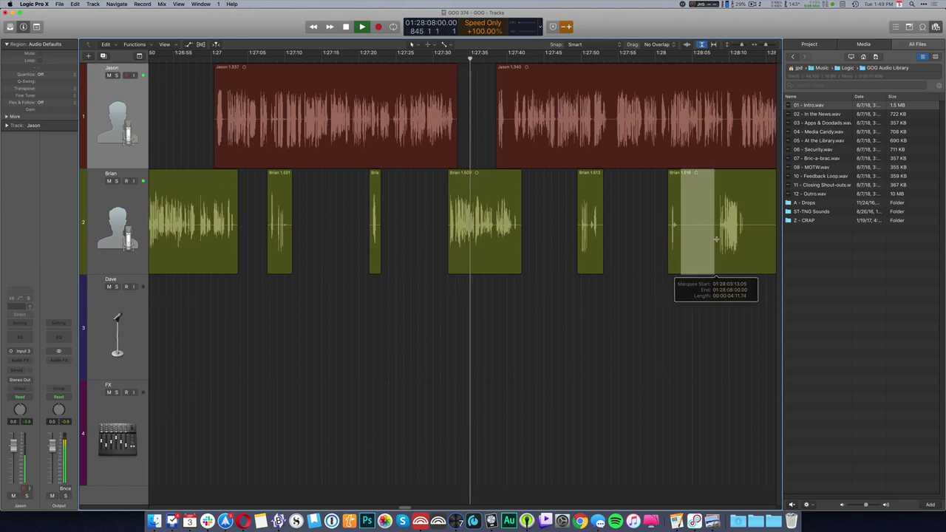
pyautogui.press('Delete')
# - Delete the silent stretches on track 2 between about 1:28:12 and 1:28:28, keeping the short interjection at about 1:28:26
pyautogui.hscroll(5, 630, 252)
pyautogui.moveTo(565, 227); pyautogui.dragTo(687, 226)
pyautogui.press('Delete')
pyautogui.press('Delete')
# - Delete the pause on track 1 from about 1:28:30 to 1:28:31
pyautogui.moveTo(697, 121)
pyautogui.mouseDown()
pyautogui.moveTo(710, 122)
pyautogui.moveTo(710, 131)
pyautogui.mouseUp()
pyautogui.click(629, 232)
pyautogui.press('Delete')
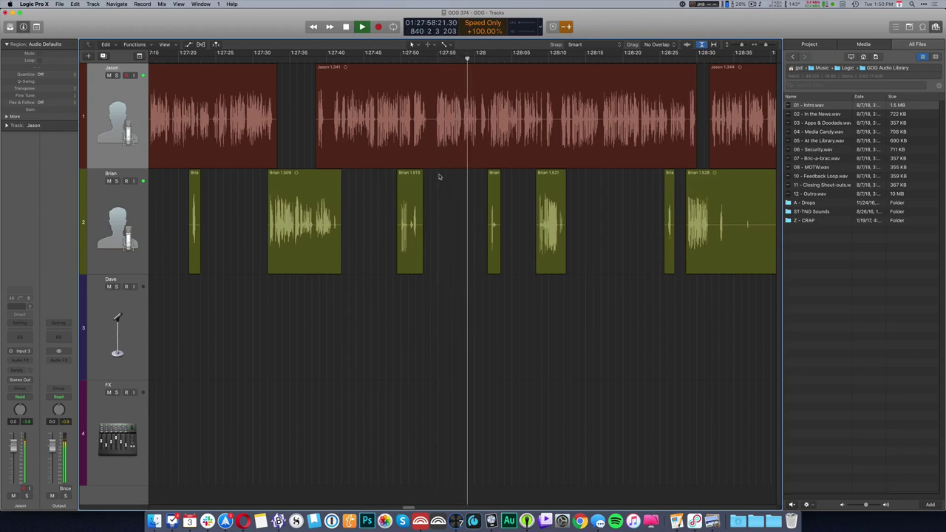
# - Delete the silence on track 2 from about 1:28:37 to 1:28:48 and from about 1:28:52 to 1:29:03
pyautogui.hscroll(5, 444, 181)
pyautogui.moveTo(573, 227); pyautogui.dragTo(647, 227)
pyautogui.press('Delete')
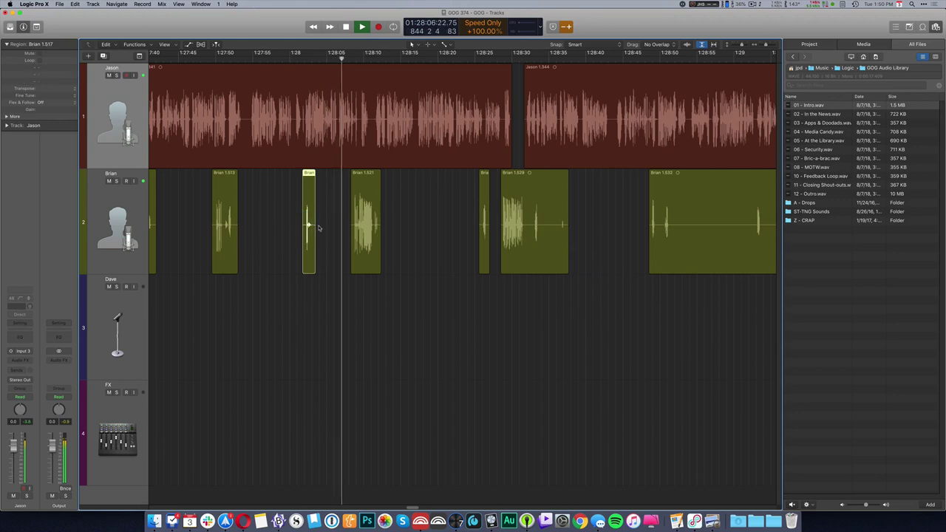
pyautogui.hscroll(4, 337, 207)
pyautogui.moveTo(546, 227); pyautogui.dragTo(629, 227)
pyautogui.press('Delete')
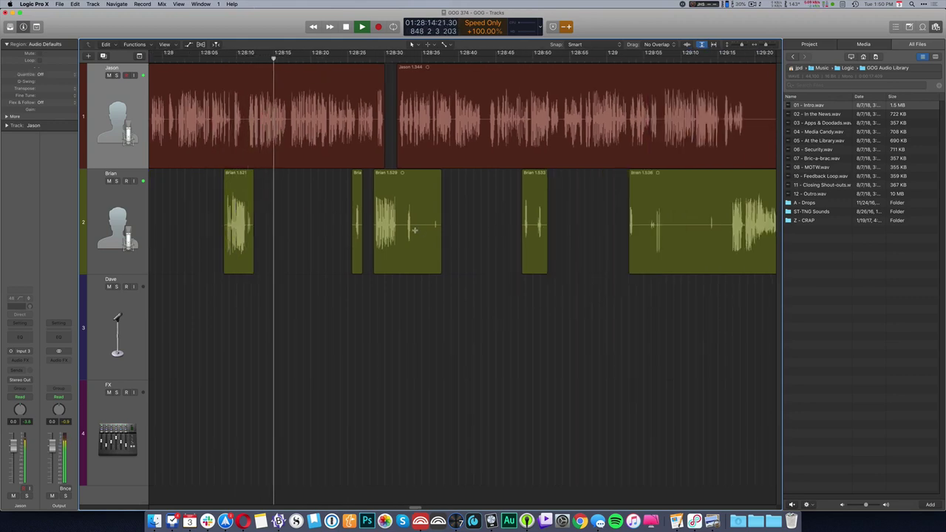
# - Delete the silence on track 2 from about 1:28:34 to 1:28:36 and the silent stretches between about 1:29:07 and 1:29:16
pyautogui.moveTo(412, 228); pyautogui.dragTo(434, 228)
pyautogui.press('Delete')
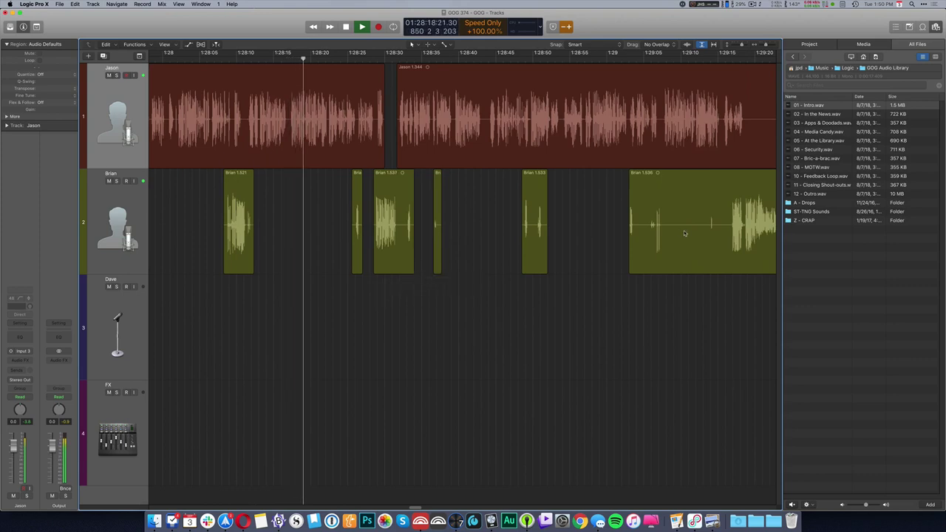
pyautogui.moveTo(663, 229); pyautogui.dragTo(730, 228)
pyautogui.press('Delete')
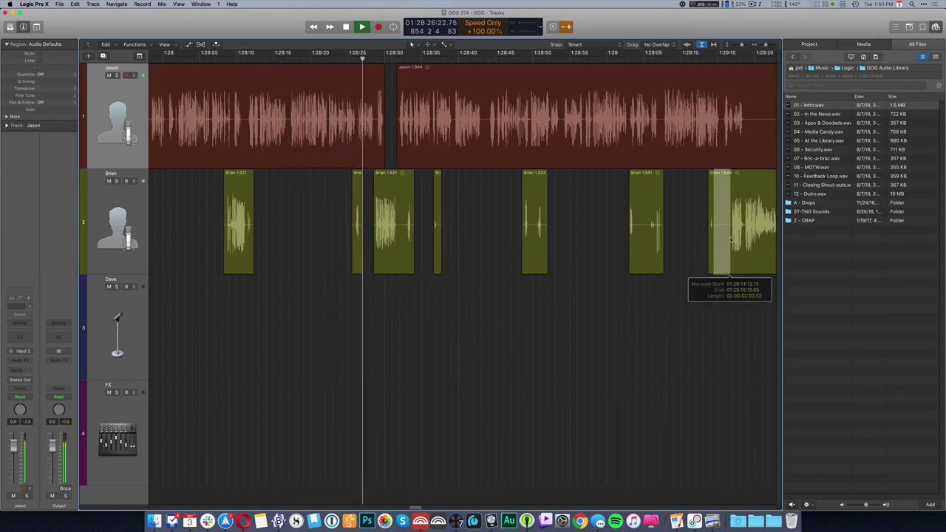
pyautogui.press('Delete')
# - Delete the end of the track 1 region from about 1:28:28 to 1:28:30 and play back the passage before it
pyautogui.scroll(8, 379, 169)
pyautogui.hscroll(-3, 377, 168)
pyautogui.moveTo(390, 134); pyautogui.dragTo(507, 144)
pyautogui.press('Delete')
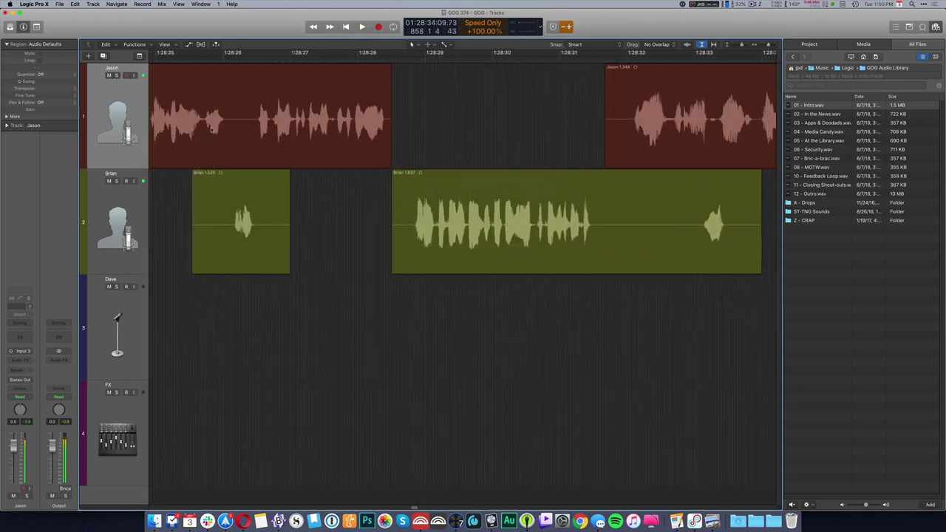
pyautogui.click(203, 127)
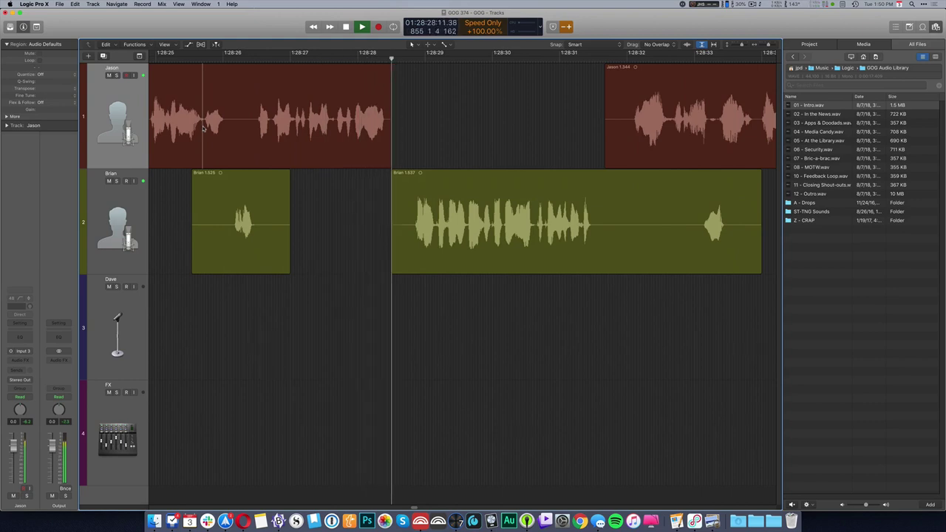
# - Move the track 2 region at 1:28:28 and all following regions about 0.3 seconds earlier, and replay the transition
pyautogui.click(419, 206)
pyautogui.hotkey('shift', 'f')
pyautogui.moveTo(418, 206); pyautogui.dragTo(396, 206)
pyautogui.click(345, 207)
pyautogui.press('space')
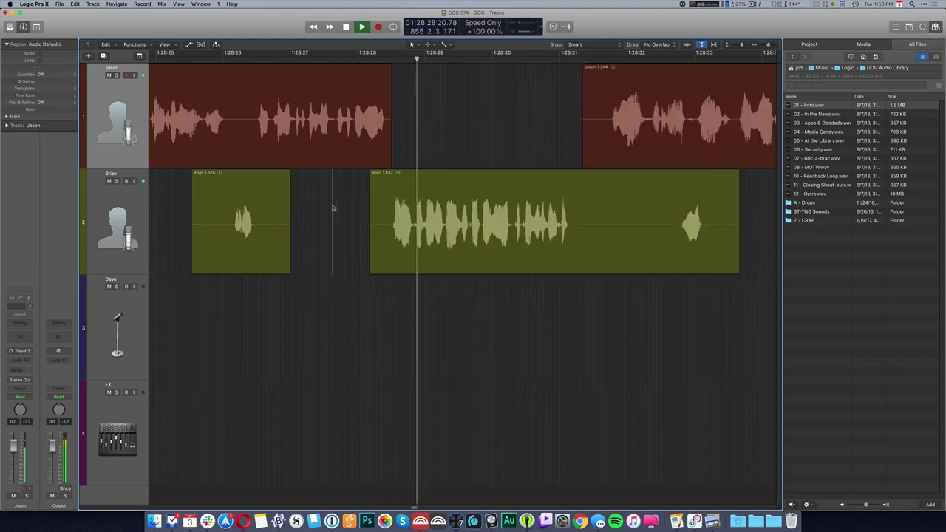
# - Cut a short passage from track 1 at about 1:28:26, closing the gap with the following regions, and replay the edit
pyautogui.click(338, 185)
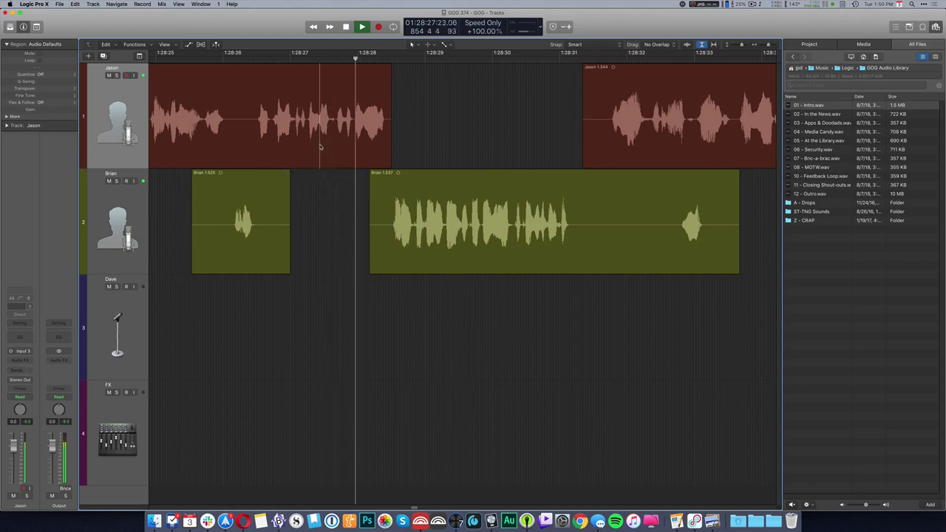
pyautogui.keyDown('ctrl'); pyautogui.keyDown('alt'); pyautogui.click(341, 225); pyautogui.keyUp('alt'); pyautogui.keyUp('ctrl')
pyautogui.keyDown('super'); pyautogui.doubleClick(362, 121); pyautogui.keyUp('super')
pyautogui.press('Delete')
pyautogui.keyDown('super'); pyautogui.moveTo(411, 221); pyautogui.dragTo(402, 238); pyautogui.keyUp('super')
pyautogui.press('Delete')
pyautogui.press('super+a')
pyautogui.press('space')
pyautogui.press('space')
pyautogui.keyDown('super'); pyautogui.click(170, 217); pyautogui.keyUp('super')
pyautogui.press('space')
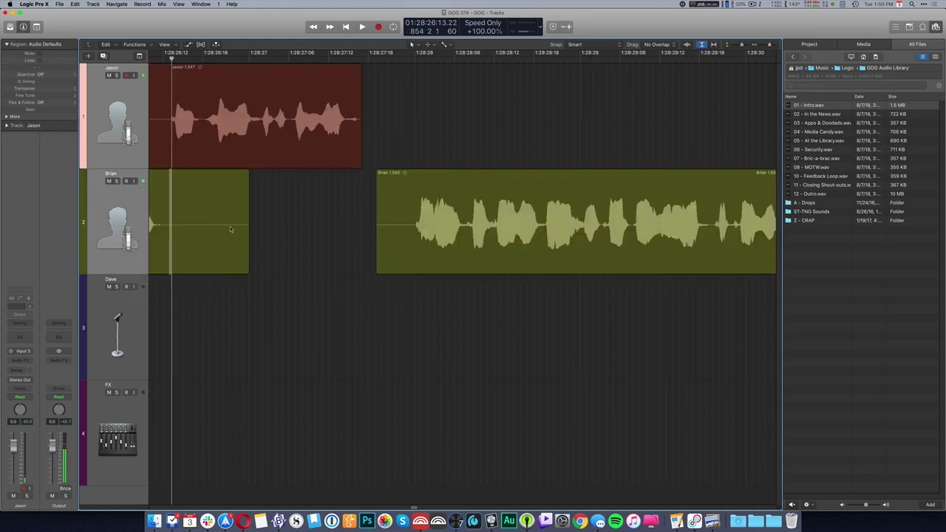
# - Move the track 2 region near 1:28:28 and all following regions about 9 frames earlier, and replay the transition
pyautogui.press('space')
pyautogui.click(434, 243)
pyautogui.hotkey('shift', 'f')
pyautogui.moveTo(433, 243); pyautogui.dragTo(372, 244)
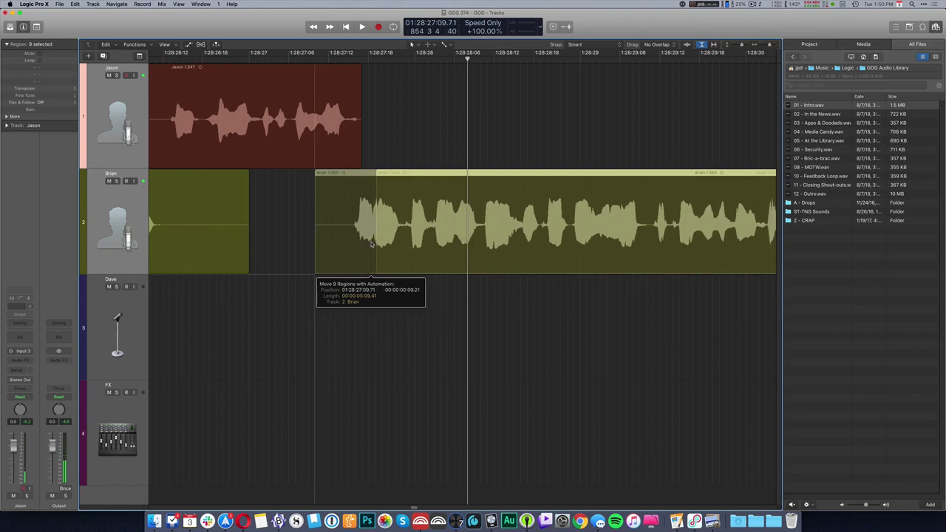
pyautogui.click(287, 236)
pyautogui.press('space')
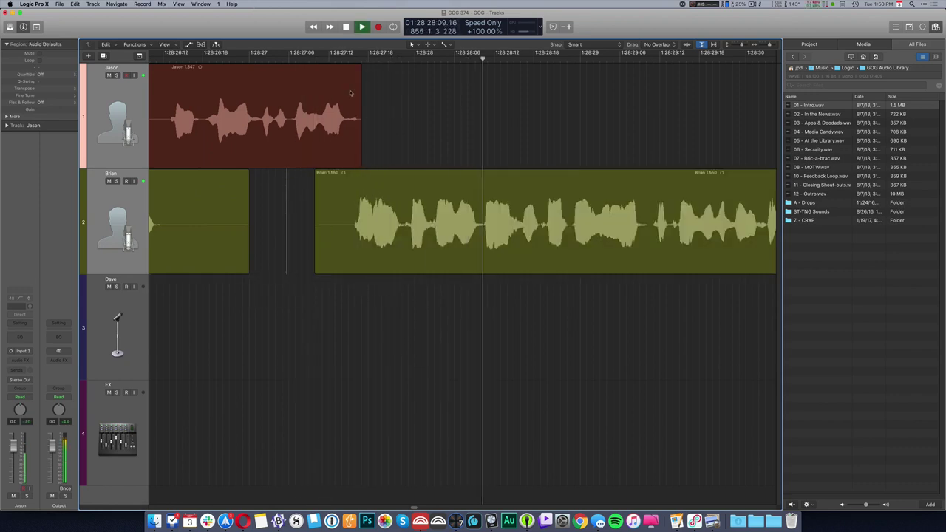
# - Delete the silence on track 2 from about 1:28:30 to 1:28:32
pyautogui.moveTo(349, 98); pyautogui.dragTo(395, 133)
pyautogui.press('super+Left')
pyautogui.press('super+Left')
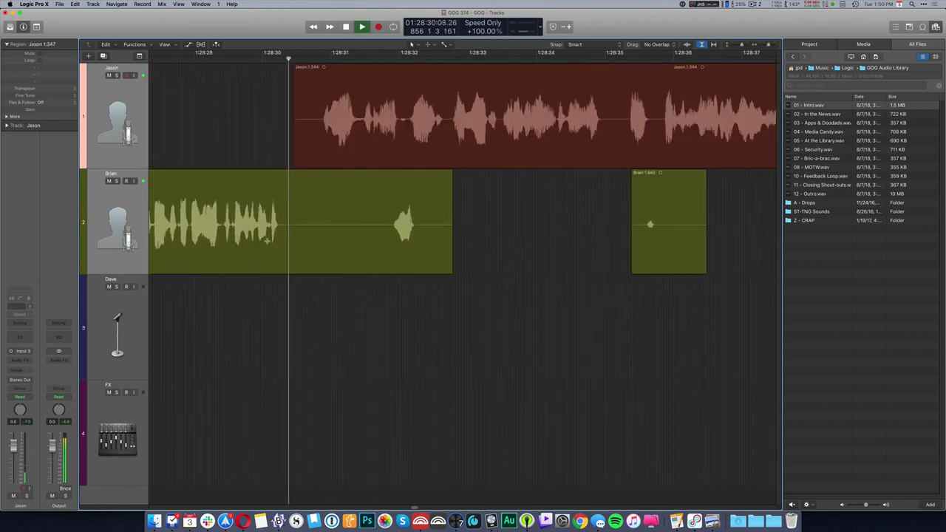
pyautogui.moveTo(284, 232); pyautogui.dragTo(390, 260)
pyautogui.press('BackSpace')
# - Move the track 1 region starting near 1:28:30 and all following regions about 0.35 seconds earlier, and replay the transition
pyautogui.press('space')
pyautogui.click(360, 121)
pyautogui.hotkey('shift', 'f')
pyautogui.moveTo(361, 120); pyautogui.dragTo(338, 121)
pyautogui.click(258, 126)
pyautogui.press('space')
# - Delete the trailing silence after the short track 2 interjections at about 1:28:32 and 1:28:35
pyautogui.moveTo(408, 228); pyautogui.dragTo(503, 238)
pyautogui.press('BackSpace')
pyautogui.moveTo(645, 227); pyautogui.dragTo(723, 238)
pyautogui.press('BackSpace')
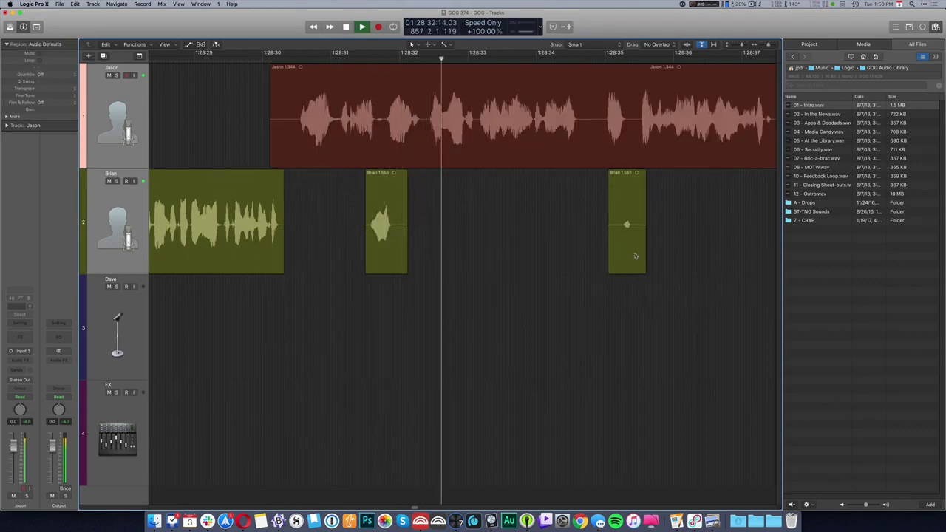
# - Delete the silence on track 2 between the interjections at about 1:28:47 and 1:28:49, and after the second one
pyautogui.press('super+Left')
pyautogui.keyDown('ctrl'); pyautogui.keyDown('alt'); pyautogui.click(634, 253); pyautogui.keyUp('alt'); pyautogui.keyUp('ctrl')
pyautogui.hscroll(5, 625, 253)
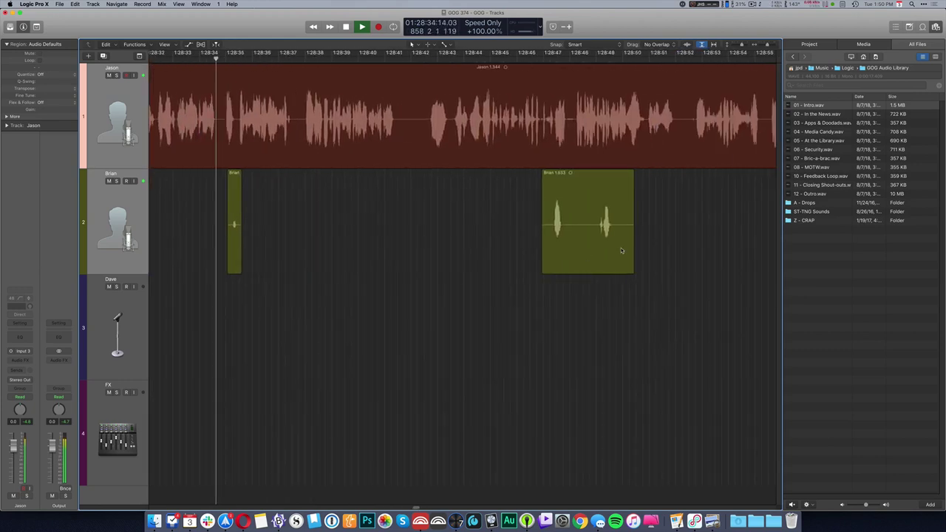
pyautogui.moveTo(562, 236); pyautogui.dragTo(652, 236)
pyautogui.press('Delete')
pyautogui.press('Delete')
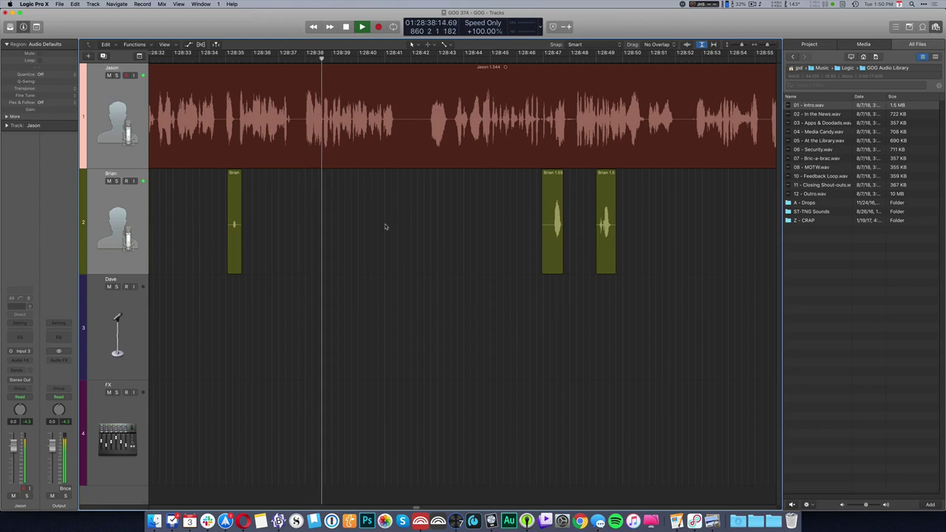
# - Shorten the pause on track 1 at about 1:28:41, moving all following regions about 0.75 seconds earlier, and replay the passage
pyautogui.scroll(4, 386, 226)
pyautogui.scroll(-3, 385, 226)
pyautogui.hscroll(5, 385, 227)
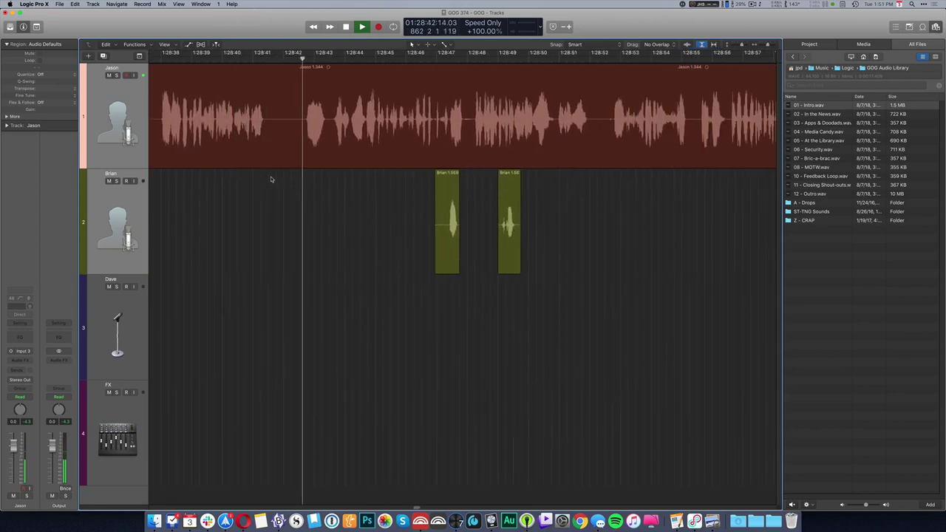
pyautogui.press('space')
pyautogui.moveTo(270, 135); pyautogui.dragTo(304, 134)
pyautogui.press('Delete')
pyautogui.keyDown('super'); pyautogui.click(211, 135); pyautogui.keyUp('super')
pyautogui.press('space')
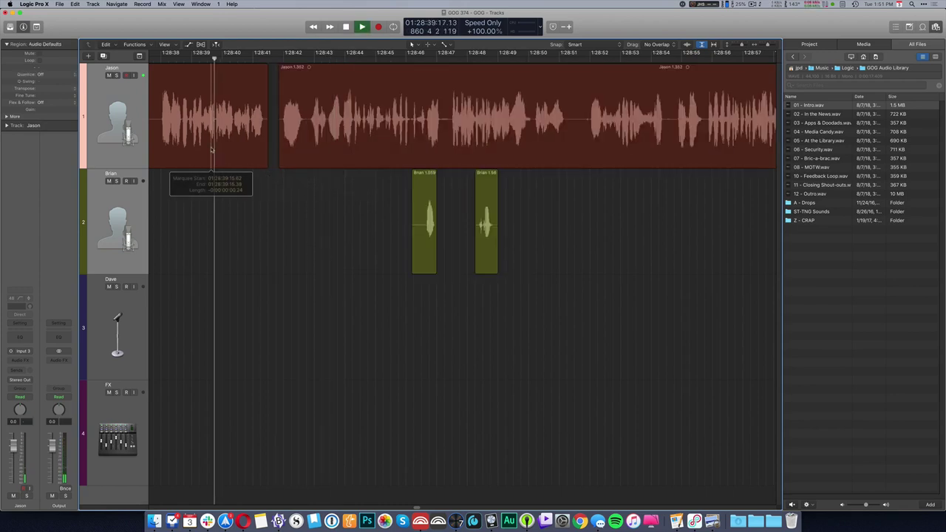
# - Delete the silence on track 2 from about 1:29:01 to 1:29:03
pyautogui.hscroll(-4, 374, 226)
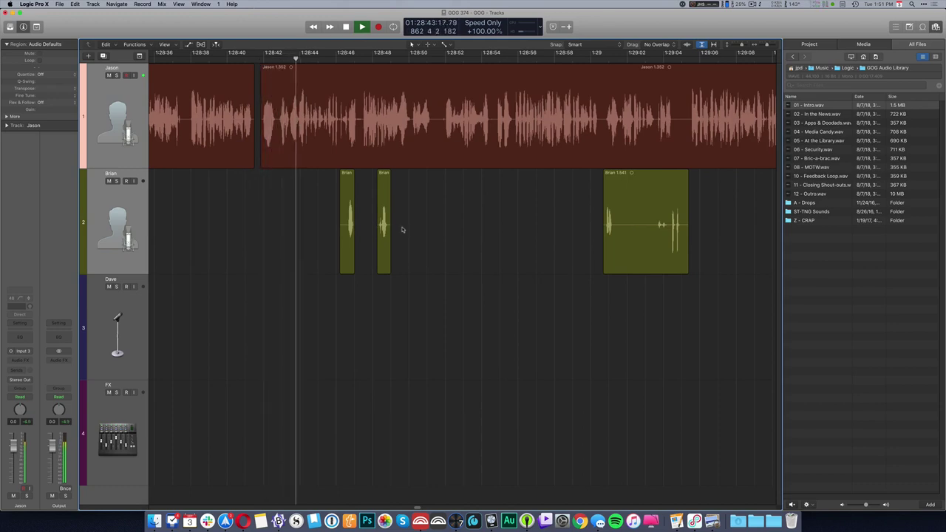
pyautogui.hscroll(5, 403, 229)
pyautogui.moveTo(536, 236); pyautogui.dragTo(573, 238)
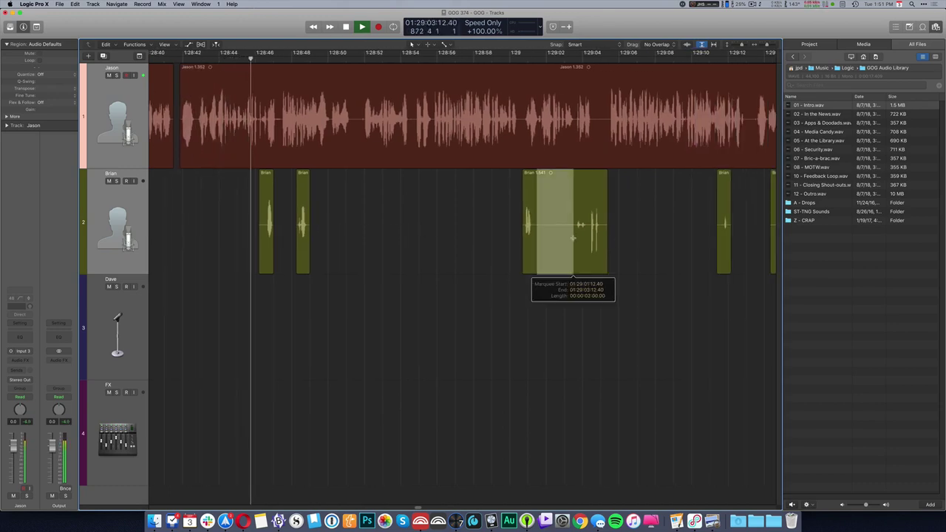
pyautogui.press('Delete')
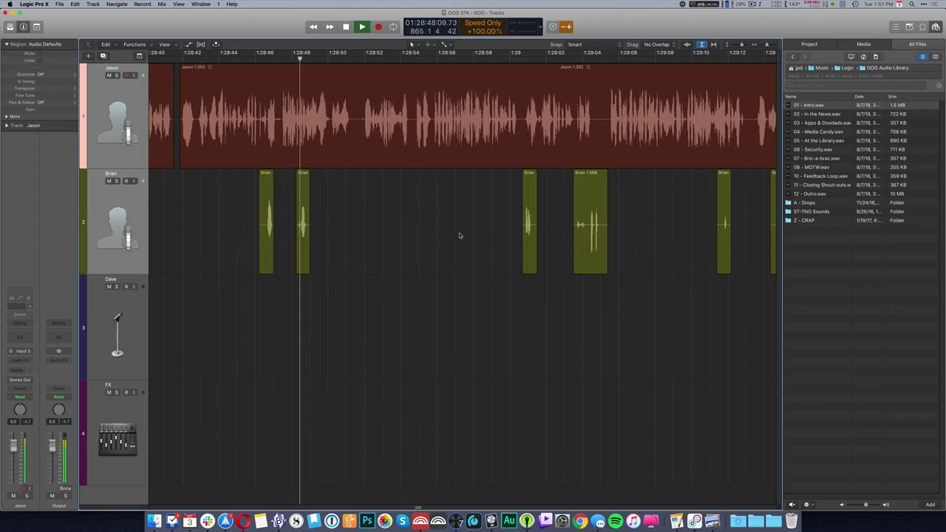
pyautogui.moveTo(351, 229); pyautogui.dragTo(304, 226)
pyautogui.press('Delete')
# - Delete the silence on track 1 from about 1:29:16 to 1:29:37 and from about 1:29:39 to 1:29:45
pyautogui.hscroll(10, 385, 232)
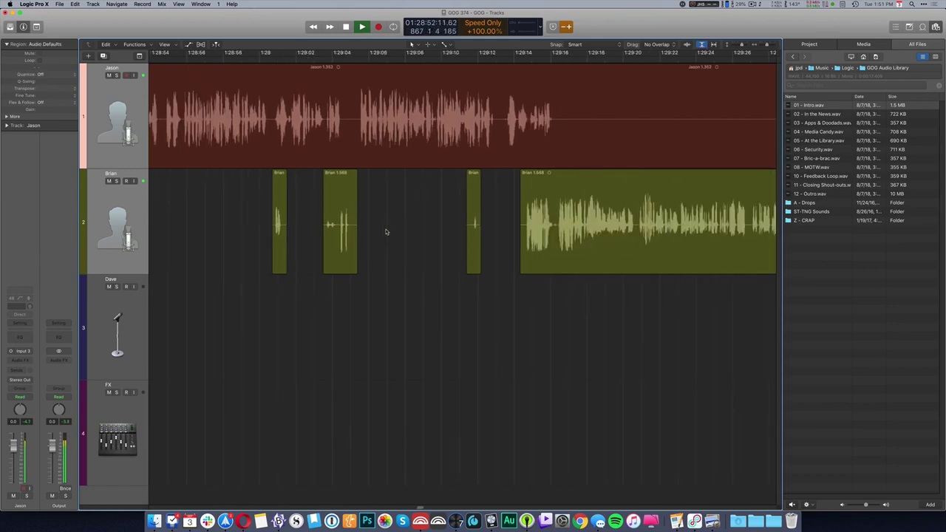
pyautogui.moveTo(553, 143); pyautogui.dragTo(769, 147)
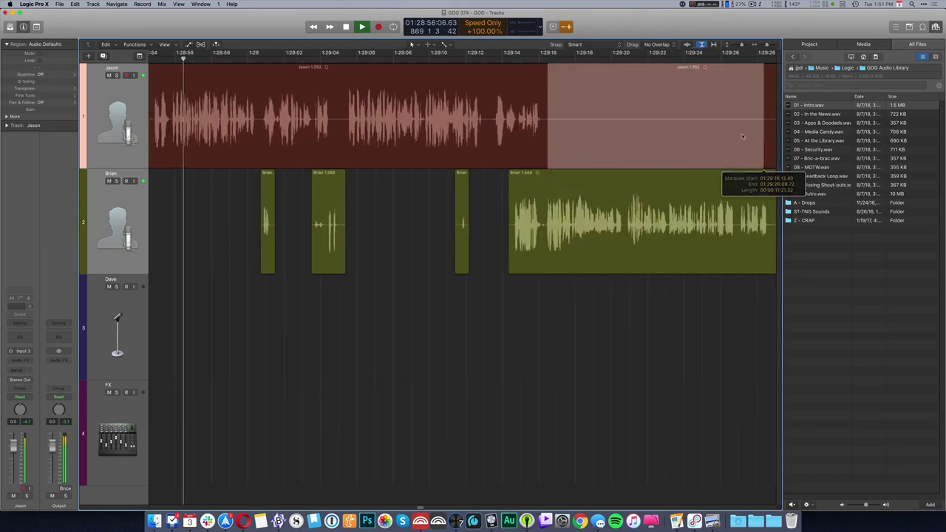
pyautogui.press('Delete')
pyautogui.press('super+Left')
pyautogui.press('super+Left')
pyautogui.moveTo(448, 114); pyautogui.dragTo(605, 131)
pyautogui.press('Delete')
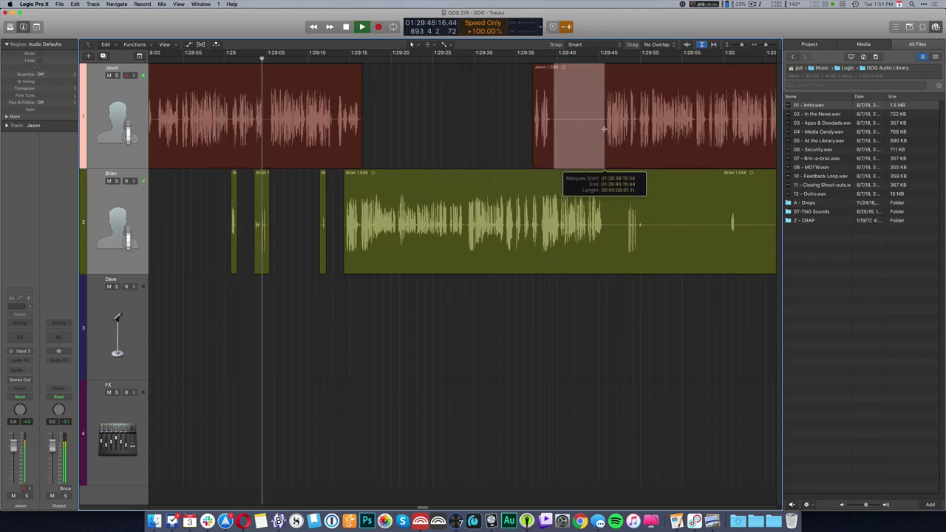
pyautogui.press('Delete')
# - Delete the silence on track 2 from about 1:29:46 to 1:29:48
pyautogui.moveTo(606, 253); pyautogui.dragTo(627, 253)
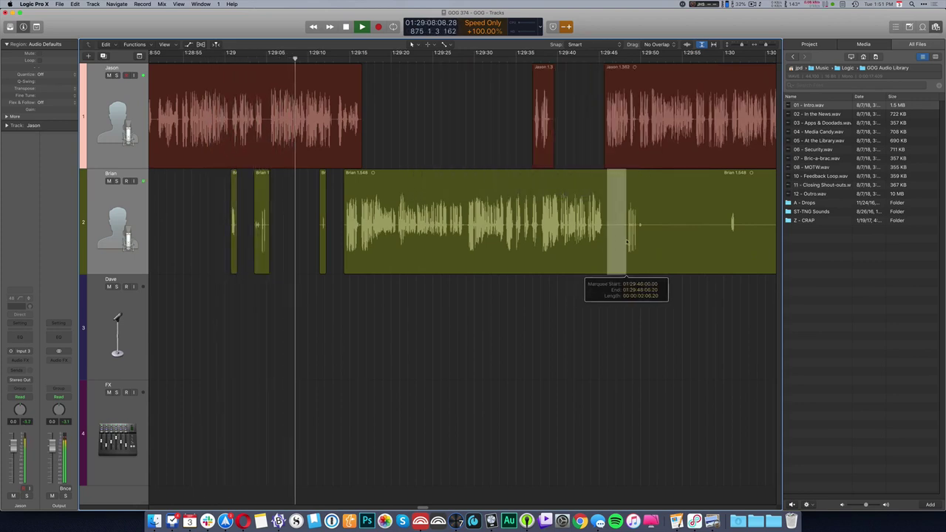
pyautogui.press('Delete')
pyautogui.click(623, 153)
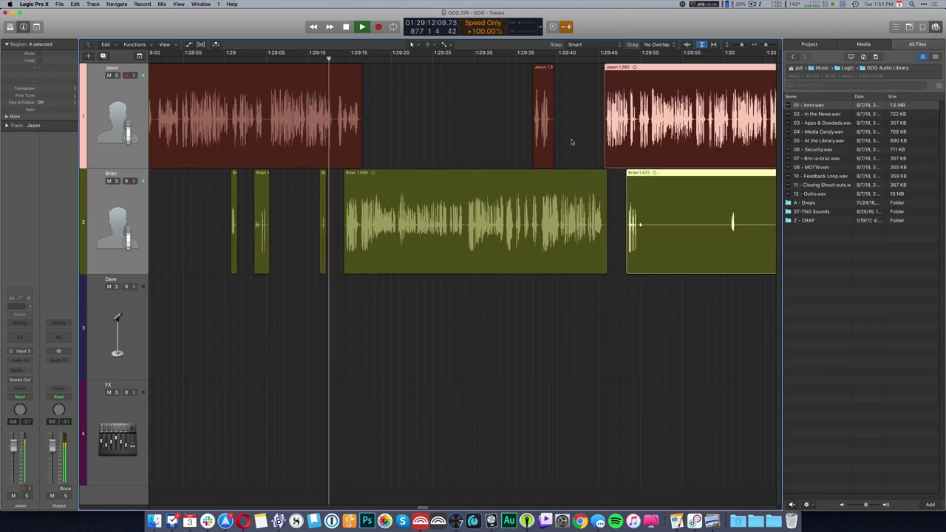
pyautogui.click(572, 142)
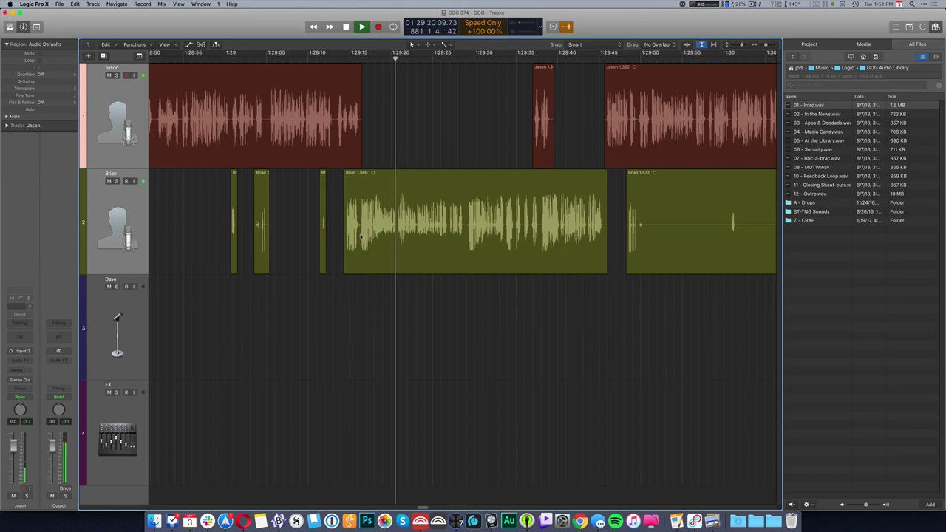
# - Delete the silent stretches on track 2 between about 1:29:50 and 1:30:29, keeping the short interjections
pyautogui.press('super+Left')
pyautogui.hscroll(5, 361, 237)
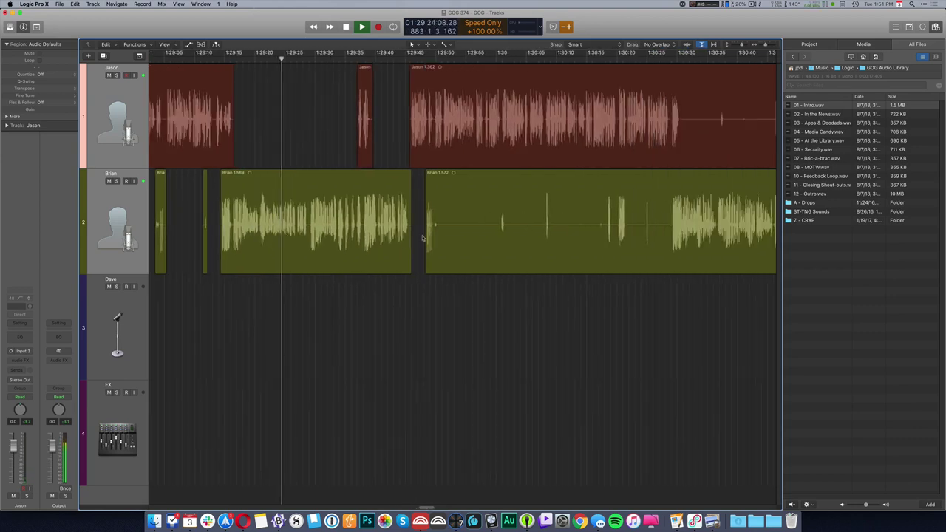
pyautogui.moveTo(442, 227); pyautogui.dragTo(671, 238)
pyautogui.press('Delete')
pyautogui.press('Delete')
pyautogui.press('Delete')
pyautogui.press('Delete')
pyautogui.press('Delete')
# - Delete the silent stretches on track 1 between about 1:30:31 and 1:30:53, keeping the two short interjections
pyautogui.hscroll(10, 466, 187)
pyautogui.moveTo(441, 126); pyautogui.dragTo(577, 130)
pyautogui.press('Delete')
pyautogui.click(485, 120)
pyautogui.press('Delete')
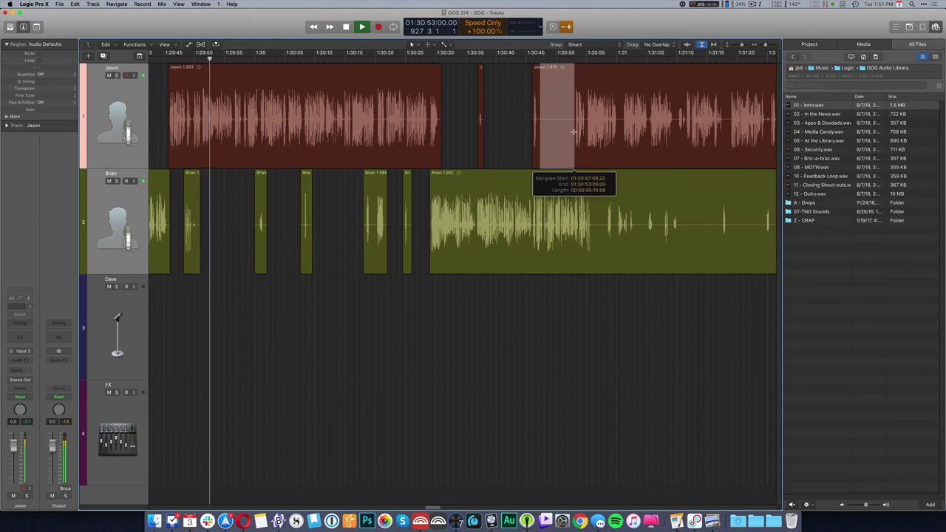
pyautogui.press('Delete')
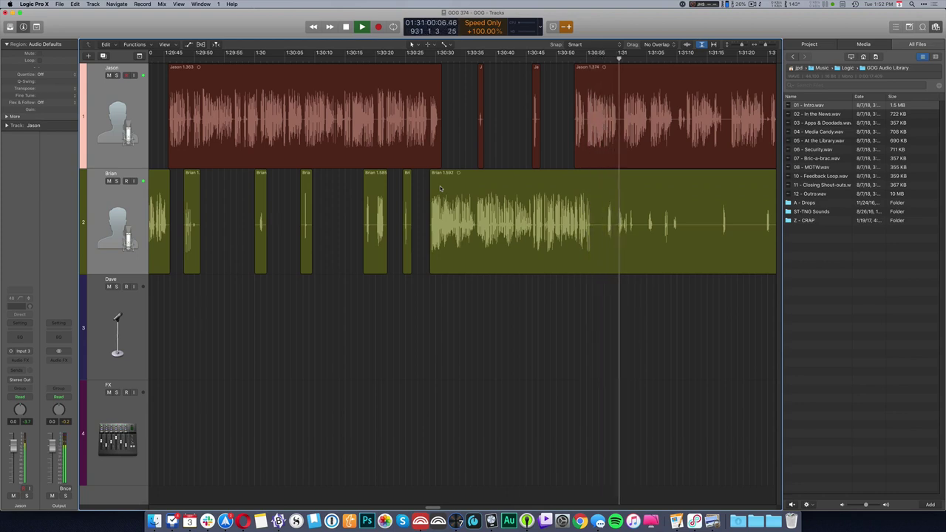
# - Delete the silent stretches on track 2 between about 1:31:11 and 1:32:04, keeping the short interjections
pyautogui.hscroll(5, 422, 209)
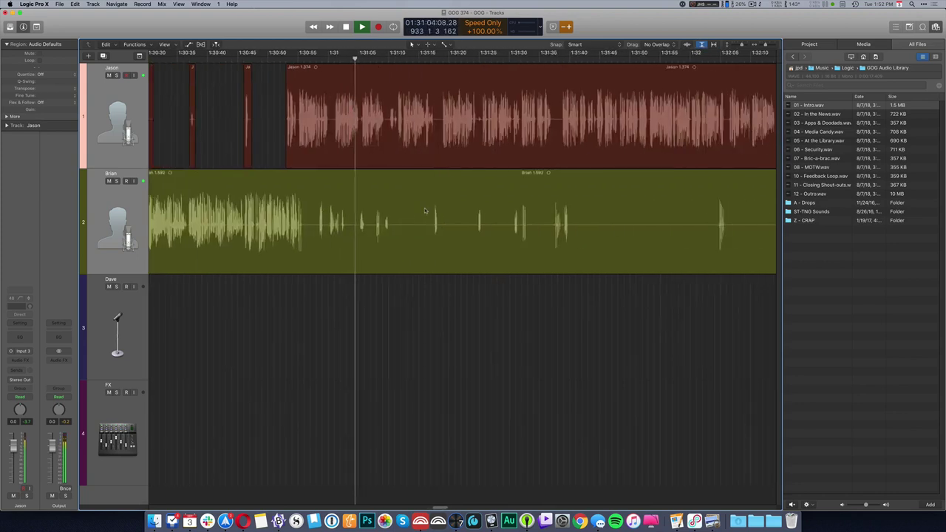
pyautogui.moveTo(393, 227); pyautogui.dragTo(512, 234)
pyautogui.press('Delete')
pyautogui.press('Delete')
pyautogui.press('Delete')
pyautogui.moveTo(571, 230); pyautogui.dragTo(713, 240)
pyautogui.press('Delete')
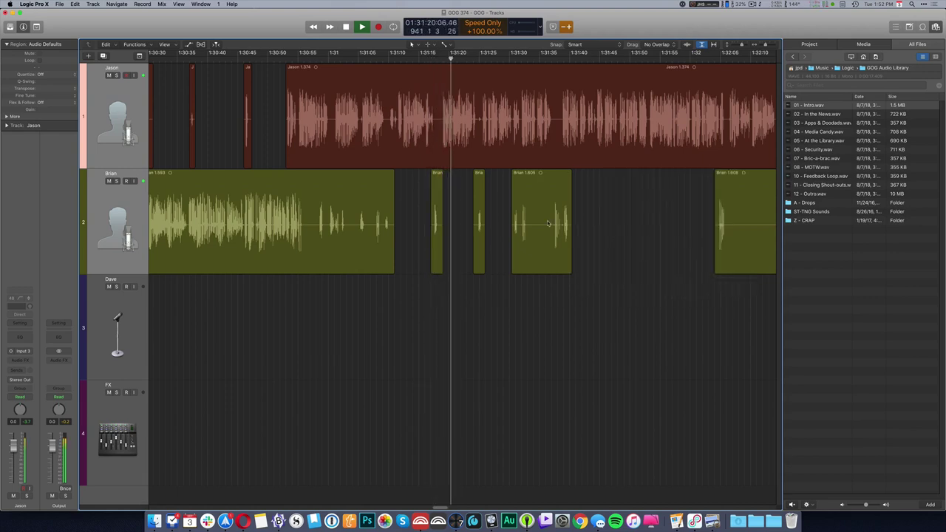
# - Delete the silent stretches on track 2 between about 1:32:06 and 1:32:34, keeping the short interjections
pyautogui.hscroll(10, 519, 227)
pyautogui.moveTo(475, 227); pyautogui.dragTo(645, 238)
pyautogui.press('Delete')
pyautogui.press('Delete')
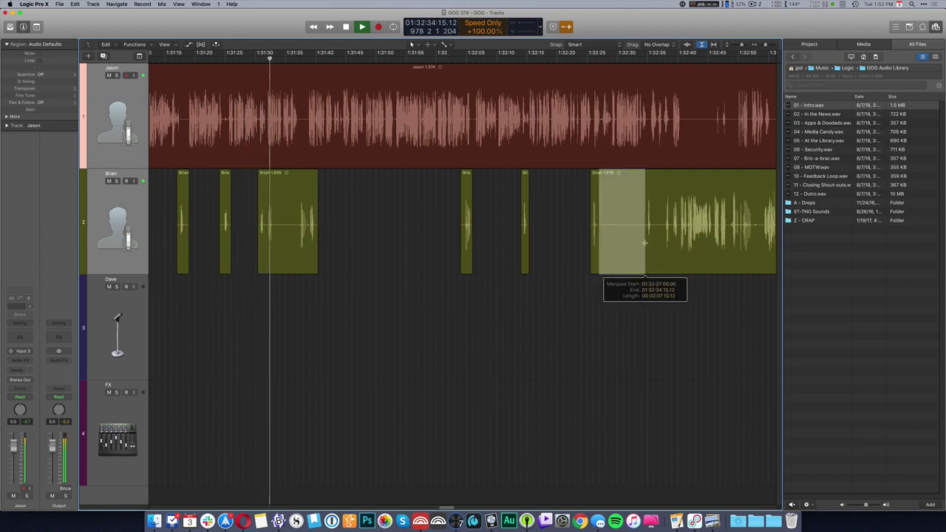
pyautogui.press('Delete')
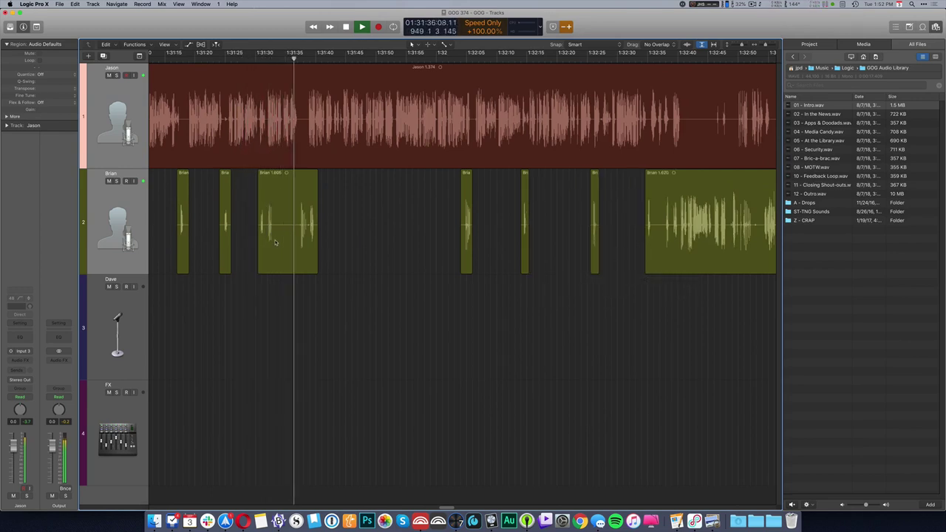
# - Delete the silence on track 2 from about 1:32:57 to 1:33:08
pyautogui.hscroll(5, 273, 242)
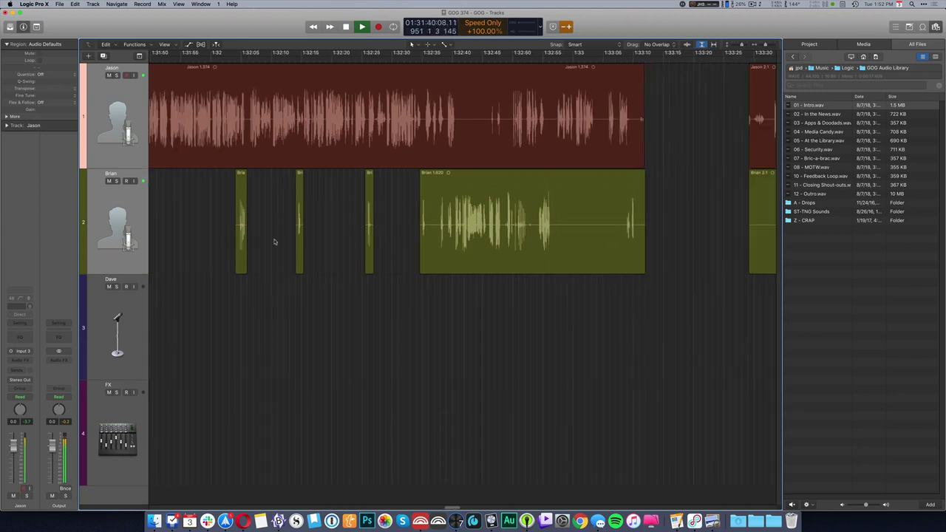
pyautogui.hscroll(-5, 273, 242)
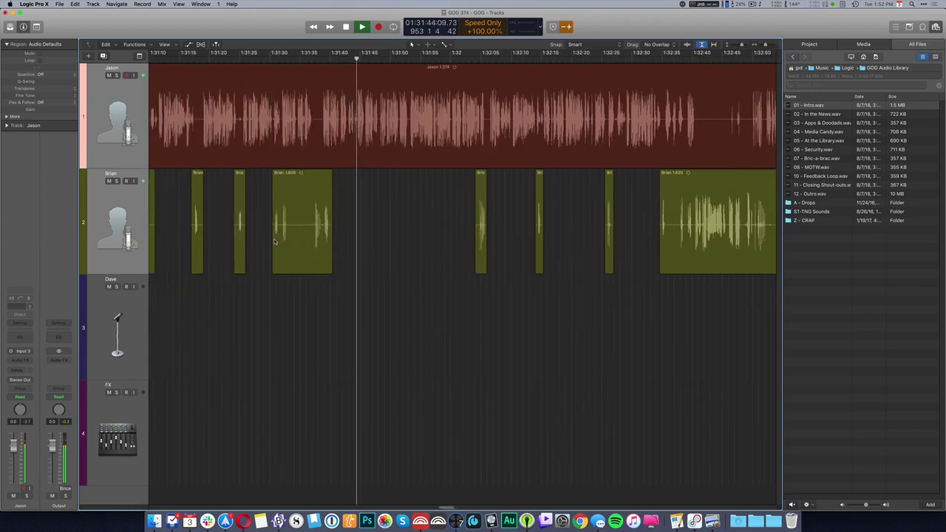
pyautogui.hscroll(3, 273, 242)
pyautogui.hscroll(2, 274, 241)
pyautogui.moveTo(577, 238); pyautogui.dragTo(647, 240)
pyautogui.press('Delete')
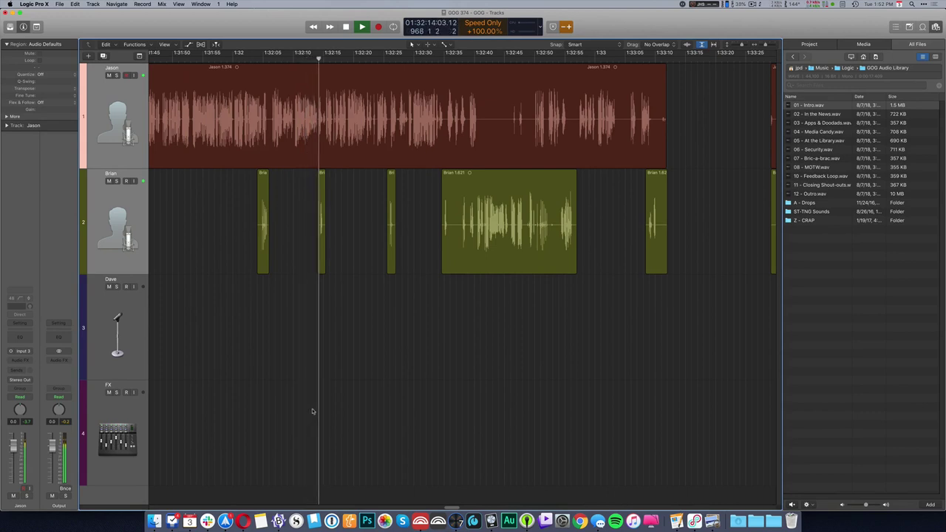
# - Delete the silence on track 1 from about 1:32:41 to 1:32:46
pyautogui.hscroll(5, 314, 400)
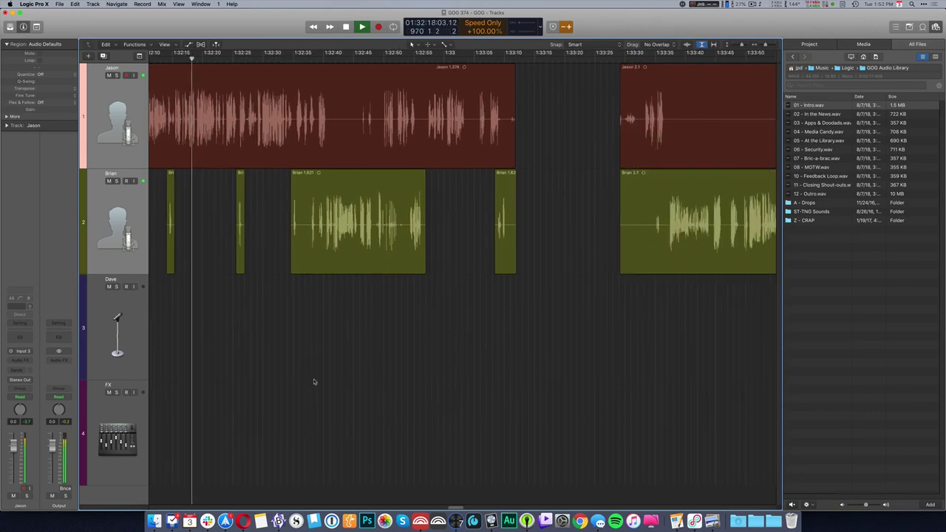
pyautogui.moveTo(328, 114); pyautogui.dragTo(359, 147)
pyautogui.press('Delete')
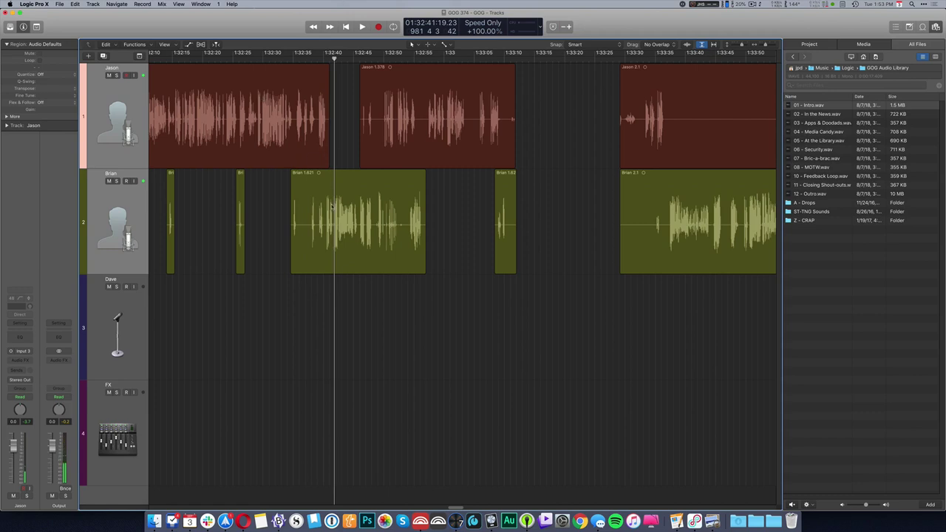
# - Delete the silence and the short interjection on track 2 between about 1:32:38 and 1:32:40
pyautogui.click(313, 225)
pyautogui.press('super+Right')
pyautogui.moveTo(306, 230); pyautogui.dragTo(379, 254)
pyautogui.press('Delete')
pyautogui.moveTo(374, 207); pyautogui.dragTo(456, 239)
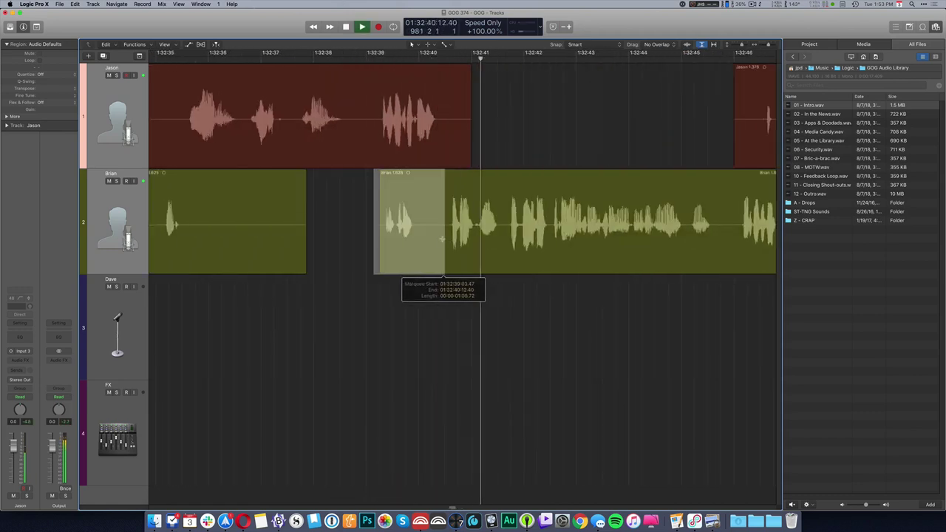
pyautogui.press('Delete')
# - Delete the silence on track 1 from about 1:32:47 to 1:32:50
pyautogui.press('super+Left')
pyautogui.hscroll(5, 313, 206)
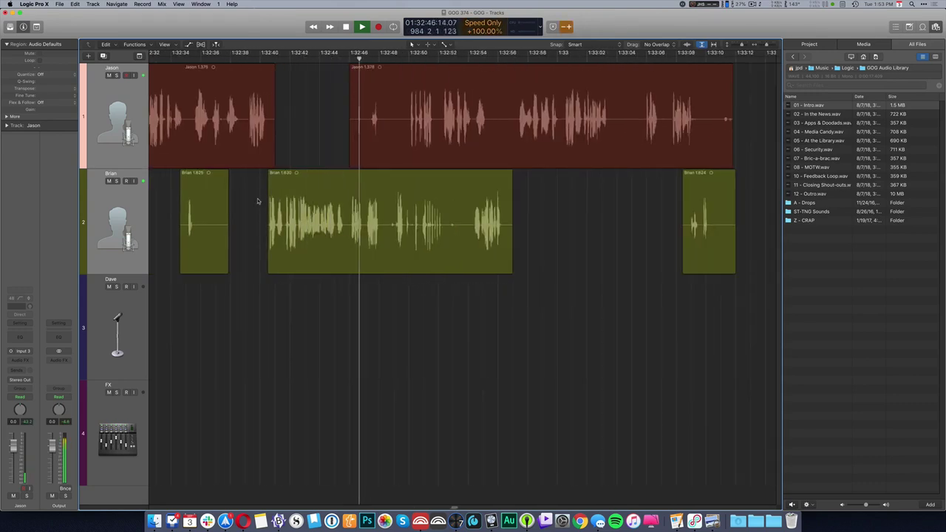
pyautogui.hscroll(5, 251, 194)
pyautogui.moveTo(235, 136); pyautogui.dragTo(273, 135)
pyautogui.press('Delete')
# - Delete the end of the track 1 region after about 1:32:56 and the short track 2 region at about 1:33:08
pyautogui.hscroll(6, 266, 139)
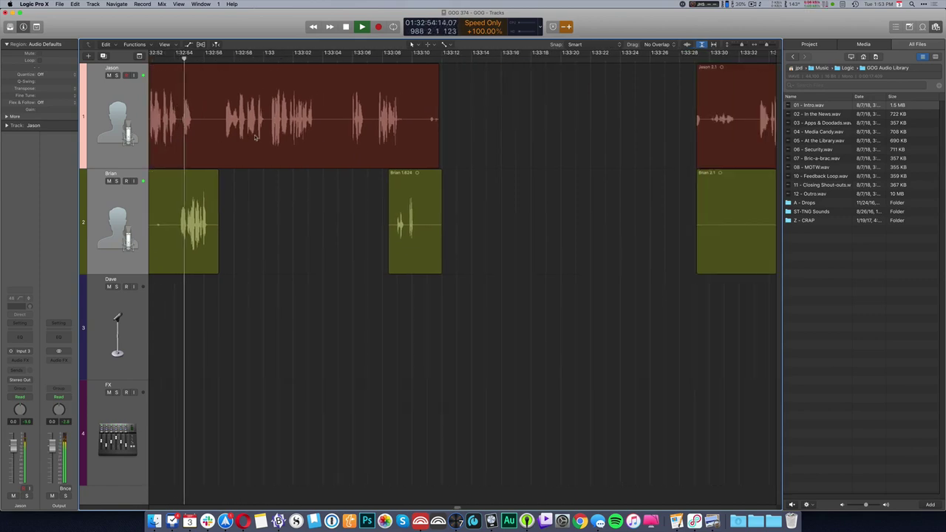
pyautogui.moveTo(202, 120); pyautogui.dragTo(448, 123)
pyautogui.press('Delete')
pyautogui.press('space')
pyautogui.click(430, 196)
pyautogui.press('Delete')
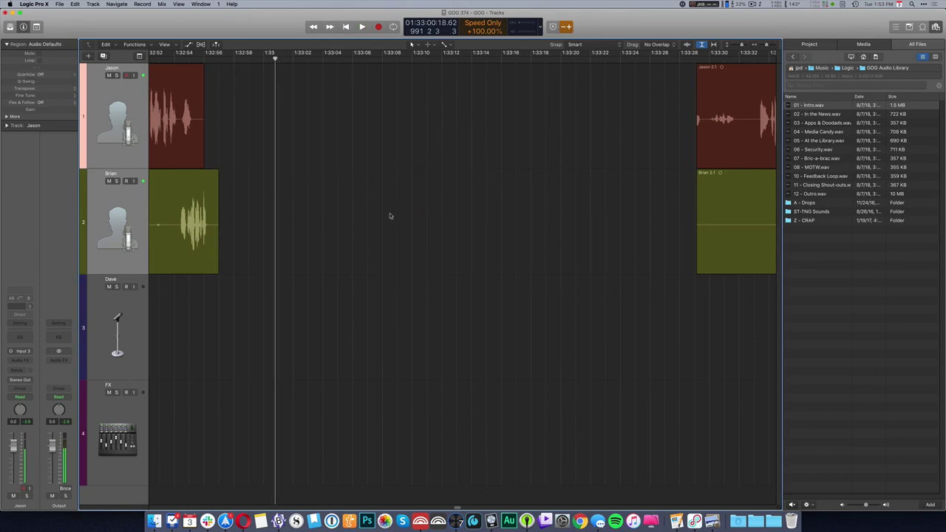
# - Play back the beginning of the next pair of regions from about 1:33:32
pyautogui.scroll(-5, 477, 193)
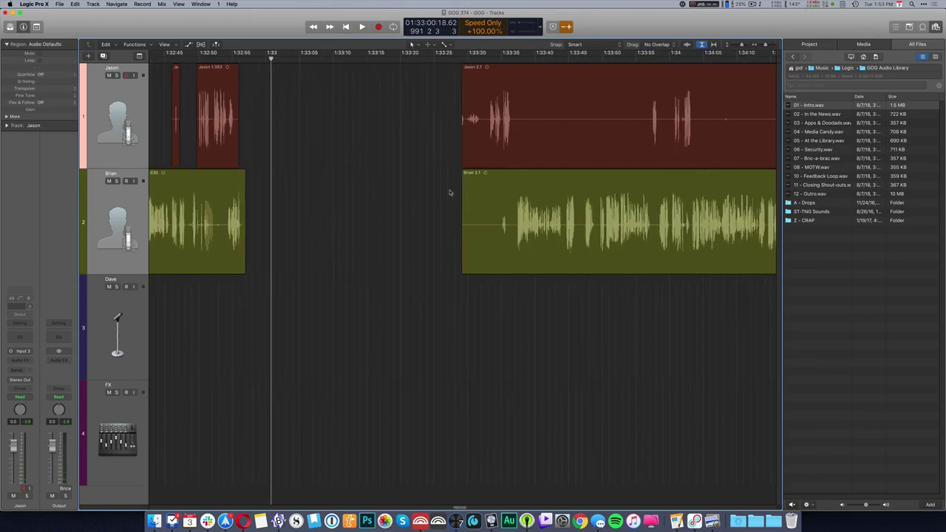
pyautogui.click(487, 134)
pyautogui.press('space')
pyautogui.scroll(5, 487, 134)
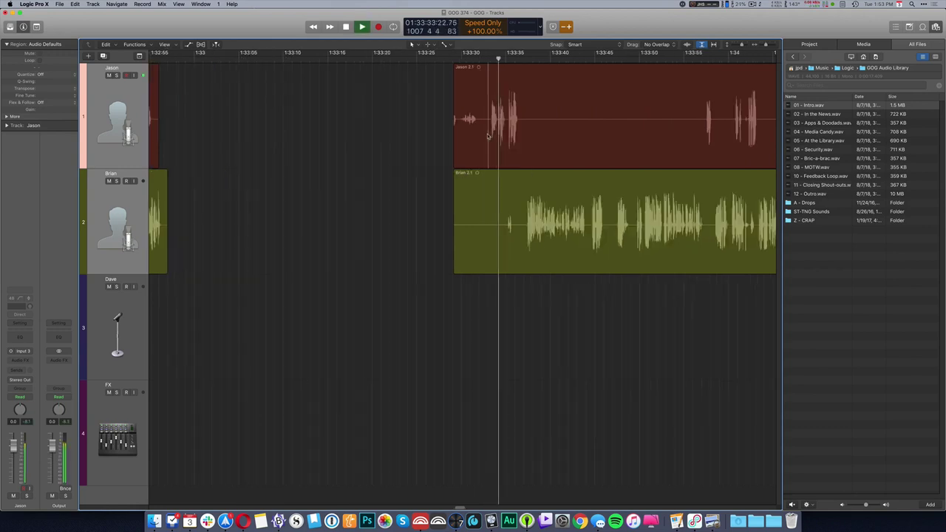
# - Delete the audio on both voice tracks up to about 1:33:37 and the silence on track 1 from there to about 1:33:46
pyautogui.click(396, 114)
pyautogui.moveTo(402, 114); pyautogui.dragTo(539, 247)
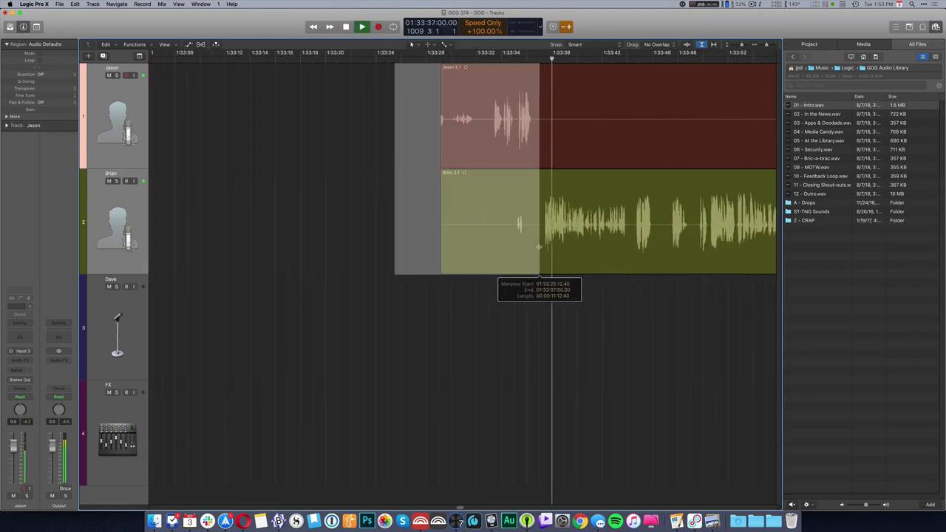
pyautogui.press('Delete')
pyautogui.press('space')
pyautogui.moveTo(539, 129); pyautogui.dragTo(654, 135)
pyautogui.press('Delete')
pyautogui.press('space')
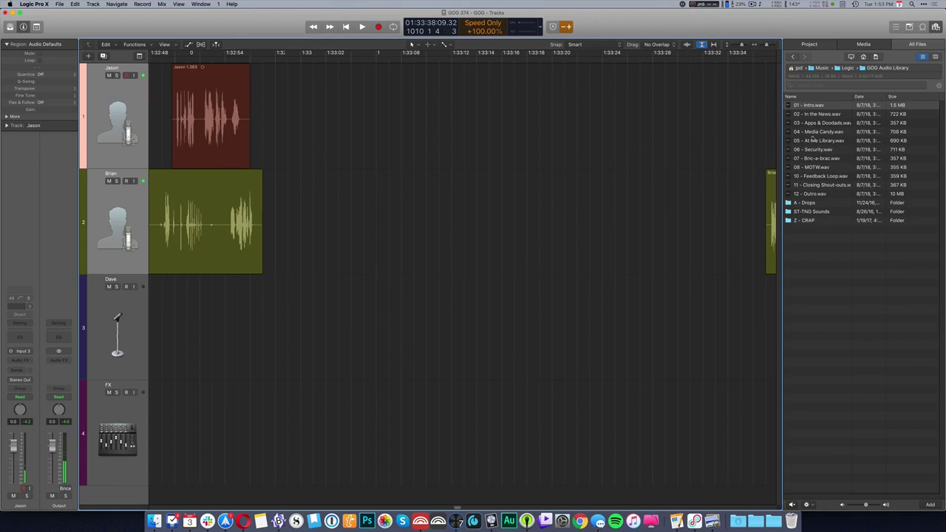
# - Place 05 - At the Library.wav on the FX track at about 1:32:57 and move the following voice regions to its end
pyautogui.moveTo(813, 140); pyautogui.dragTo(269, 461)
pyautogui.click(772, 265)
pyautogui.moveTo(772, 265); pyautogui.dragTo(355, 249)
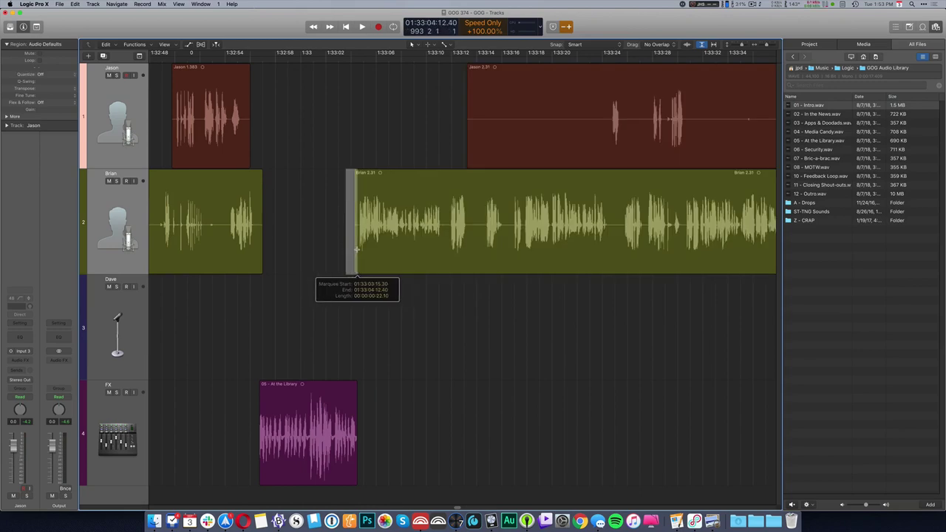
# - Trim the empty beginning of the track 2 region that follows the At the Library clip at about 1:33:04
pyautogui.press('Delete')
pyautogui.click(362, 246)
pyautogui.hotkey('shift', 'f')
pyautogui.press('super+Right')
pyautogui.press('super+Right')
pyautogui.press('super+Right')
pyautogui.press('super+Right')
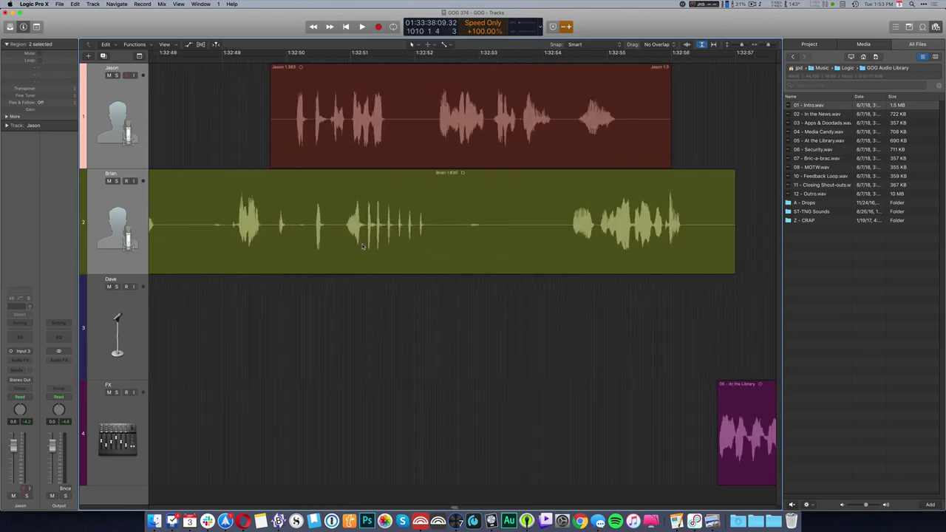
pyautogui.hscroll(10, 362, 247)
pyautogui.moveTo(657, 259); pyautogui.dragTo(666, 237)
pyautogui.press('Delete')
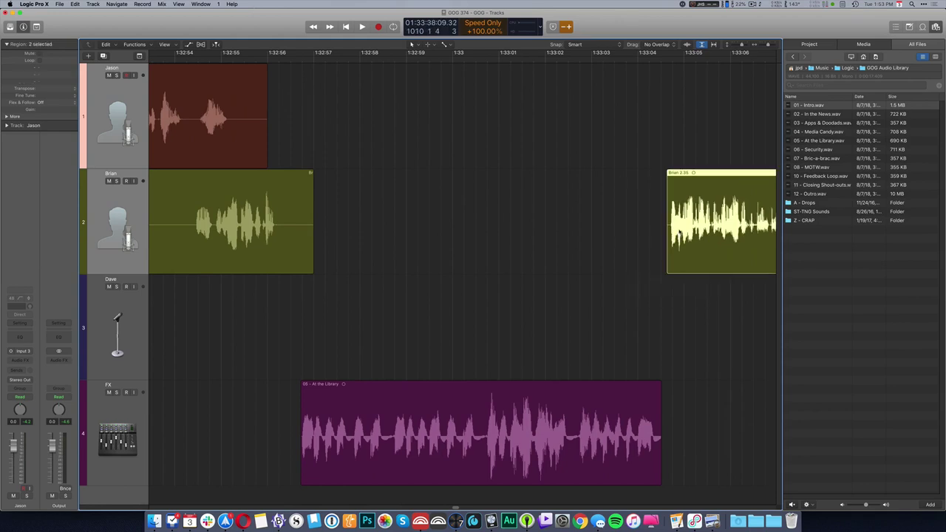
# - Move the At the Library clip and all following regions about 0.3 seconds earlier, overlapping the end of the preceding track 2 region
pyautogui.click(320, 417)
pyautogui.hotkey('shift', 'f')
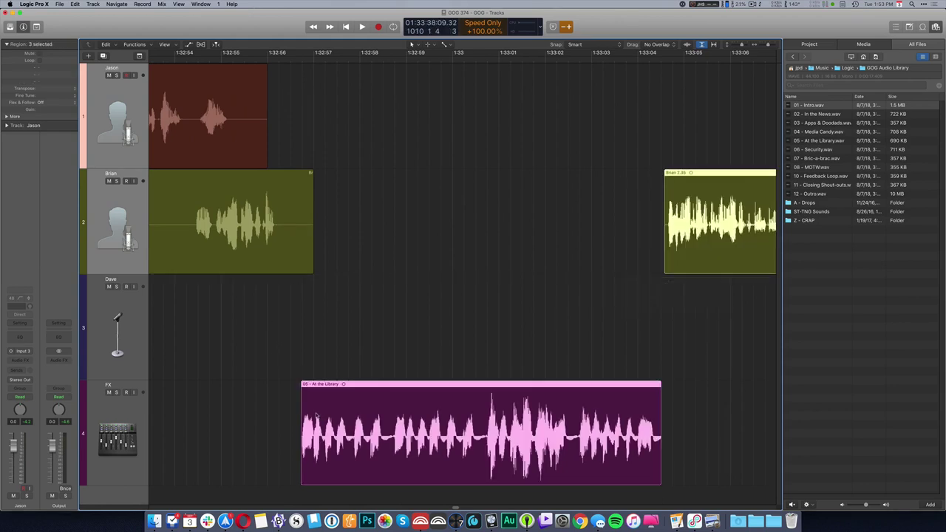
pyautogui.doubleClick(310, 416)
pyautogui.doubleClick(352, 303)
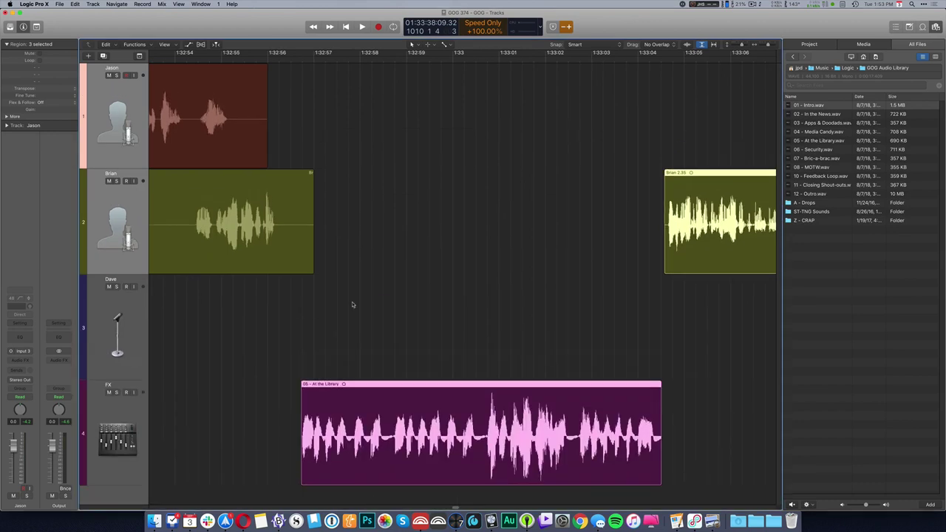
pyautogui.moveTo(320, 419); pyautogui.dragTo(305, 419)
pyautogui.click(217, 342)
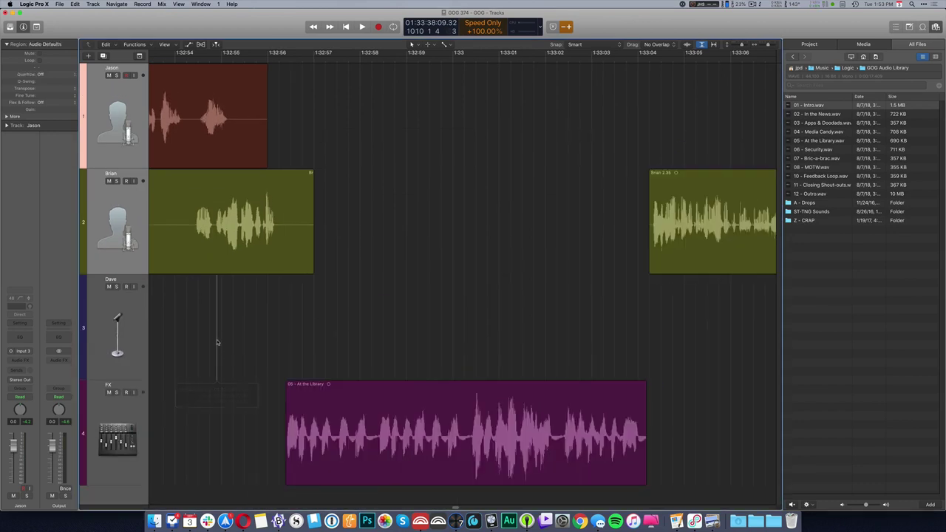
# - Play back the transition from the At the Library clip into the track 2 region from about 1:33:03
pyautogui.click(613, 340)
pyautogui.hscroll(-5, 597, 350)
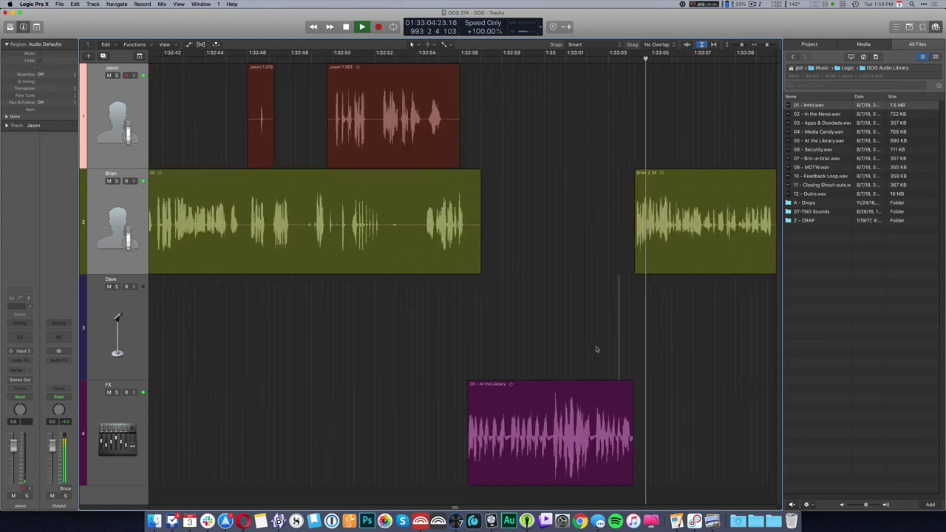
pyautogui.click(531, 351)
pyautogui.hscroll(-5, 530, 348)
pyautogui.hscroll(-2, 530, 348)
pyautogui.hscroll(3, 528, 349)
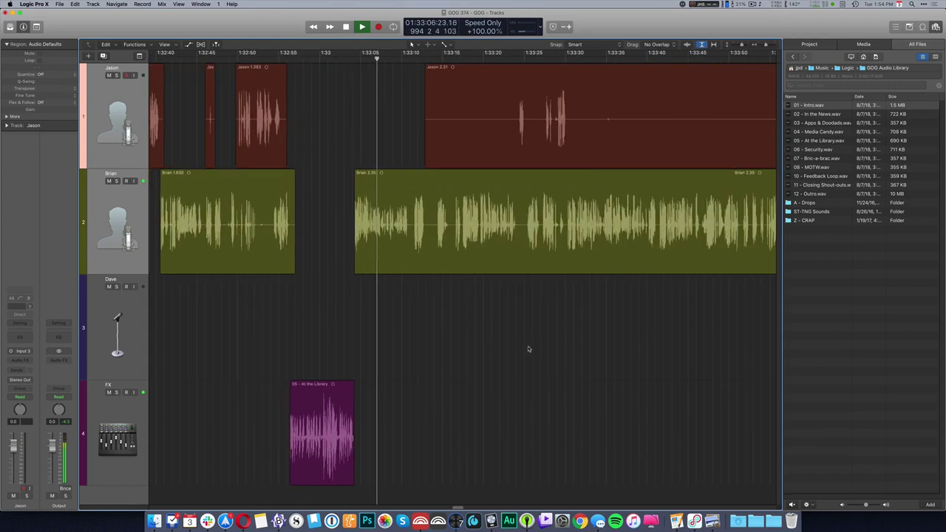
# - Delete the silences on track 1 between about 1:33:13 and 1:34:12, keeping the short spoken parts
pyautogui.moveTo(397, 114); pyautogui.dragTo(516, 141)
pyautogui.press('Delete')
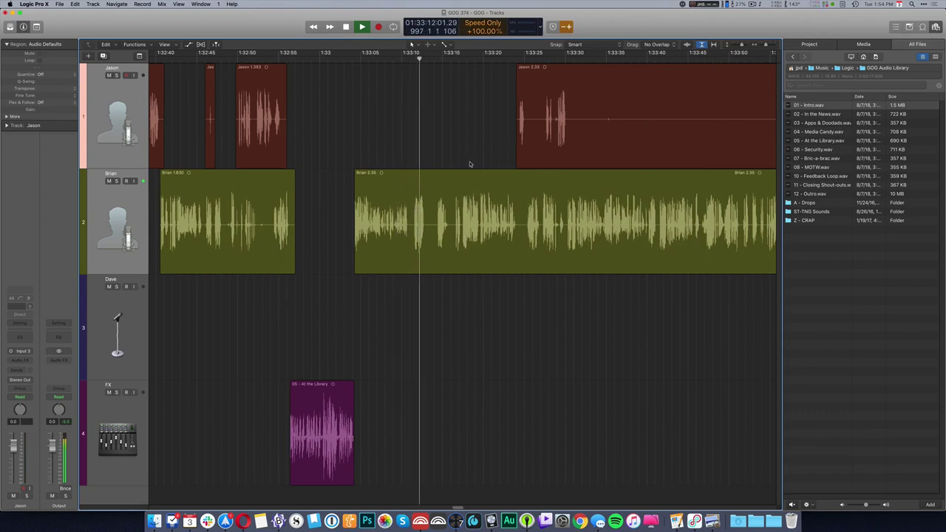
pyautogui.hscroll(5, 468, 158)
pyautogui.moveTo(361, 129); pyautogui.dragTo(709, 122)
pyautogui.press('Delete')
pyautogui.click(620, 122)
pyautogui.press('Delete')
# - Delete the silences on track 2 between about 1:34:13 and 1:34:34, keeping the two short spoken parts
pyautogui.moveTo(713, 237); pyautogui.dragTo(727, 236)
pyautogui.press('Delete')
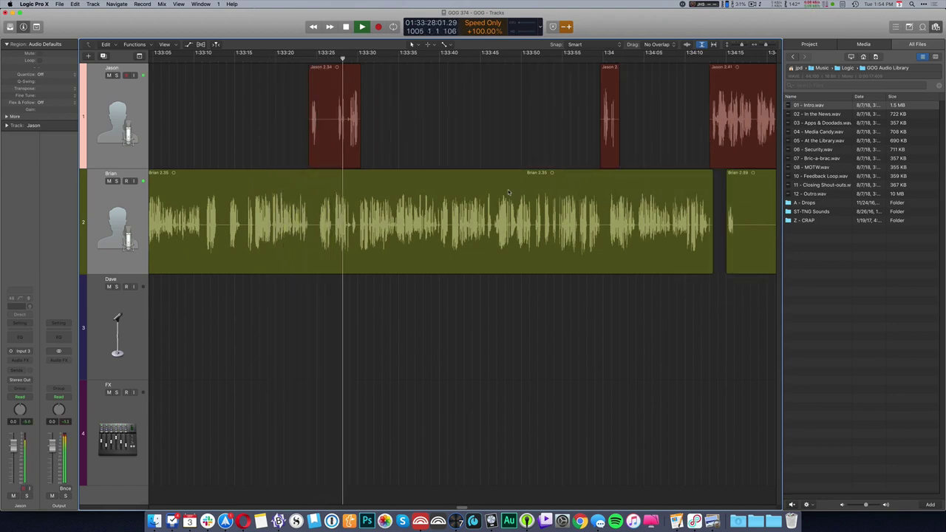
pyautogui.hscroll(10, 506, 212)
pyautogui.moveTo(443, 226); pyautogui.dragTo(589, 247)
pyautogui.press('Delete')
pyautogui.press('Delete')
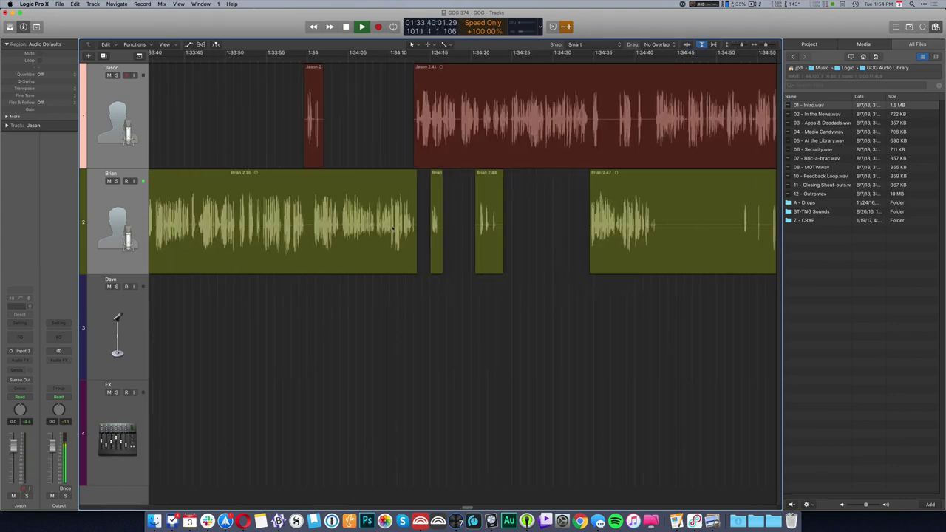
# - Examine the whole session timeline to see how much of both voice tracks remains unedited
pyautogui.hscroll(-3, 393, 229)
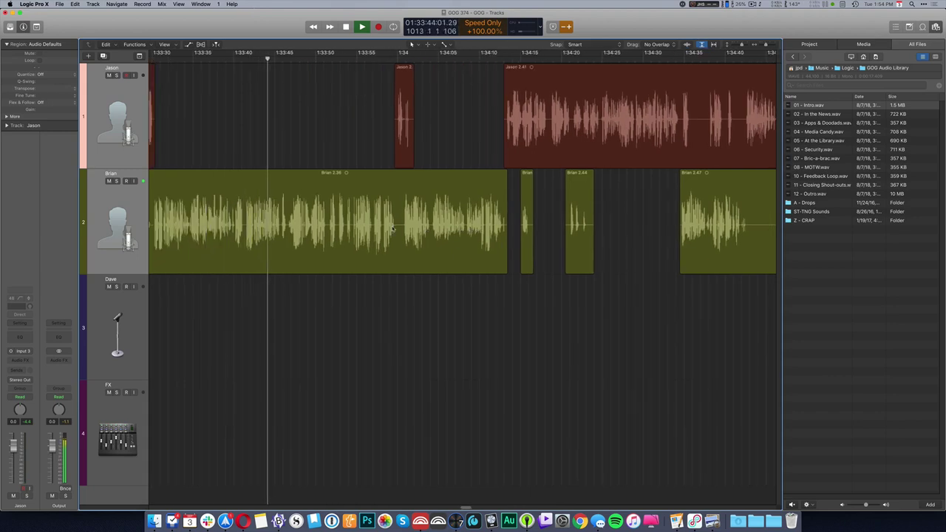
pyautogui.press('super+Left')
pyautogui.press('super+Left')
pyautogui.press('super+Left')
pyautogui.press('super+Left')
pyautogui.press('super+Left')
pyautogui.press('super+Left')
pyautogui.press('super+Left')
pyautogui.press('super+Left')
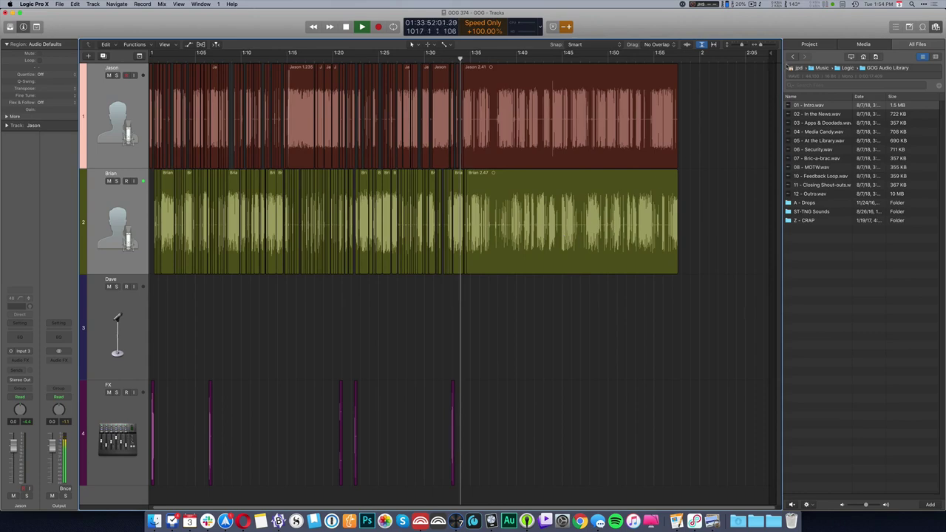
pyautogui.moveTo(762, 56); pyautogui.dragTo(706, 57)
pyautogui.scroll(3, 476, 325)
pyautogui.scroll(5, 476, 324)
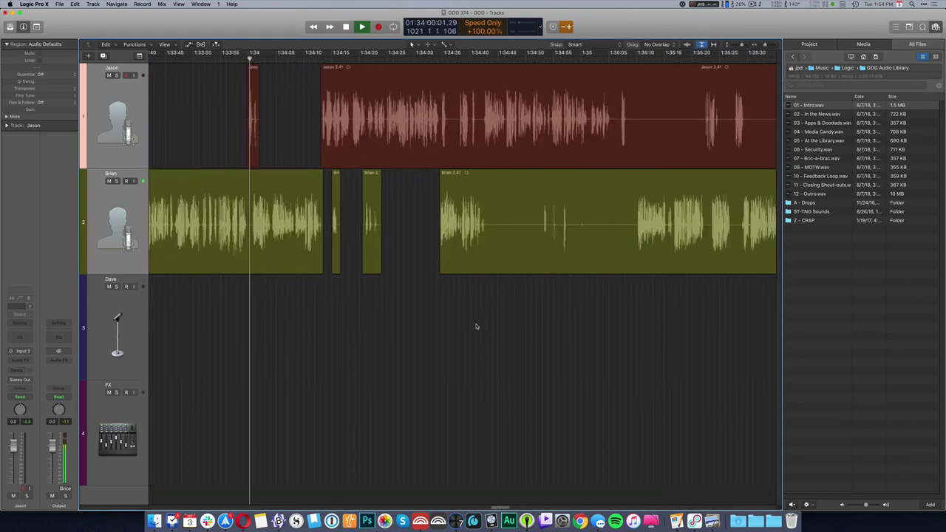
# - Delete the silences on track 2 from about 1:34:43 to 1:34:52 and from about 1:34:58 to 1:35:10
pyautogui.moveTo(458, 227); pyautogui.dragTo(606, 252)
pyautogui.press('Delete')
pyautogui.press('Delete')
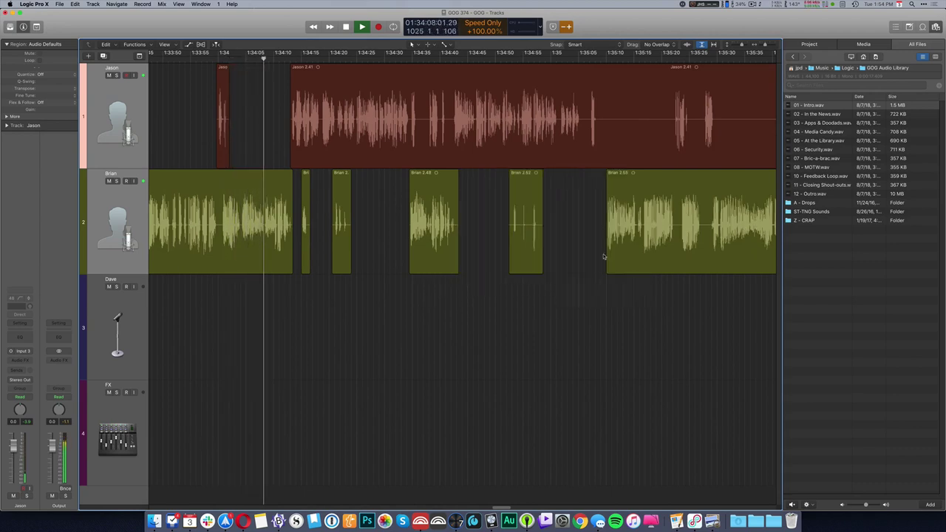
# - Delete the silences on track 1 from about 1:35:09 to 1:35:22 and from about 1:35:30 to 1:35:43
pyautogui.moveTo(606, 116); pyautogui.dragTo(674, 162)
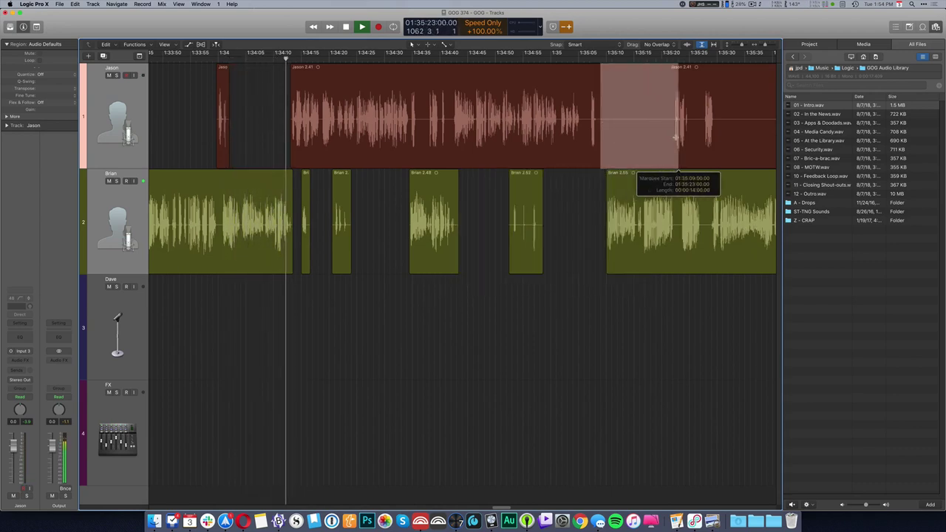
pyautogui.press('Delete')
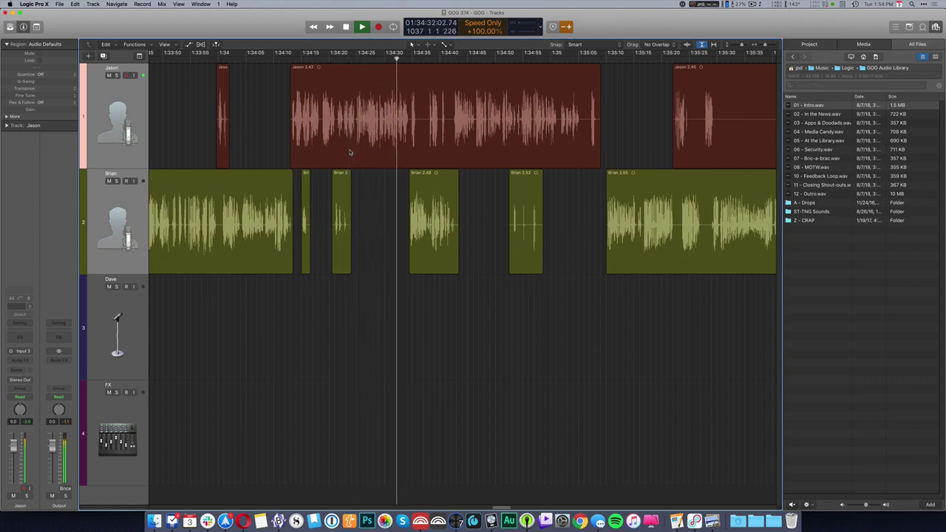
pyautogui.hscroll(6, 351, 152)
pyautogui.moveTo(497, 120); pyautogui.dragTo(569, 152)
pyautogui.press('Delete')
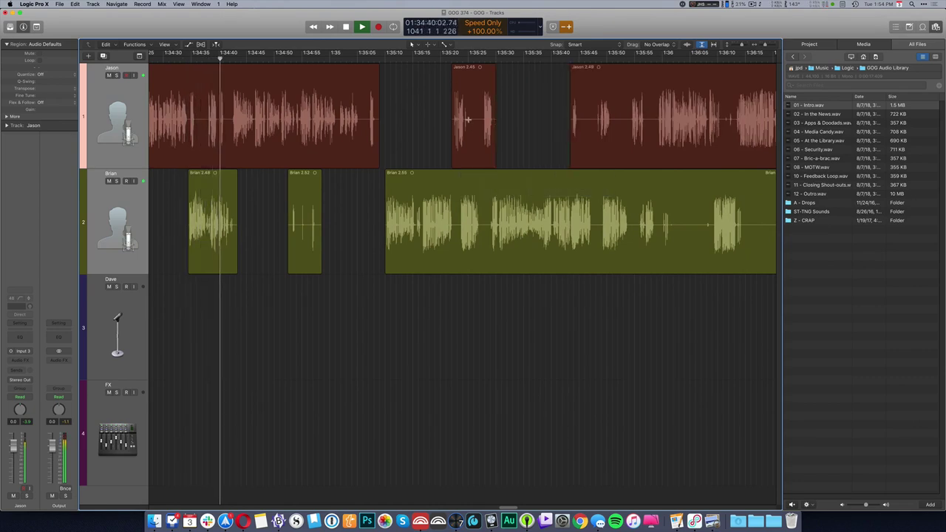
# - Delete the short silences on track 1 between about 1:35:25 and 1:35:59, and on track 2 from about 1:36:03 to 1:36:09
pyautogui.moveTo(467, 122); pyautogui.dragTo(480, 141)
pyautogui.press('Delete')
pyautogui.moveTo(577, 124)
pyautogui.mouseDown()
pyautogui.moveTo(596, 137)
pyautogui.moveTo(617, 126)
pyautogui.moveTo(655, 130)
pyautogui.mouseUp()
pyautogui.press('Delete')
pyautogui.press('Delete')
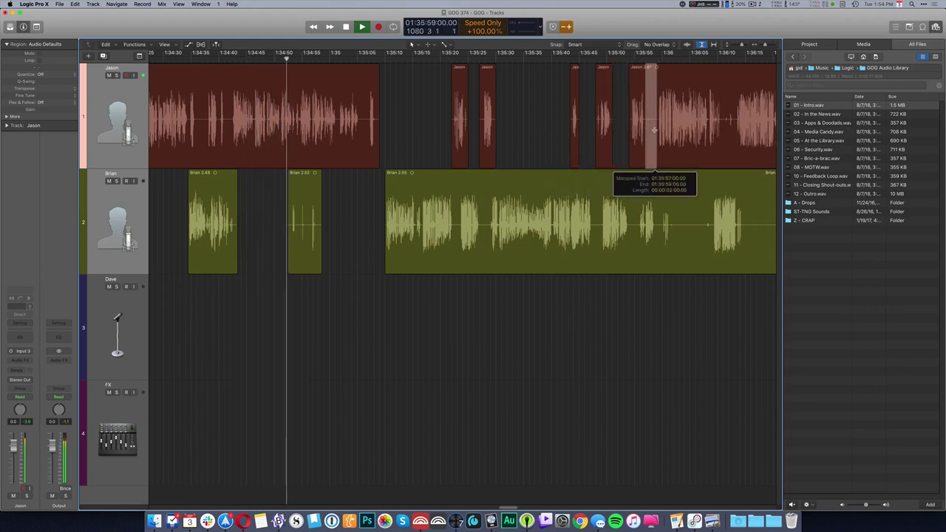
pyautogui.press('Delete')
pyautogui.moveTo(678, 229); pyautogui.dragTo(712, 229)
pyautogui.press('Delete')
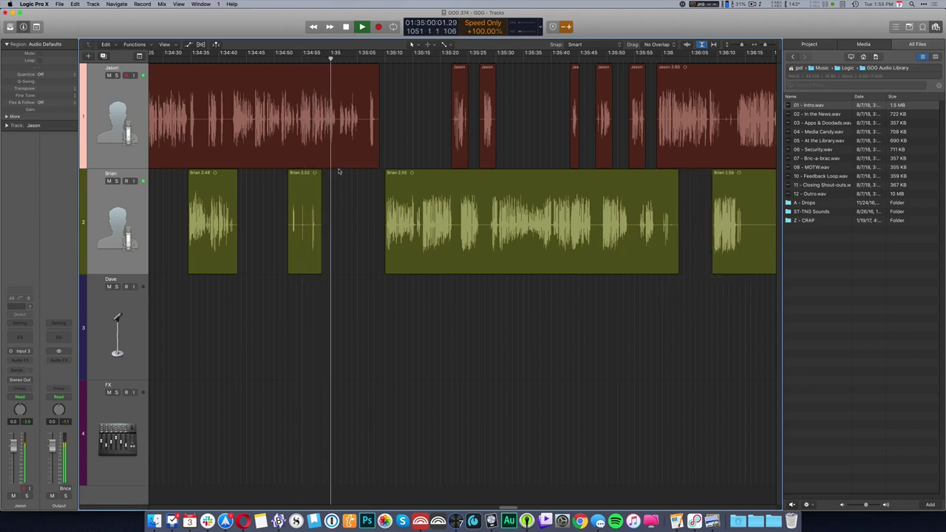
# - Delete the end of the track 1 region after about 1:35:05, including its last short sound
pyautogui.press('super+Right')
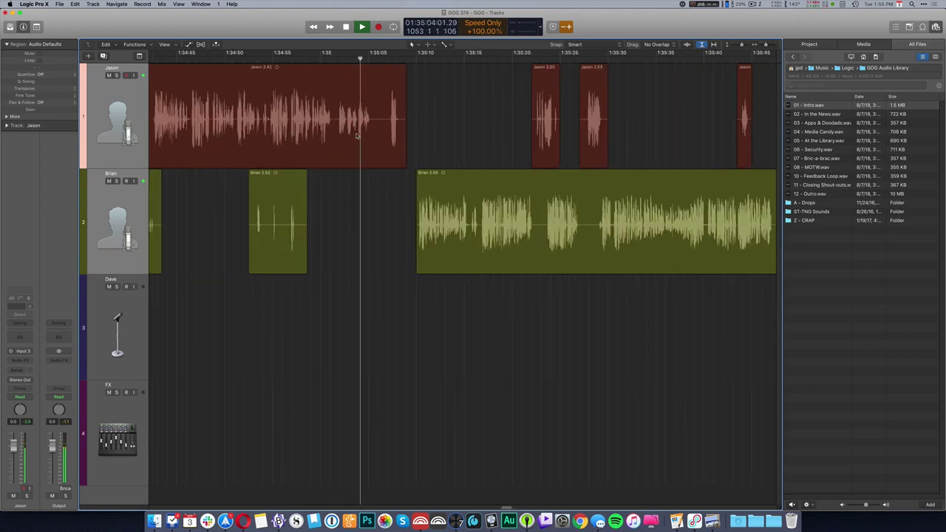
pyautogui.moveTo(373, 120); pyautogui.dragTo(427, 133)
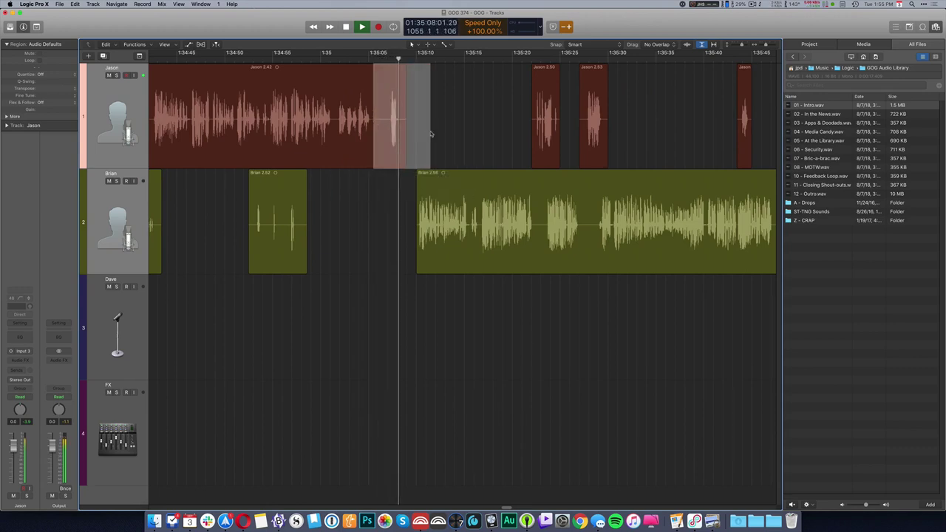
pyautogui.press('space')
pyautogui.press('Delete')
# - Place 08 - MOTW.wav on the FX track at about 1:35:05 and move all following voice regions earlier to meet its end
pyautogui.moveTo(817, 169); pyautogui.dragTo(372, 422)
pyautogui.click(461, 217)
pyautogui.hotkey('shift', 'f')
pyautogui.moveTo(461, 217); pyautogui.dragTo(454, 217)
pyautogui.click(367, 201)
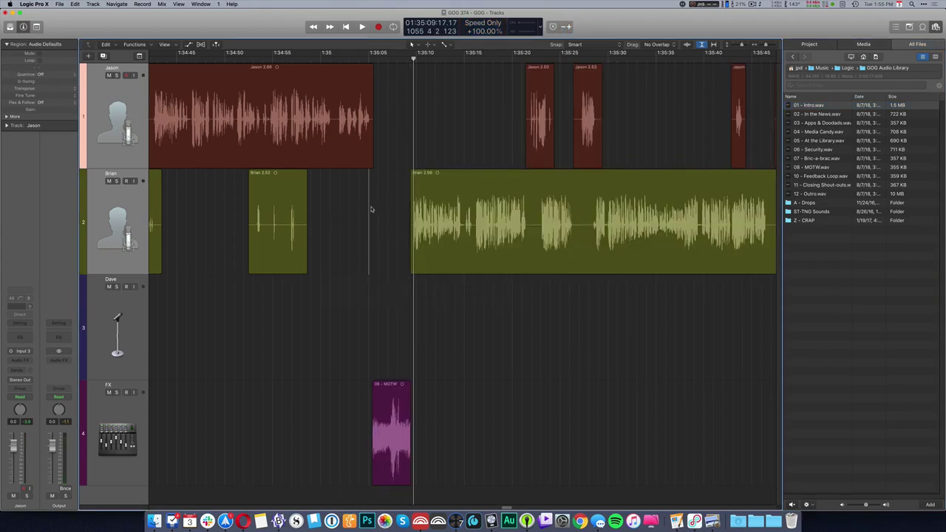
# - Move the MOTW clip and all following regions slightly earlier, overlapping the end of the track 1 region, and play back the transition
pyautogui.scroll(10, 371, 211)
pyautogui.click(485, 429)
pyautogui.hotkey('shift', 'f')
pyautogui.moveTo(484, 428); pyautogui.dragTo(471, 424)
pyautogui.keyDown('super'); pyautogui.click(328, 305); pyautogui.keyUp('super')
pyautogui.press('space')
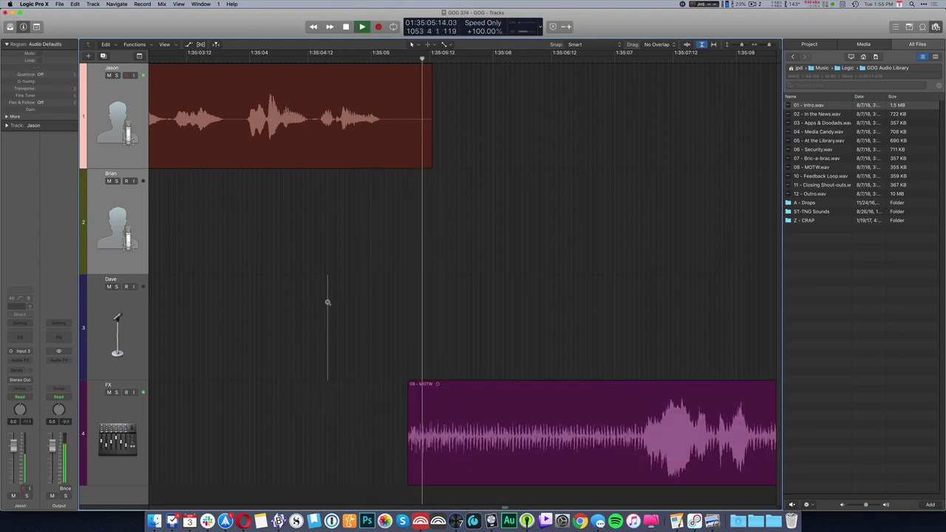
# - Trim the start of the track 2 region at about 1:35:09 and place it and all following regions just after the MOTW clip
pyautogui.press('super+Left')
pyautogui.press('super+Left')
pyautogui.press('super+Left')
pyautogui.press('super+Left')
pyautogui.moveTo(397, 222); pyautogui.dragTo(436, 228)
pyautogui.press('Delete')
pyautogui.click(442, 227)
pyautogui.hotkey('shift', 'f')
pyautogui.click(379, 258)
pyautogui.press('space')
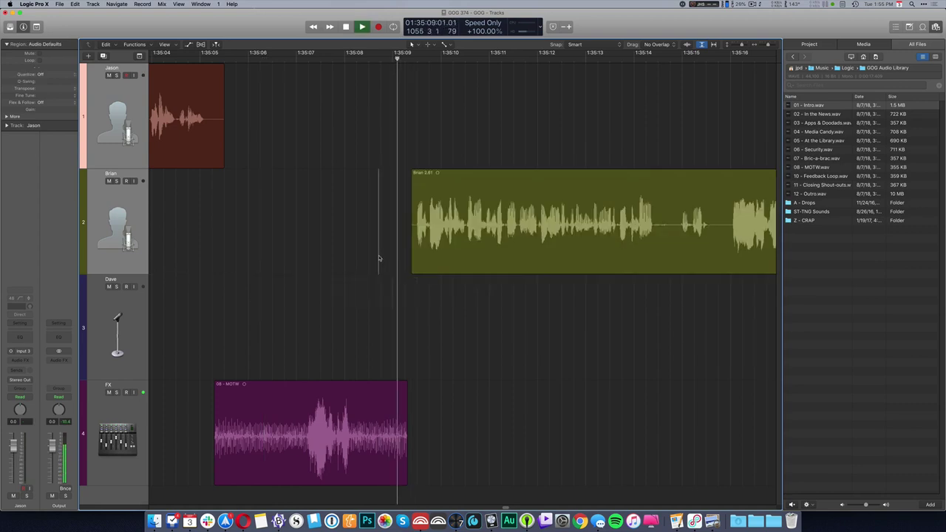
pyautogui.click(447, 233)
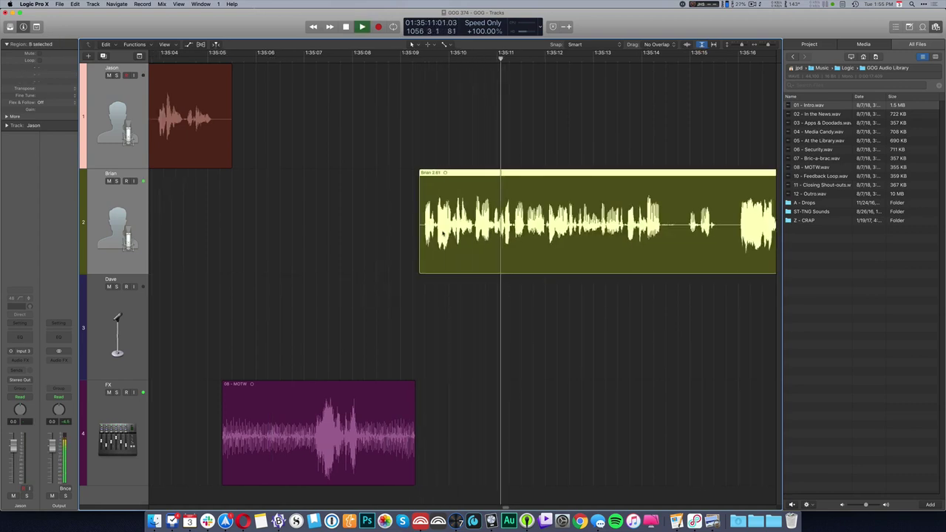
pyautogui.click(401, 229)
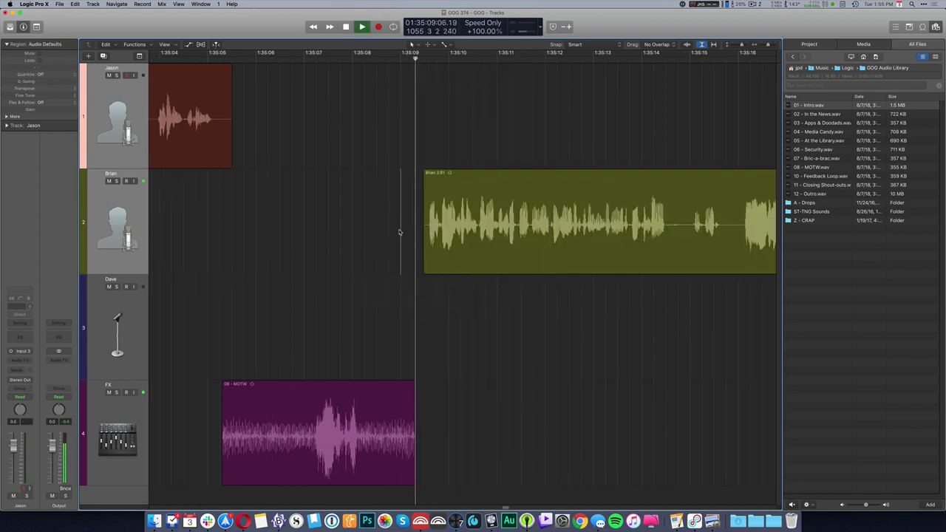
# - Delete the track 2 silences at about 1:35:21 and 1:35:26, and move the regions after the first one slightly earlier
pyautogui.press('super+Left')
pyautogui.press('super+Left')
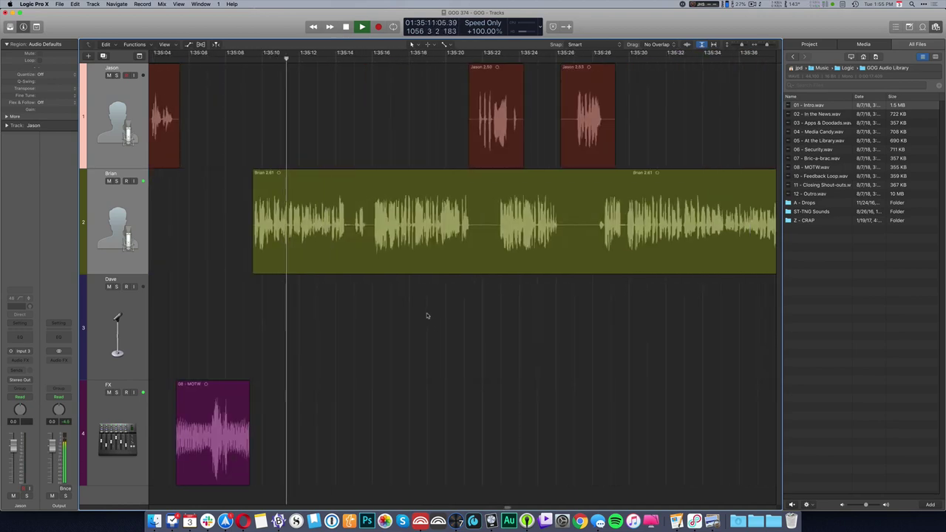
pyautogui.moveTo(474, 226); pyautogui.dragTo(496, 238)
pyautogui.press('Delete')
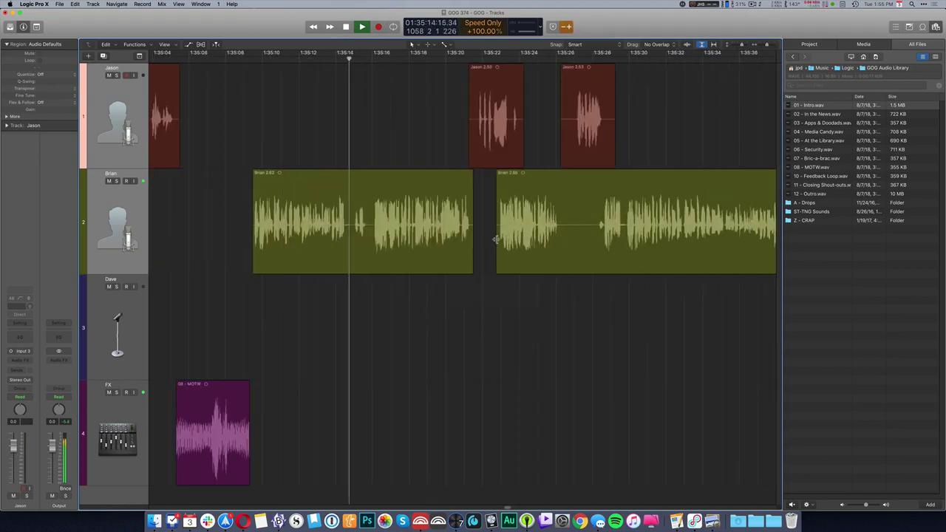
pyautogui.click(482, 153)
pyautogui.hotkey('shift', 'f')
pyautogui.moveTo(482, 153); pyautogui.dragTo(477, 151)
pyautogui.moveTo(556, 237); pyautogui.dragTo(594, 244)
pyautogui.press('Delete')
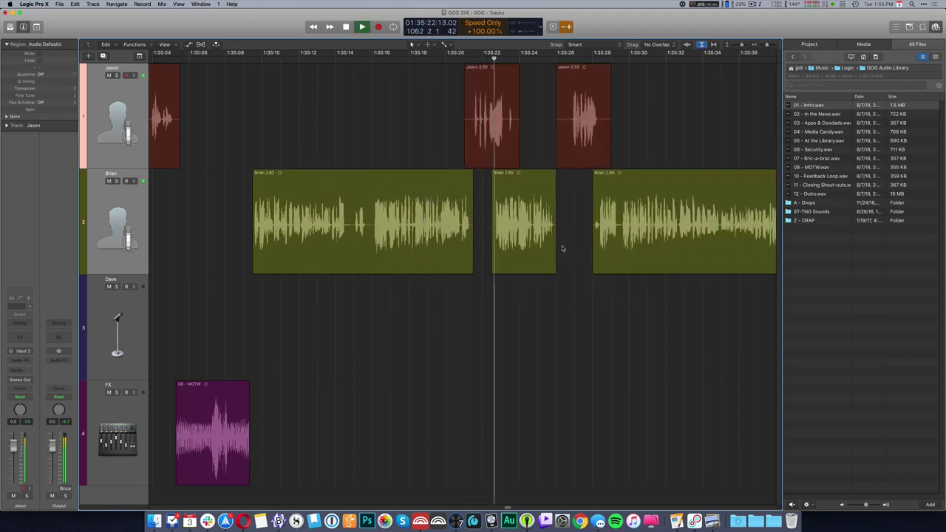
# - Delete the silence on track 2 at about 1:35:46 and move all following regions earlier to tighten the gap
pyautogui.hscroll(5, 554, 251)
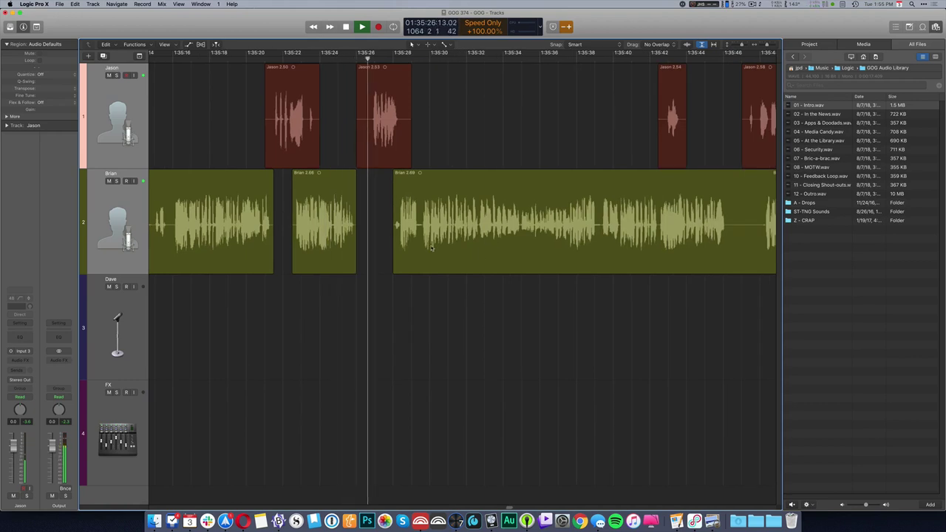
pyautogui.hscroll(4, 433, 249)
pyautogui.moveTo(595, 237); pyautogui.dragTo(619, 238)
pyautogui.press('Delete')
pyautogui.click(625, 151)
pyautogui.hotkey('shift', 'f')
pyautogui.moveTo(624, 150); pyautogui.dragTo(612, 144)
pyautogui.hscroll(5, 596, 321)
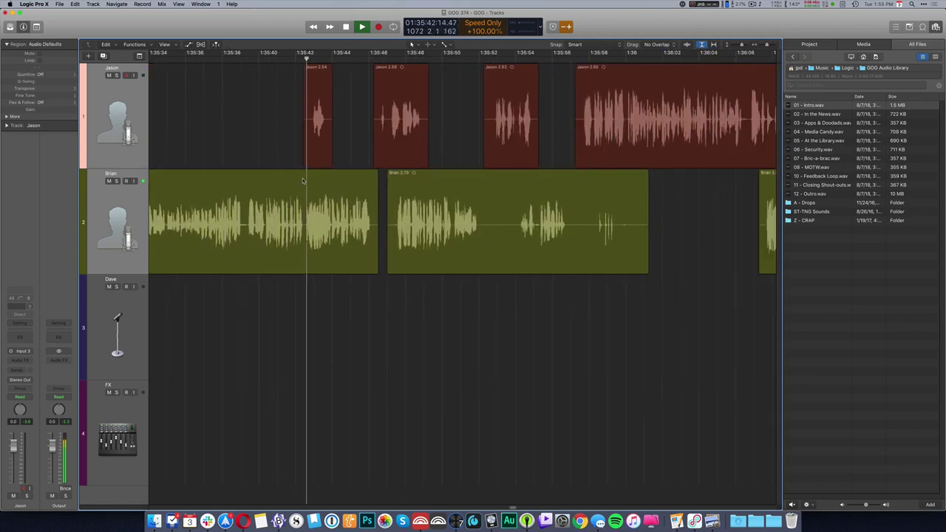
pyautogui.hscroll(2, 299, 176)
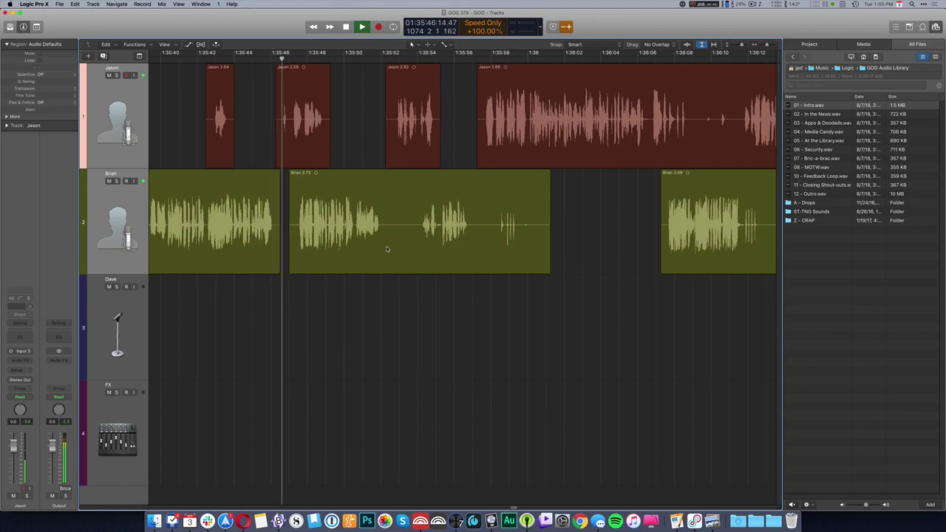
# - Delete the track 2 silences at about 1:35:53 and 1:35:57, and move the track 1 region at about 1:35:57 and all following regions slightly earlier
pyautogui.moveTo(384, 229); pyautogui.dragTo(493, 227)
pyautogui.press('BackSpace')
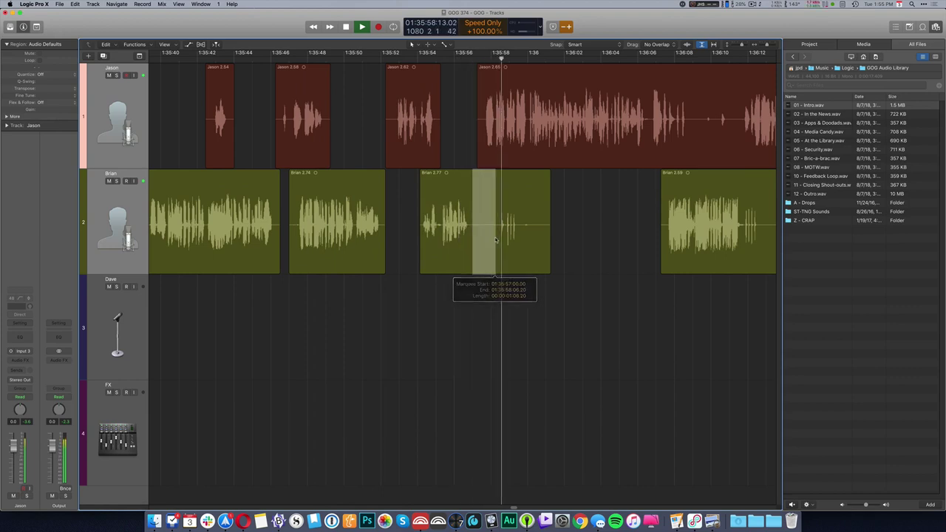
pyautogui.press('BackSpace')
pyautogui.moveTo(481, 144); pyautogui.dragTo(472, 145)
pyautogui.keyDown('super'); pyautogui.click(463, 147); pyautogui.keyUp('super')
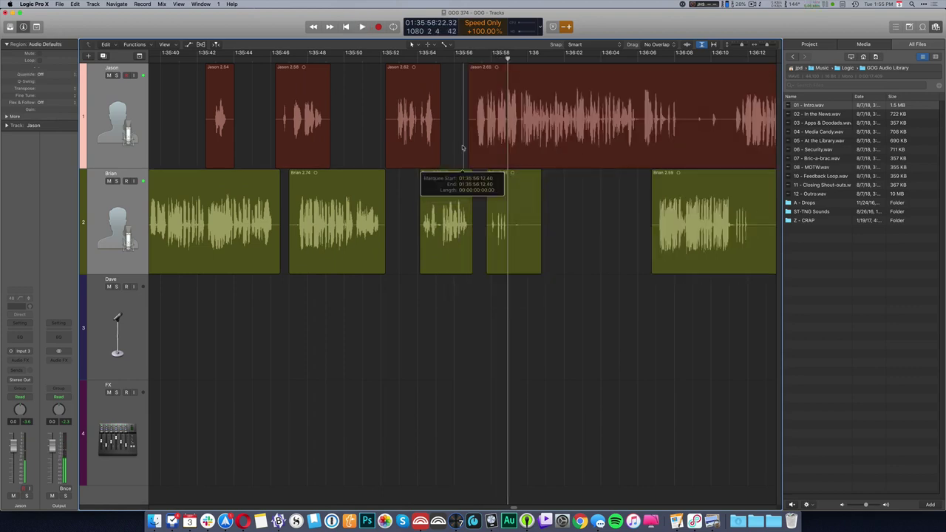
pyautogui.press('space')
# - Delete the track 2 silences from about 1:36:00 to 1:36:06 and from about 1:36:12 to 1:36:22
pyautogui.press('BackSpace')
pyautogui.moveTo(528, 232); pyautogui.dragTo(647, 265)
pyautogui.press('super+Left')
pyautogui.press('super+Left')
pyautogui.press('BackSpace')
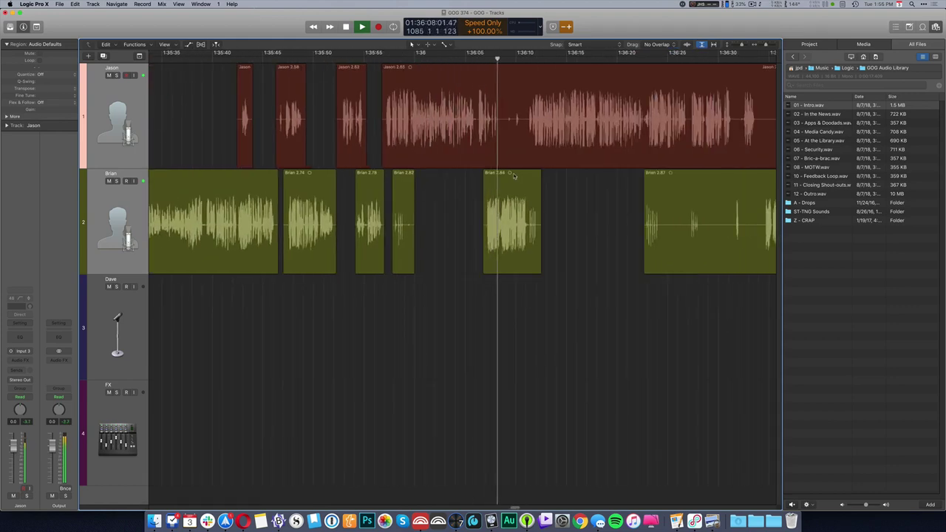
# - Delete the track 2 silences at about 1:36:25, 1:36:30 and 1:36:33
pyautogui.hscroll(5, 499, 172)
pyautogui.moveTo(448, 226); pyautogui.dragTo(549, 238)
pyautogui.press('BackSpace')
pyautogui.press('BackSpace')
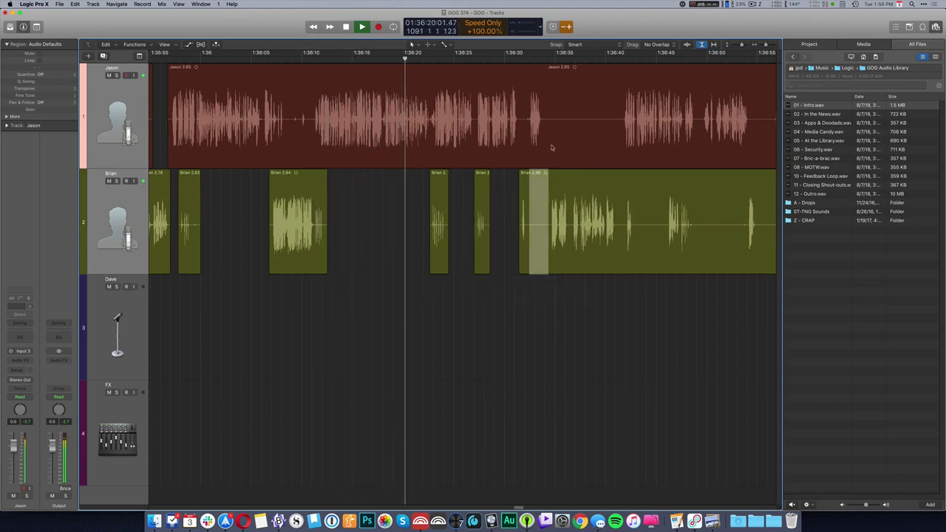
pyautogui.press('BackSpace')
# - Delete the track 1 silence from about 1:36:33 to 1:36:41 and the track 2 silences at about 1:36:44 and 1:36:50
pyautogui.moveTo(544, 140); pyautogui.dragTo(629, 138)
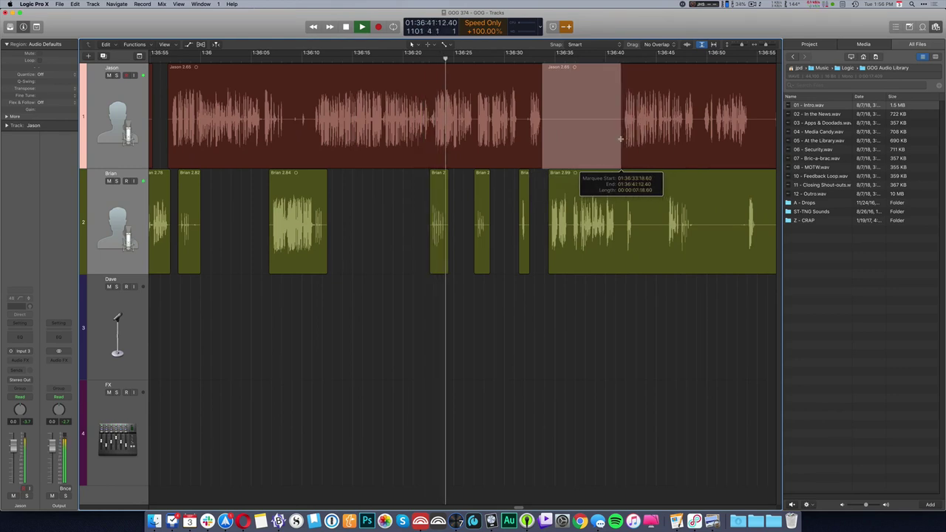
pyautogui.press('BackSpace')
pyautogui.hscroll(5, 443, 164)
pyautogui.moveTo(465, 227); pyautogui.dragTo(566, 229)
pyautogui.press('BackSpace')
pyautogui.press('BackSpace')
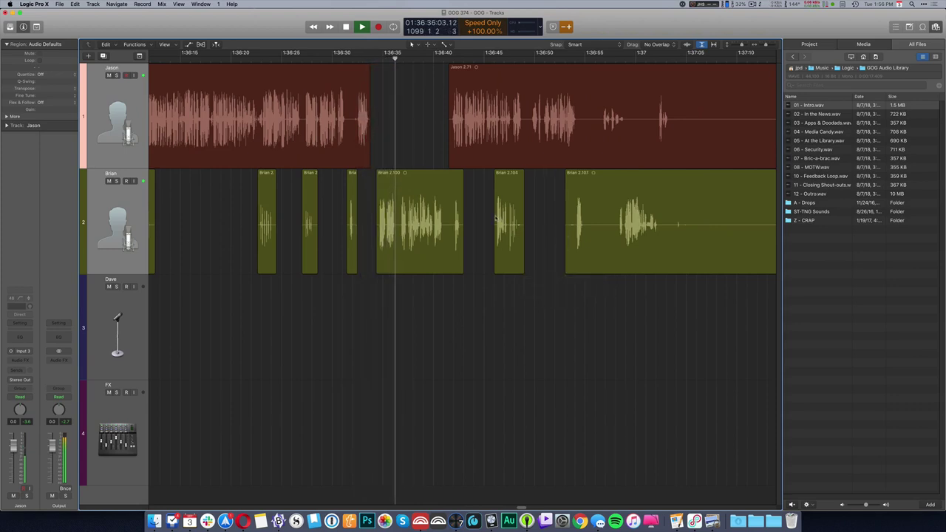
# - Delete the silences on track 1 at about 1:36:55 and 1:37:00 and on track 2 at about 1:36:56
pyautogui.hscroll(5, 492, 218)
pyautogui.moveTo(388, 125); pyautogui.dragTo(405, 130)
pyautogui.press('BackSpace')
pyautogui.moveTo(397, 234); pyautogui.dragTo(424, 237)
pyautogui.press('BackSpace')
pyautogui.moveTo(437, 140); pyautogui.dragTo(464, 144)
pyautogui.press('BackSpace')
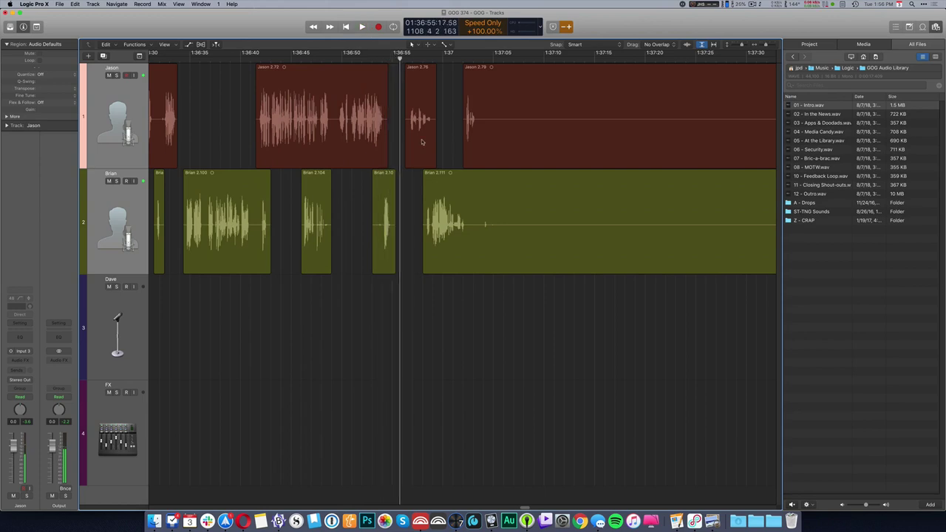
# - Delete everything on both voice tracks from about 1:36:56 to about 1:38:03
pyautogui.moveTo(416, 155); pyautogui.dragTo(606, 263)
pyautogui.press('BackSpace')
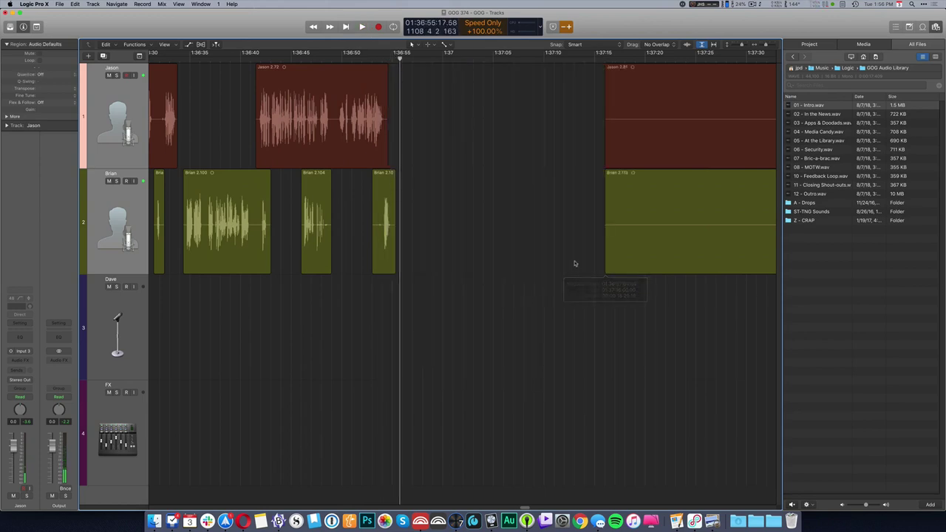
pyautogui.press('super+Left')
pyautogui.press('super+Left')
pyautogui.hscroll(2, 548, 247)
pyautogui.moveTo(359, 116); pyautogui.dragTo(522, 253)
pyautogui.press('BackSpace')
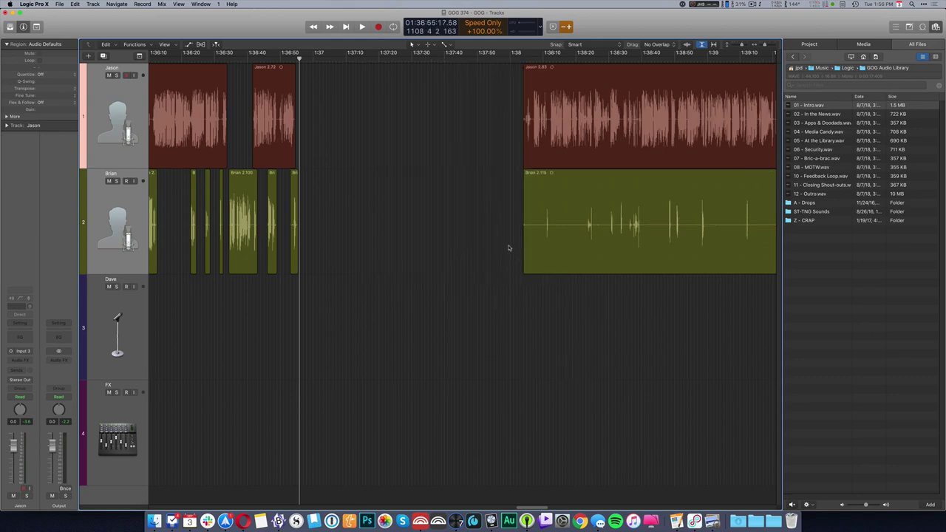
# - Play from about 1:38:06, and delete the start of the track 1 region up to about 1:38:12 and of the track 2 region up to about 1:38:21
pyautogui.keyDown('super'); pyautogui.click(531, 120); pyautogui.keyUp('super')
pyautogui.press('space')
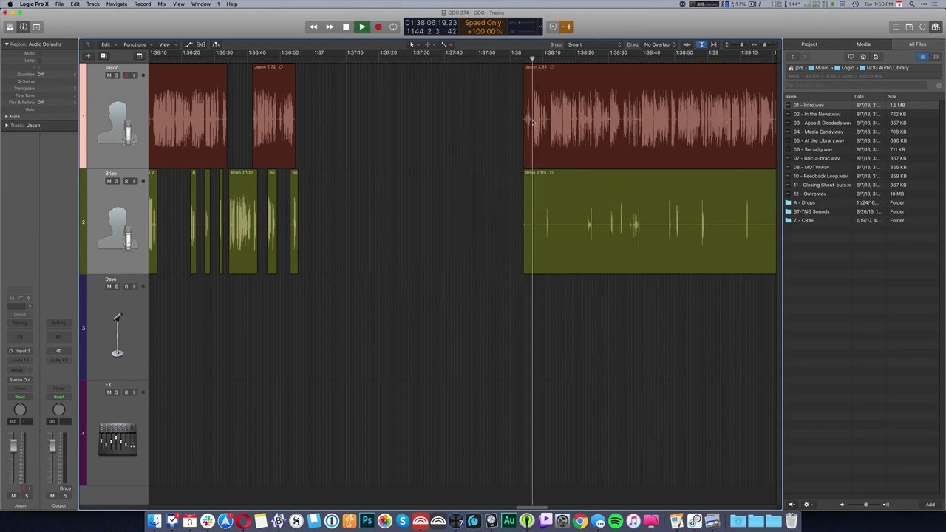
pyautogui.press('super+Right')
pyautogui.press('super+Right')
pyautogui.press('super+Right')
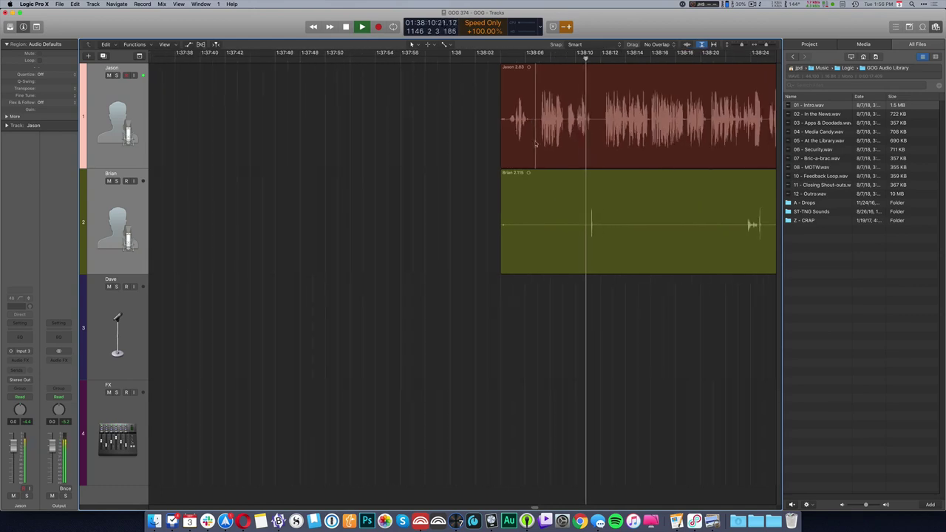
pyautogui.moveTo(476, 109); pyautogui.dragTo(712, 259)
pyautogui.press('Delete')
pyautogui.press('Delete')
# - Insert the 10 - Feedback Loop clip on the FX track at about 1:36:55 and move the following voice regions earlier to begin at its end
pyautogui.moveTo(692, 137); pyautogui.dragTo(427, 152)
pyautogui.hscroll(-5, 445, 151)
pyautogui.moveTo(719, 144); pyautogui.dragTo(327, 164)
pyautogui.hscroll(-10, 332, 168)
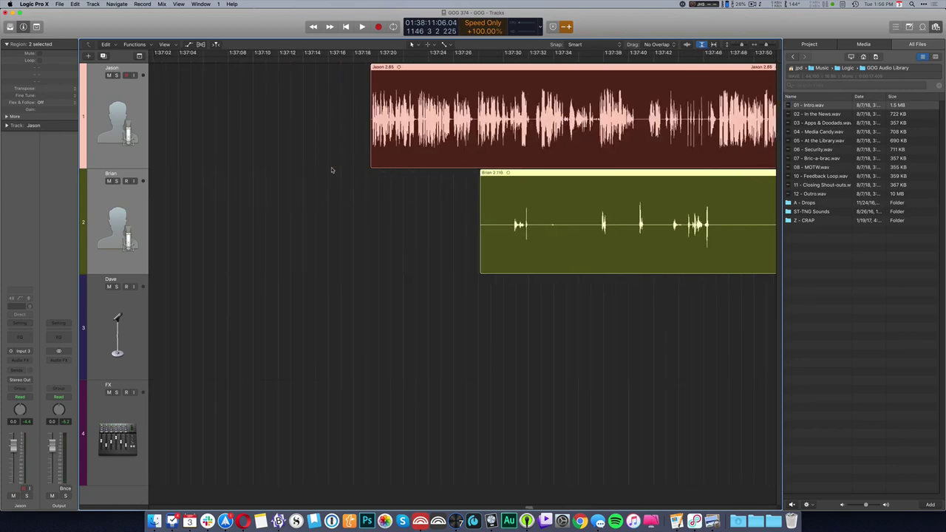
pyautogui.moveTo(624, 110); pyautogui.dragTo(391, 106)
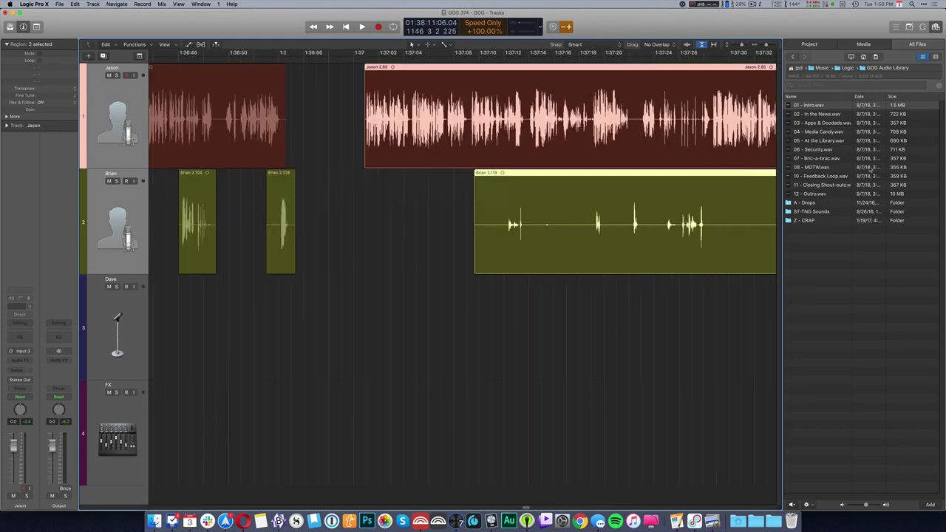
pyautogui.moveTo(808, 179); pyautogui.dragTo(295, 448)
pyautogui.moveTo(399, 121); pyautogui.dragTo(380, 120)
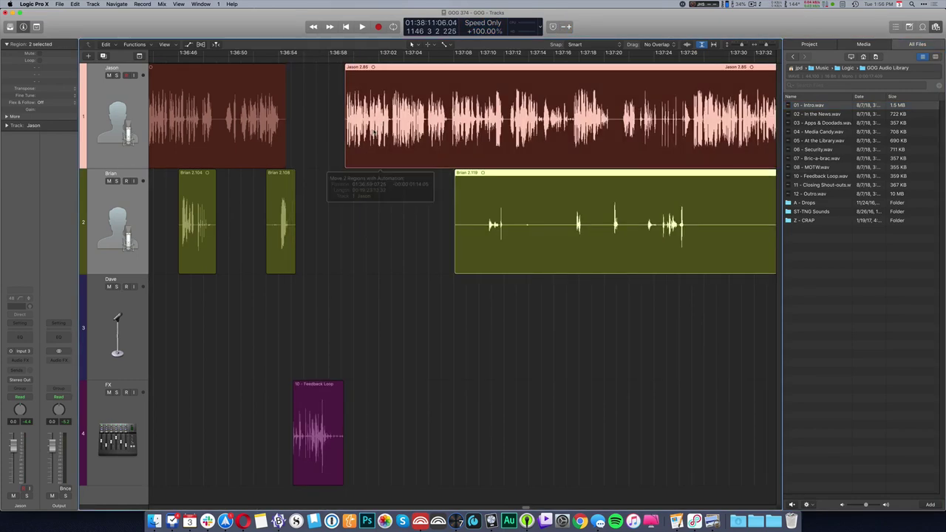
# - Play back the transitions into and out of the Feedback Loop clip
pyautogui.click(289, 338)
pyautogui.press('space')
pyautogui.click(272, 337)
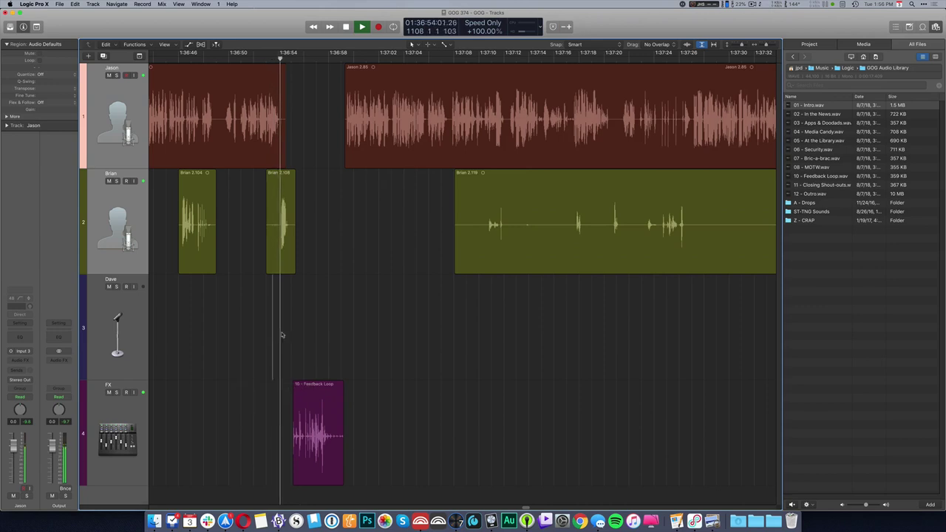
pyautogui.click(324, 335)
pyautogui.press('space')
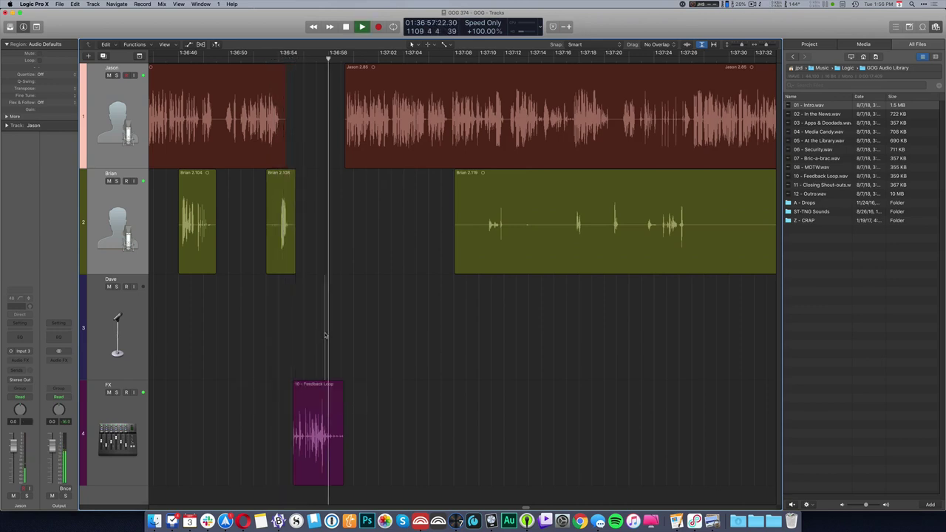
# - Trim the start of the track 2 region to about 1:37:10 and delete its silence from about 1:37:12 to 1:37:17
pyautogui.moveTo(455, 266); pyautogui.dragTo(486, 266)
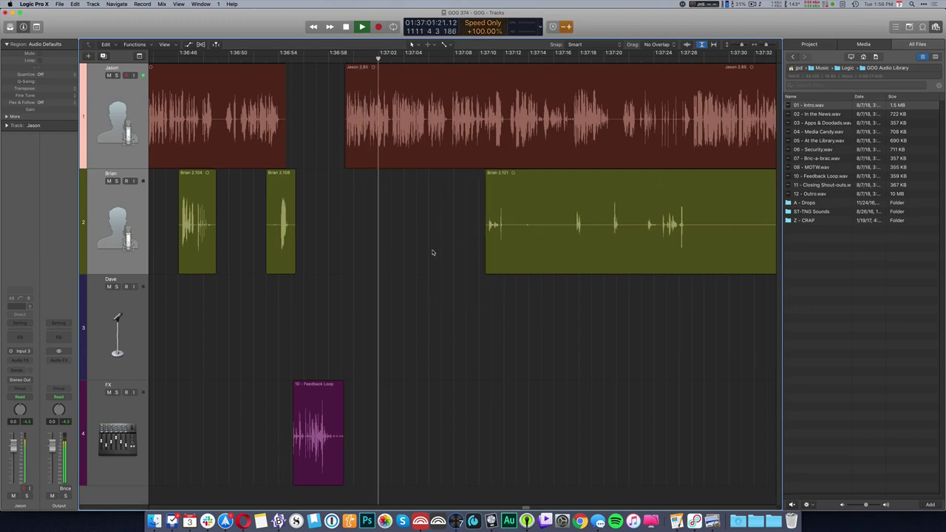
pyautogui.hscroll(5, 435, 252)
pyautogui.press('super+Left')
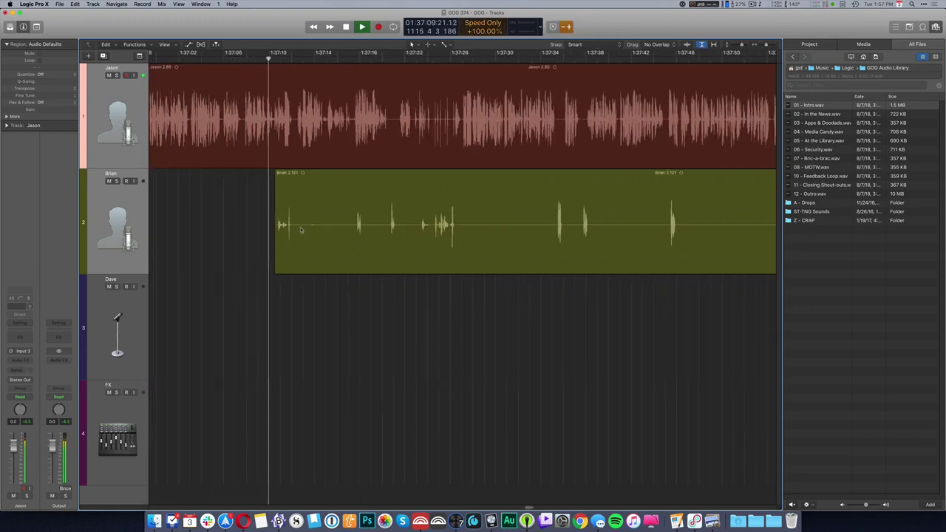
pyautogui.moveTo(296, 224); pyautogui.dragTo(351, 244)
pyautogui.press('Delete')
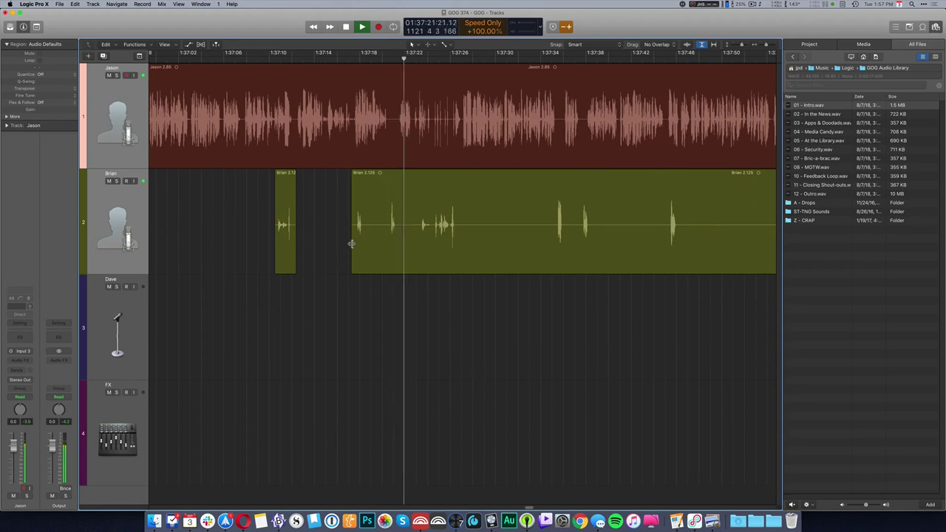
# - Delete the track 2 silences at about 1:37:31, 1:37:36 and 1:37:41
pyautogui.hscroll(5, 351, 244)
pyautogui.moveTo(310, 226); pyautogui.dragTo(422, 235)
pyautogui.press('Delete')
pyautogui.hscroll(1, 396, 236)
pyautogui.hscroll(2, 395, 237)
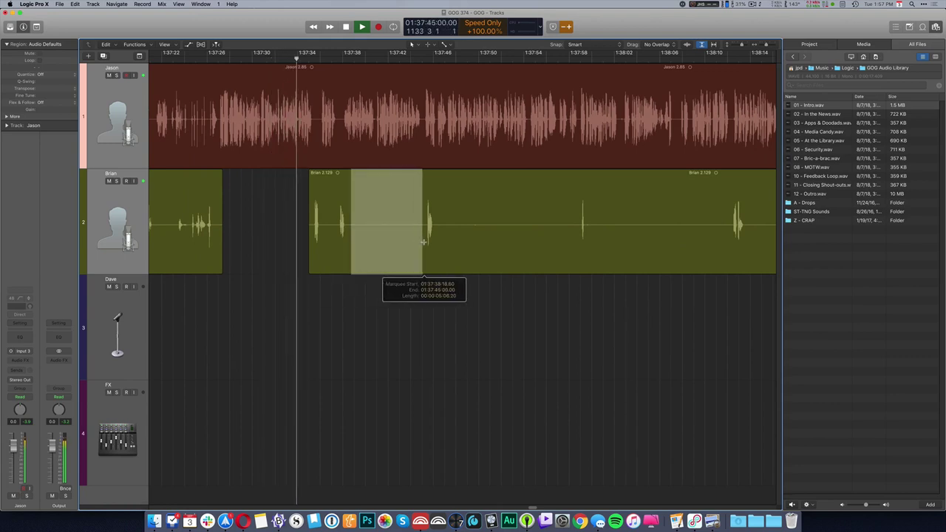
pyautogui.press('Delete')
pyautogui.moveTo(320, 230); pyautogui.dragTo(336, 233)
pyautogui.press('Delete')
# - Delete the four track 2 silences between about 1:37:46 and 1:38:19, keeping the short interjections between them
pyautogui.moveTo(439, 234); pyautogui.dragTo(730, 244)
pyautogui.press('Delete')
pyautogui.press('Delete')
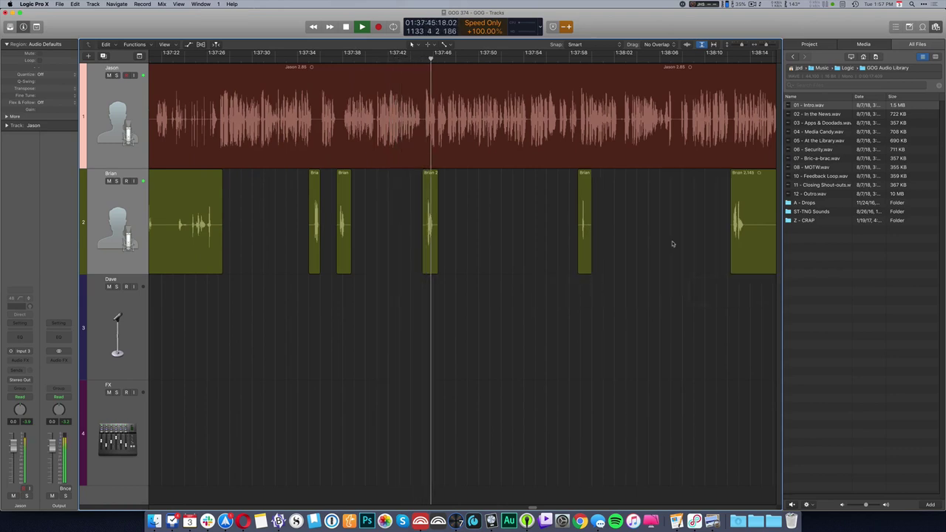
pyautogui.moveTo(463, 235); pyautogui.dragTo(530, 234)
pyautogui.press('Delete')
pyautogui.press('Delete')
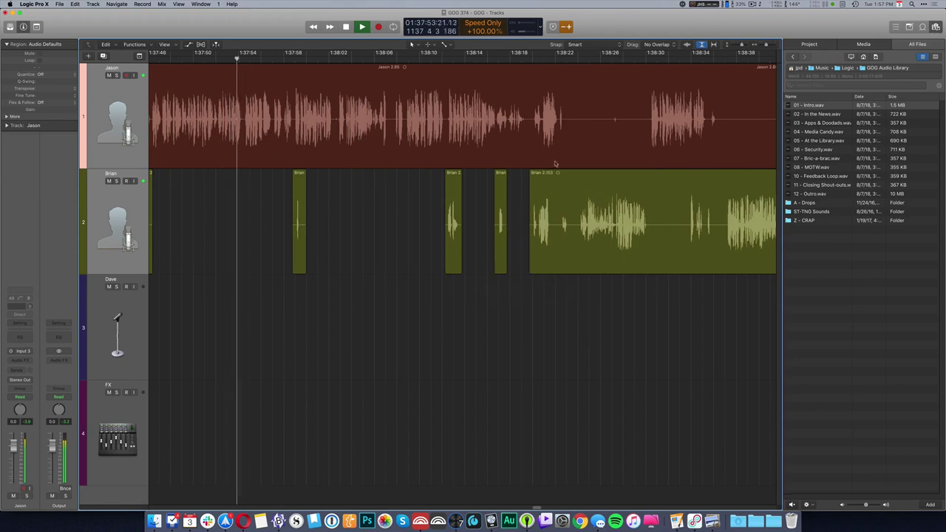
# - Delete the track 1 silence from about 1:38:23 to 1:38:30 and the track 2 crosstalk from about 1:38:19 to 1:38:22
pyautogui.moveTo(565, 123); pyautogui.dragTo(647, 141)
pyautogui.press('Delete')
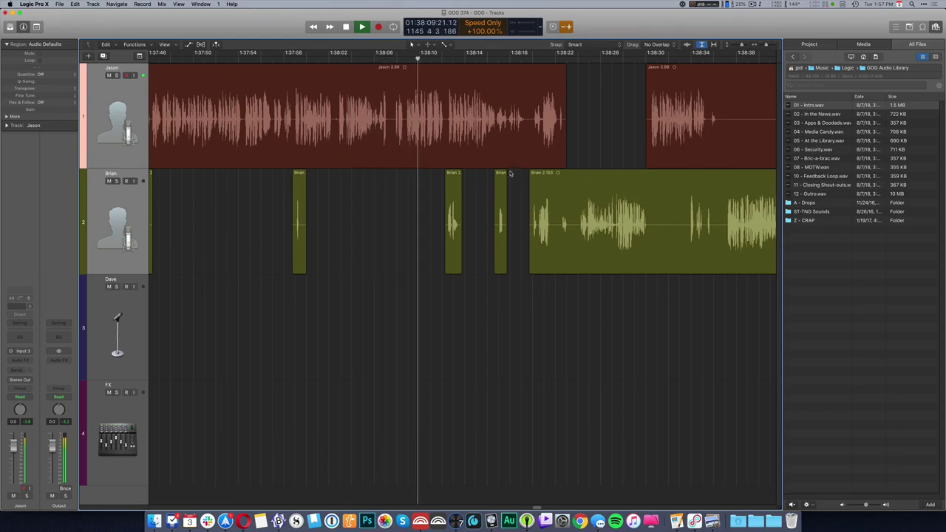
pyautogui.hscroll(5, 510, 173)
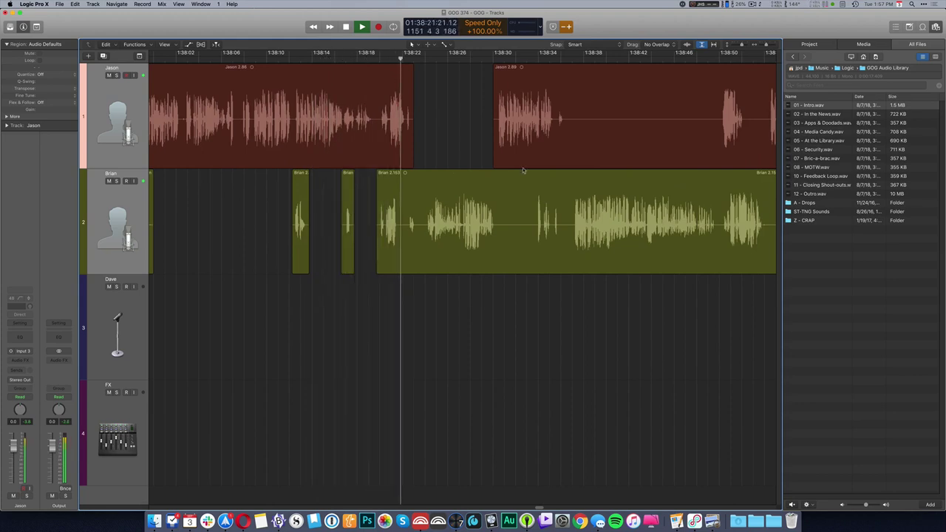
pyautogui.press('space')
pyautogui.moveTo(368, 222); pyautogui.dragTo(408, 241)
pyautogui.press('Delete')
# - Play back from about 1:38:20 and trim the end of the track 1 region to about 1:38:22
pyautogui.click(382, 180)
pyautogui.press('space')
pyautogui.scroll(3, 381, 179)
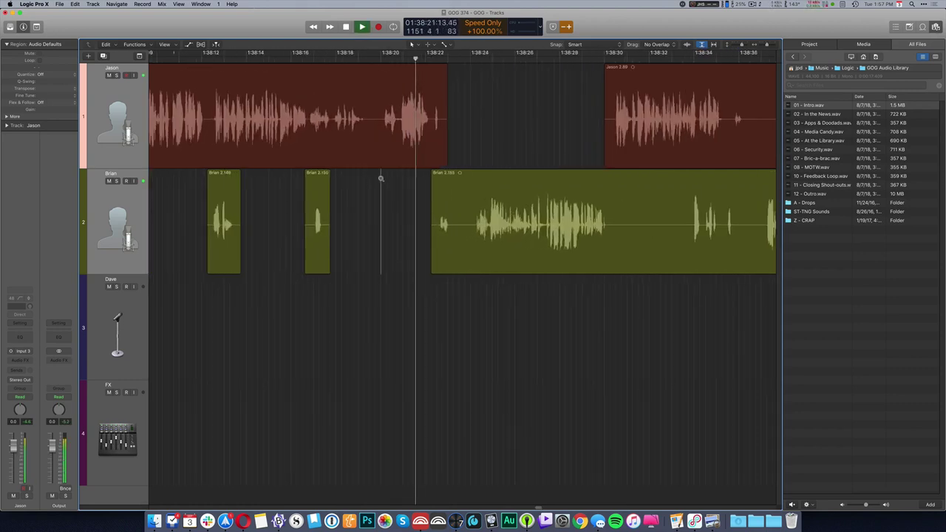
pyautogui.press('space')
pyautogui.moveTo(430, 139); pyautogui.dragTo(476, 153)
pyautogui.press('Delete')
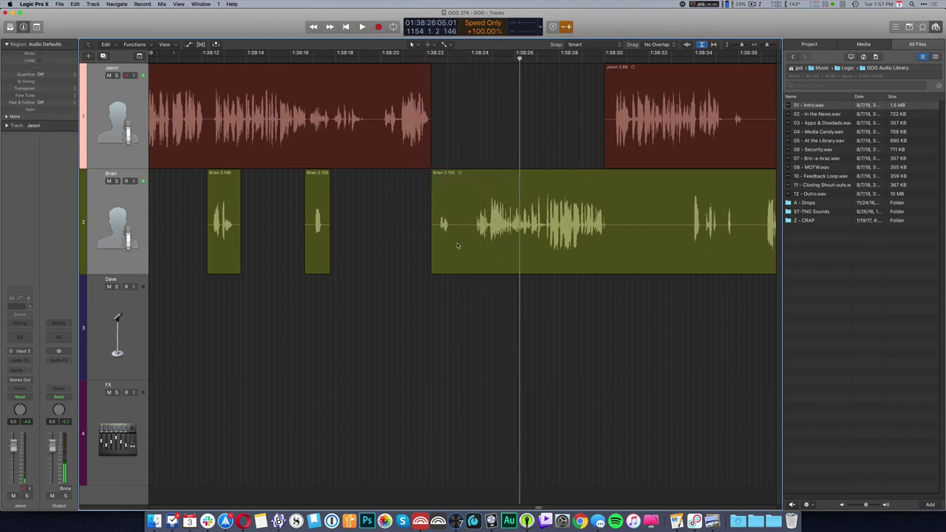
# - Play back the handover at about 1:38:22 and delete the silence after the short track 2 sound there
pyautogui.click(409, 179)
pyautogui.press('space')
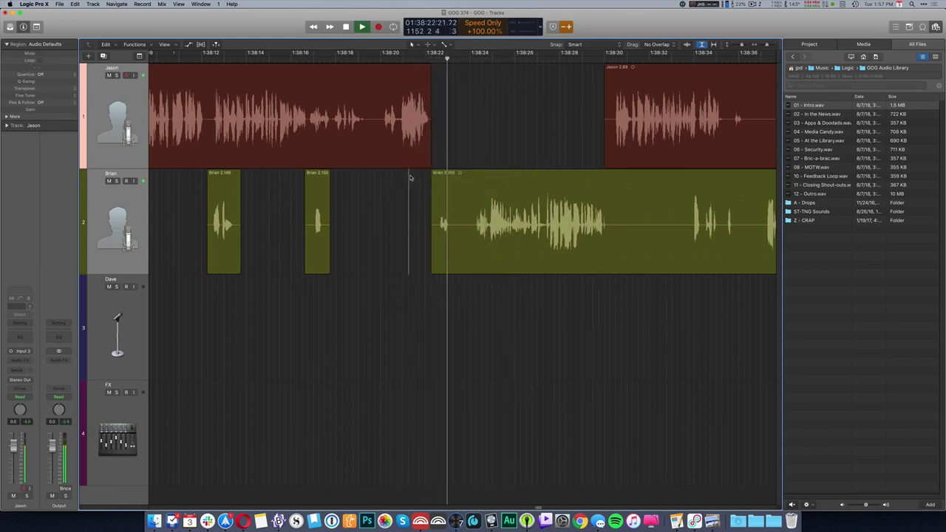
pyautogui.press('space')
pyautogui.moveTo(453, 234)
pyautogui.mouseDown()
pyautogui.moveTo(477, 234)
pyautogui.moveTo(437, 228)
pyautogui.mouseUp()
pyautogui.press('Delete')
# - Move all following regions earlier to close the gap at about 1:38:23, and start the track 2 audio slightly before track 1's region ends
pyautogui.click(486, 233)
pyautogui.hotkey('shift', 'f')
pyautogui.click(444, 229)
pyautogui.hotkey('shift', 'f')
pyautogui.click(418, 214)
pyautogui.press('space')
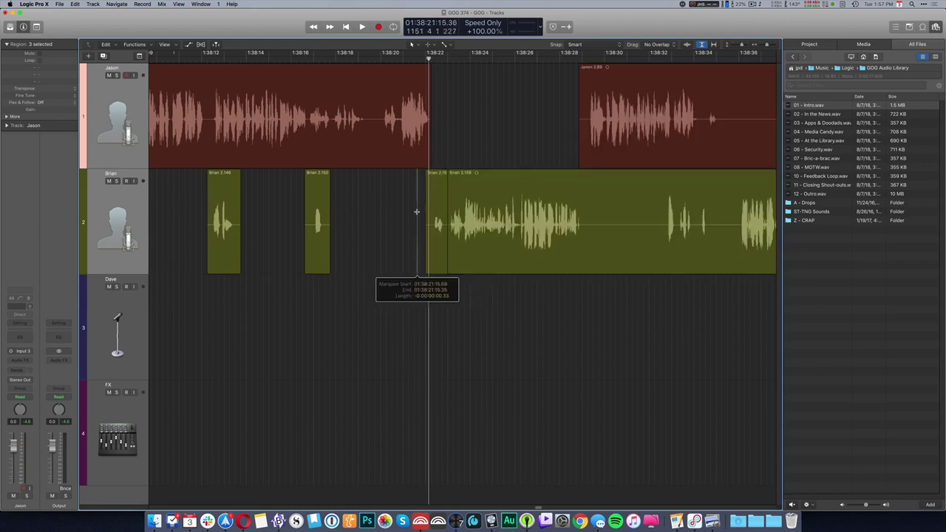
# - Delete the silences on track 2 at about 1:38:31 and 1:38:35 and on track 1 from about 1:38:35 to 1:38:48
pyautogui.moveTo(587, 244); pyautogui.dragTo(667, 244)
pyautogui.press('Delete')
pyautogui.hscroll(5, 530, 187)
pyautogui.moveTo(565, 133); pyautogui.dragTo(756, 144)
pyautogui.press('Delete')
pyautogui.moveTo(548, 219); pyautogui.dragTo(577, 223)
pyautogui.press('Delete')
pyautogui.hscroll(6, 556, 228)
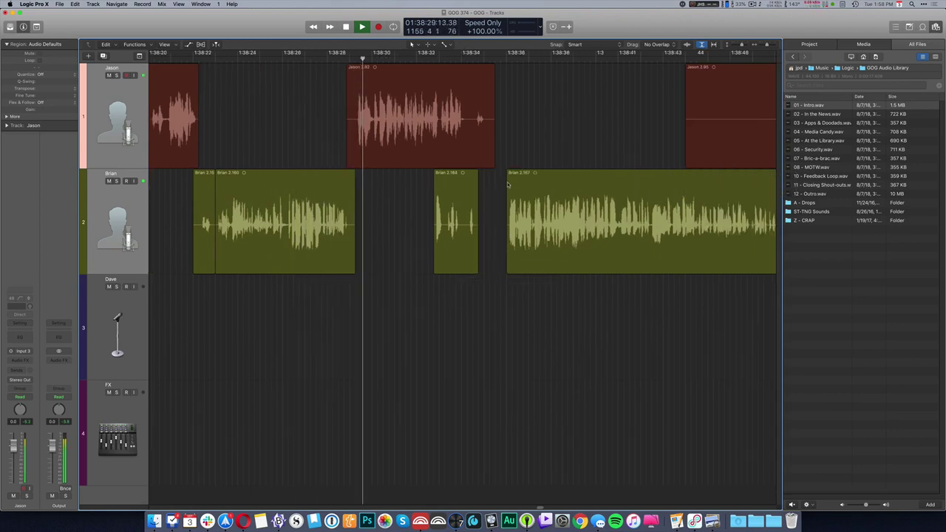
pyautogui.moveTo(548, 128); pyautogui.dragTo(679, 140)
pyautogui.press('Delete')
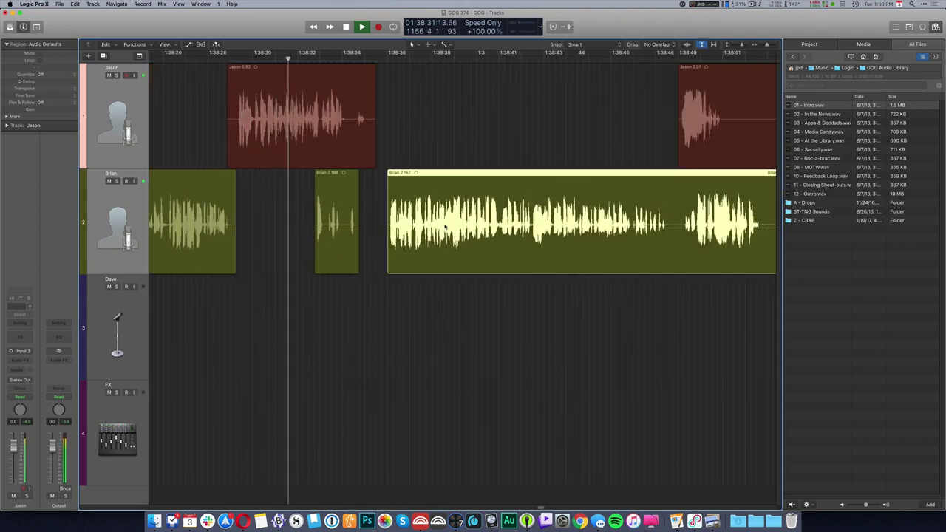
# - Move the track 2 region at about 1:38:36 and all following regions slightly earlier, overlapping the end of the track 1 region
pyautogui.click(436, 221)
pyautogui.hotkey('shift', 'f')
pyautogui.moveTo(436, 221); pyautogui.dragTo(419, 219)
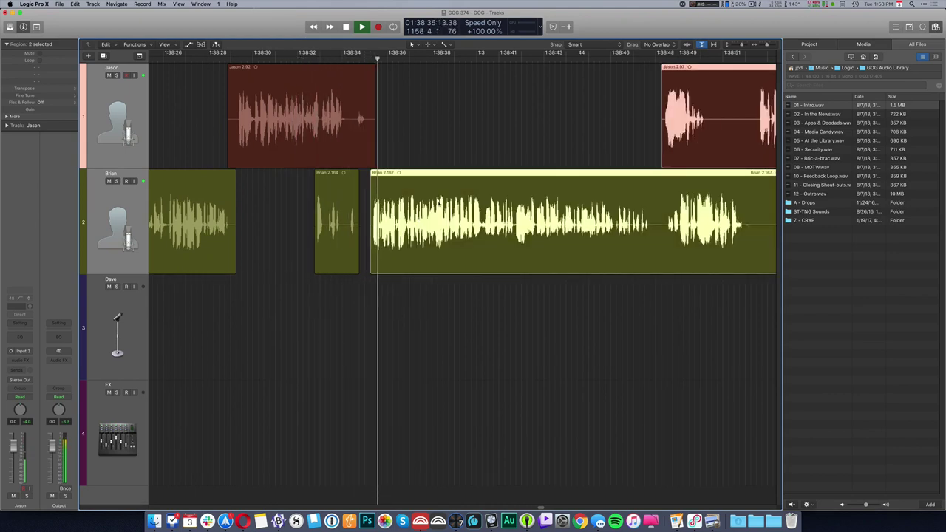
# - Delete the track 1 silences at about 1:38:51 and 1:39:01 and the track 2 silence at about 1:38:54
pyautogui.moveTo(541, 118); pyautogui.dragTo(584, 171)
pyautogui.press('Delete')
pyautogui.moveTo(582, 225); pyautogui.dragTo(654, 239)
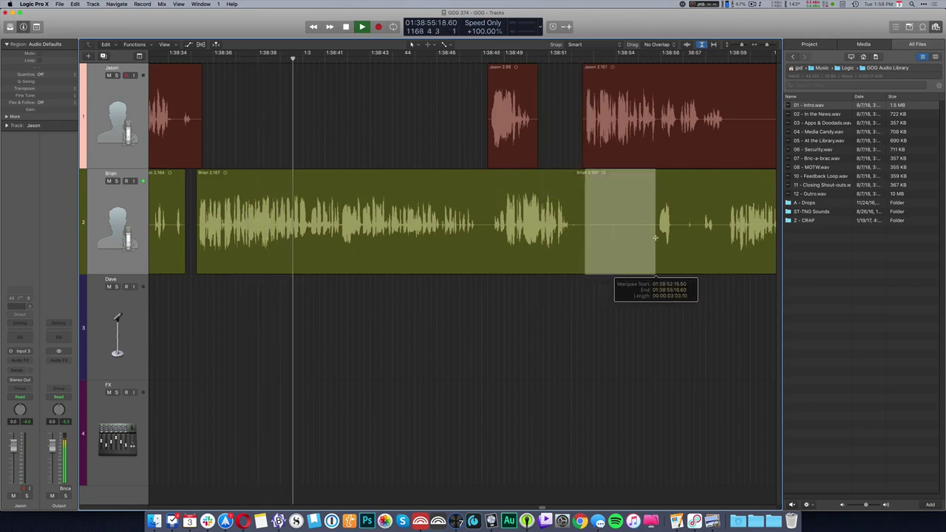
pyautogui.press('Delete')
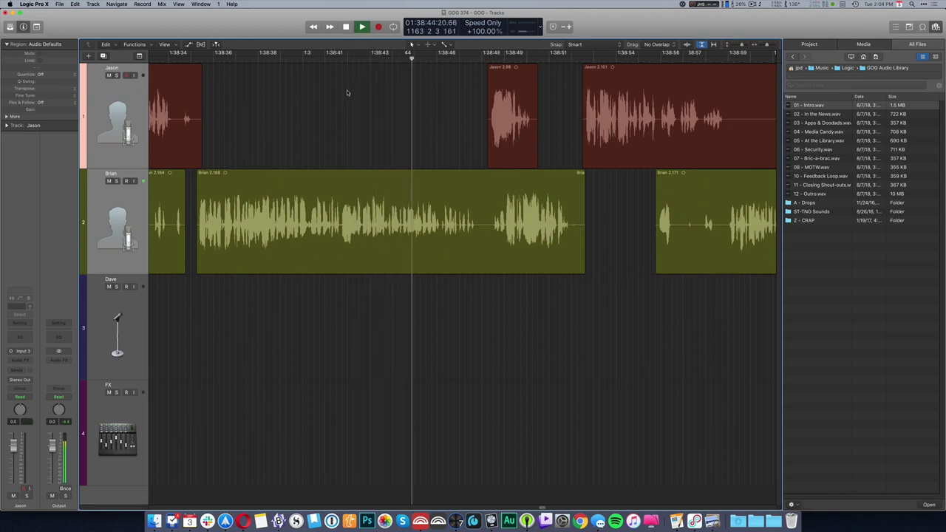
pyautogui.hscroll(5, 347, 92)
pyautogui.moveTo(505, 131); pyautogui.dragTo(623, 133)
pyautogui.press('Delete')
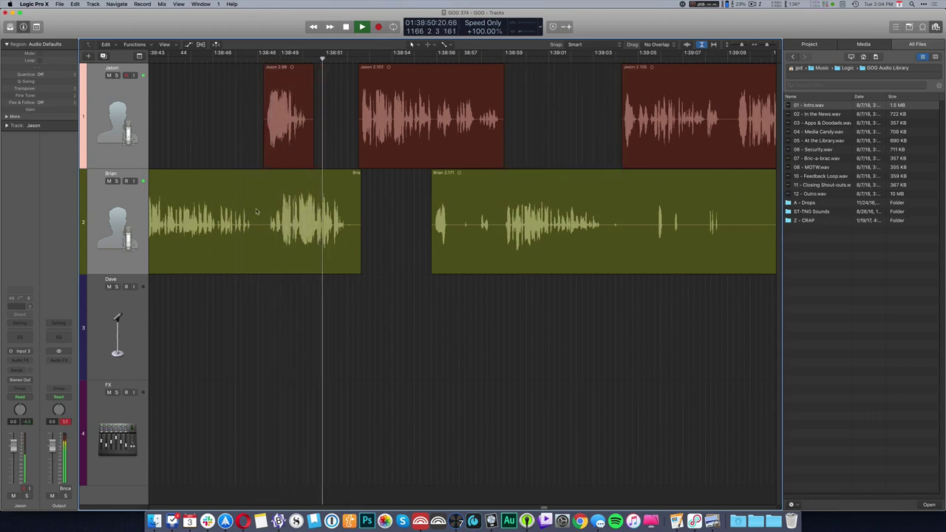
# - Stop playback and move the track 1 region at about 1:38:52 and all following regions slightly earlier
pyautogui.press('space')
pyautogui.click(392, 129)
pyautogui.hotkey('shift', 'f')
pyautogui.moveTo(393, 129); pyautogui.dragTo(382, 128)
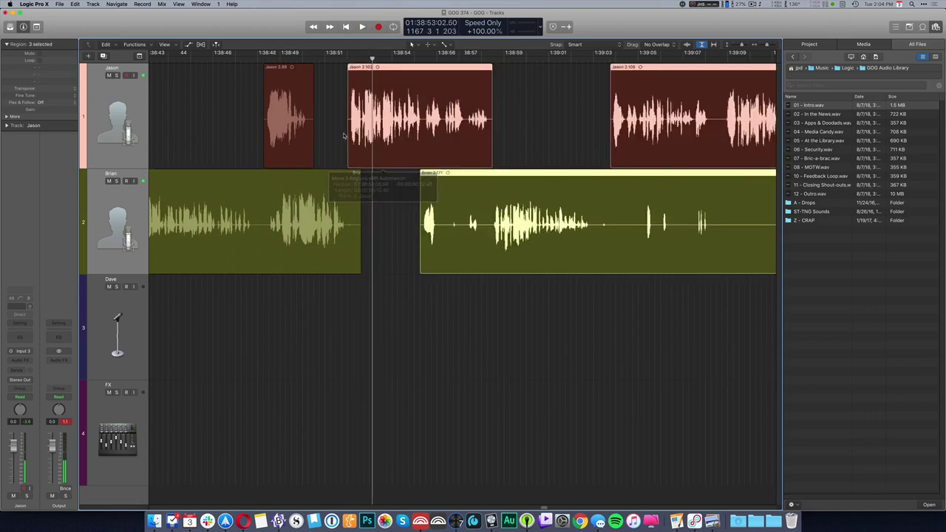
# - Deselect the moved regions, resume playback and delete the track 2 silence at about 1:39:03
pyautogui.keyDown('super'); pyautogui.click(336, 133); pyautogui.keyUp('super')
pyautogui.press('space')
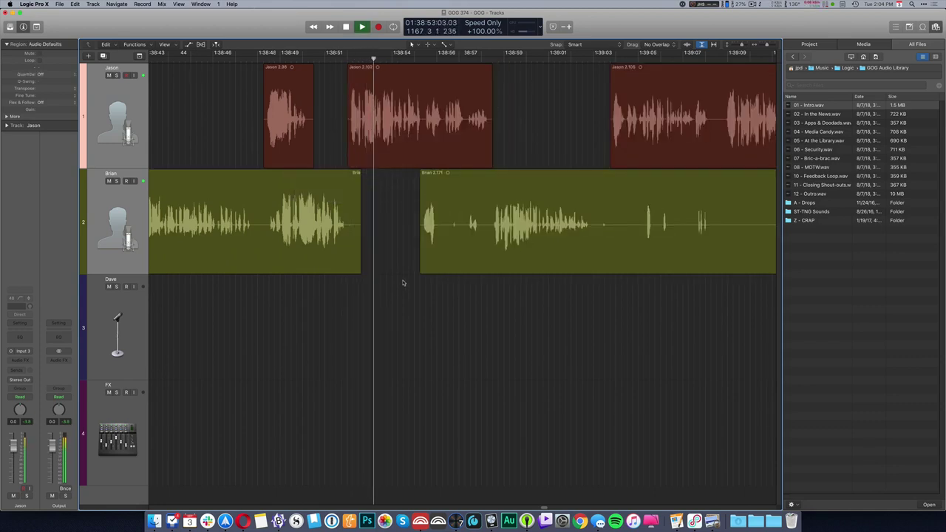
pyautogui.moveTo(439, 235); pyautogui.dragTo(482, 237)
pyautogui.press('Delete')
# - Move the track 1 region at about 1:39:03 and all following regions slightly earlier
pyautogui.click(463, 113)
pyautogui.hotkey('shift', 'f')
pyautogui.moveTo(463, 113); pyautogui.dragTo(449, 113)
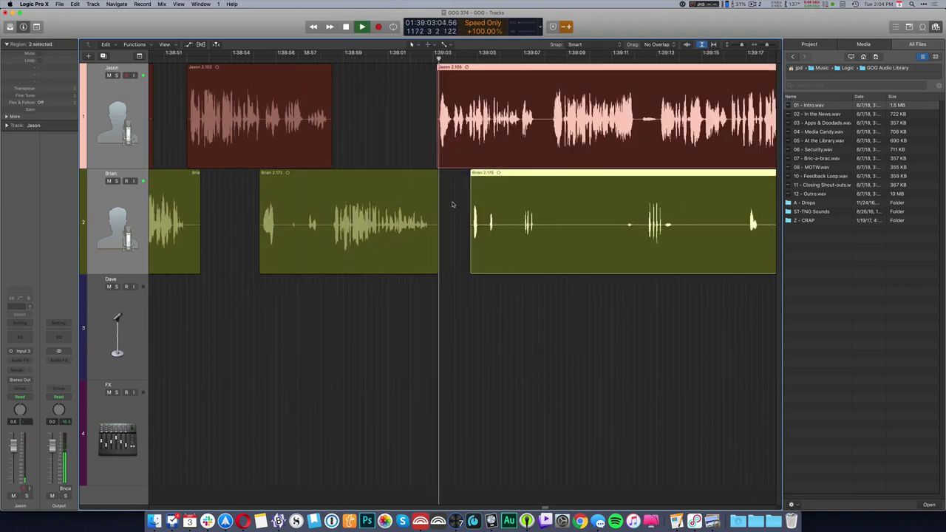
# - Delete the track 2 silences between about 1:39:07 and 1:39:36
pyautogui.moveTo(539, 229); pyautogui.dragTo(616, 266)
pyautogui.press('Delete')
pyautogui.hscroll(5, 519, 185)
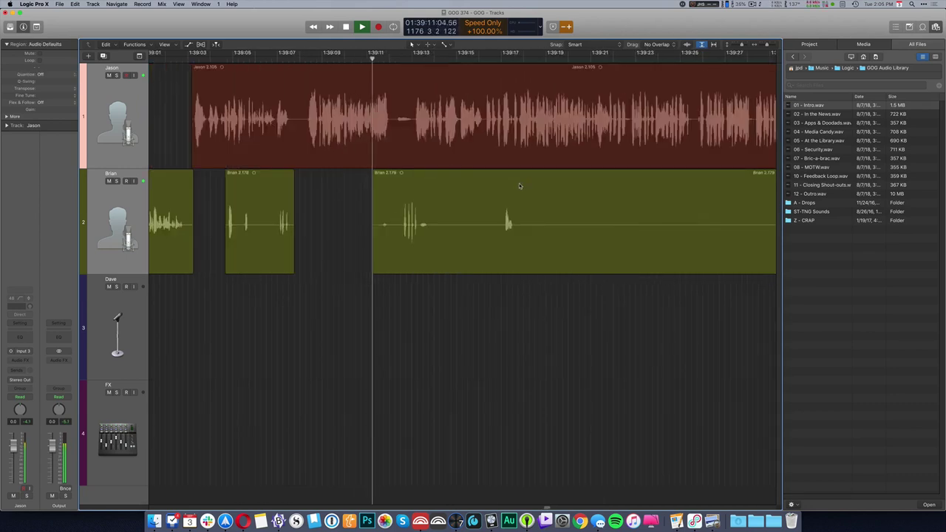
pyautogui.moveTo(436, 232); pyautogui.dragTo(744, 230)
pyautogui.press('Delete')
pyautogui.press('Delete')
pyautogui.hscroll(8, 517, 222)
pyautogui.moveTo(343, 221); pyautogui.dragTo(524, 225)
pyautogui.press('Delete')
# - Delete the track 1 silence from about 1:39:36 to 1:39:45 and the silence opening the track 2 region at about 1:39:36
pyautogui.moveTo(543, 120); pyautogui.dragTo(739, 159)
pyautogui.press('Delete')
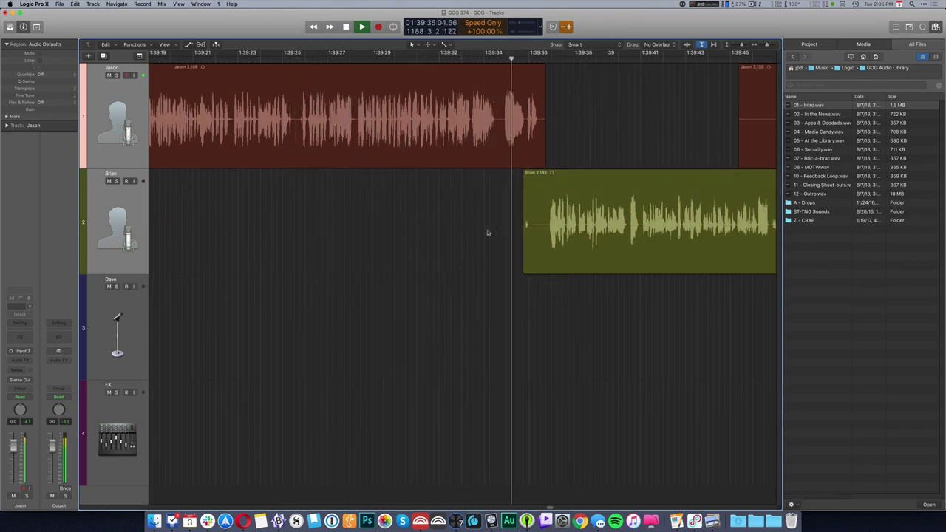
pyautogui.moveTo(502, 226); pyautogui.dragTo(558, 224)
pyautogui.press('Delete')
# - Stop playback, move the track 2 region at about 1:39:36 and all following regions slightly earlier, and resume playback
pyautogui.press('space')
pyautogui.click(563, 225)
pyautogui.hotkey('shift', 'f')
pyautogui.moveTo(534, 224); pyautogui.dragTo(532, 225)
pyautogui.press('space')
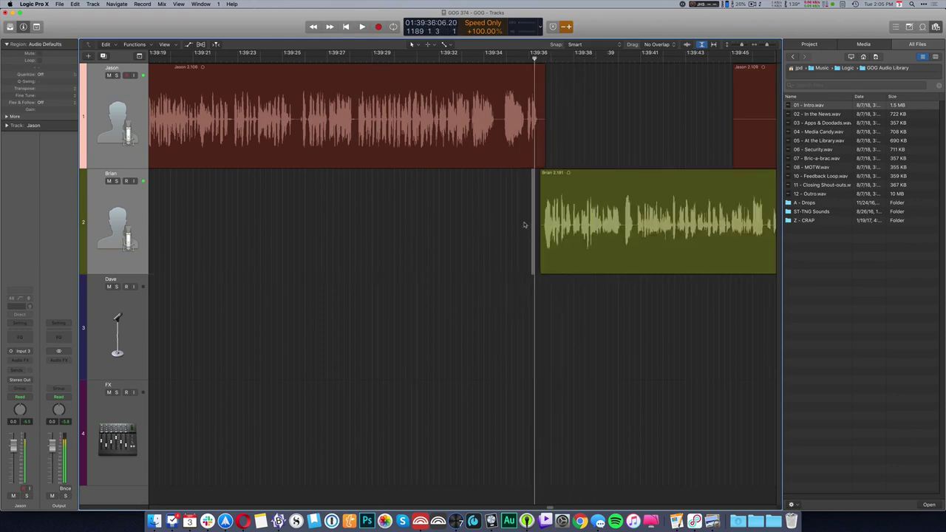
# - Delete the track 1 silence leading up to about 1:39:50 and the track 2 silence at about 1:39:50
pyautogui.hscroll(6, 480, 234)
pyautogui.moveTo(499, 139); pyautogui.dragTo(647, 140)
pyautogui.press('Delete')
pyautogui.moveTo(644, 222); pyautogui.dragTo(679, 222)
pyautogui.press('Delete')
# - Move the track 1 region at about 1:39:50 and all following regions slightly earlier, and deselect them
pyautogui.click(668, 145)
pyautogui.hotkey('shift', 'f')
pyautogui.moveTo(668, 146); pyautogui.dragTo(662, 146)
pyautogui.click(658, 291)
# - Delete the track 1 silence from about 1:39:55 to 1:40:06 and the track 2 silence from about 1:40:09 to 1:40:20
pyautogui.hscroll(5, 509, 227)
pyautogui.hscroll(6, 509, 227)
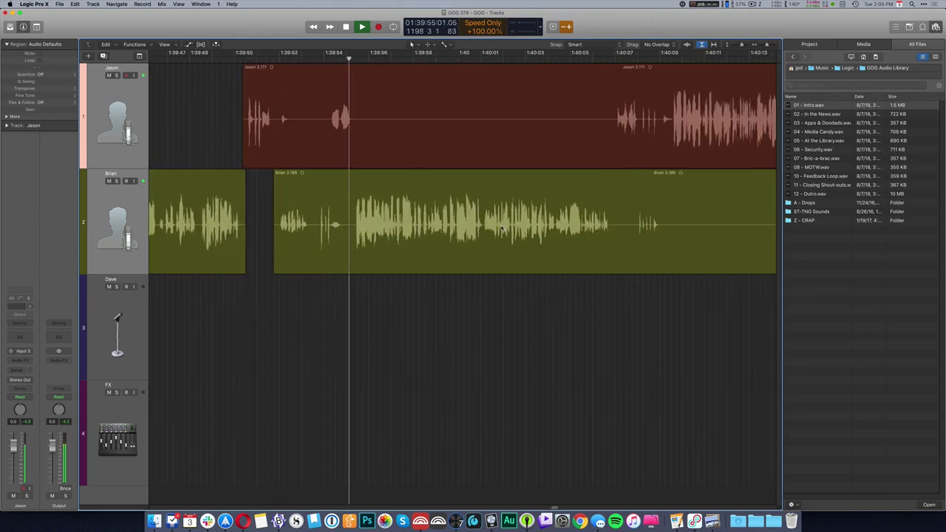
pyautogui.moveTo(354, 126); pyautogui.dragTo(615, 164)
pyautogui.press('Delete')
pyautogui.hscroll(6, 476, 207)
pyautogui.moveTo(444, 227); pyautogui.dragTo(704, 230)
pyautogui.press('Delete')
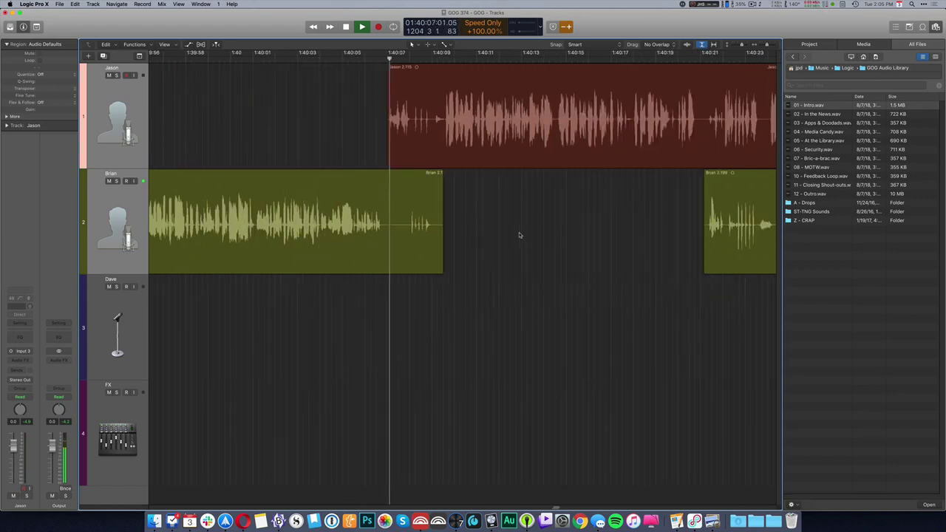
# - Delete the track 1 silences at about 1:40:25 to 1:40:30, 1:40:33 and 1:40:37
pyautogui.hscroll(6, 519, 235)
pyautogui.moveTo(573, 141); pyautogui.dragTo(692, 138)
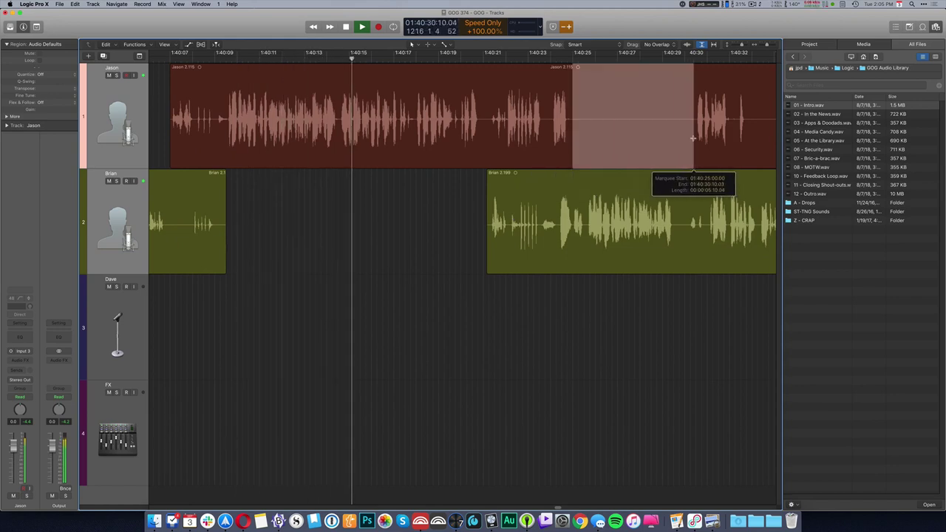
pyautogui.press('Delete')
pyautogui.hscroll(7, 522, 126)
pyautogui.moveTo(507, 126); pyautogui.dragTo(543, 127)
pyautogui.press('Delete')
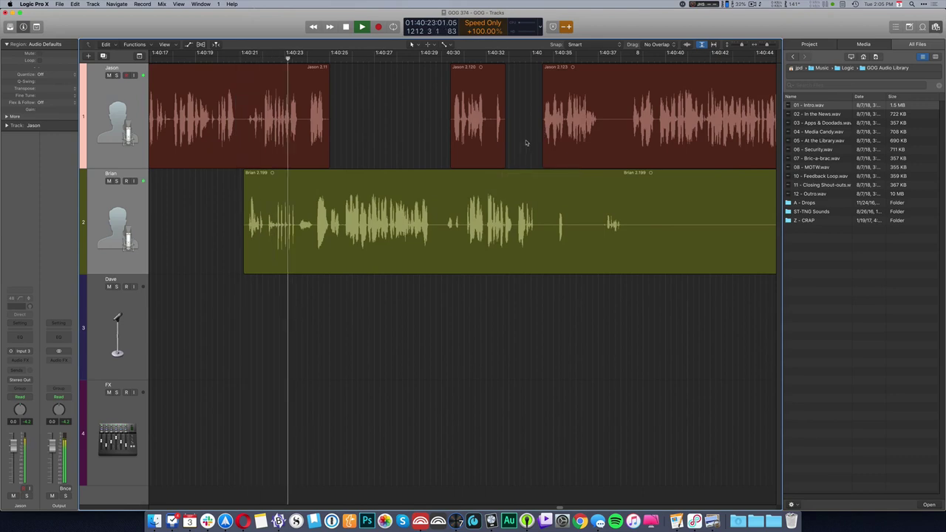
pyautogui.hscroll(3, 489, 149)
pyautogui.moveTo(489, 122); pyautogui.dragTo(521, 132)
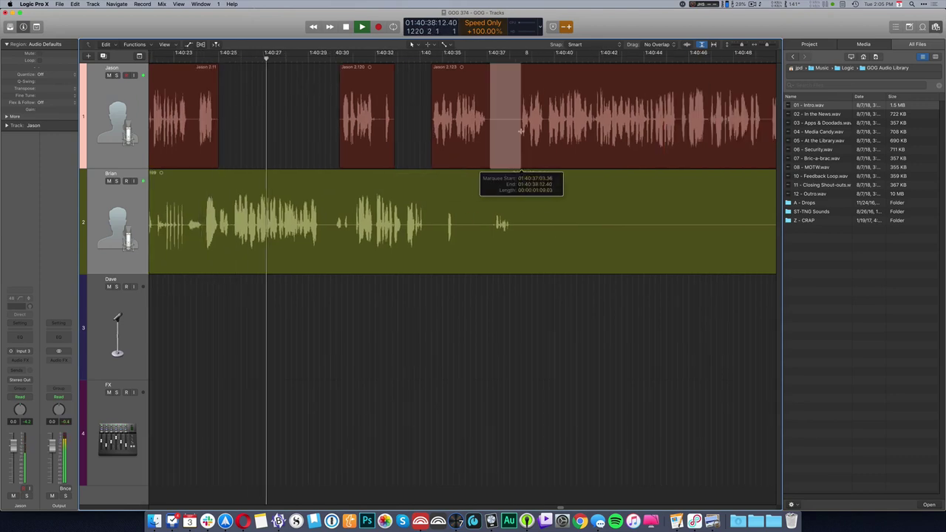
pyautogui.press('Delete')
# - Delete the track 2 silence from about 1:40:38 to 1:40:58
pyautogui.moveTo(519, 228); pyautogui.dragTo(733, 235)
pyautogui.press('Delete')
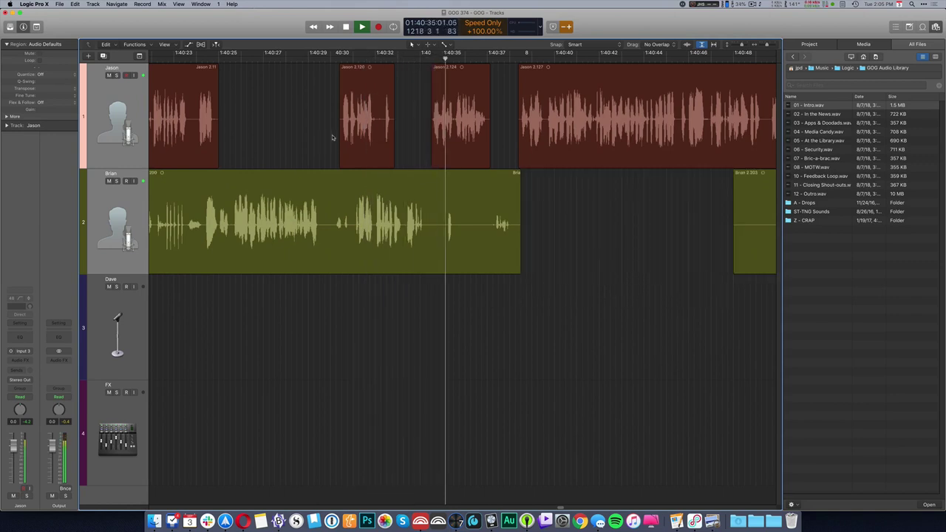
pyautogui.hscroll(5, 348, 142)
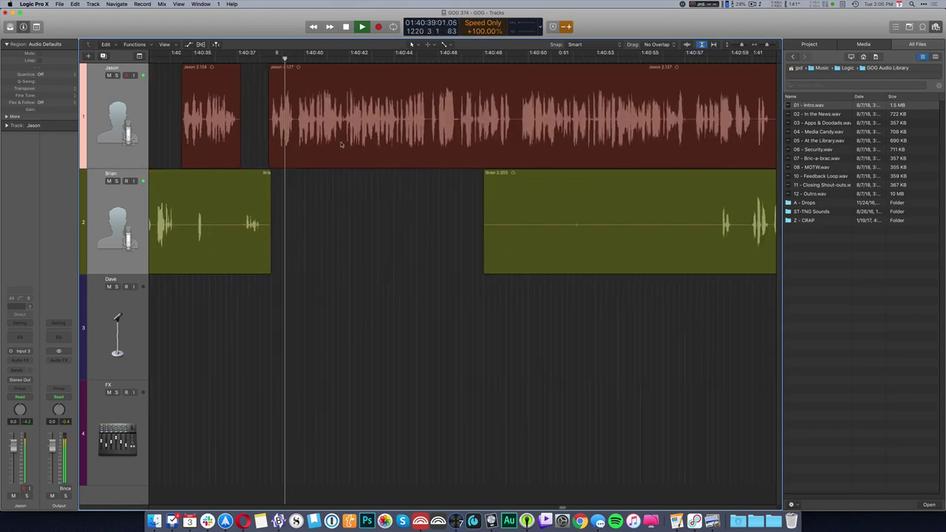
pyautogui.moveTo(462, 211); pyautogui.dragTo(718, 270)
pyautogui.press('Delete')
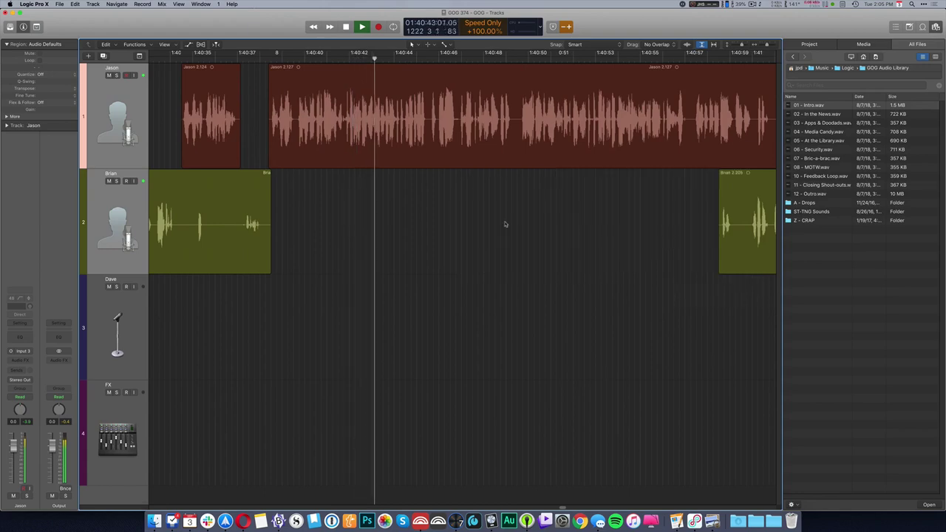
# - Delete the track 1 silences around the short utterance at about 1:41:36 and trim the start of the track 2 region at about 1:40:58
pyautogui.scroll(-5, 499, 222)
pyautogui.hscroll(3, 443, 208)
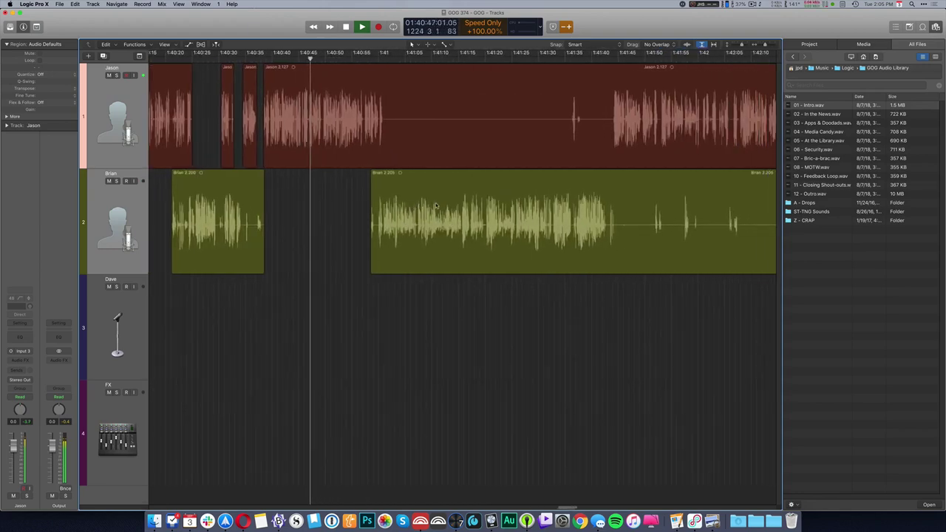
pyautogui.moveTo(383, 145); pyautogui.dragTo(610, 133)
pyautogui.press('Delete')
pyautogui.press('Delete')
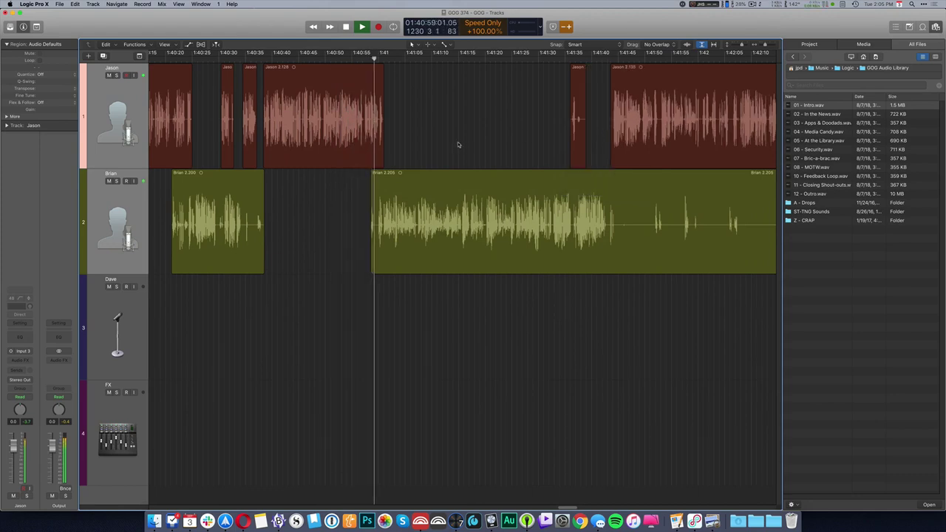
pyautogui.moveTo(350, 225); pyautogui.dragTo(375, 237)
pyautogui.press('Delete')
# - Delete the track 2 silence from about 1:41:43 to 1:41:50 and the track 1 silence from about 1:42:21 to 1:42:38
pyautogui.hscroll(5, 349, 178)
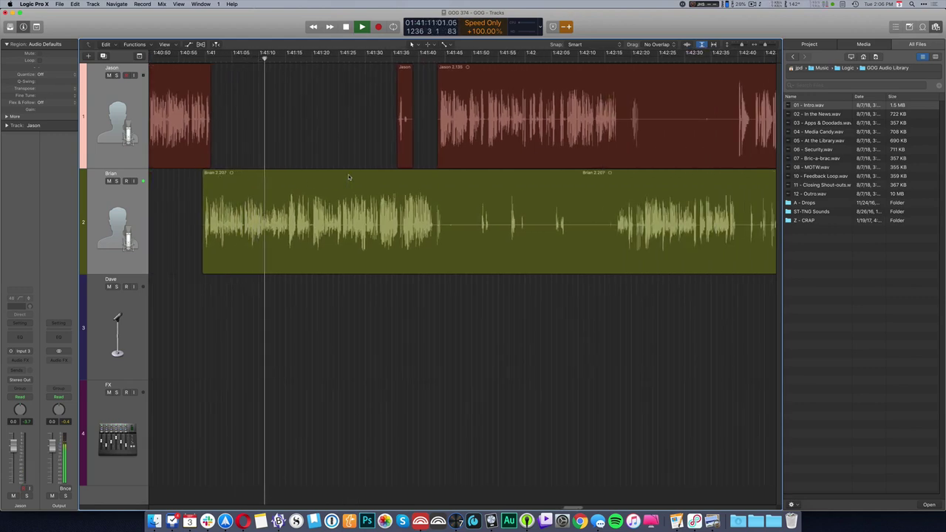
pyautogui.hscroll(5, 348, 191)
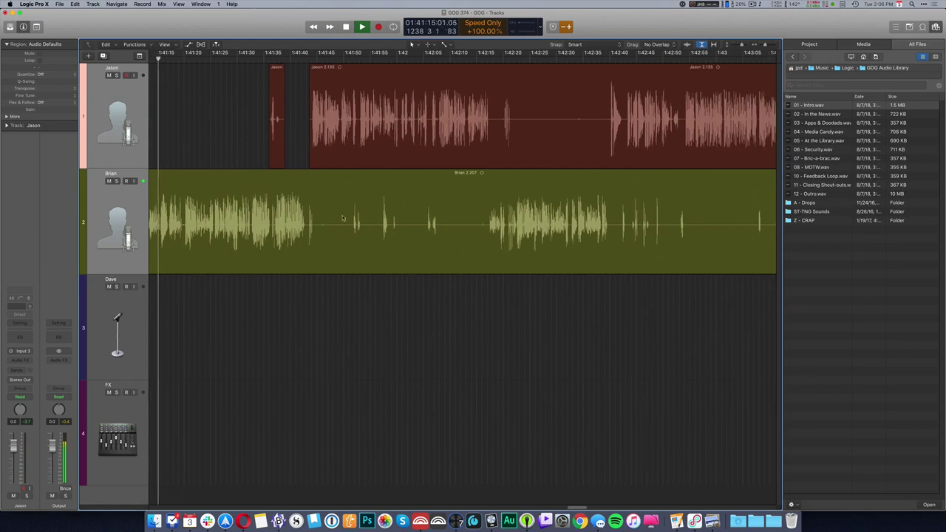
pyautogui.moveTo(320, 227); pyautogui.dragTo(352, 235)
pyautogui.press('Delete')
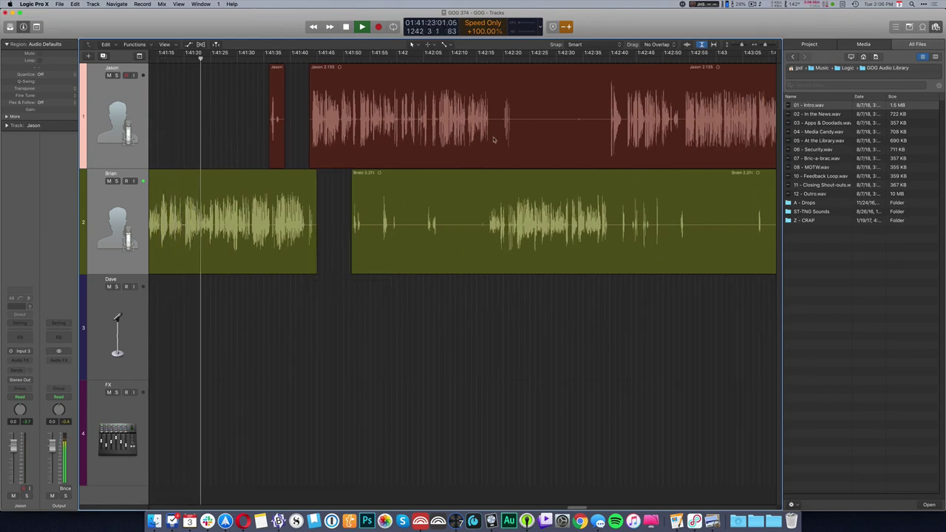
pyautogui.moveTo(516, 121); pyautogui.dragTo(612, 164)
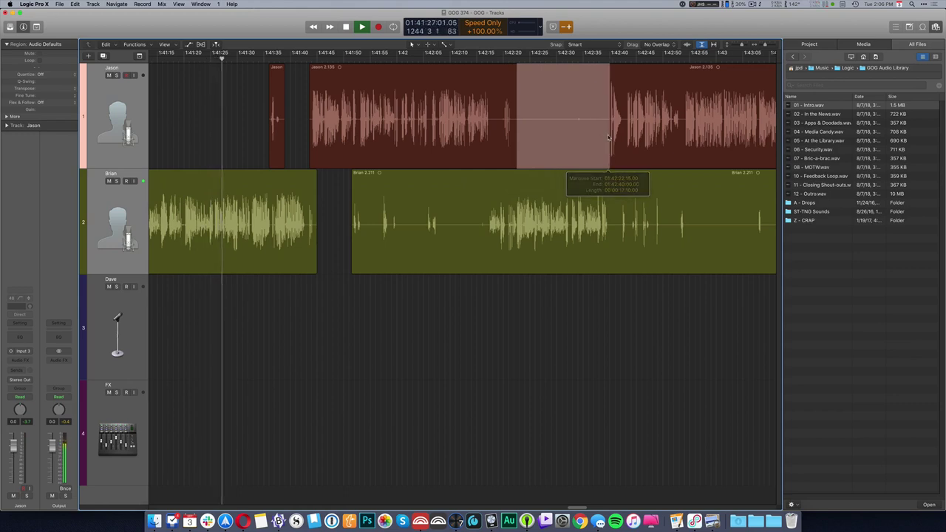
pyautogui.press('Delete')
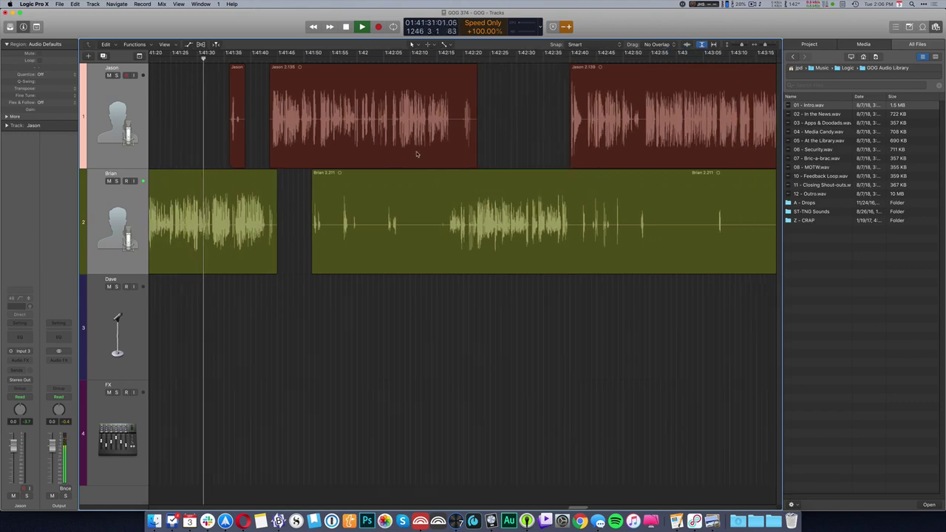
# - Delete the track 2 silences from about 1:42:07 to 1:42:15 and from about 1:41:58 to 1:42:03
pyautogui.moveTo(396, 238); pyautogui.dragTo(442, 239)
pyautogui.press('Delete')
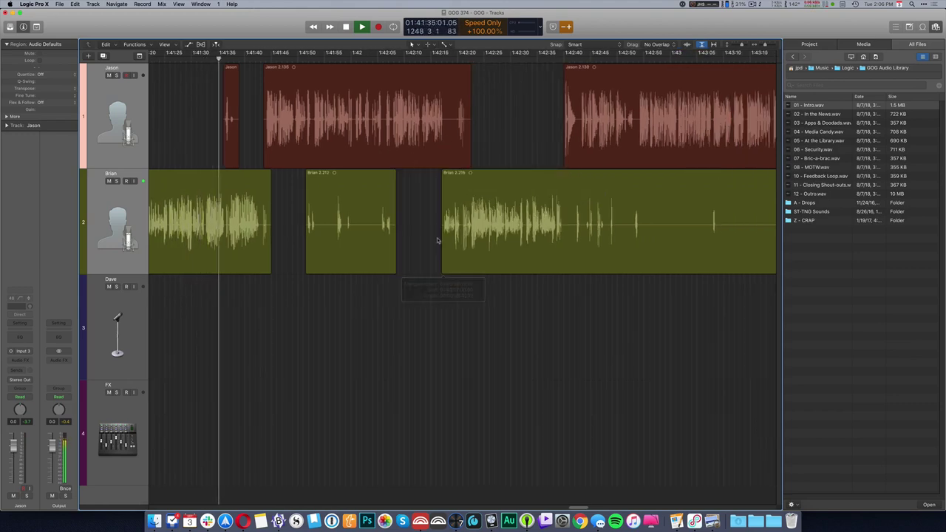
pyautogui.moveTo(351, 235); pyautogui.dragTo(378, 235)
pyautogui.press('Delete')
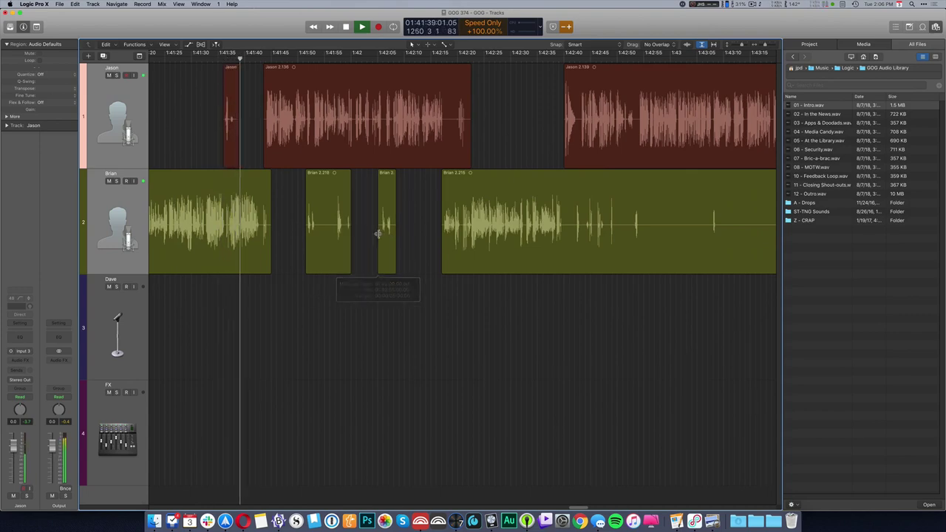
# - Pause playback to move the track 1 region at about 1:41:43 and all following regions about one second earlier
pyautogui.press('super+Right')
pyautogui.press('super+Right')
pyautogui.press('super+Right')
pyautogui.press('super+Right')
pyautogui.press('super+Right')
pyautogui.press('super+Right')
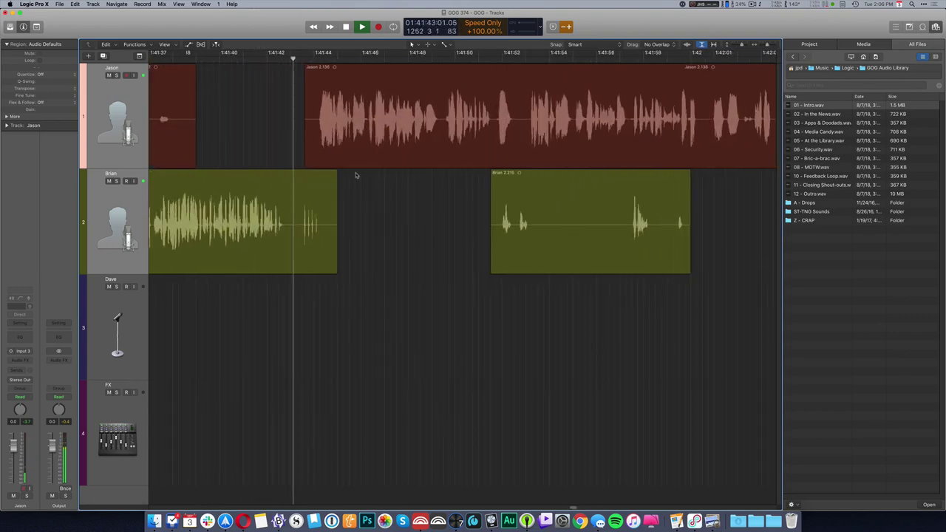
pyautogui.press('space')
pyautogui.click(326, 132)
pyautogui.hotkey('shift', 'f')
pyautogui.moveTo(326, 131); pyautogui.dragTo(302, 132)
pyautogui.click(339, 187)
pyautogui.press('space')
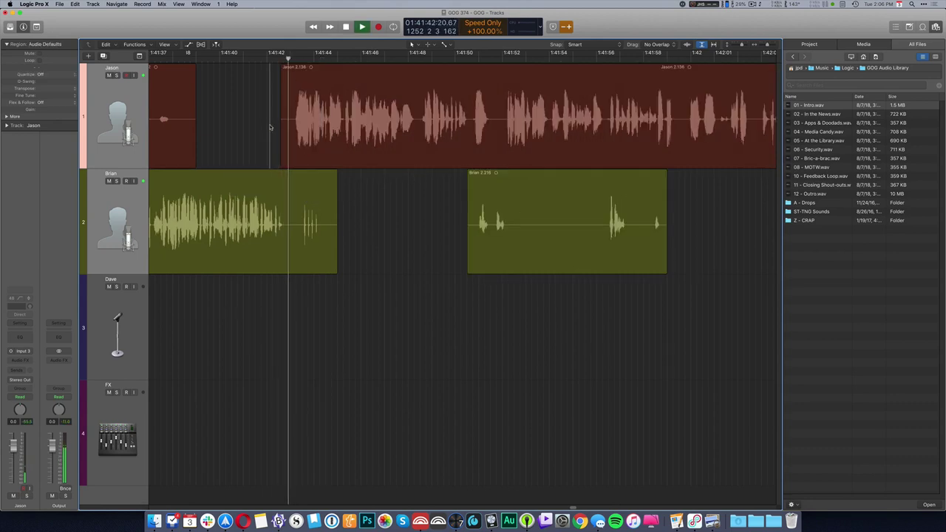
# - Delete the track 2 silence from about 1:41:52 to 1:41:56 and trim the silence around the region at about 1:42:05
pyautogui.moveTo(516, 227); pyautogui.dragTo(610, 243)
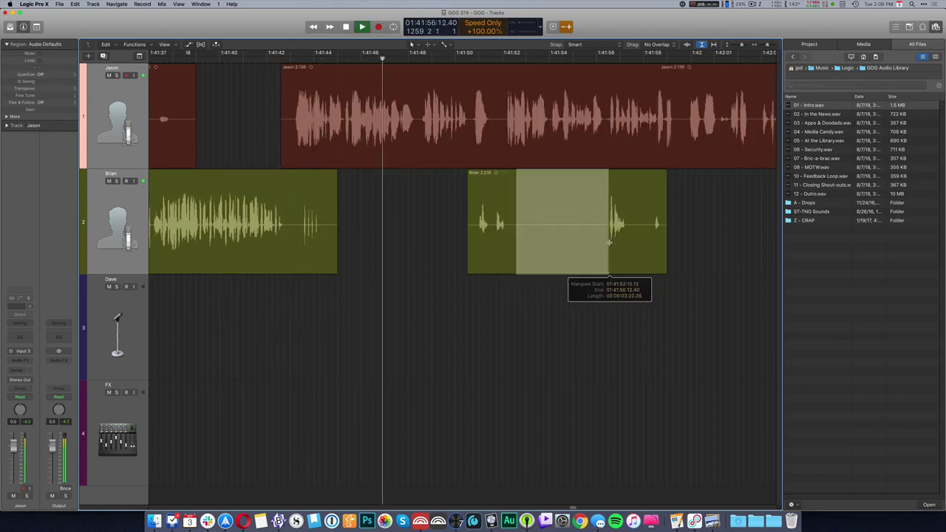
pyautogui.press('Delete')
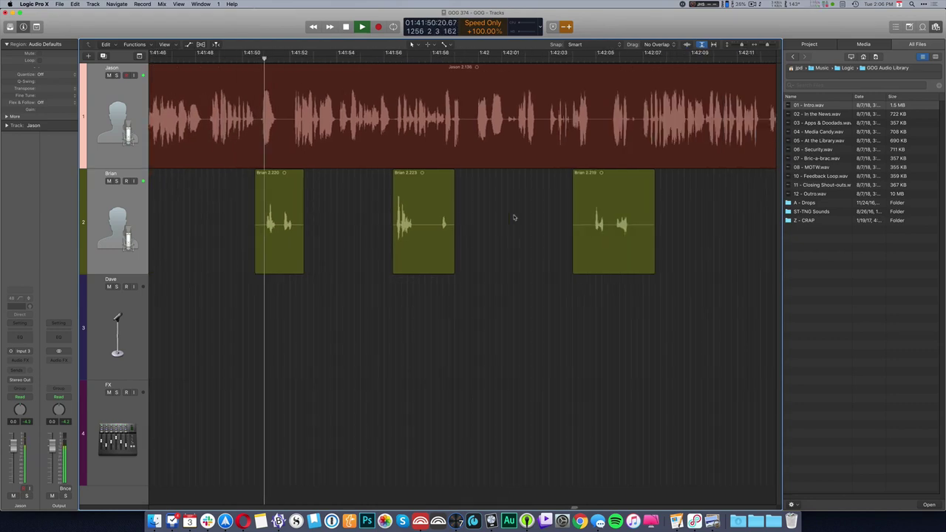
pyautogui.hscroll(5, 511, 218)
pyautogui.moveTo(394, 225); pyautogui.dragTo(516, 226)
pyautogui.press('Delete')
pyautogui.press('Delete')
pyautogui.hscroll(6, 507, 226)
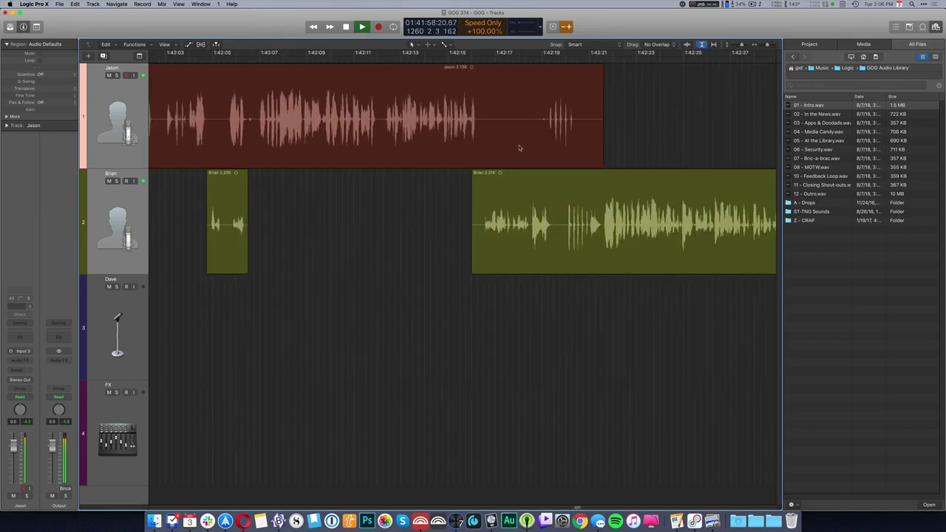
# - Delete the track 1 silence at about 1:42:17 and the end of the track 2 region at about 1:41:58
pyautogui.moveTo(485, 116); pyautogui.dragTo(541, 116)
pyautogui.press('Delete')
pyautogui.hscroll(-7, 277, 227)
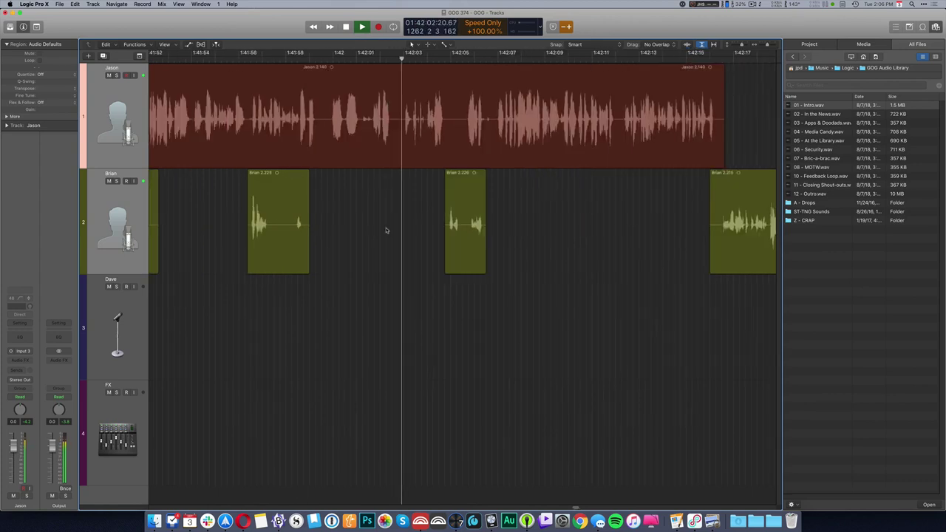
pyautogui.click(286, 226)
pyautogui.press('space')
pyautogui.moveTo(286, 226); pyautogui.dragTo(339, 231)
pyautogui.press('Delete')
# - Trim the silence at the end of the short track 1 region at about 1:42:20
pyautogui.hscroll(5, 410, 229)
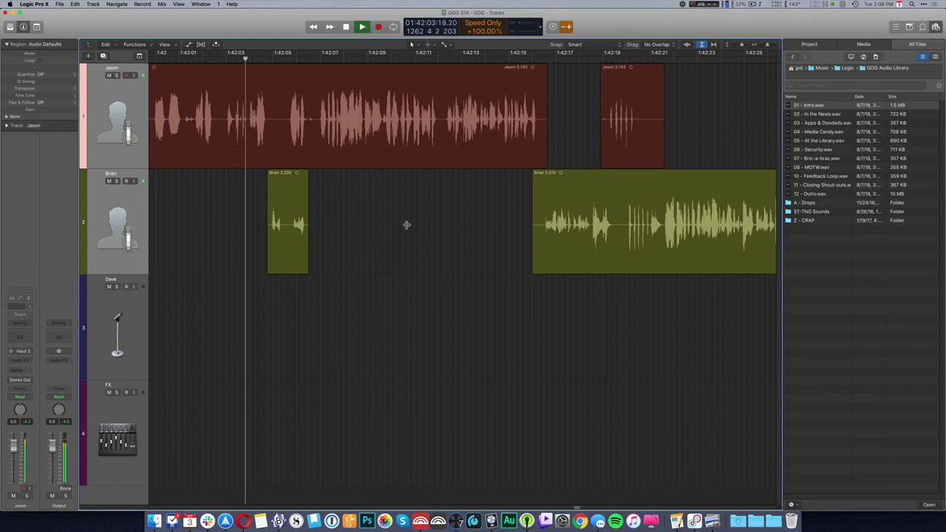
pyautogui.hscroll(7, 407, 225)
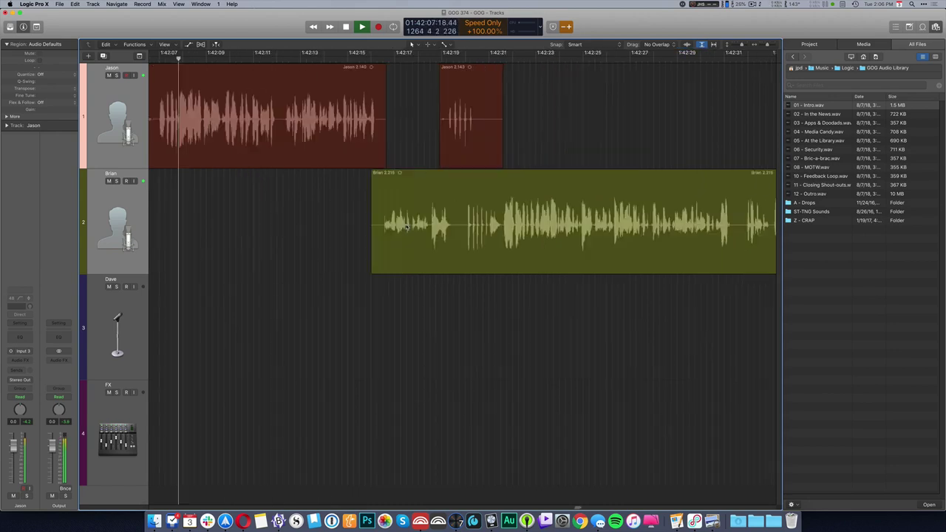
pyautogui.moveTo(385, 124); pyautogui.dragTo(419, 145)
pyautogui.press('Delete')
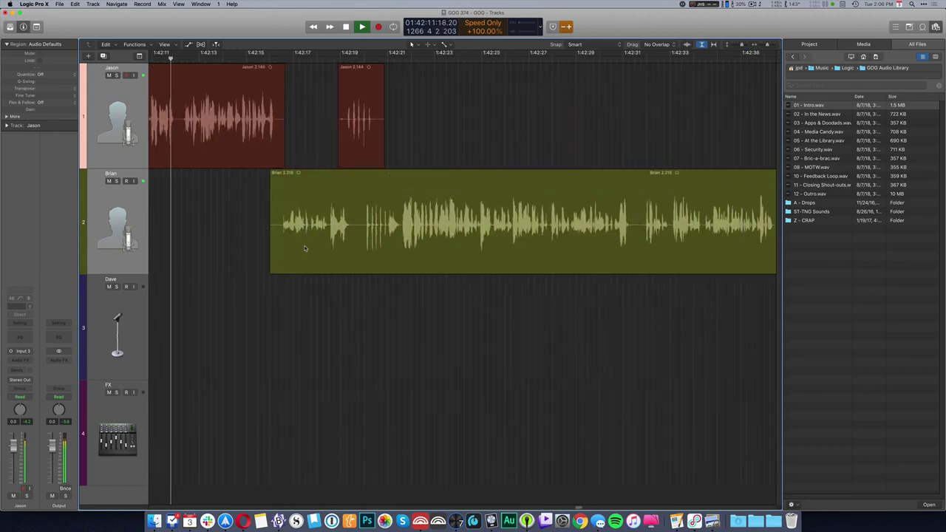
# - Delete the track 2 silence from about 1:42:38 to 1:42:41
pyautogui.press('super+Left')
pyautogui.press('super+Left')
pyautogui.press('super+Left')
pyautogui.press('super+Left')
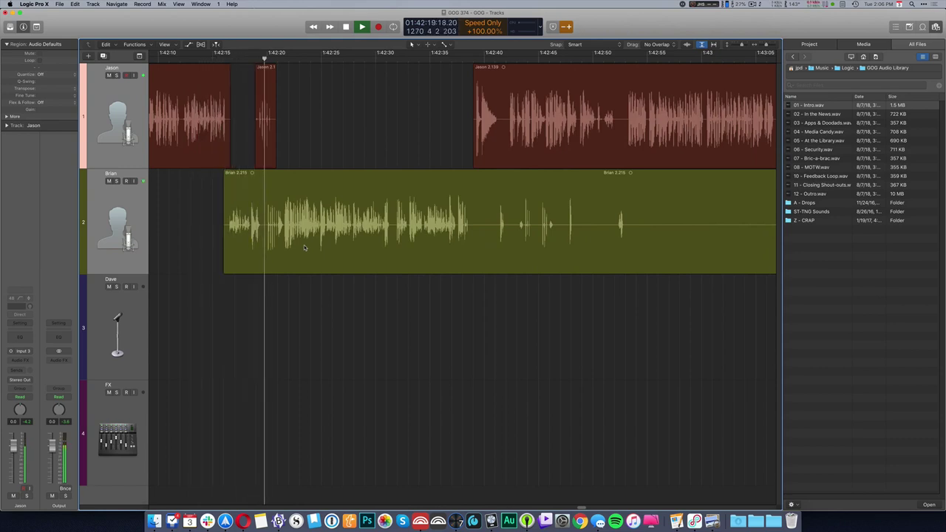
pyautogui.hscroll(4, 304, 247)
pyautogui.moveTo(312, 227); pyautogui.dragTo(343, 240)
pyautogui.press('Delete')
# - Split the track 1 region at about 1:42:41 after the loud opening sound and set that sound's region gain to -3.4 dB
pyautogui.doubleClick(345, 133)
pyautogui.click(333, 132)
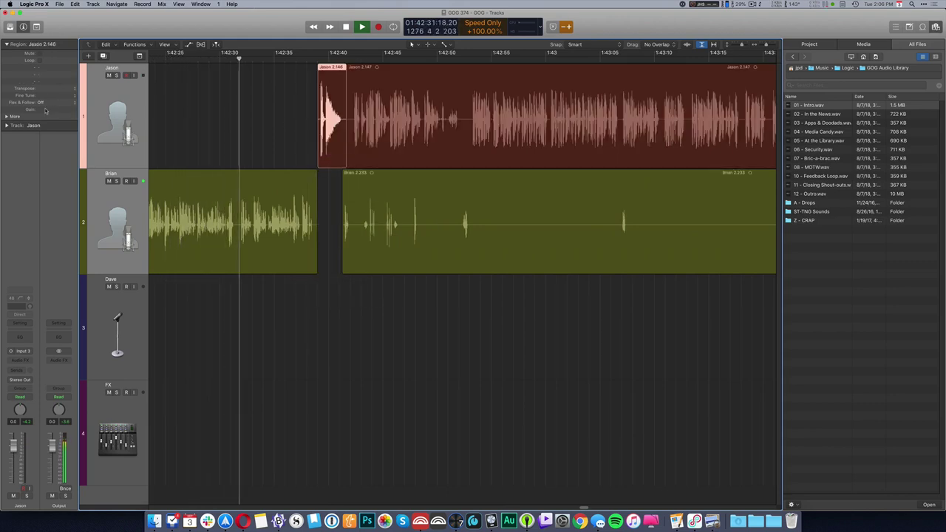
pyautogui.moveTo(20, 113); pyautogui.dragTo(4, 116)
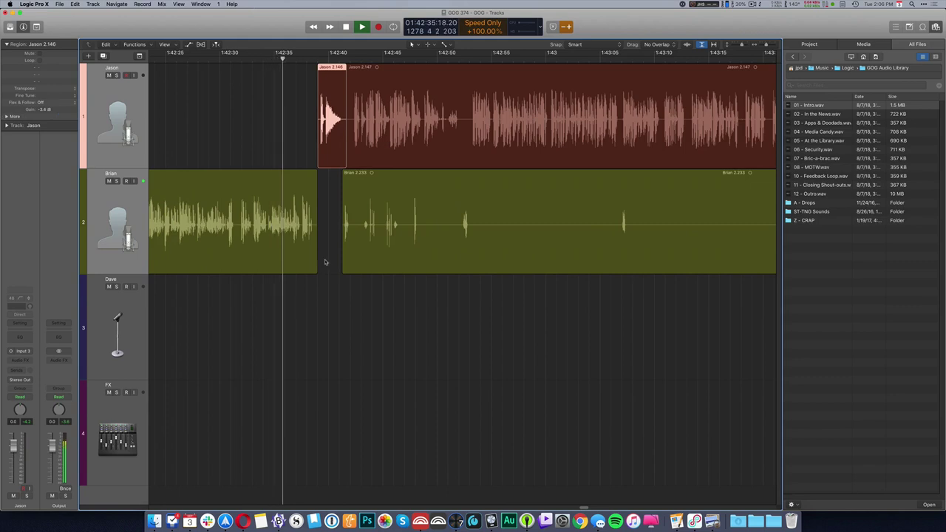
# - Delete the track 2 silence from about 1:42:47 to 1:42:51
pyautogui.moveTo(421, 243); pyautogui.dragTo(458, 247)
pyautogui.press('Delete')
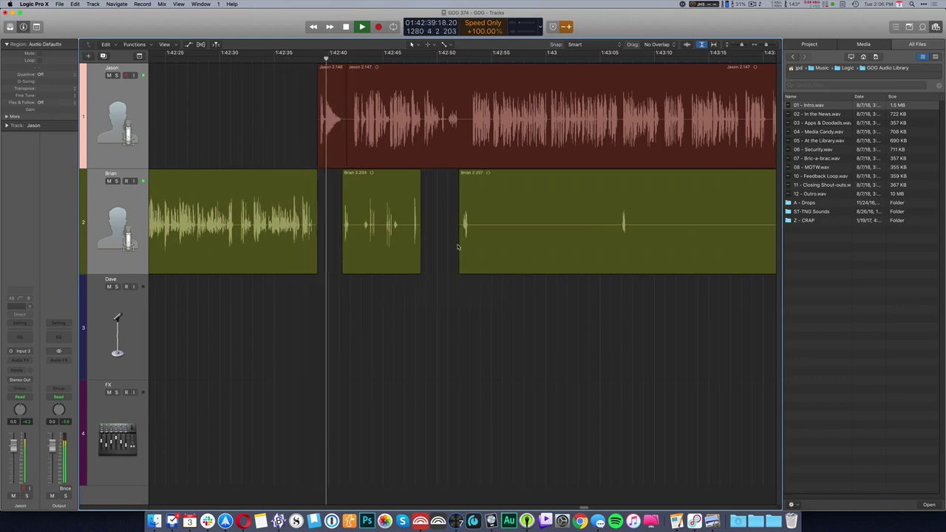
# - Delete the track 2 silences from about 1:42:53 to 1:43:06 and from about 1:43:08 to 1:43:39
pyautogui.hscroll(5, 455, 248)
pyautogui.moveTo(299, 227); pyautogui.dragTo(447, 236)
pyautogui.press('Delete')
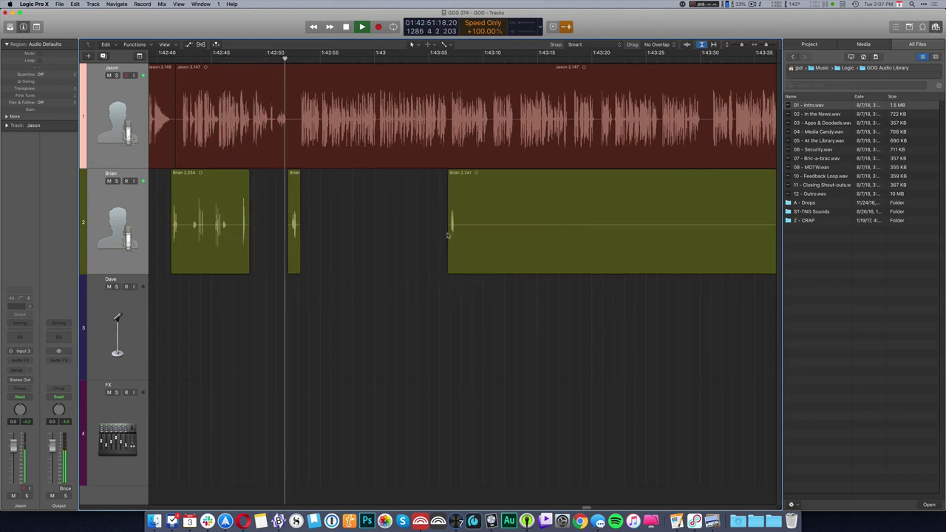
pyautogui.hscroll(4, 436, 237)
pyautogui.moveTo(314, 229); pyautogui.dragTo(655, 248)
pyautogui.press('Delete')
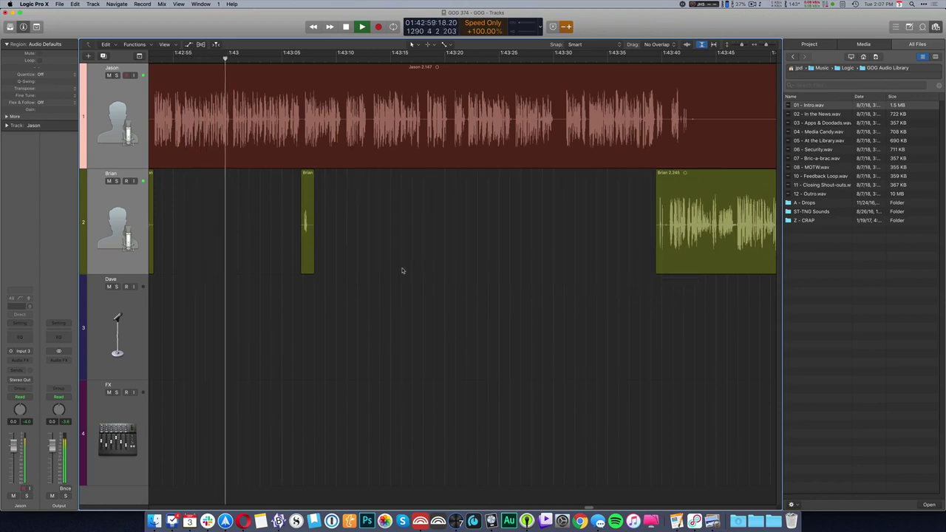
# - Delete the track 1 silences from about 1:43:43 to 1:43:51 and from about 1:44:00 to 1:44:02
pyautogui.hscroll(2, 403, 271)
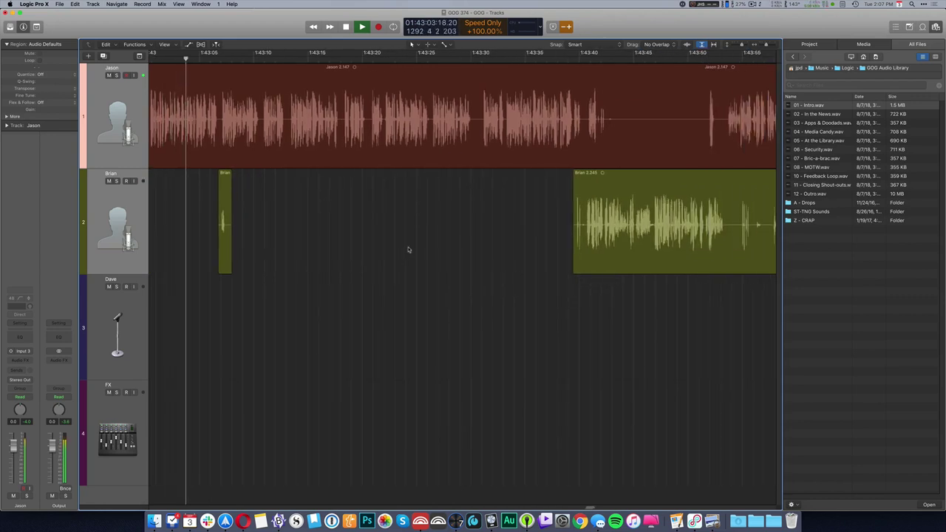
pyautogui.moveTo(616, 120); pyautogui.dragTo(707, 122)
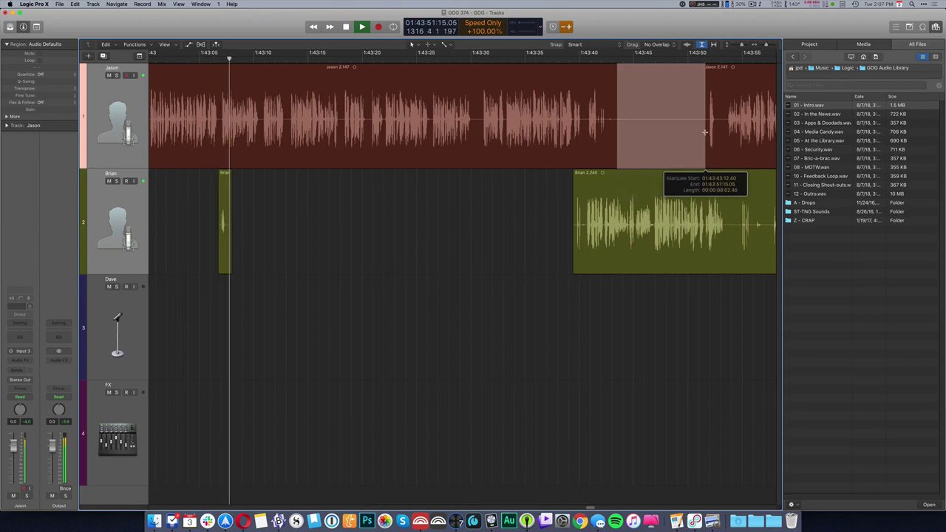
pyautogui.press('Delete')
pyautogui.hscroll(3, 581, 166)
pyautogui.hscroll(2, 581, 167)
pyautogui.moveTo(593, 124); pyautogui.dragTo(620, 132)
pyautogui.press('Delete')
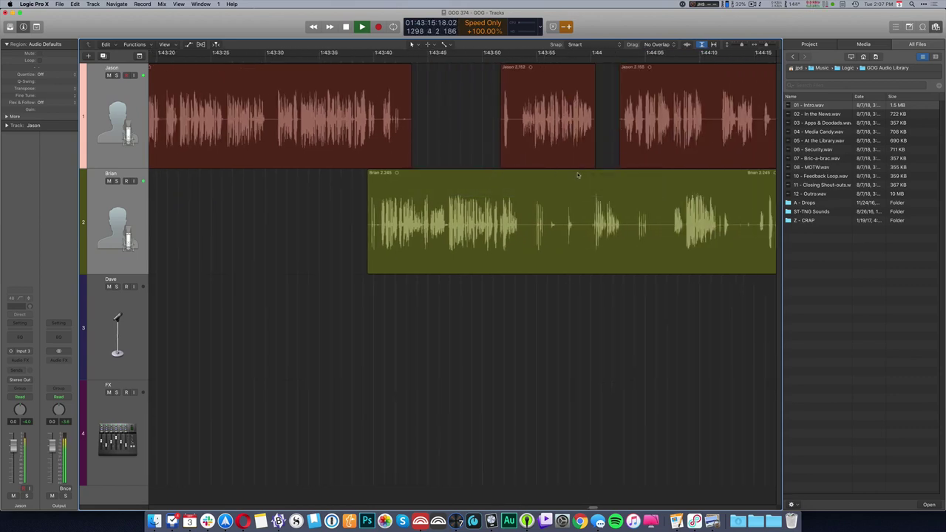
# - Survey the whole timeline to judge how much of both voice tracks is still unedited, and return to the passage at about 1:43:40
pyautogui.press('super+Left')
pyautogui.press('super+Left')
pyautogui.press('super+Left')
pyautogui.press('super+Left')
pyautogui.press('super+Left')
pyautogui.press('super+Left')
pyautogui.press('super+Left')
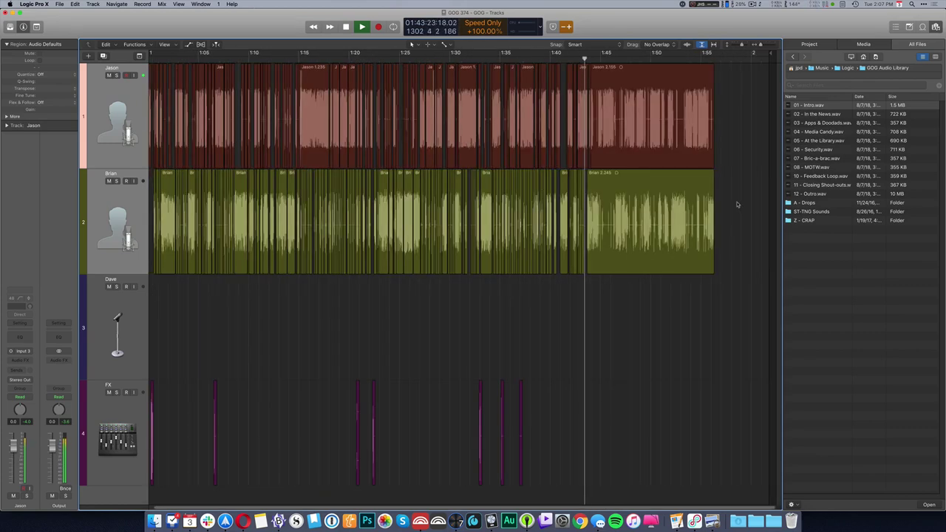
pyautogui.press('super+Right')
pyautogui.press('super+Right')
pyautogui.press('super+Right')
pyautogui.press('super+Right')
pyautogui.press('super+Right')
pyautogui.press('super+Right')
pyautogui.press('super+Right')
pyautogui.press('super+Right')
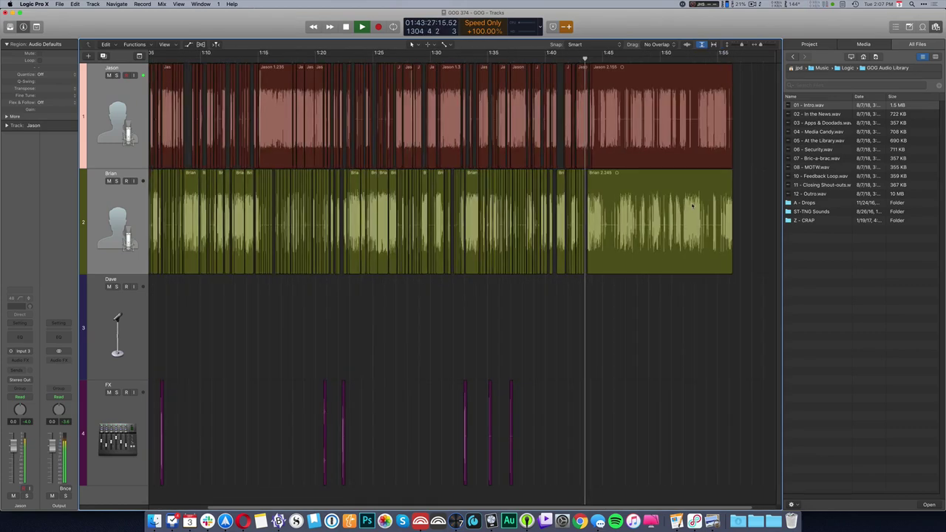
pyautogui.hscroll(5, 526, 210)
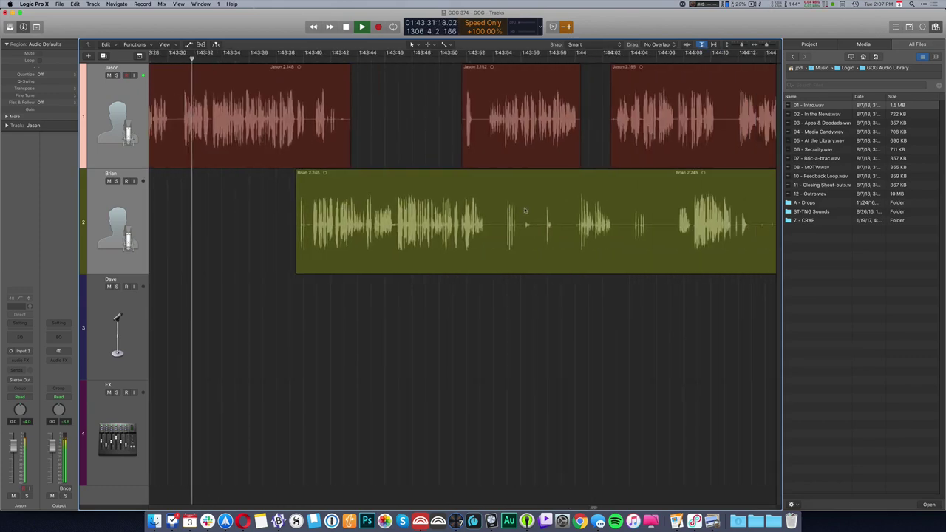
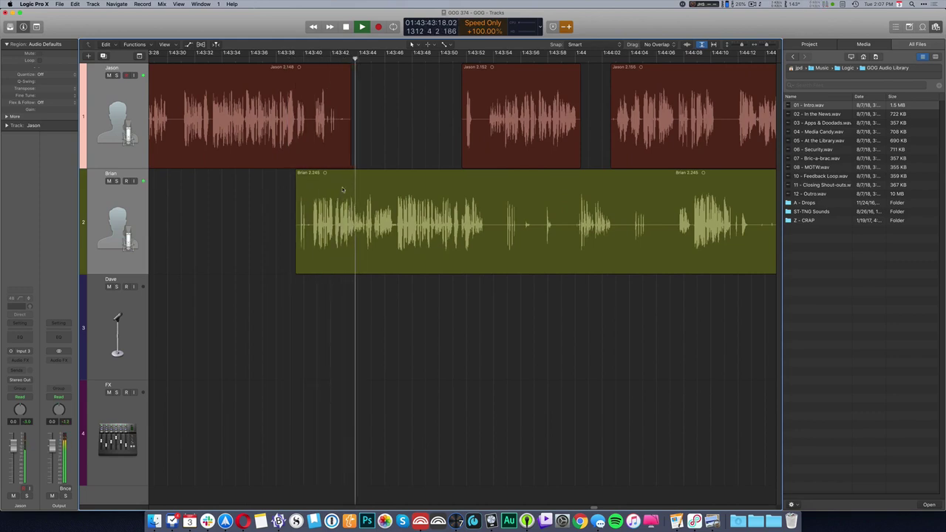
# - Delete the track 1 silences at about 1:43:53, from about 1:44:10 to 1:44:11, and from about 1:44:17 to 1:44:40
pyautogui.moveTo(329, 127); pyautogui.dragTo(339, 126)
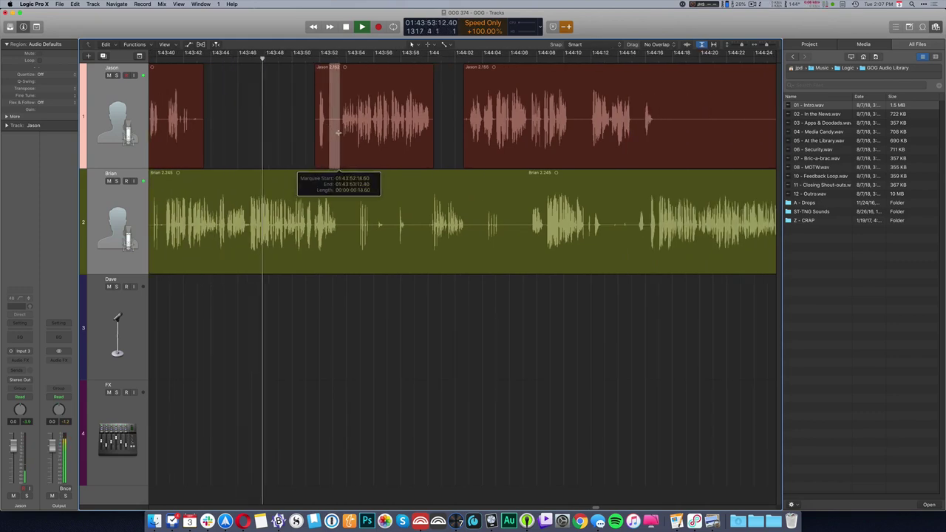
pyautogui.press('Delete')
pyautogui.moveTo(459, 142); pyautogui.dragTo(475, 142)
pyautogui.press('Delete')
pyautogui.moveTo(422, 127); pyautogui.dragTo(740, 128)
pyautogui.press('Delete')
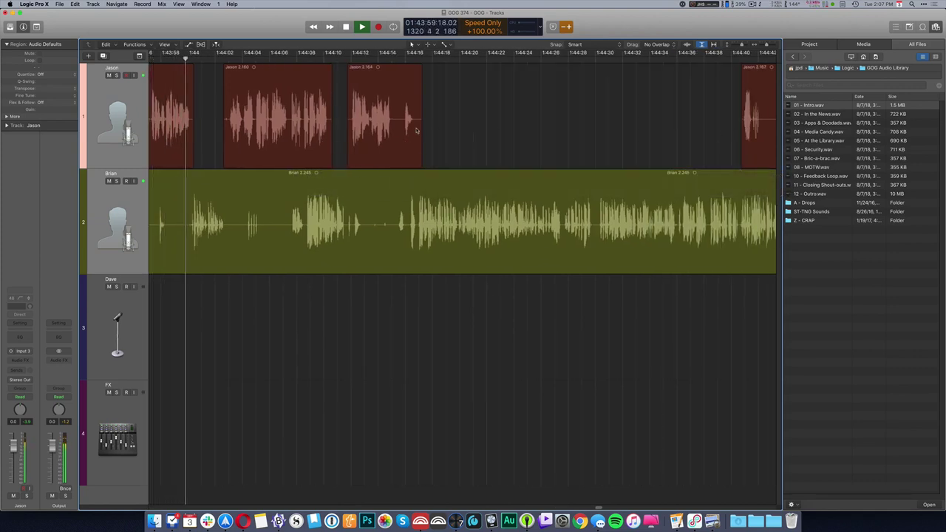
# - Delete the short unwanted stretch of track 2 just before about 1:43:59
pyautogui.hscroll(-5, 416, 130)
pyautogui.moveTo(272, 232)
pyautogui.mouseDown()
pyautogui.moveTo(296, 233)
pyautogui.moveTo(280, 220)
pyautogui.mouseUp()
pyautogui.press('Delete')
pyautogui.press('Delete')
pyautogui.hscroll(5, 281, 219)
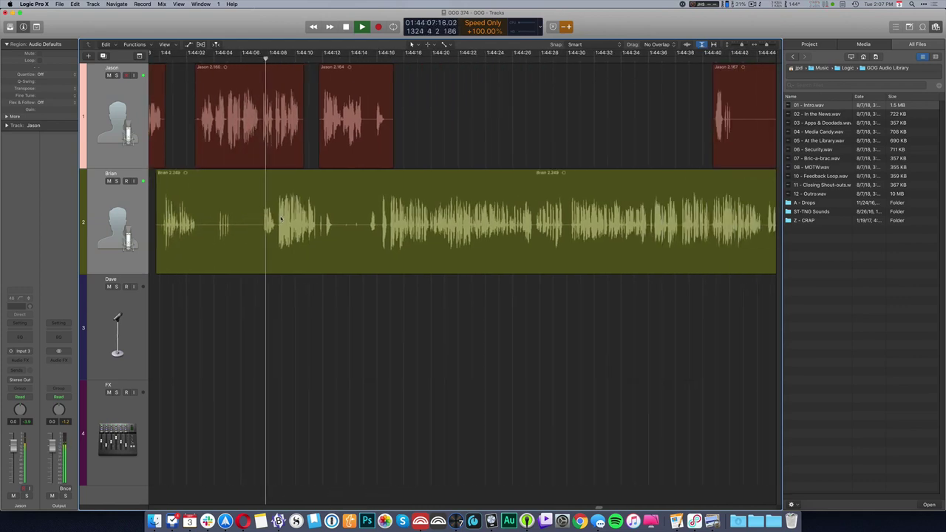
pyautogui.hscroll(-4, 279, 220)
pyautogui.hscroll(4, 279, 221)
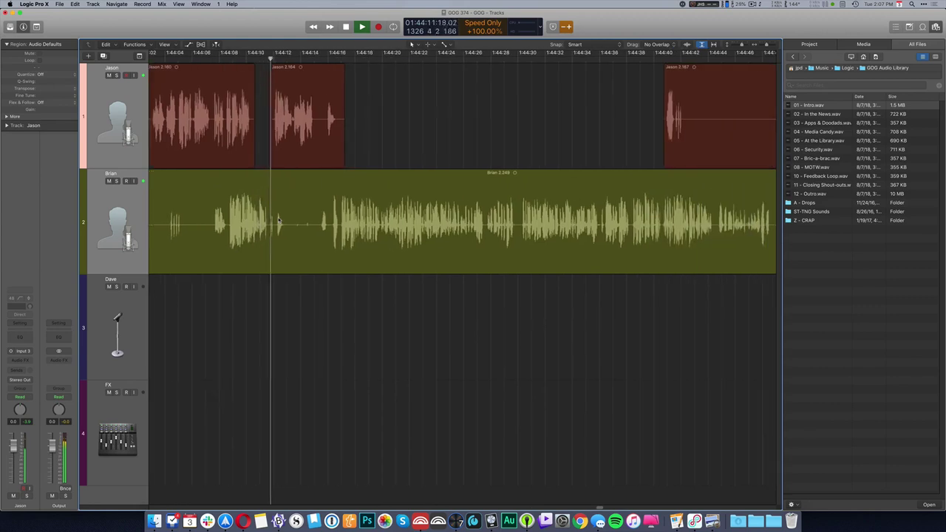
# - Delete the silences on track 1 from about 1:44:42 to 1:44:50 and on track 2 between about 1:44:50 and 1:44:59, keeping the short sound at 1:44:54
pyautogui.hscroll(5, 479, 146)
pyautogui.moveTo(528, 122); pyautogui.dragTo(635, 126)
pyautogui.press('Delete')
pyautogui.moveTo(638, 224); pyautogui.dragTo(753, 233)
pyautogui.press('Delete')
pyautogui.press('Delete')
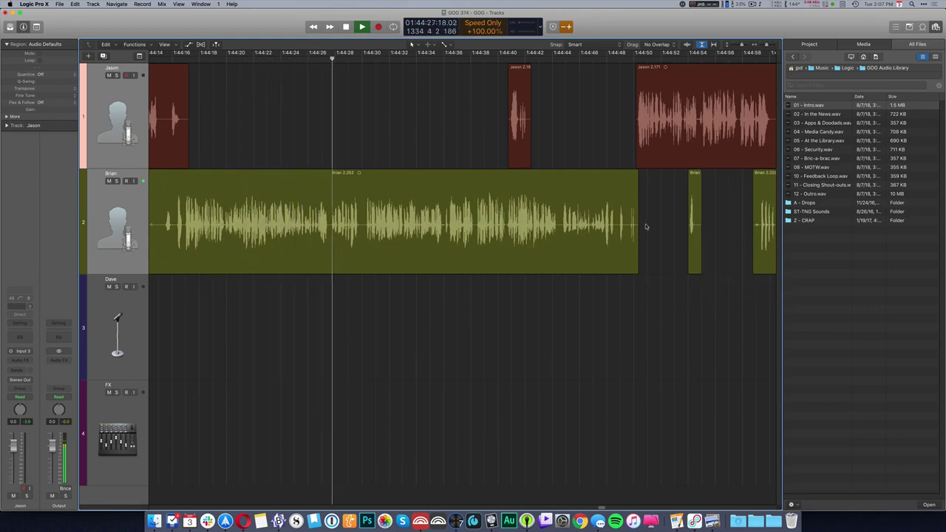
# - Delete the track 2 silence from about 1:45:02 to 1:45:10
pyautogui.hscroll(5, 518, 214)
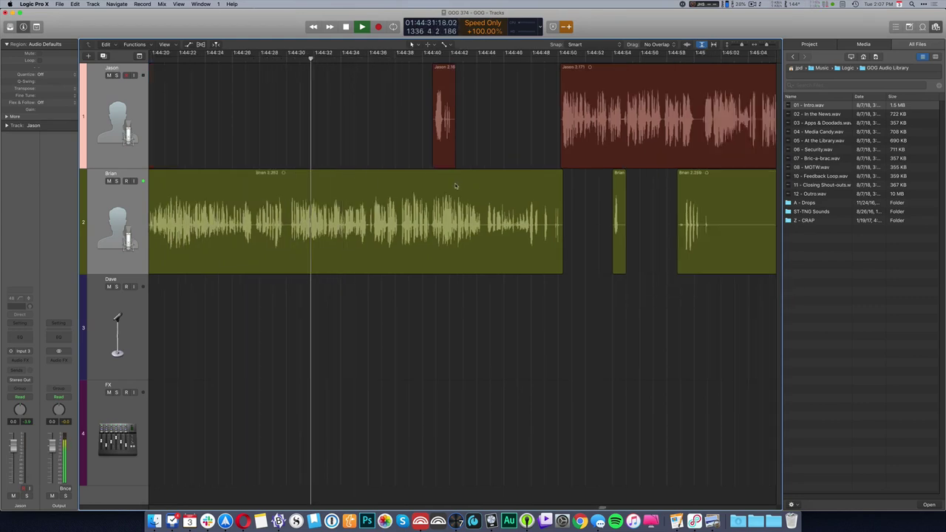
pyautogui.moveTo(592, 227); pyautogui.dragTo(701, 228)
pyautogui.press('Delete')
pyautogui.hscroll(3, 613, 221)
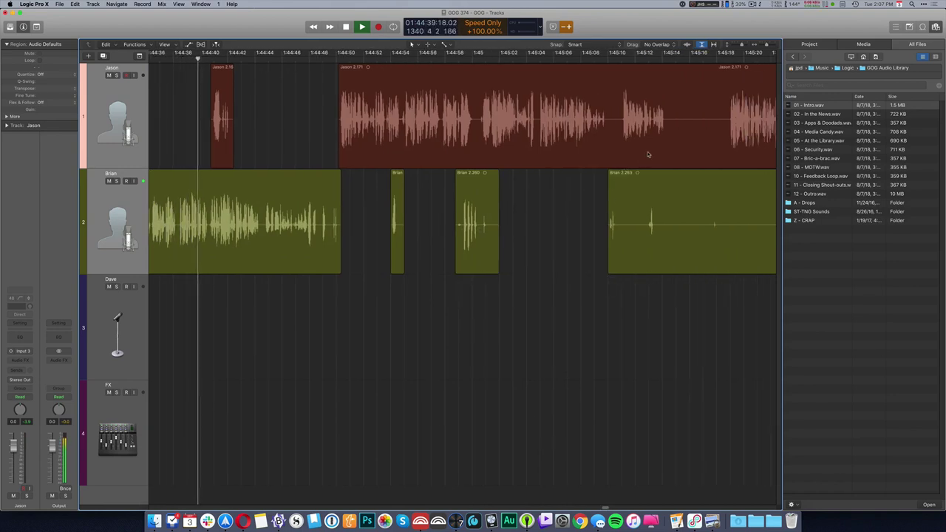
# - Delete the silences on track 1 from about 1:45:14 to 1:45:19 and on track 2 from about 1:45:14 to 1:45:28
pyautogui.moveTo(668, 120); pyautogui.dragTo(728, 119)
pyautogui.press('Delete')
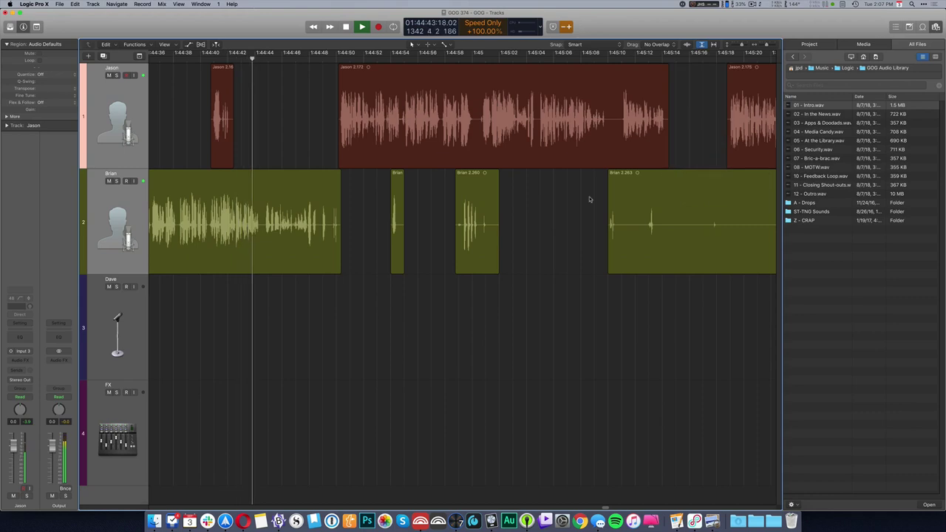
pyautogui.hscroll(3, 580, 201)
pyautogui.hscroll(1, 581, 201)
pyautogui.moveTo(556, 223); pyautogui.dragTo(743, 225)
pyautogui.press('Delete')
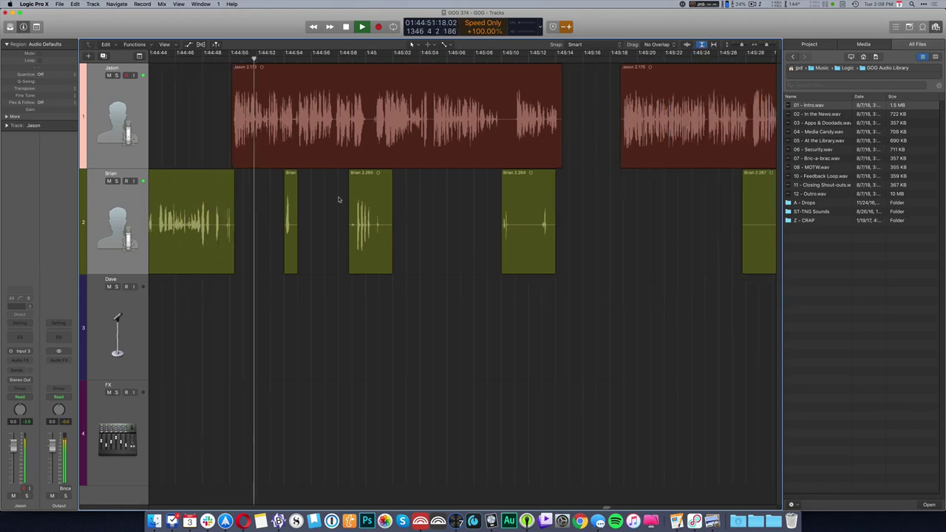
# - Delete the closing phrase on track 1 from about 1:45:10 to 1:45:14 and the track 2 audio from about 1:45:11 to 1:45:14
pyautogui.hscroll(3, 338, 200)
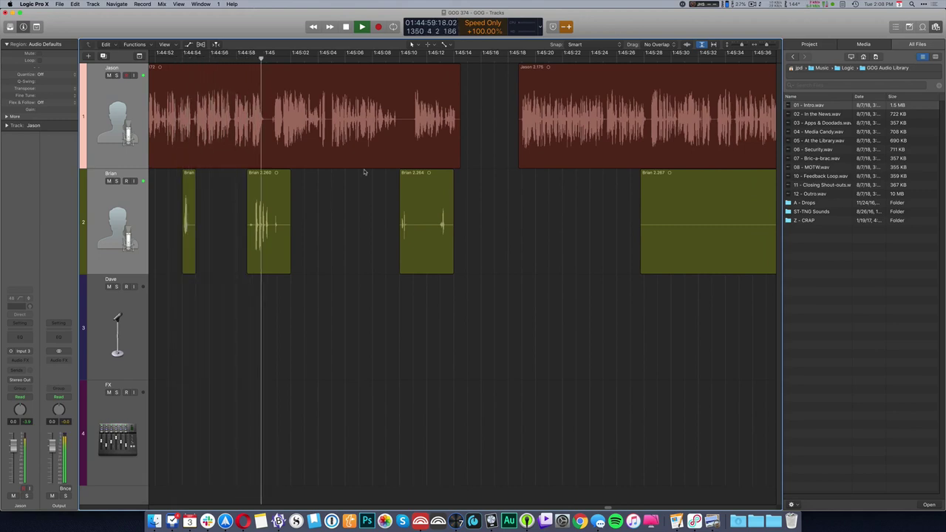
pyautogui.hscroll(3, 362, 171)
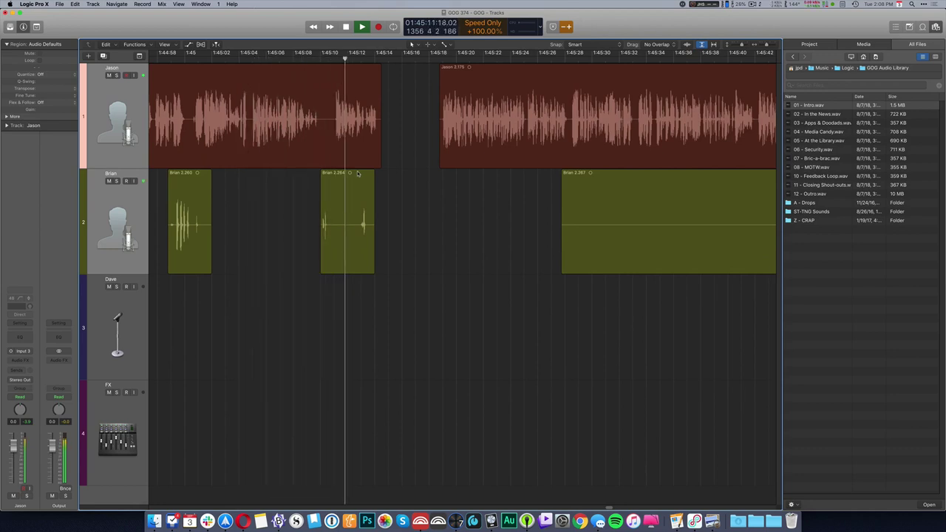
pyautogui.moveTo(323, 164); pyautogui.dragTo(405, 164)
pyautogui.press('Delete')
pyautogui.moveTo(334, 226); pyautogui.dragTo(422, 243)
pyautogui.press('Delete')
# - Move all regions from about 1:45:19 onward about 8 seconds earlier to close the gap after 1:45:10, and play the join
pyautogui.click(467, 136)
pyautogui.hotkey('shift', 'f')
pyautogui.moveTo(467, 136); pyautogui.dragTo(358, 127)
pyautogui.keyDown('super'); pyautogui.click(317, 130); pyautogui.keyUp('super')
pyautogui.press('space')
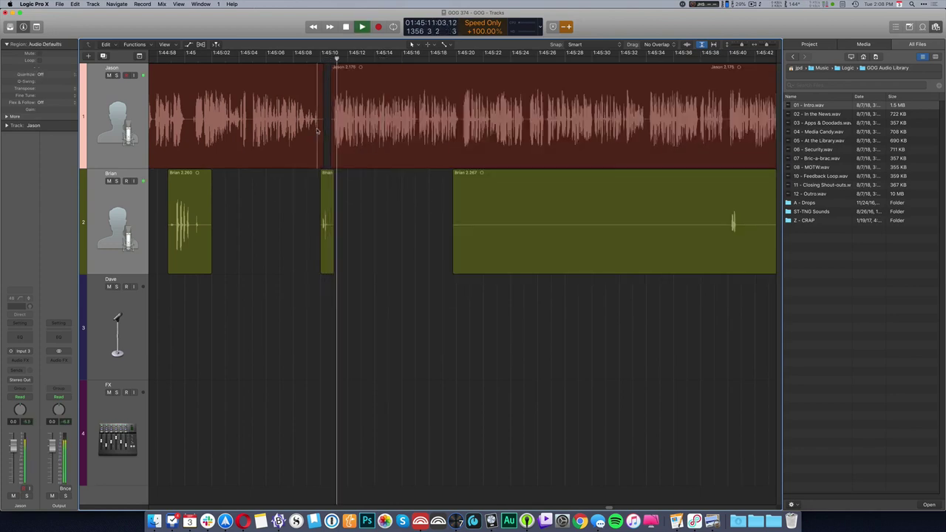
# - Delete the track 2 silences from about 1:45:20 to 1:45:40, 1:45:41 to 1:45:56, and 1:45:58 to 1:46:10
pyautogui.moveTo(437, 241); pyautogui.dragTo(728, 238)
pyautogui.press('Delete')
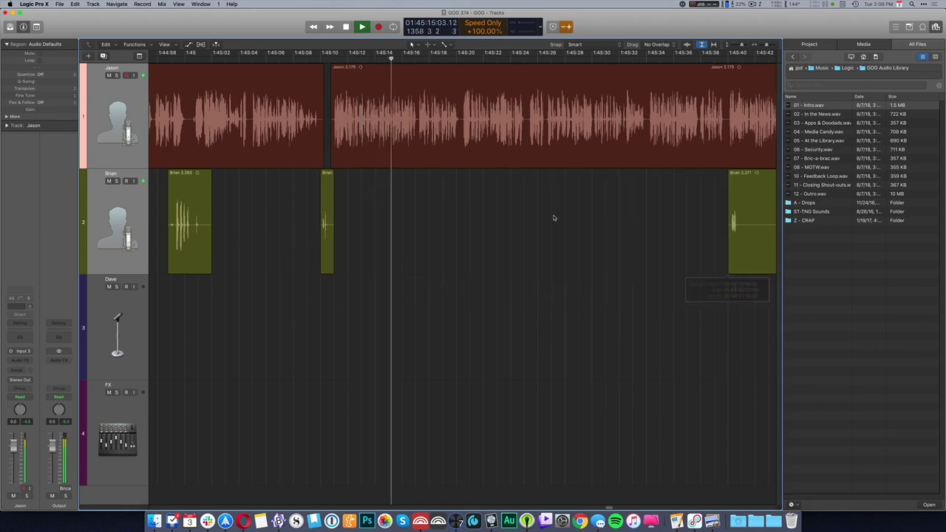
pyautogui.hscroll(-2, 550, 218)
pyautogui.hscroll(-2, 550, 218)
pyautogui.hscroll(5, 546, 219)
pyautogui.moveTo(429, 225); pyautogui.dragTo(710, 259)
pyautogui.press('Delete')
pyautogui.press('Delete')
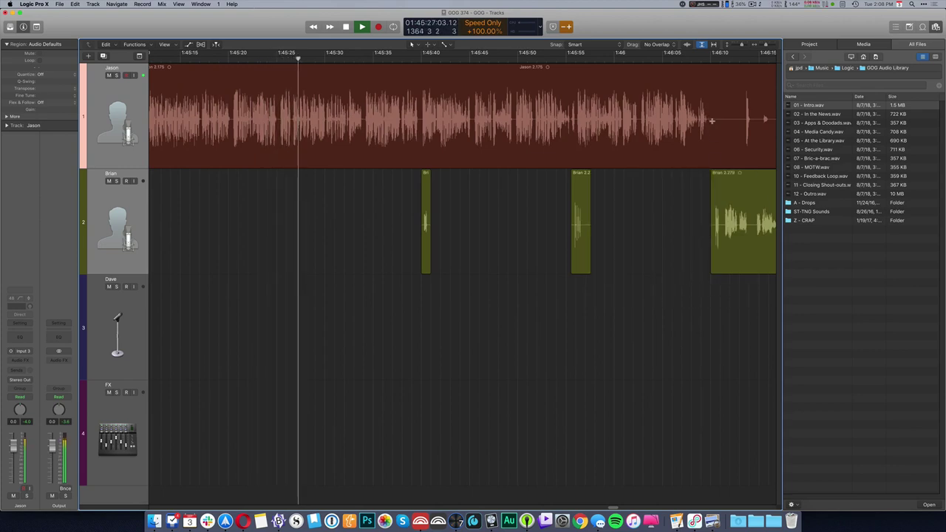
# - Delete the track 1 silences around the short sounds between about 1:46:10 and 1:46:18
pyautogui.moveTo(711, 119); pyautogui.dragTo(743, 122)
pyautogui.press('Delete')
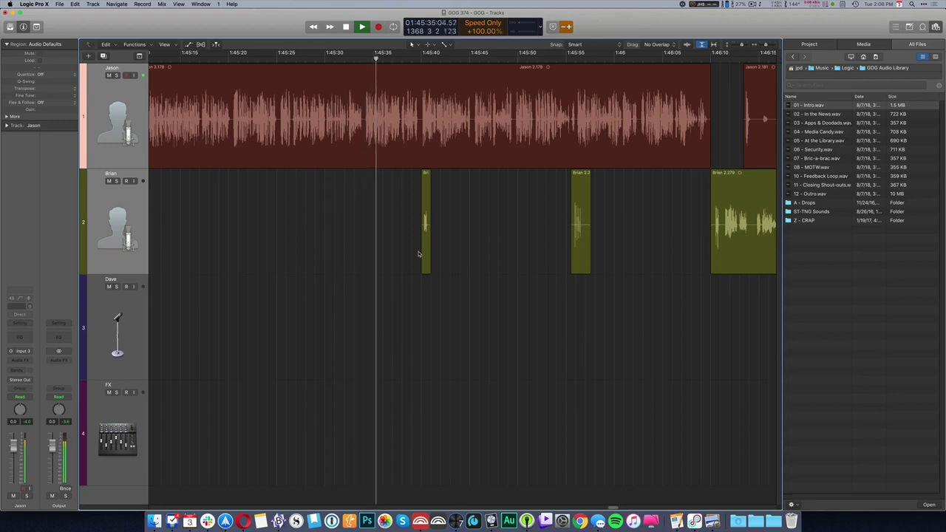
pyautogui.hscroll(5, 403, 263)
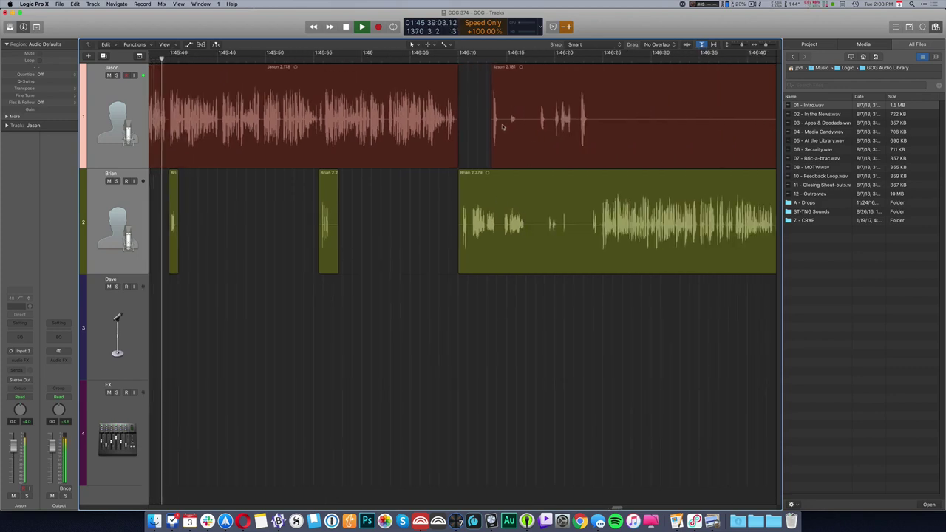
pyautogui.moveTo(501, 138); pyautogui.dragTo(537, 123)
pyautogui.press('Delete')
pyautogui.press('Delete')
# - Delete the track 1 silences from about 1:46:24 to 1:46:47 and from about 1:46:51 to 1:46:55
pyautogui.moveTo(593, 131); pyautogui.dragTo(723, 131)
pyautogui.press('Delete')
pyautogui.press('super+Left')
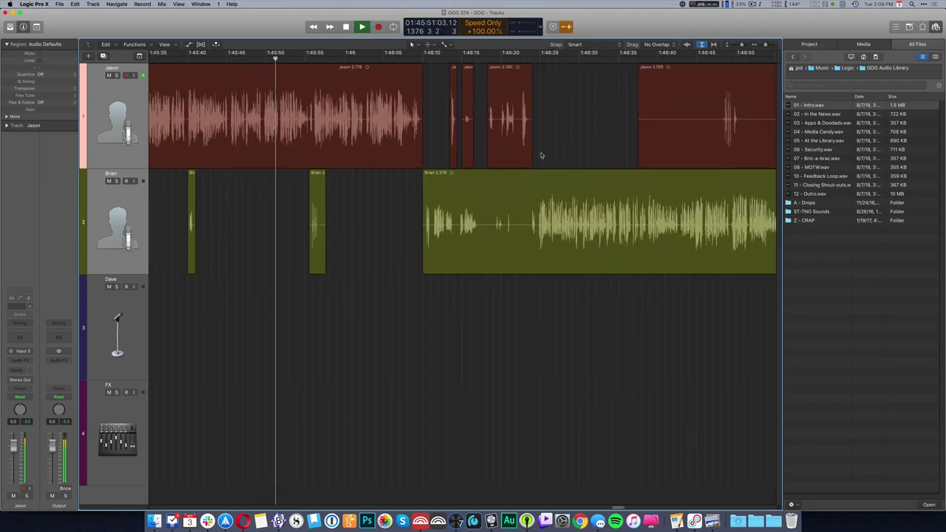
pyautogui.moveTo(500, 131); pyautogui.dragTo(549, 133)
pyautogui.press('Delete')
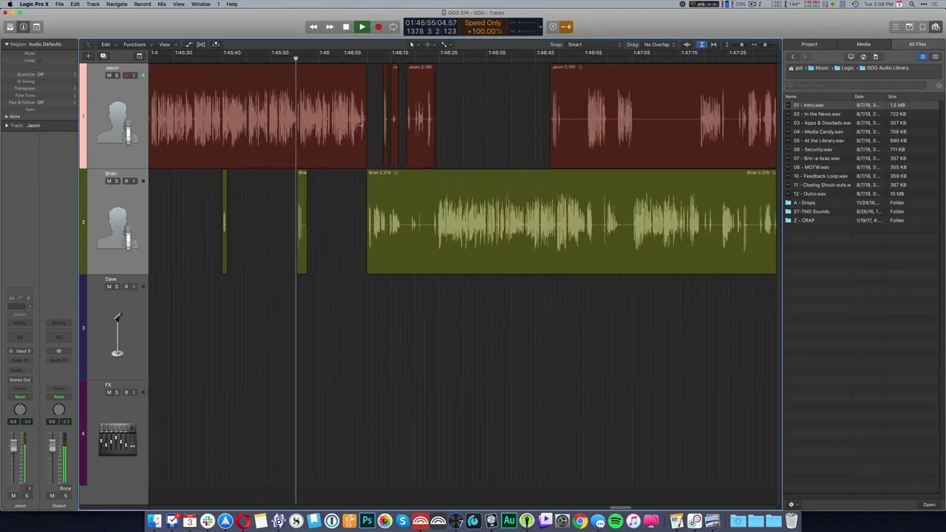
pyautogui.hscroll(5, 353, 121)
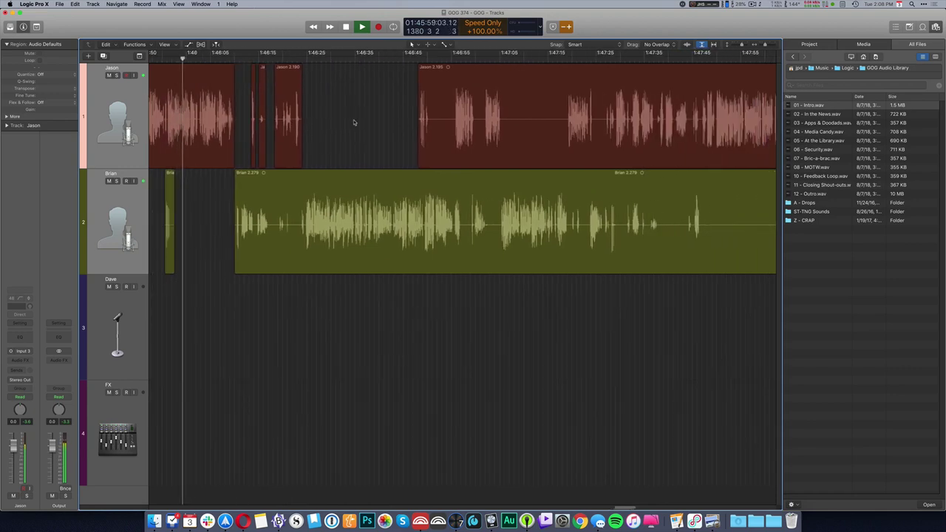
pyautogui.moveTo(431, 122); pyautogui.dragTo(452, 123)
pyautogui.press('Delete')
# - Cut the brief slip from track 1 at about 1:46:02, close the gap with all following regions, and play the join
pyautogui.click(199, 122)
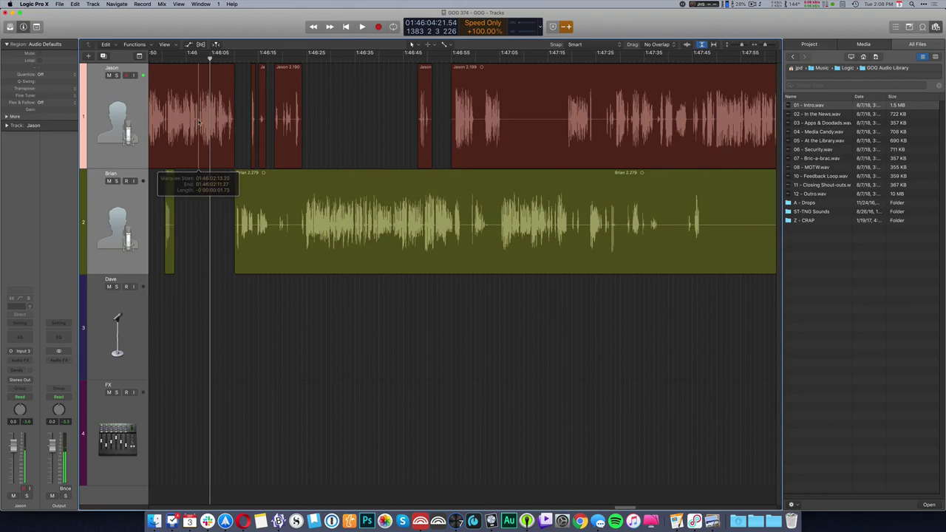
pyautogui.press('space')
pyautogui.scroll(10, 200, 122)
pyautogui.press('space')
pyautogui.moveTo(213, 122); pyautogui.dragTo(228, 133)
pyautogui.press('Delete')
pyautogui.hotkey('shift', 'f')
pyautogui.click(209, 130)
pyautogui.press('space')
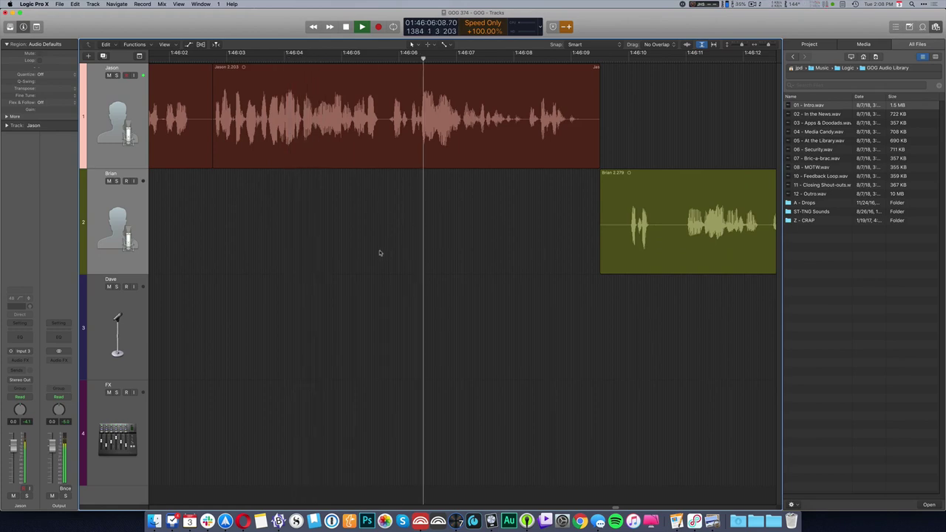
# - Delete the short exchange between the hosts on both tracks from about 1:46:09 to 1:46:23
pyautogui.press('super+Left')
pyautogui.press('super+Left')
pyautogui.press('super+Left')
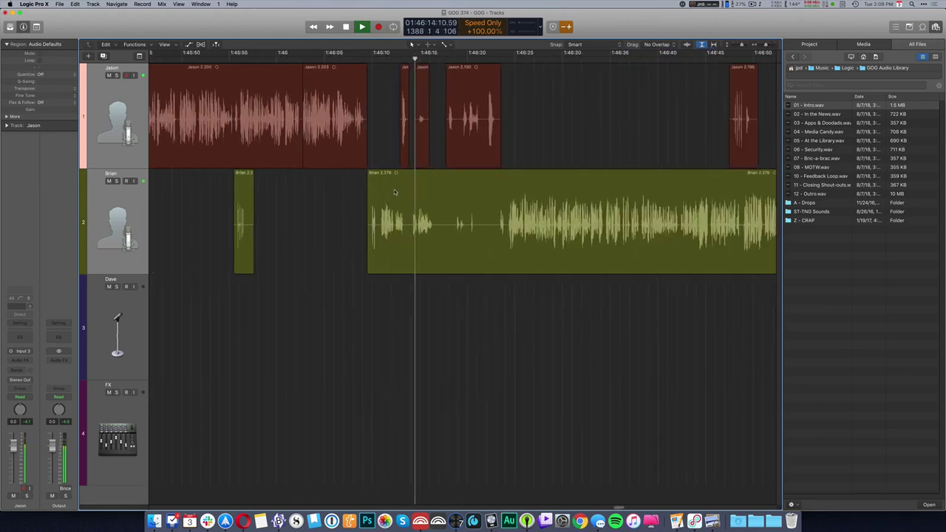
pyautogui.moveTo(354, 218); pyautogui.dragTo(501, 255)
pyautogui.press('Delete')
pyautogui.moveTo(540, 114); pyautogui.dragTo(395, 130)
pyautogui.press('Delete')
# - Play the start of the track 2 region at about 1:46:23 to find where the speech begins
pyautogui.moveTo(489, 238); pyautogui.dragTo(500, 238)
pyautogui.press('space')
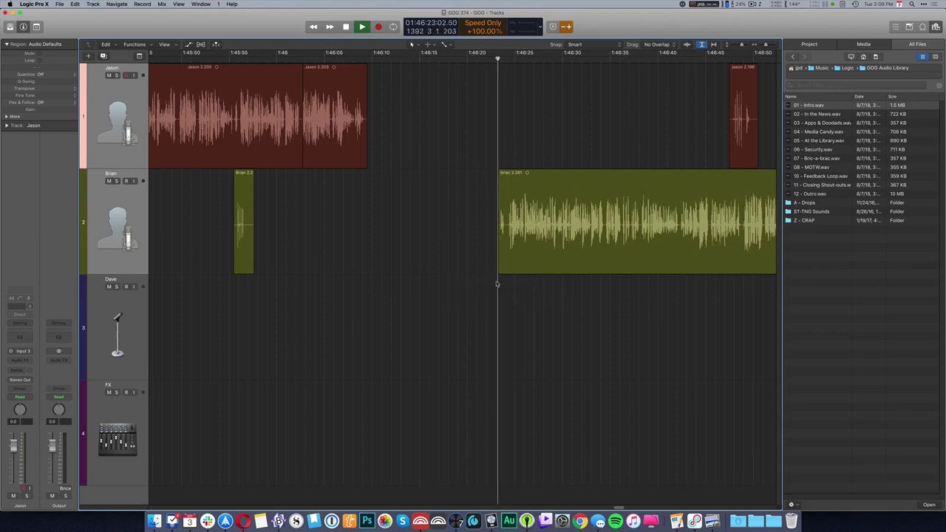
pyautogui.press('space')
pyautogui.click(495, 236)
pyautogui.press('space')
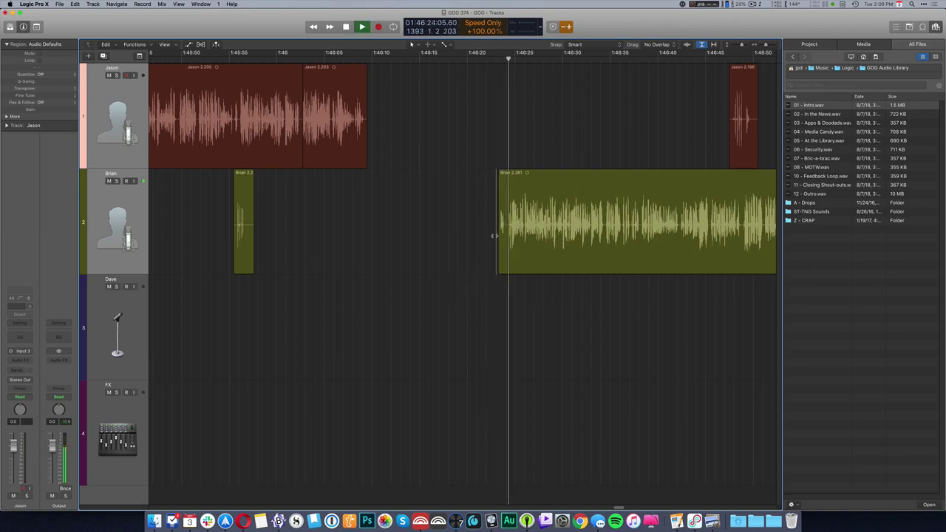
# - Trim the small sound off that track 2 region's start, move all following regions back to about 1:46:09, and play the join
pyautogui.moveTo(499, 236); pyautogui.dragTo(399, 238)
pyautogui.press('space')
pyautogui.click(533, 237)
pyautogui.hotkey('shift', 'f')
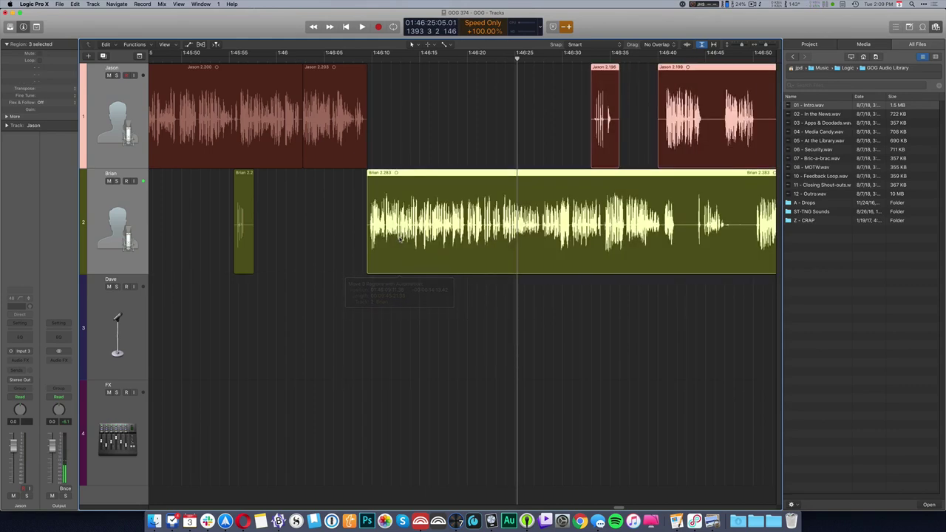
pyautogui.click(355, 181)
pyautogui.press('space')
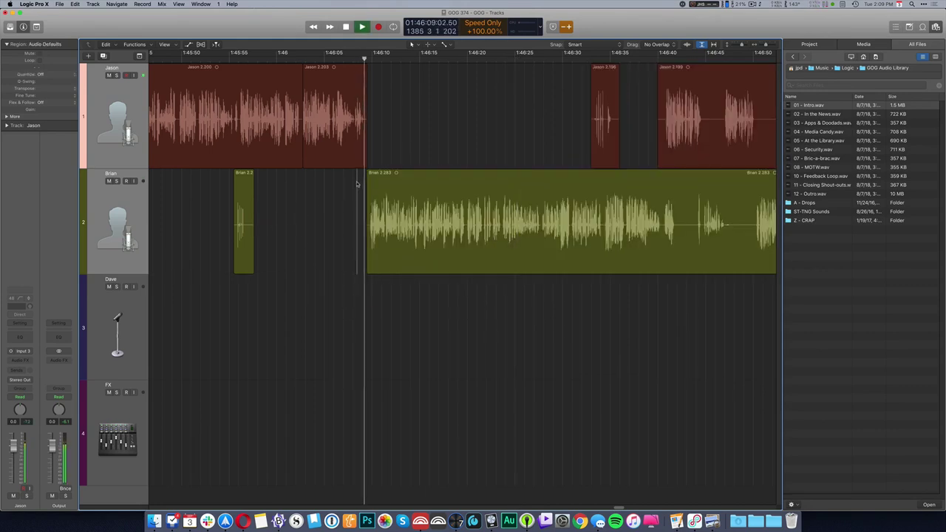
# - Delete the track 1 silence from about 1:46:50 to 1:47:04 and the short track 2 interjection at about 1:46:41
pyautogui.press('super+Left')
pyautogui.press('super+Left')
pyautogui.press('super+Left')
pyautogui.press('super+Left')
pyautogui.press('super+Left')
pyautogui.hscroll(3, 345, 209)
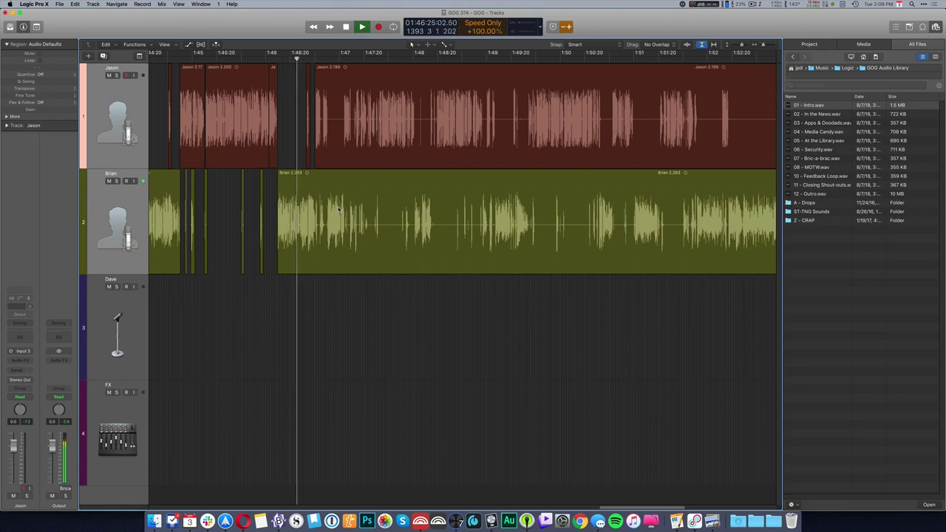
pyautogui.hscroll(2, 339, 210)
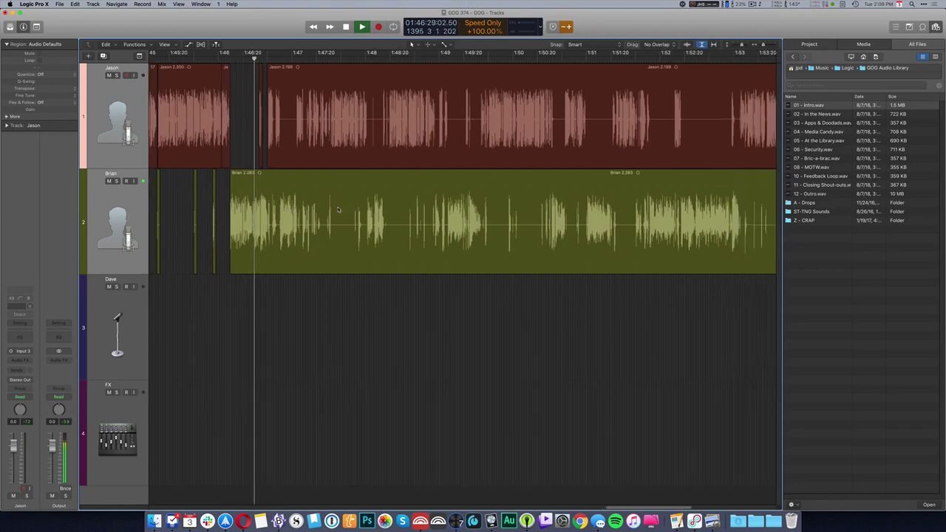
pyautogui.scroll(5, 244, 206)
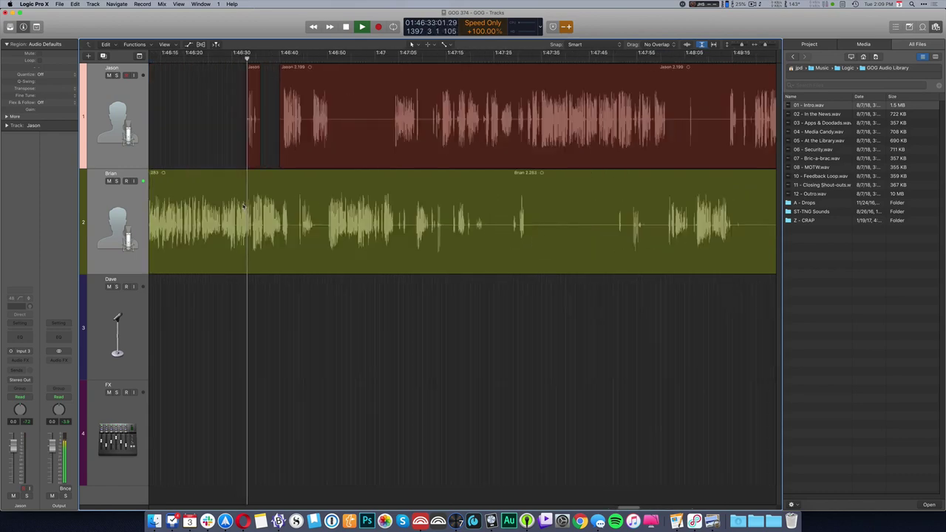
pyautogui.hscroll(1, 244, 207)
pyautogui.hscroll(3, 388, 161)
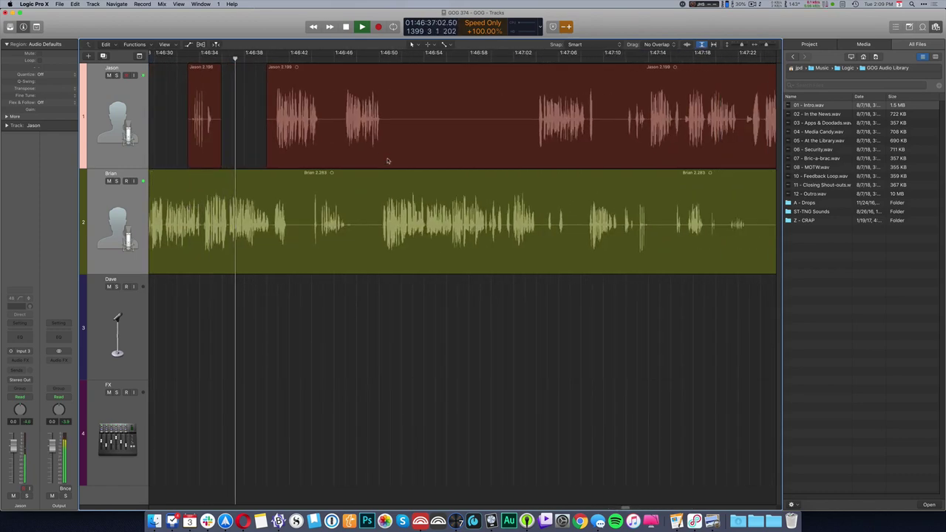
pyautogui.moveTo(382, 123); pyautogui.dragTo(537, 127)
pyautogui.press('Delete')
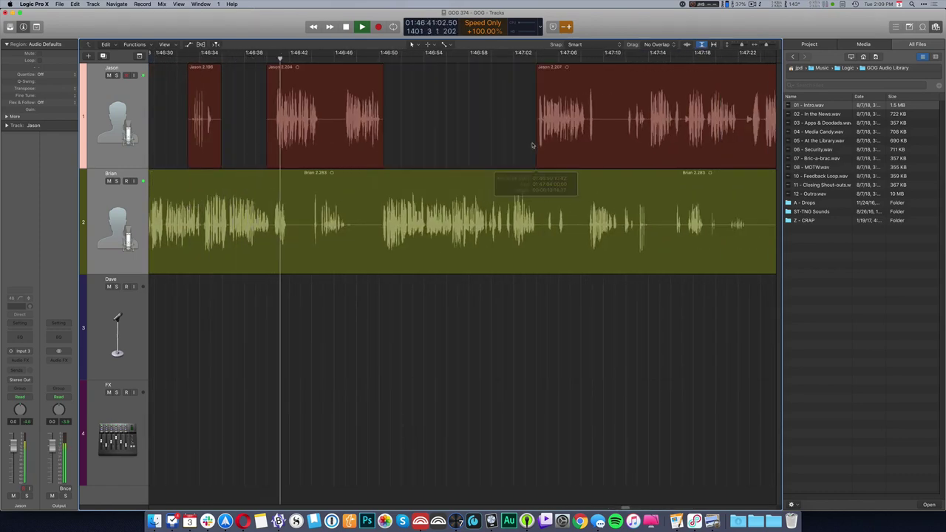
pyautogui.moveTo(274, 235); pyautogui.dragTo(299, 239)
pyautogui.press('Delete')
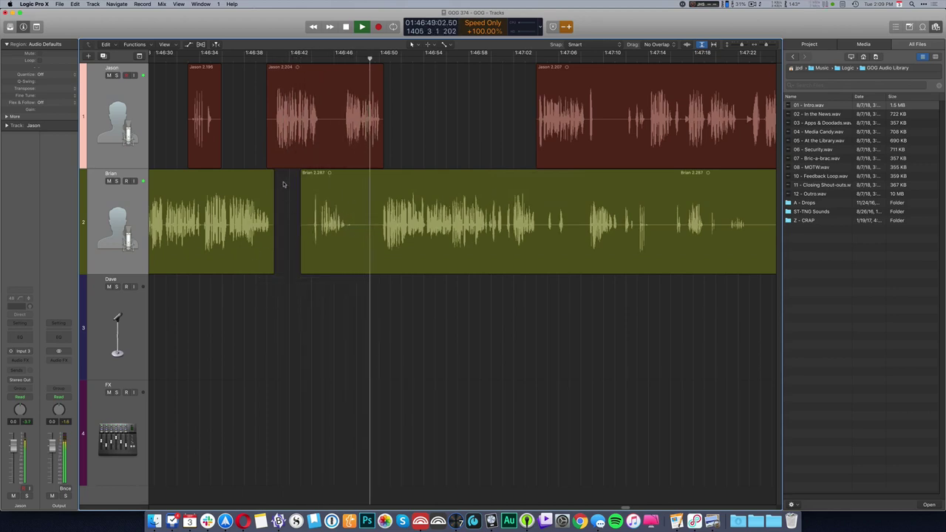
# - Trim the start of the track 1 region to about 1:46:40 and play from just before it
pyautogui.scroll(-2, 261, 140)
pyautogui.moveTo(256, 94); pyautogui.dragTo(352, 123)
pyautogui.press('BackSpace')
pyautogui.click(366, 124)
pyautogui.hotkey('shift', 'f')
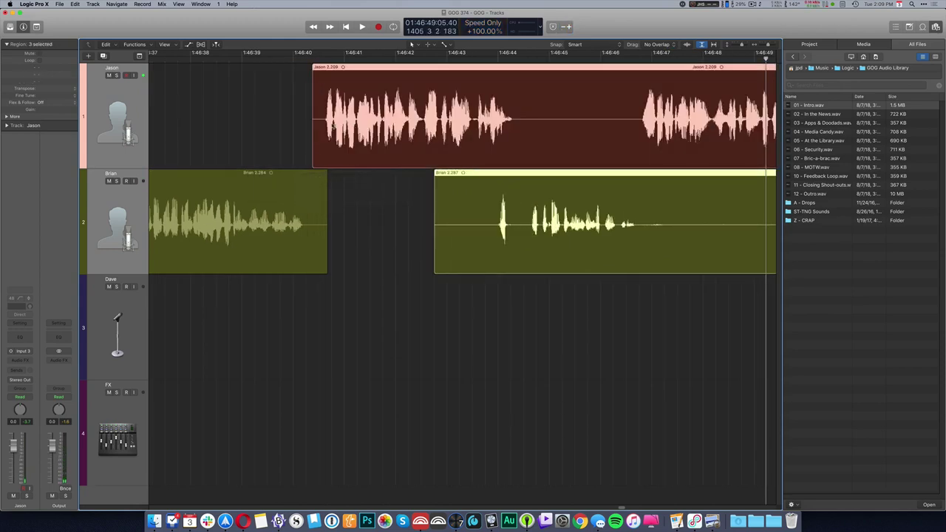
pyautogui.keyDown('super'); pyautogui.click(287, 117); pyautogui.keyUp('super')
pyautogui.press('space')
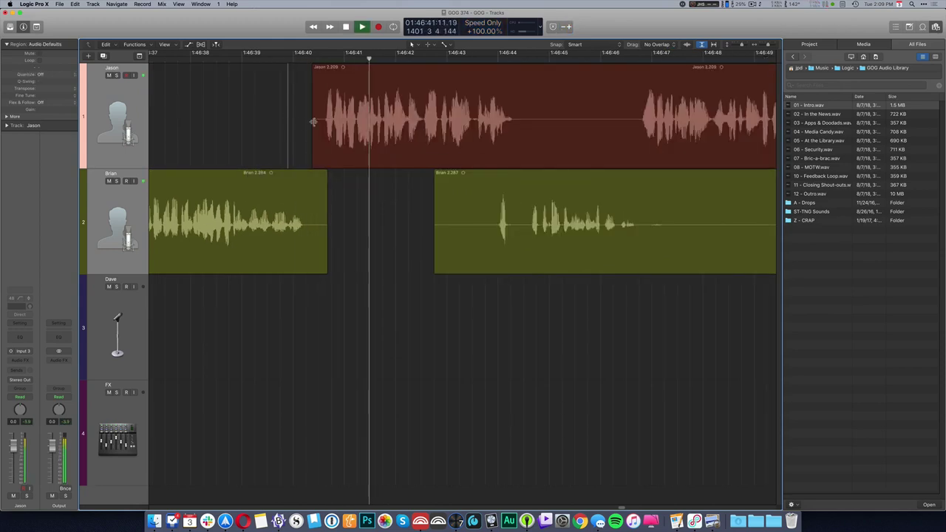
# - Trim the start of the track 2 region at about 1:46:43 and cut the silence on track 2 from about 1:46:48 to 1:46:50
pyautogui.moveTo(405, 207); pyautogui.dragTo(486, 207)
pyautogui.press('Delete')
pyautogui.keyDown('ctrl'); pyautogui.keyDown('alt'); pyautogui.click(479, 190); pyautogui.keyUp('alt'); pyautogui.keyUp('ctrl')
pyautogui.hscroll(6, 434, 212)
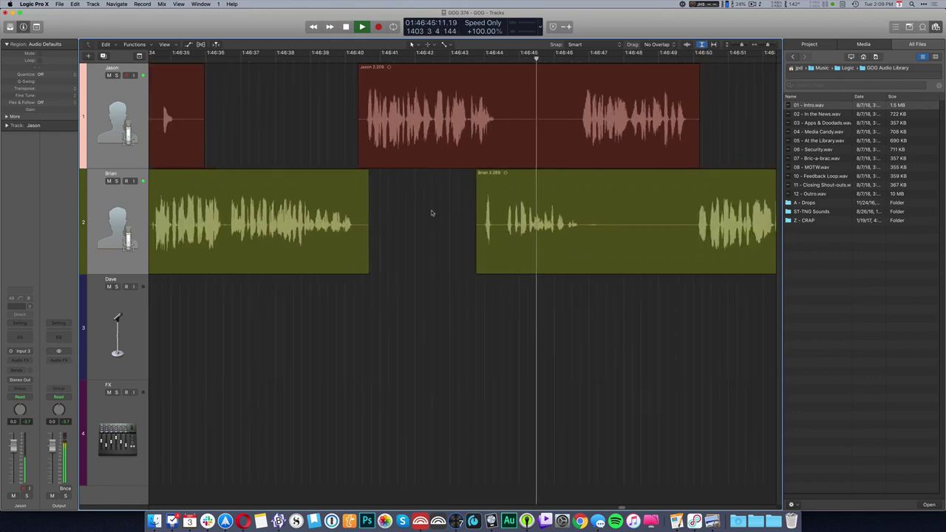
pyautogui.moveTo(414, 231); pyautogui.dragTo(492, 242)
pyautogui.press('Delete')
pyautogui.press('super+Left')
pyautogui.hscroll(7, 424, 237)
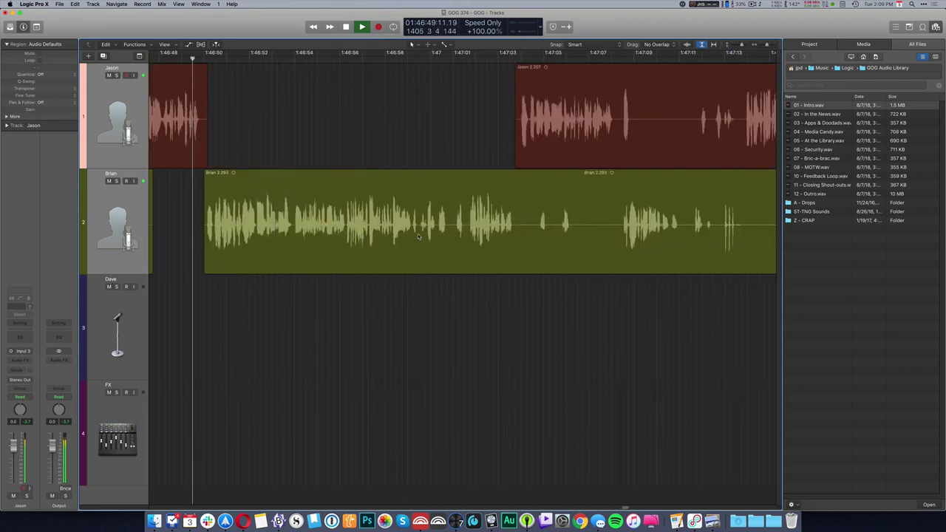
# - Delete the track 2 silences on either side of the short sounds between about 1:47:03 and 1:47:08
pyautogui.press('v')
pyautogui.hscroll(4, 418, 236)
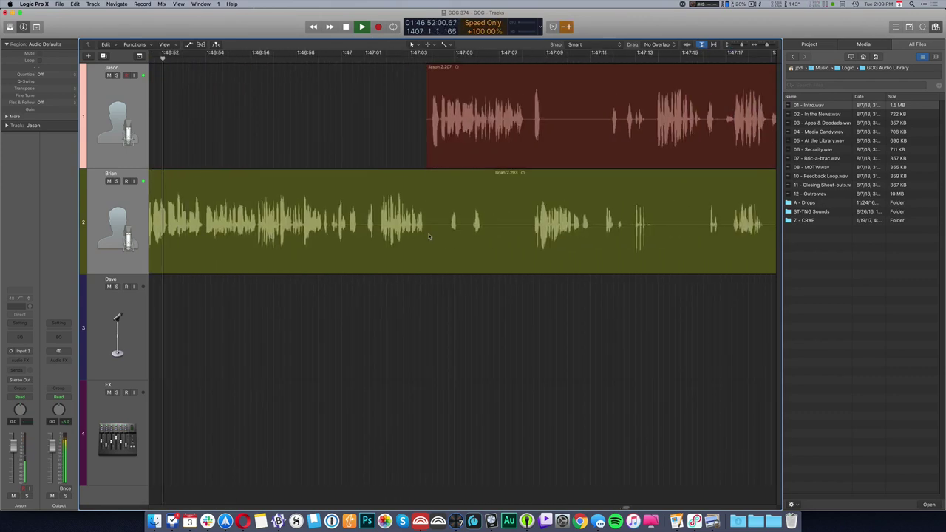
pyautogui.hscroll(3, 414, 263)
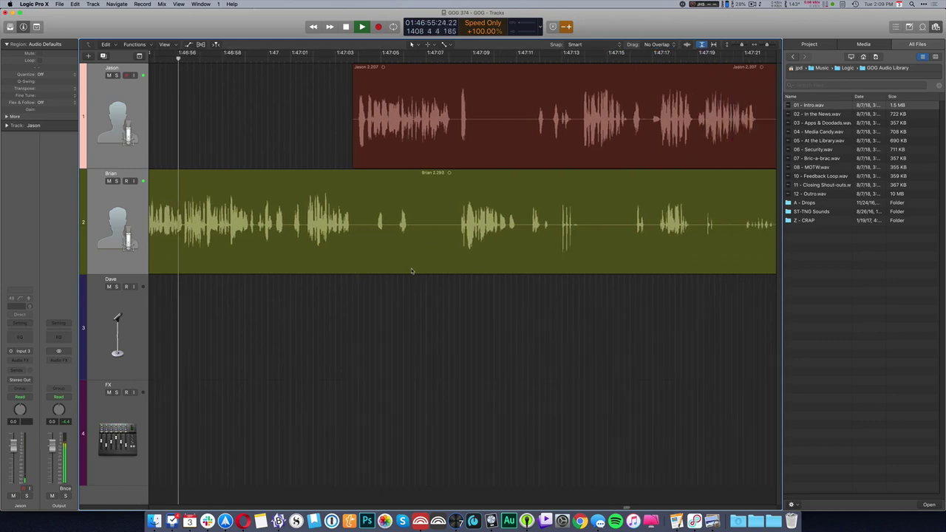
pyautogui.moveTo(345, 238); pyautogui.dragTo(450, 241)
pyautogui.press('Delete')
pyautogui.press('Delete')
# - Delete the brief sound and the silence after it on track 1 from about 1:47:08 to 1:47:12
pyautogui.moveTo(460, 125); pyautogui.dragTo(527, 126)
pyautogui.press('Delete')
pyautogui.moveTo(445, 126); pyautogui.dragTo(477, 132)
pyautogui.press('Delete')
# - Move the track 2 region at about 1:47:08 slightly earlier together with all following regions, and play the join
pyautogui.press('space')
pyautogui.click(464, 252)
pyautogui.hotkey('shift', 'f')
pyautogui.moveTo(469, 238); pyautogui.dragTo(451, 236)
pyautogui.click(507, 381)
pyautogui.press('space')
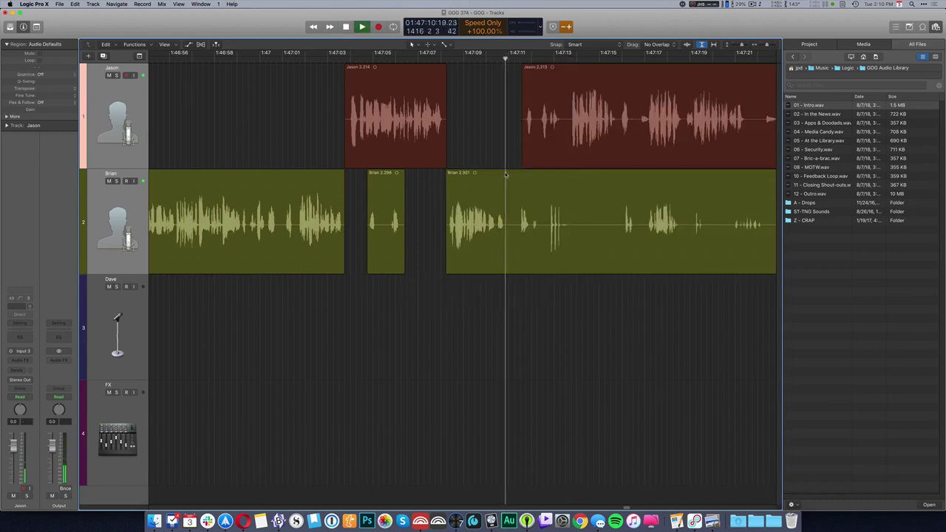
# - Delete the track 2 silences at about 1:47:14 to 1:47:16, 1:47:23 to 1:47:28 and 1:47:31 to 1:47:50
pyautogui.keyDown('ctrl'); pyautogui.keyDown('alt'); pyautogui.click(418, 311); pyautogui.keyUp('alt'); pyautogui.keyUp('ctrl')
pyautogui.moveTo(441, 229); pyautogui.dragTo(459, 229)
pyautogui.press('Delete')
pyautogui.moveTo(596, 237); pyautogui.dragTo(533, 237)
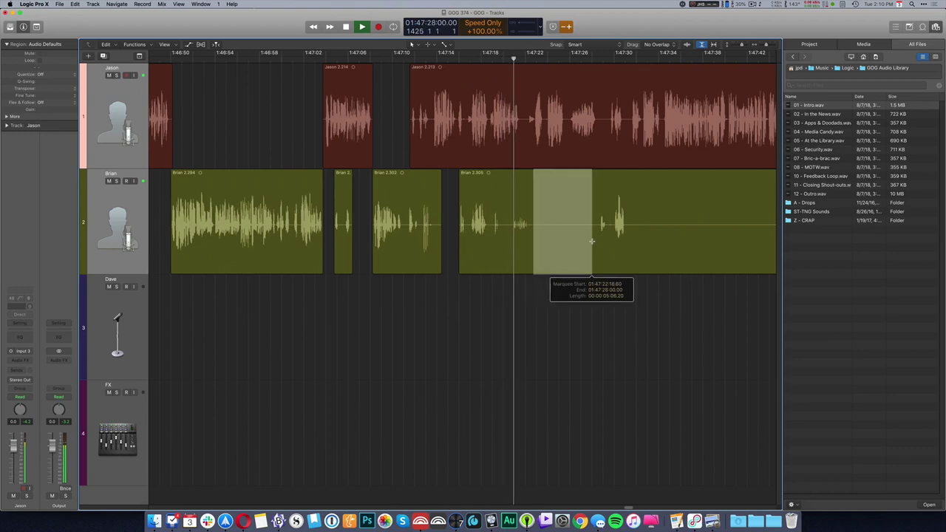
pyautogui.press('Delete')
pyautogui.moveTo(417, 226); pyautogui.dragTo(634, 267)
pyautogui.press('Delete')
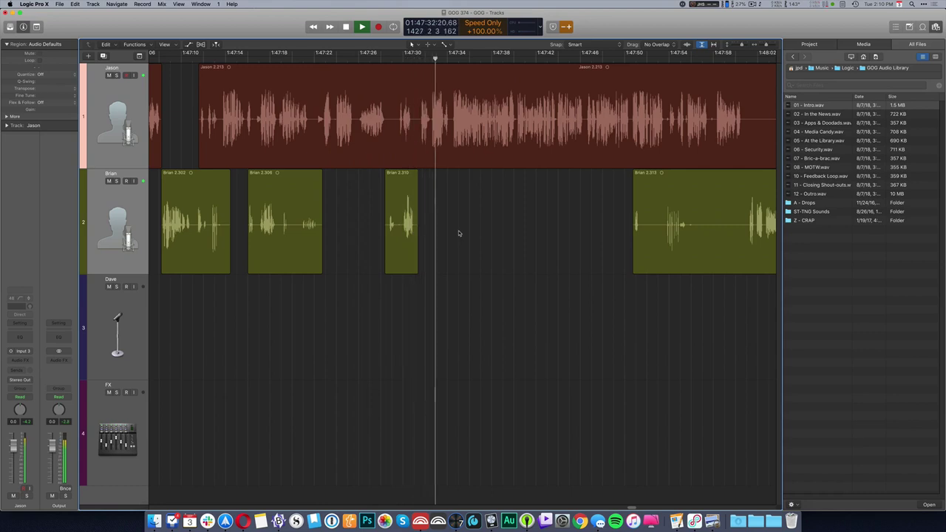
# - Cut the brief slip from track 1 at about 1:47:32, close the gap with the following regions, and play the join
pyautogui.hscroll(5, 459, 234)
pyautogui.press('space')
pyautogui.keyDown('super'); pyautogui.click(289, 123); pyautogui.keyUp('super')
pyautogui.press('space')
pyautogui.press('super+Right')
pyautogui.press('super+Right')
pyautogui.press('super+Right')
pyautogui.press('super+Right')
pyautogui.press('space')
pyautogui.moveTo(299, 121); pyautogui.dragTo(322, 156)
pyautogui.press('Delete')
pyautogui.keyDown('super'); pyautogui.click(238, 157); pyautogui.keyUp('super')
pyautogui.press('space')
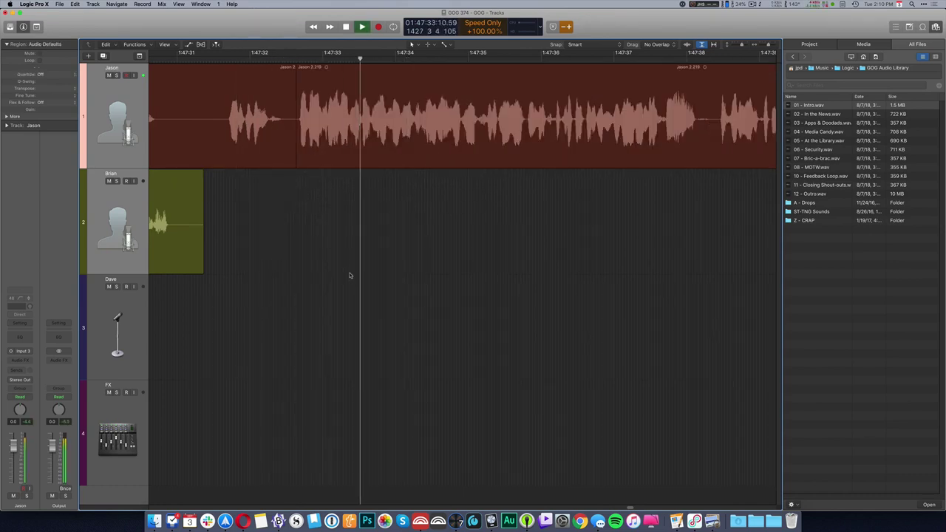
# - Delete the silence on track 2 from about 1:47:55 to 1:47:59
pyautogui.press('super+Left')
pyautogui.press('super+Left')
pyautogui.press('super+Left')
pyautogui.press('super+Left')
pyautogui.press('super+Left')
pyautogui.hscroll(5, 355, 275)
pyautogui.moveTo(452, 222); pyautogui.dragTo(508, 222)
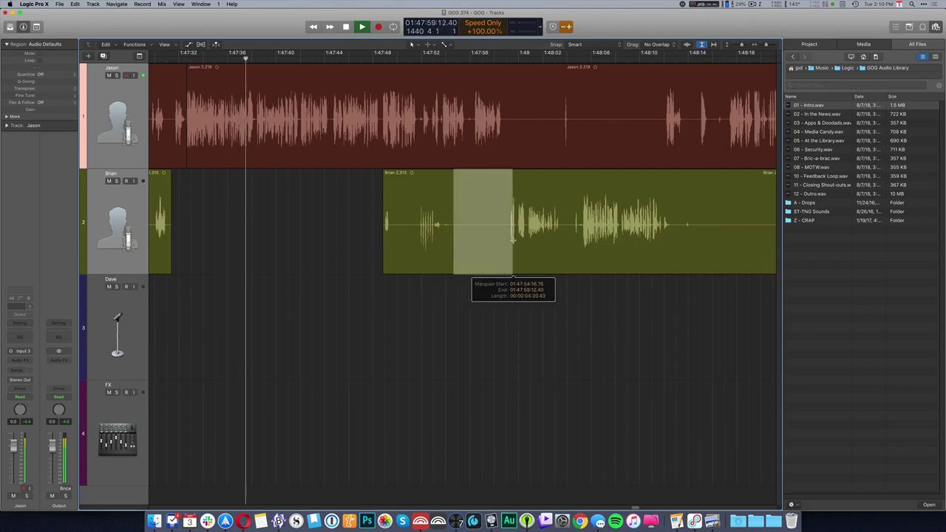
pyautogui.press('Delete')
# - Delete the track 1 silences on either side of the short sound between about 1:47:59 and 1:48:12
pyautogui.moveTo(507, 124); pyautogui.dragTo(666, 133)
pyautogui.press('Delete')
pyautogui.press('Delete')
# - Delete the long silence on track 2 from about 1:48:14 to 1:48:33
pyautogui.hscroll(3, 464, 184)
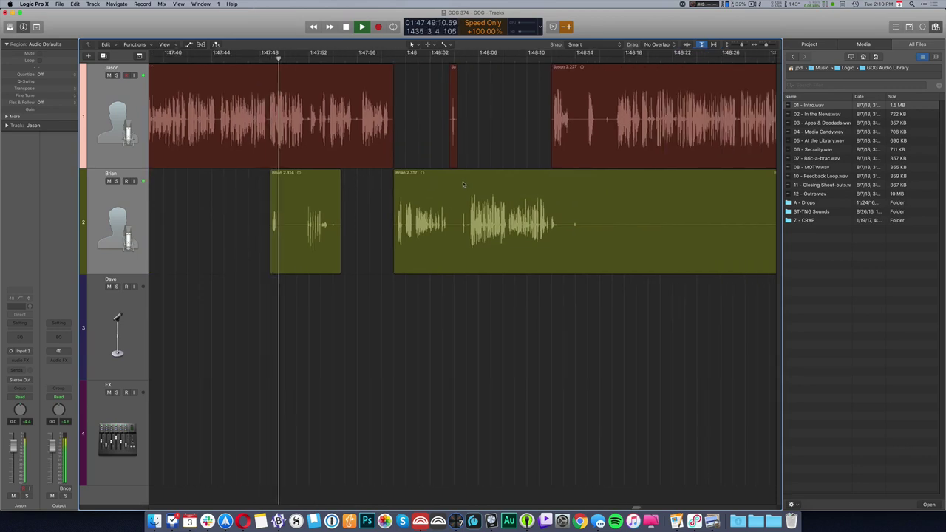
pyautogui.hscroll(3, 461, 185)
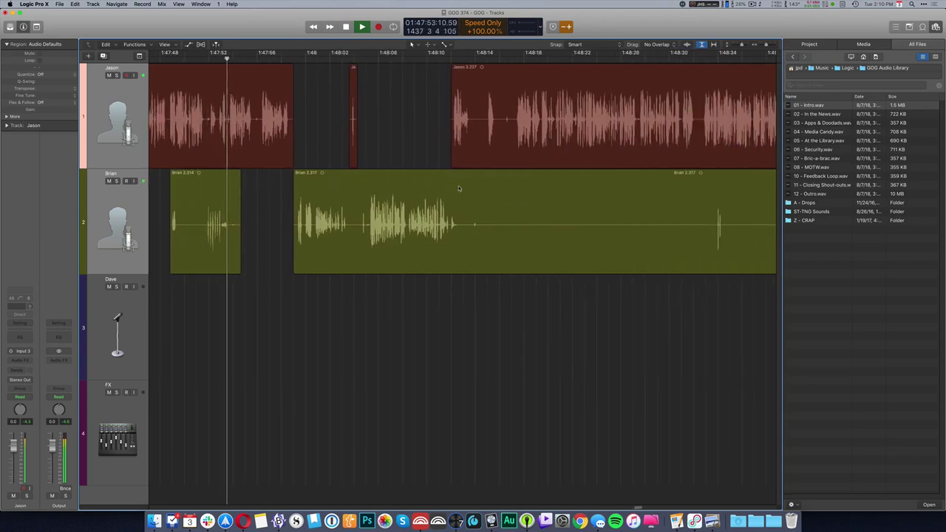
pyautogui.moveTo(482, 237); pyautogui.dragTo(716, 268)
pyautogui.press('Delete')
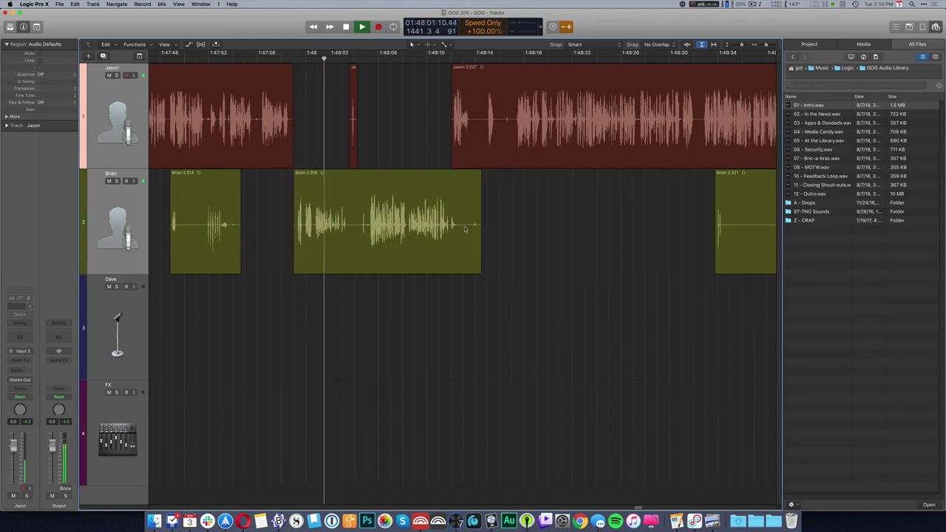
# - Delete the short slip and the pauses around it on track 1 from about 1:48:14 to 1:48:17
pyautogui.press('super+Right')
pyautogui.press('super+Right')
pyautogui.press('super+Right')
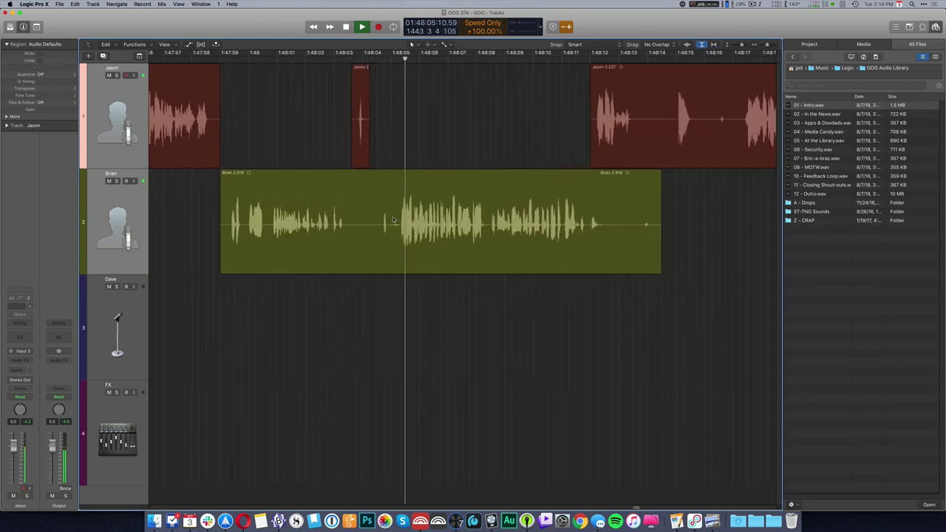
pyautogui.press('super+Left')
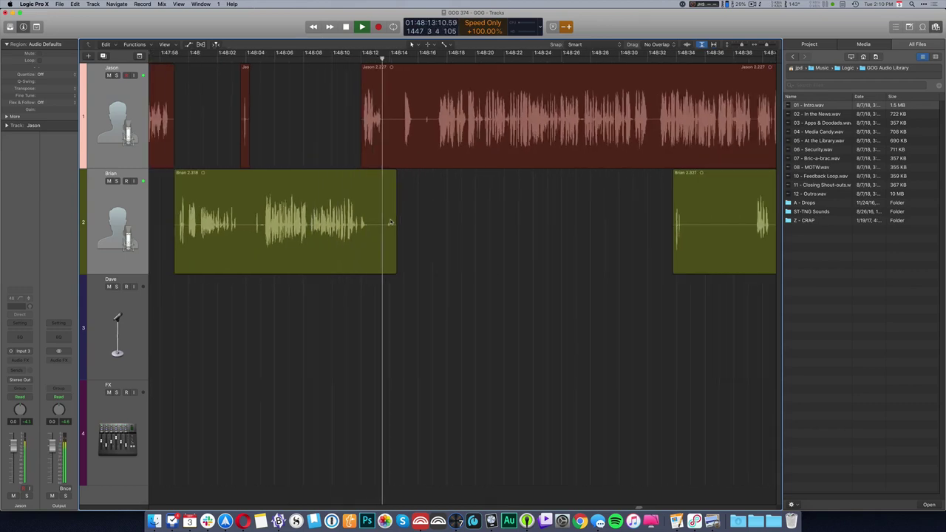
pyautogui.moveTo(386, 116); pyautogui.dragTo(437, 138)
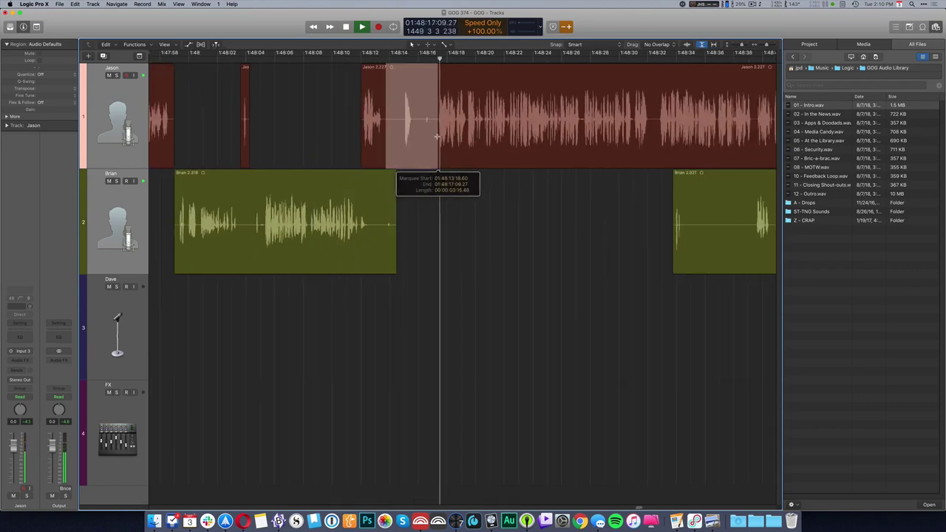
pyautogui.press('Delete')
# - Move all following regions on both tracks back to about 1:48:14 to close the gap, and play the join
pyautogui.press('space')
pyautogui.click(478, 117)
pyautogui.hotkey('shift', 'f')
pyautogui.moveTo(483, 116); pyautogui.dragTo(434, 117)
pyautogui.click(375, 136)
pyautogui.press('space')
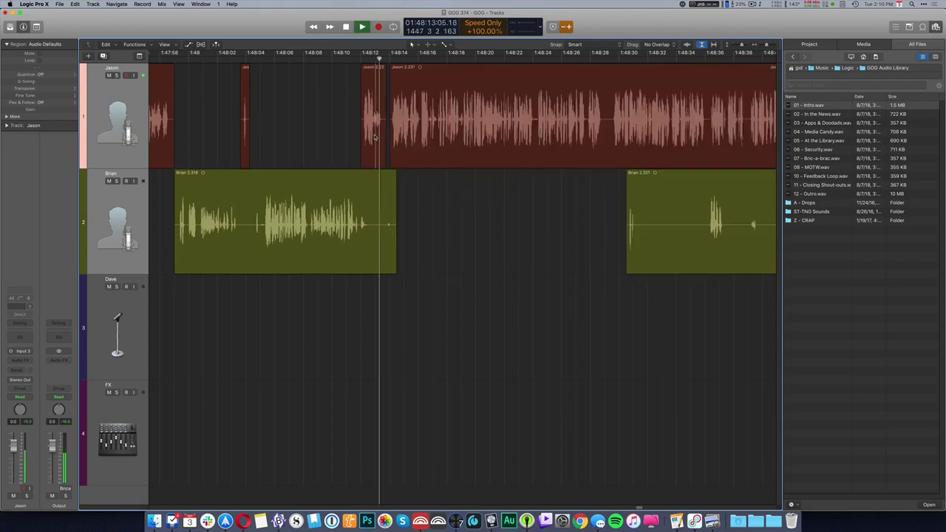
# - Delete the silence on track 2 from about 1:48:31 to 1:48:36
pyautogui.scroll(-5, 444, 209)
pyautogui.hscroll(5, 437, 213)
pyautogui.moveTo(289, 230); pyautogui.dragTo(316, 229)
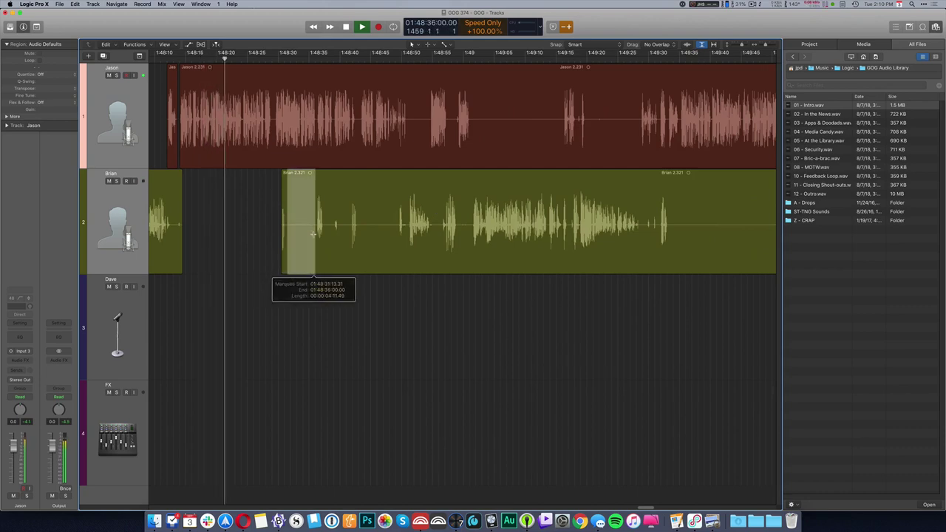
pyautogui.press('Delete')
# - Delete the three silences between the speech passages on track 1 from about 1:48:52 to 1:49:29
pyautogui.moveTo(409, 125); pyautogui.dragTo(636, 130)
pyautogui.press('Delete')
pyautogui.press('Delete')
pyautogui.press('Delete')
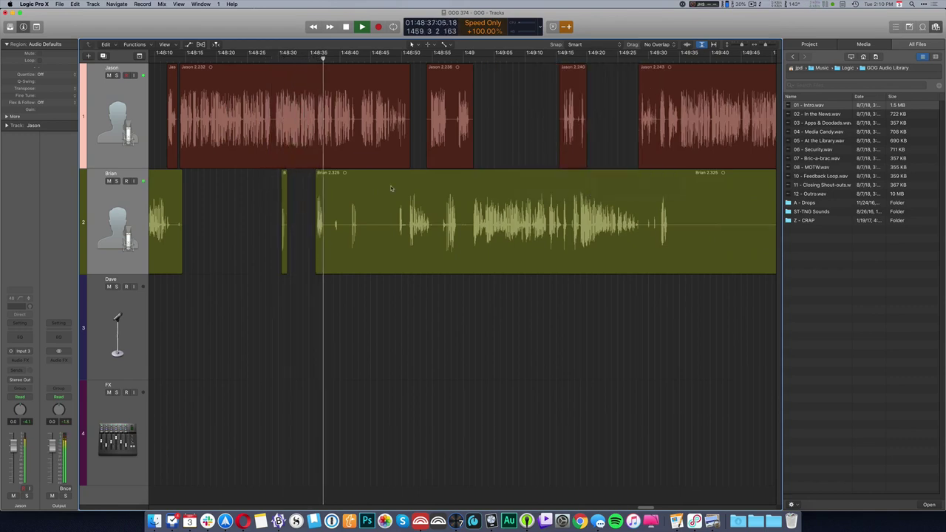
# - Remove the short stray sounds on track 2 from about 1:48:30 to 1:48:41
pyautogui.press('Delete')
pyautogui.moveTo(281, 210); pyautogui.dragTo(345, 229)
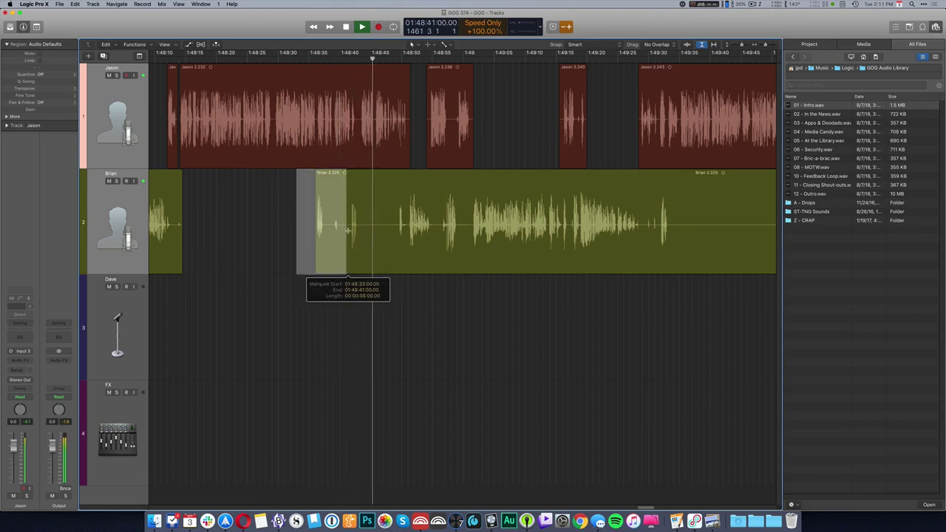
pyautogui.press('Delete')
# - Delete the track 2 silences around the short passage between about 1:49:34 and 1:50:17, and the track 1 silence from 1:50:28 to 1:50:37
pyautogui.hscroll(5, 321, 199)
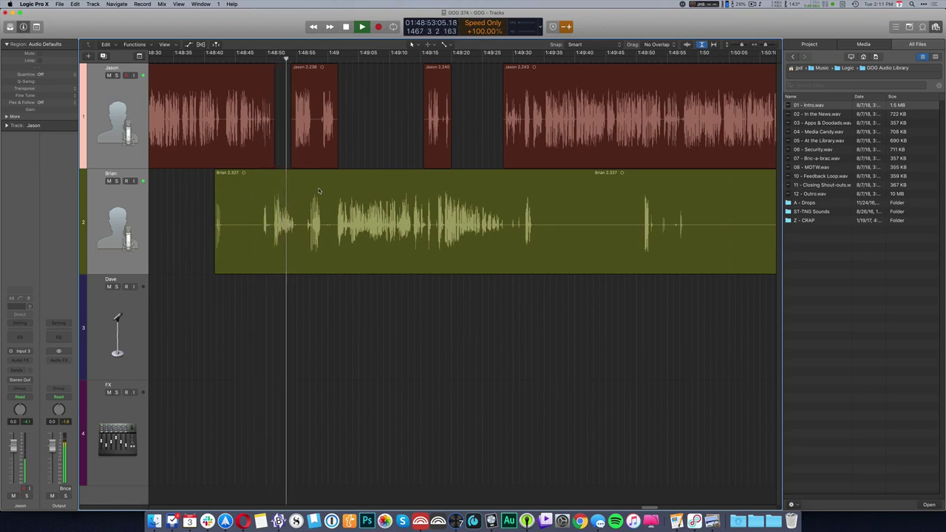
pyautogui.hscroll(3, 318, 192)
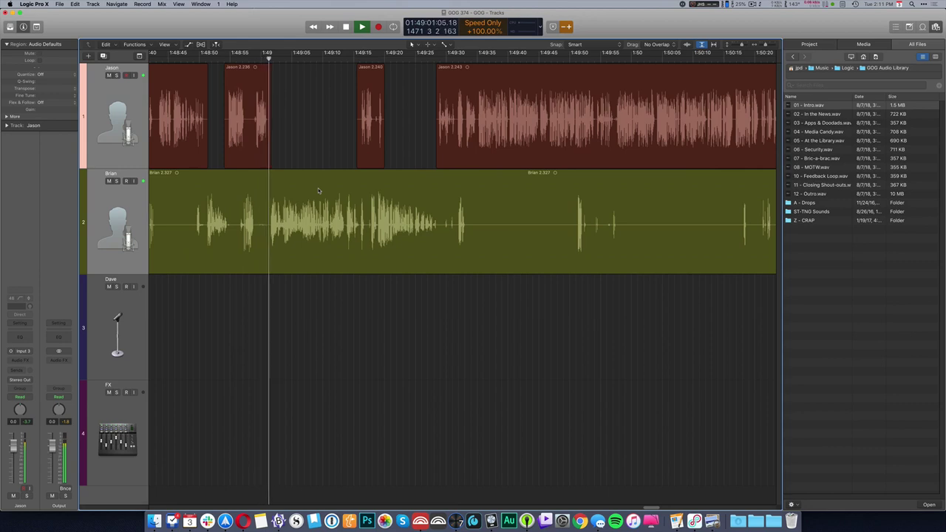
pyautogui.hscroll(5, 318, 191)
pyautogui.moveTo(325, 220); pyautogui.dragTo(591, 230)
pyautogui.press('Delete')
pyautogui.press('Delete')
pyautogui.moveTo(659, 125); pyautogui.dragTo(714, 126)
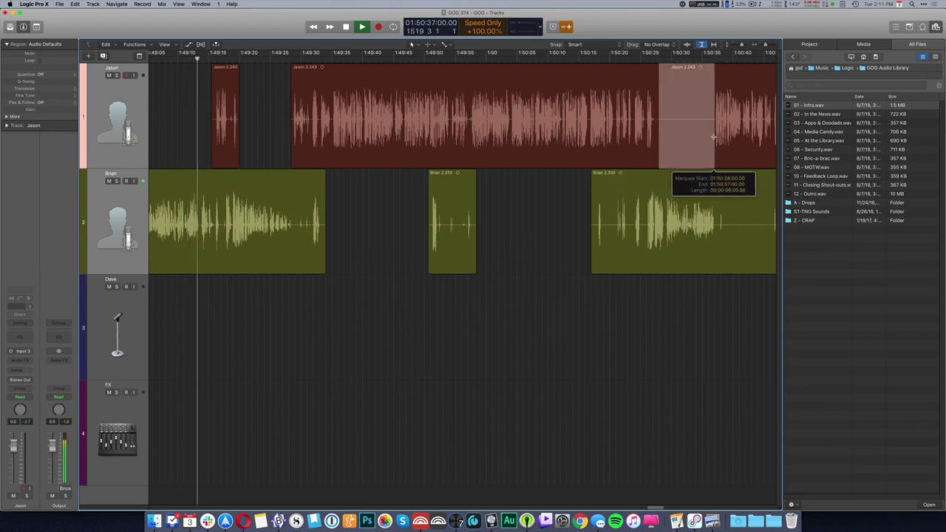
pyautogui.press('Delete')
# - Play track 1 up to about 1:50:12 to locate the brief slip and delete it
pyautogui.hscroll(1, 331, 133)
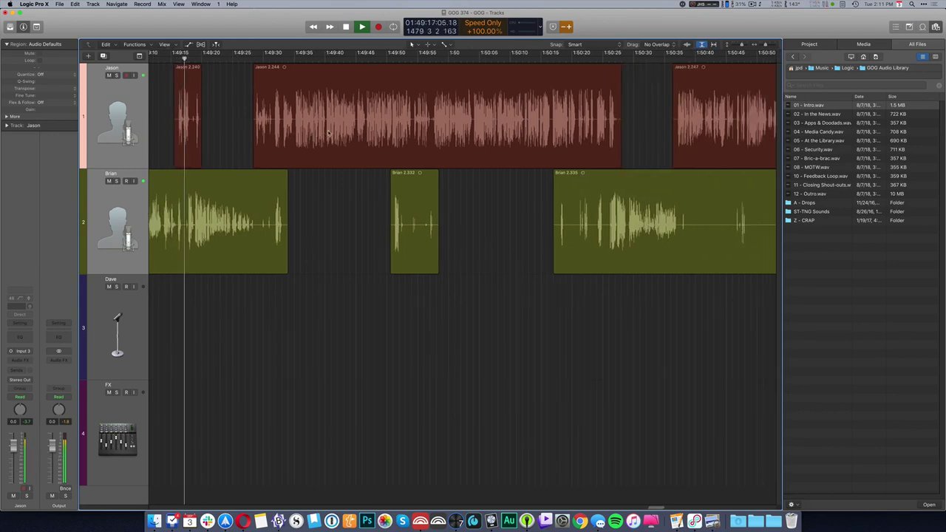
pyautogui.hscroll(3, 329, 133)
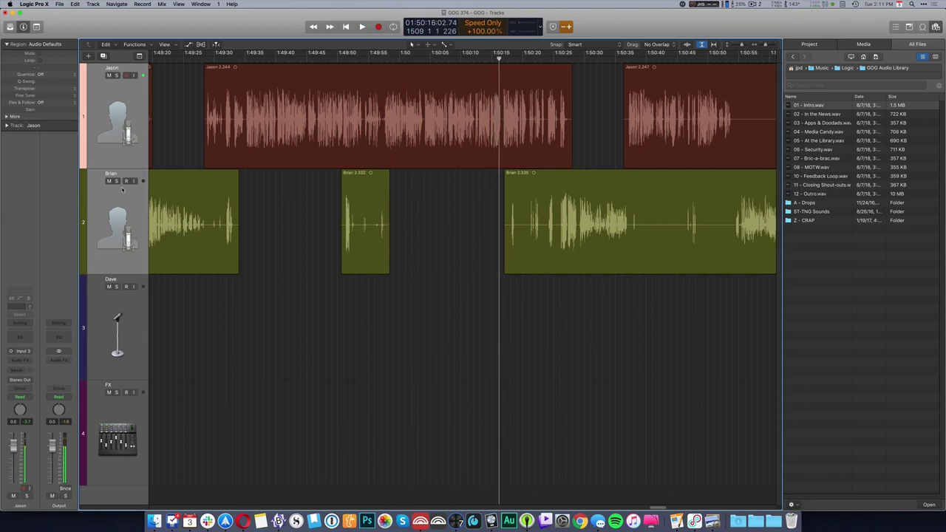
pyautogui.click(467, 129)
pyautogui.press('super+Right')
pyautogui.press('super+Right')
pyautogui.press('super+Right')
pyautogui.press('super+Right')
pyautogui.press('super+Right')
pyautogui.press('super+Right')
pyautogui.hscroll(4, 477, 127)
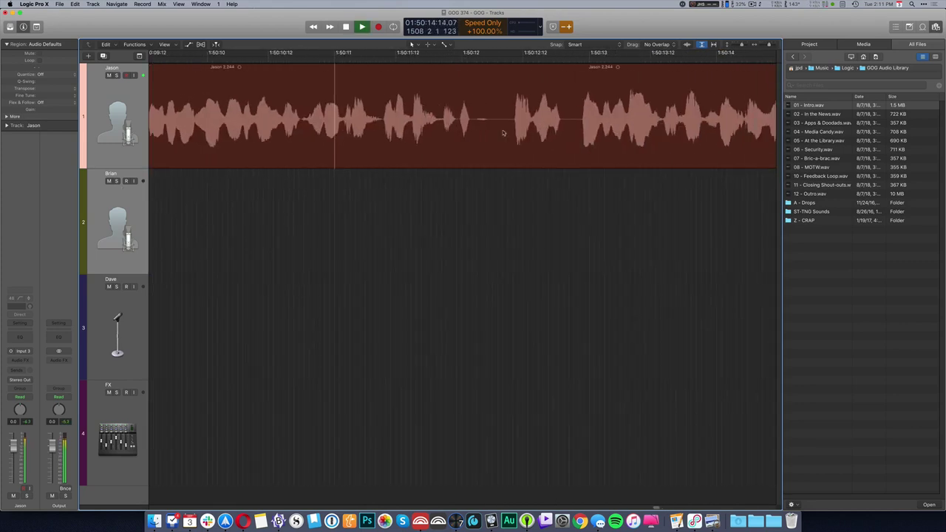
pyautogui.moveTo(513, 121); pyautogui.dragTo(572, 136)
pyautogui.press('Delete')
# - Move the following regions back to about 1:50:12 to close the gap on track 1, and play the join
pyautogui.moveTo(610, 104); pyautogui.dragTo(546, 103)
pyautogui.click(457, 127)
pyautogui.press('space')
# - Delete the track 2 silences on either side of the short sound at about 1:50:46
pyautogui.press('super+Left')
pyautogui.press('super+Left')
pyautogui.press('super+Left')
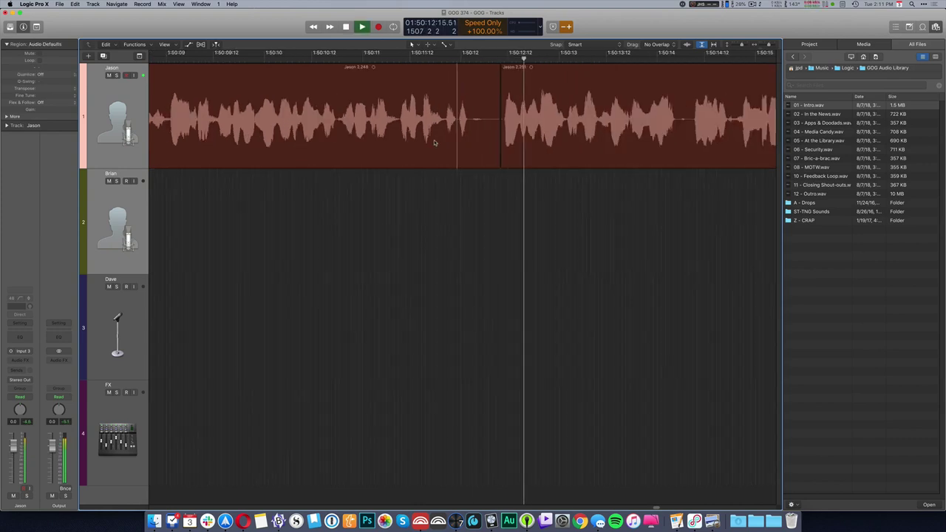
pyautogui.moveTo(365, 226); pyautogui.dragTo(538, 231)
pyautogui.press('Delete')
pyautogui.hscroll(6, 305, 162)
pyautogui.press('Delete')
pyautogui.press('Delete')
# - Delete the silence on track 1 from about 1:50:53 to 1:51:12
pyautogui.moveTo(529, 122); pyautogui.dragTo(744, 166)
pyautogui.press('Delete')
pyautogui.moveTo(557, 208); pyautogui.dragTo(553, 207)
pyautogui.click(500, 202)
pyautogui.hscroll(5, 475, 191)
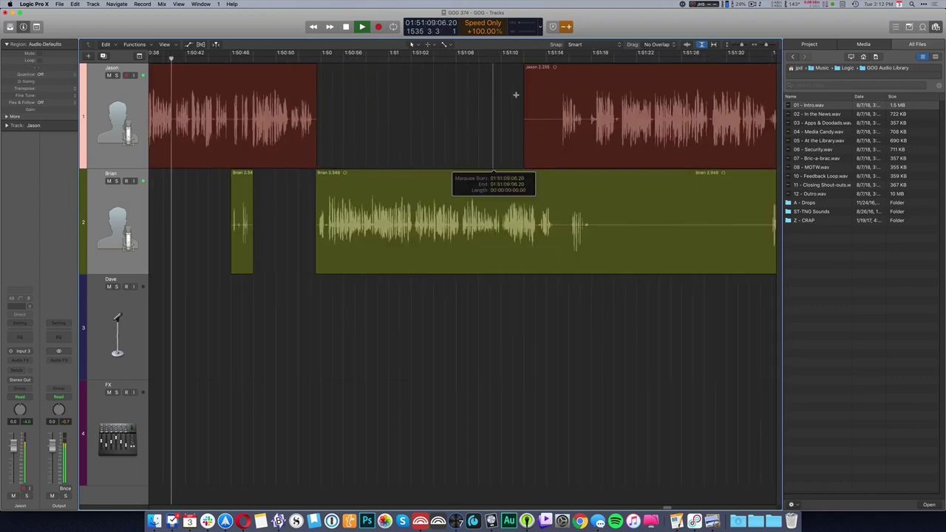
# - Trim the silence on track 1 up to about 1:51:15 and delete the track 2 silence from about 1:51:18 to 1:51:33
pyautogui.moveTo(492, 89); pyautogui.dragTo(560, 159)
pyautogui.press('Delete')
pyautogui.hscroll(2, 526, 240)
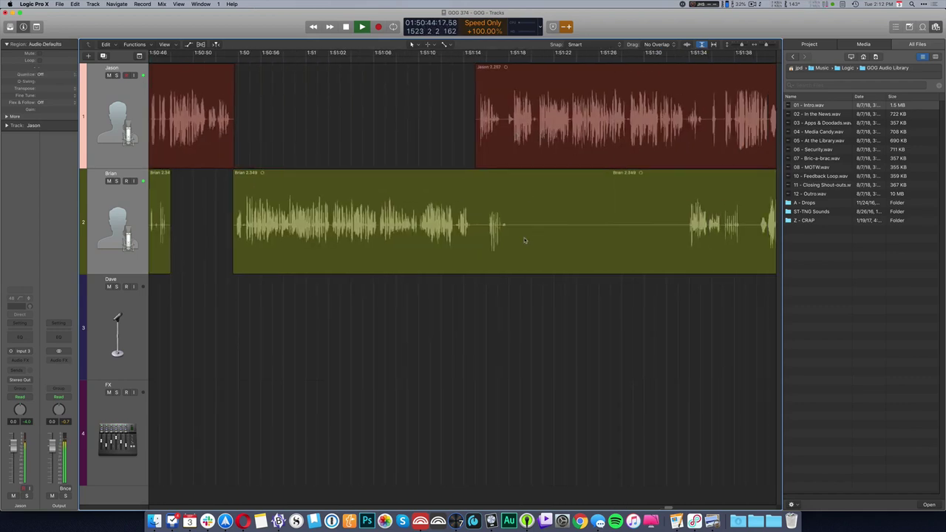
pyautogui.moveTo(513, 225); pyautogui.dragTo(685, 275)
pyautogui.press('Delete')
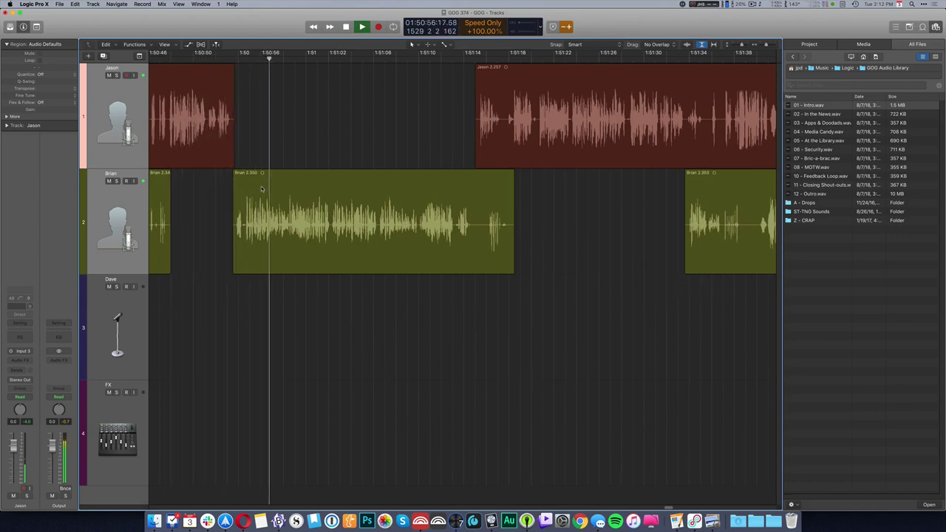
# - Play on to about 1:51:20 while surveying the remaining regions on both tracks through to the end of the recording
pyautogui.hscroll(5, 253, 198)
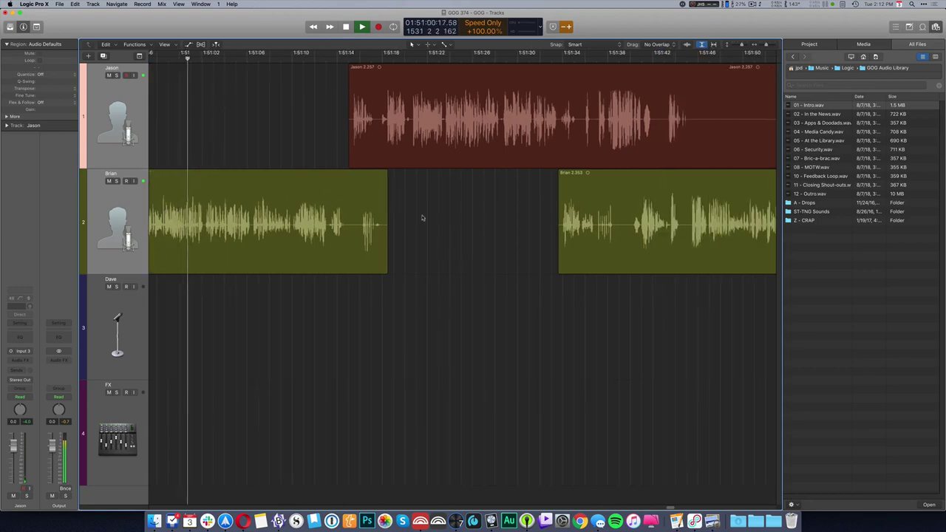
pyautogui.press('super+Left')
pyautogui.press('super+Left')
pyautogui.press('super+Left')
pyautogui.press('super+Left')
pyautogui.press('super+Left')
pyautogui.press('super+Left')
pyautogui.press('super+Left')
pyautogui.press('super+Left')
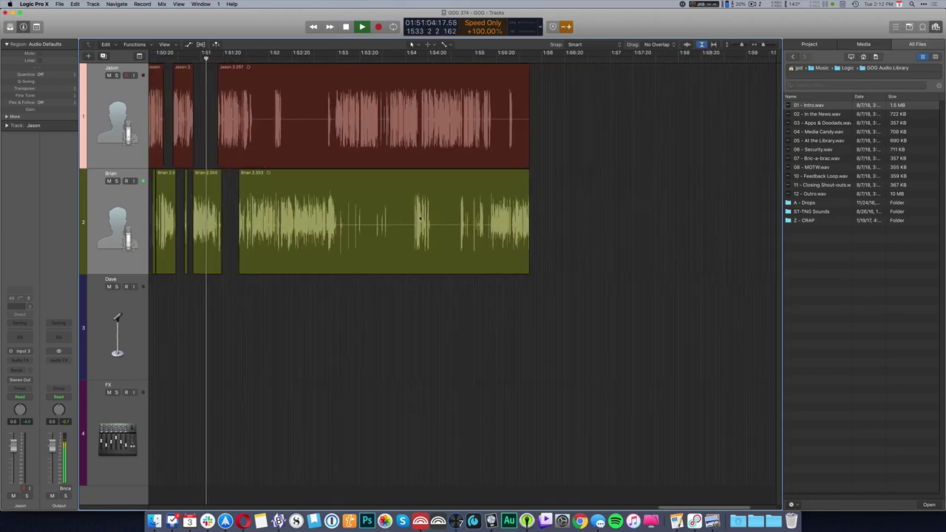
pyautogui.scroll(5, 420, 218)
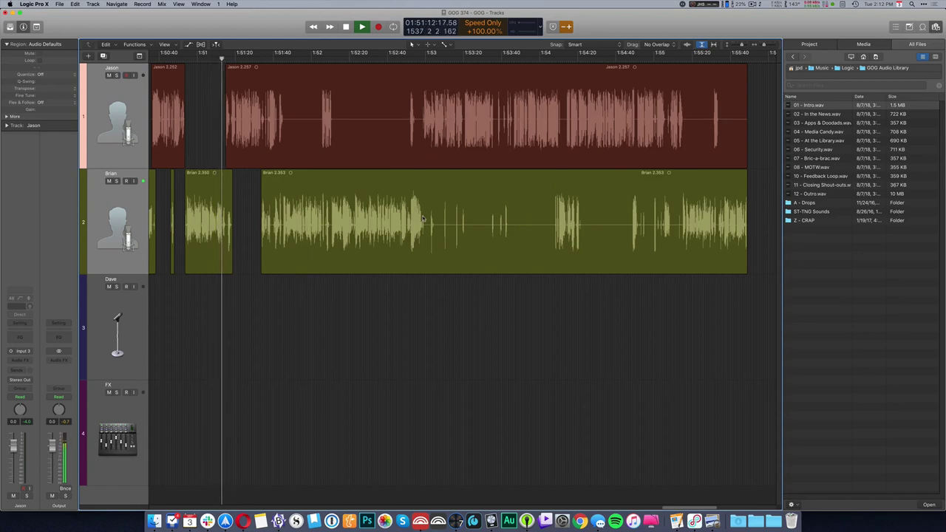
pyautogui.scroll(8, 321, 186)
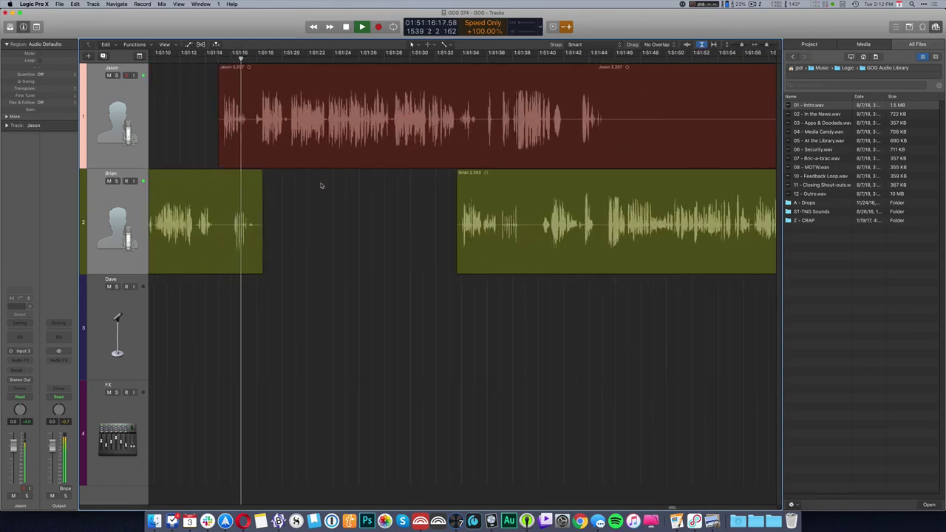
pyautogui.hscroll(3, 321, 186)
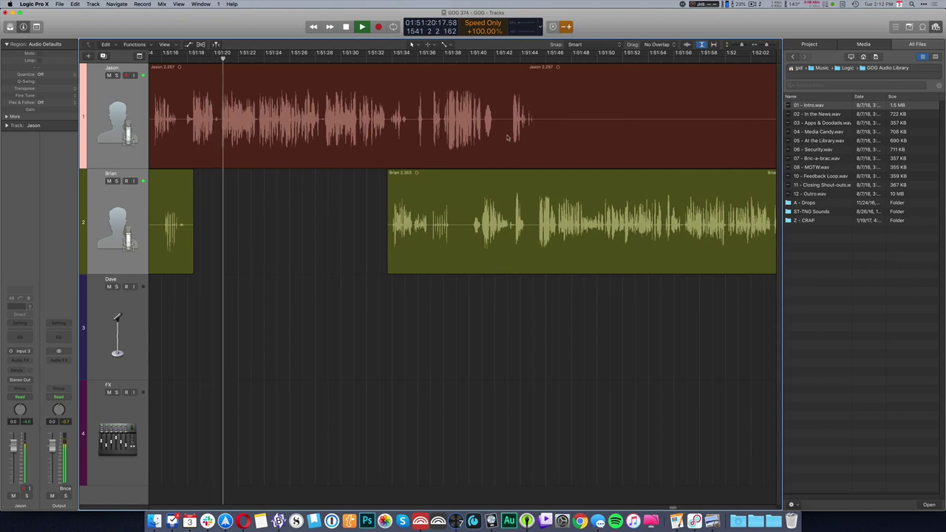
# - Delete the short slip on track 1 at about 1:51:17, close the gap with the following regions and play the join
pyautogui.press('space')
pyautogui.scroll(3, 303, 130)
pyautogui.keyDown('super'); pyautogui.click(255, 117); pyautogui.keyUp('super')
pyautogui.press('space')
pyautogui.scroll(3, 271, 168)
pyautogui.moveTo(253, 121); pyautogui.dragTo(281, 141)
pyautogui.press('Delete')
pyautogui.keyDown('super'); pyautogui.click(178, 140); pyautogui.keyUp('super')
pyautogui.press('space')
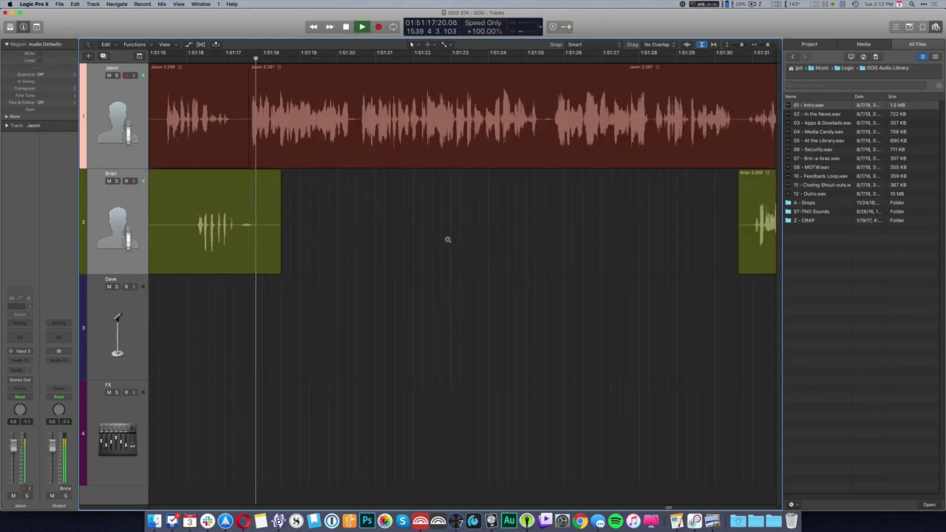
# - Delete the silence on track 1 from about 1:51:42 to 1:52:02
pyautogui.scroll(-3, 447, 241)
pyautogui.hscroll(5, 429, 239)
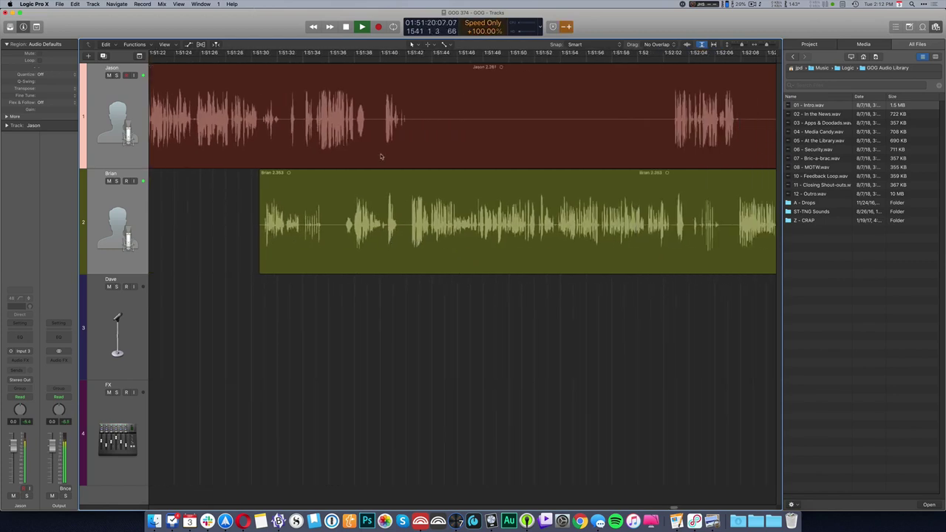
pyautogui.moveTo(405, 123); pyautogui.dragTo(672, 148)
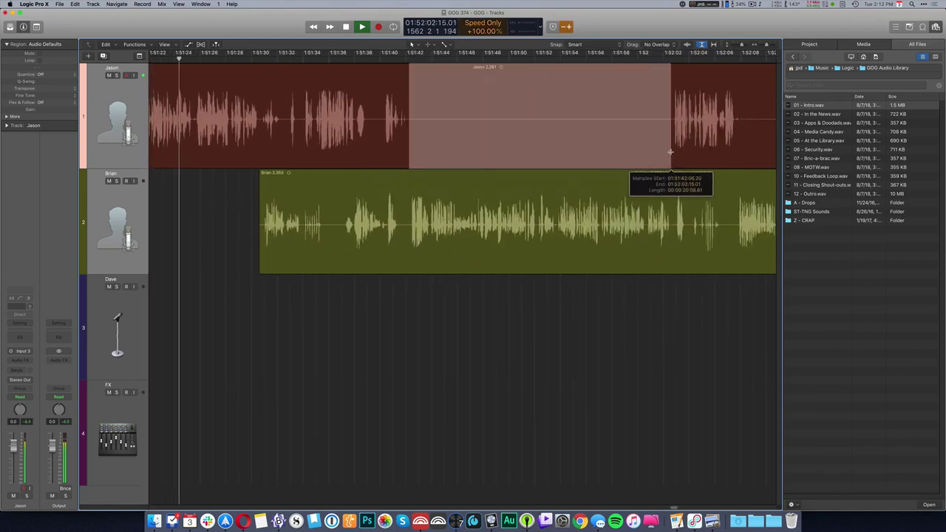
pyautogui.press('Delete')
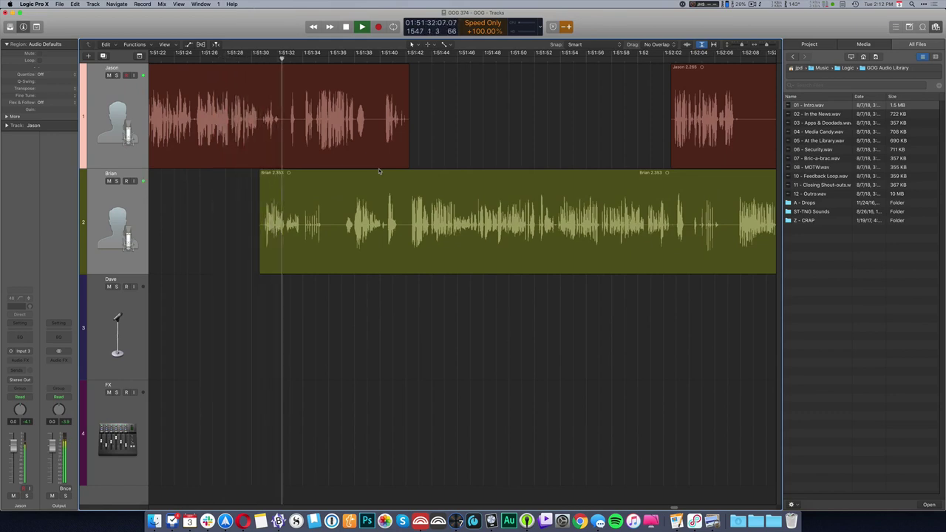
# - Delete the track 1 silences from about 1:52:08 to 1:52:49 and from 1:52:52 to 1:52:55
pyautogui.hscroll(5, 379, 171)
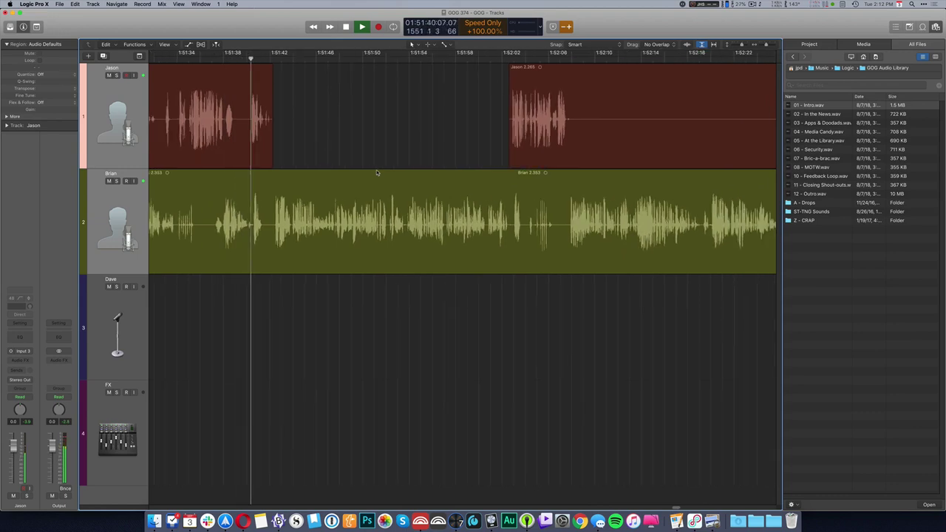
pyautogui.hscroll(5, 376, 172)
pyautogui.moveTo(553, 142); pyautogui.dragTo(689, 143)
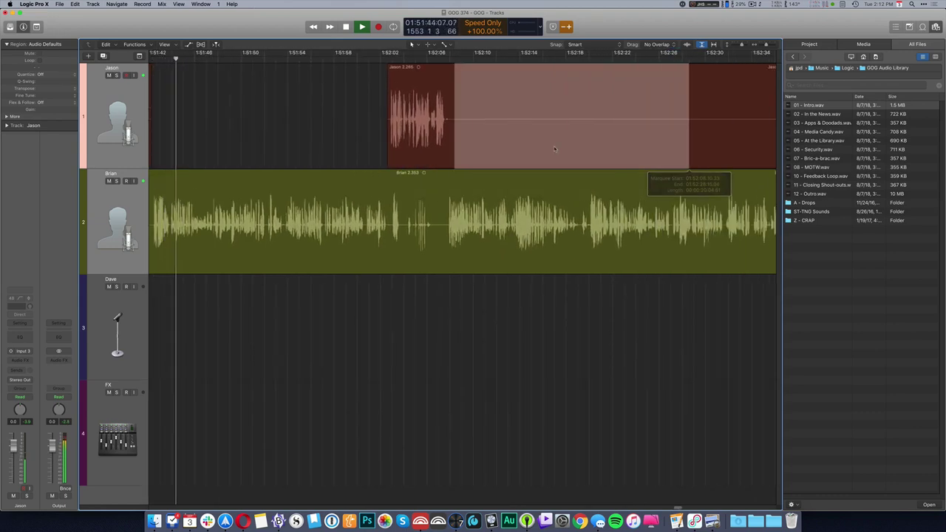
pyautogui.press('Delete')
pyautogui.press('super+Left')
pyautogui.press('super+Left')
pyautogui.press('super+Left')
pyautogui.moveTo(456, 106); pyautogui.dragTo(687, 124)
pyautogui.press('Delete')
pyautogui.click(665, 124)
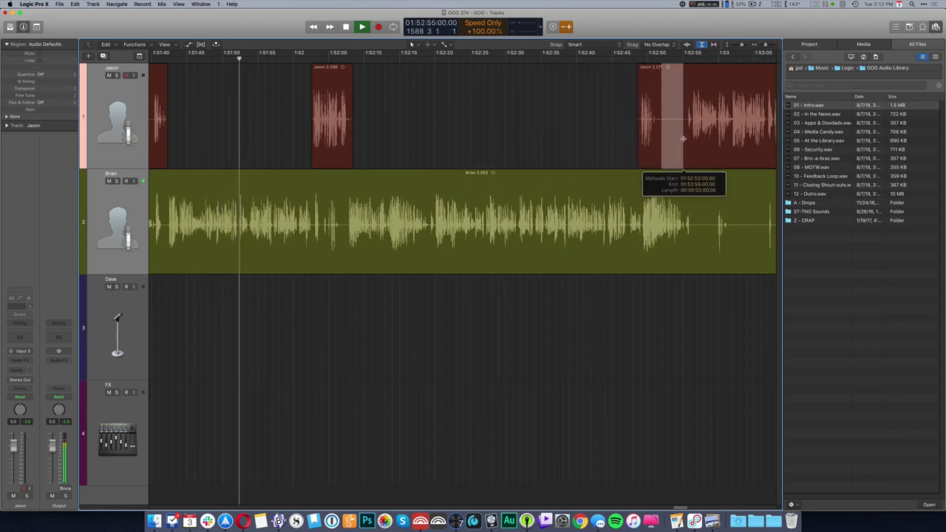
pyautogui.press('Delete')
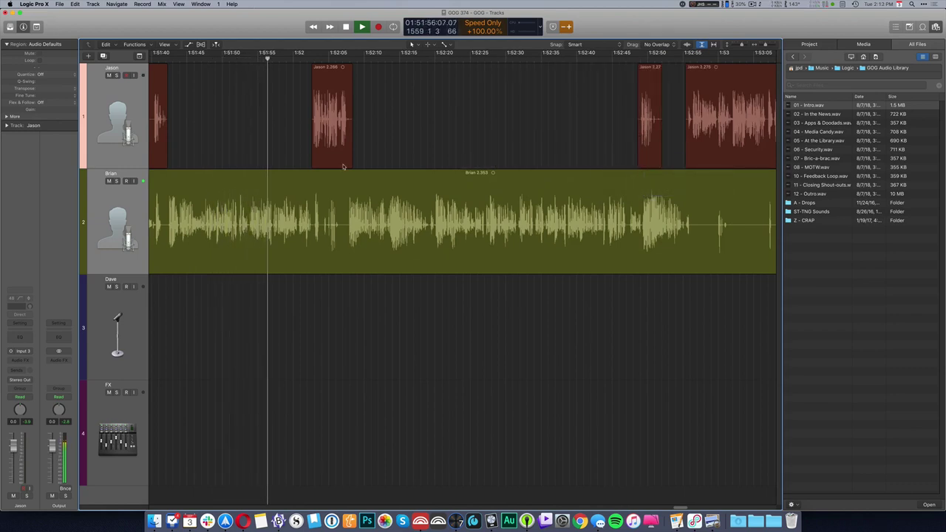
# - Delete the short crosstalk sound on track 2 at about 1:52:03 and play through the cut
pyautogui.scroll(5, 318, 174)
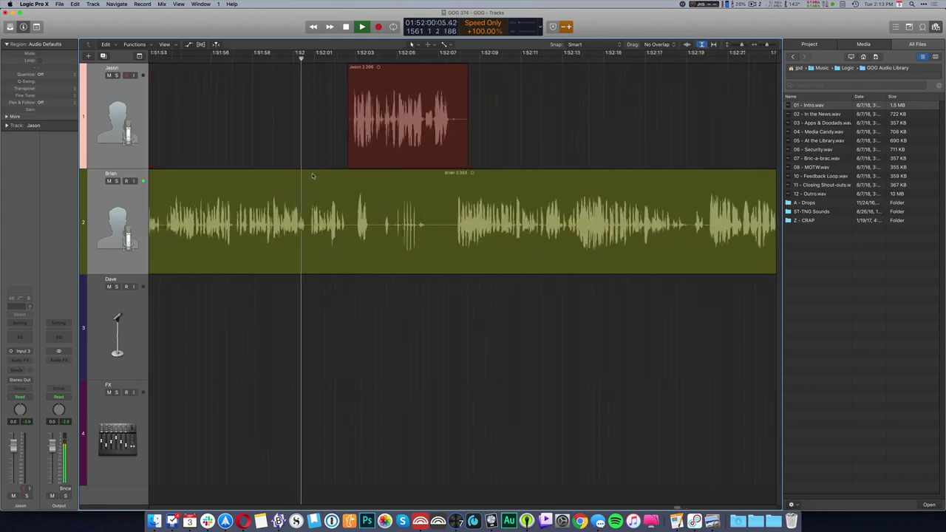
pyautogui.moveTo(365, 235); pyautogui.dragTo(406, 235)
pyautogui.press('Delete')
pyautogui.click(346, 140)
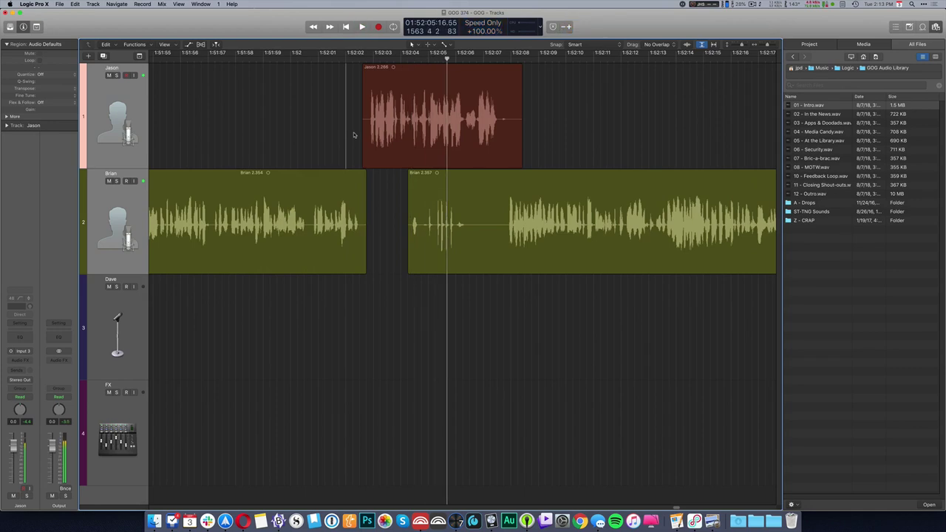
pyautogui.click(338, 140)
pyautogui.scroll(5, 337, 139)
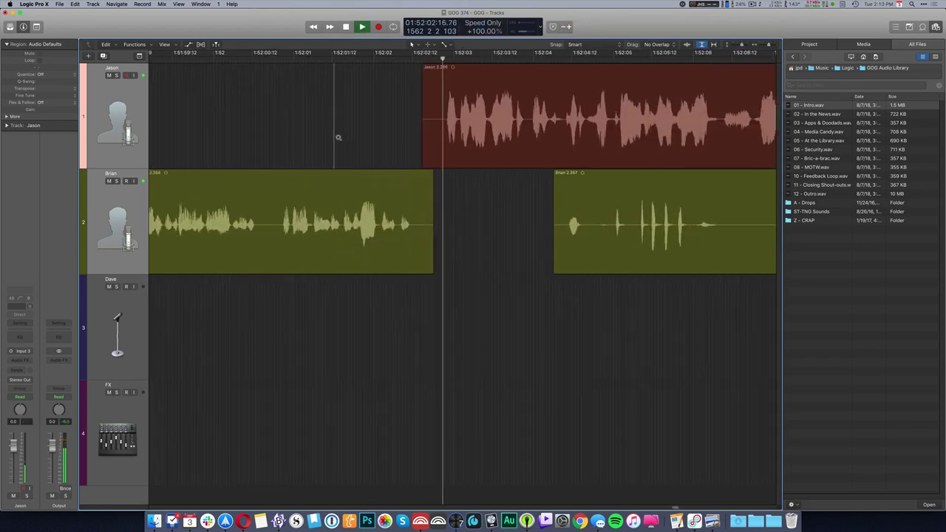
pyautogui.press('space')
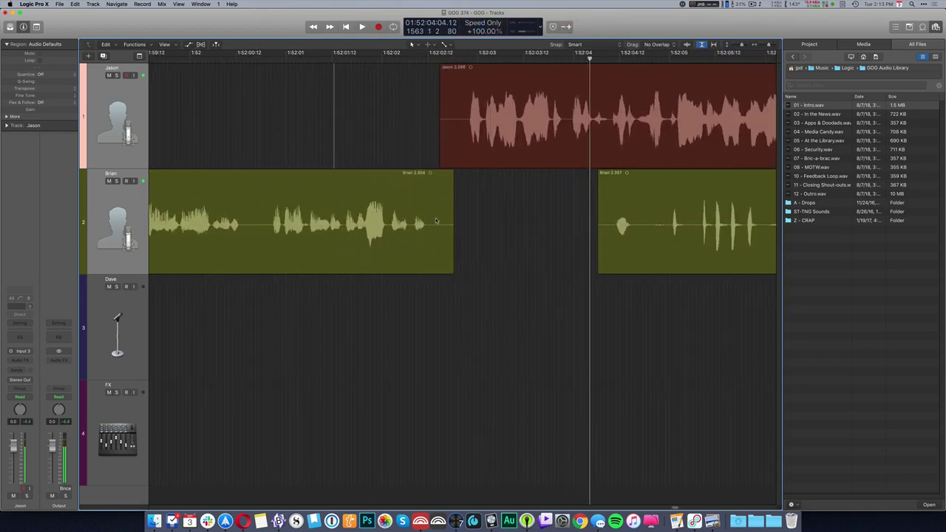
# - Fade out the track 2 region and fade in the track 1 region where they meet at about 1:52:02, and play the transition
pyautogui.moveTo(435, 221); pyautogui.dragTo(487, 227)
pyautogui.moveTo(456, 119); pyautogui.dragTo(416, 123)
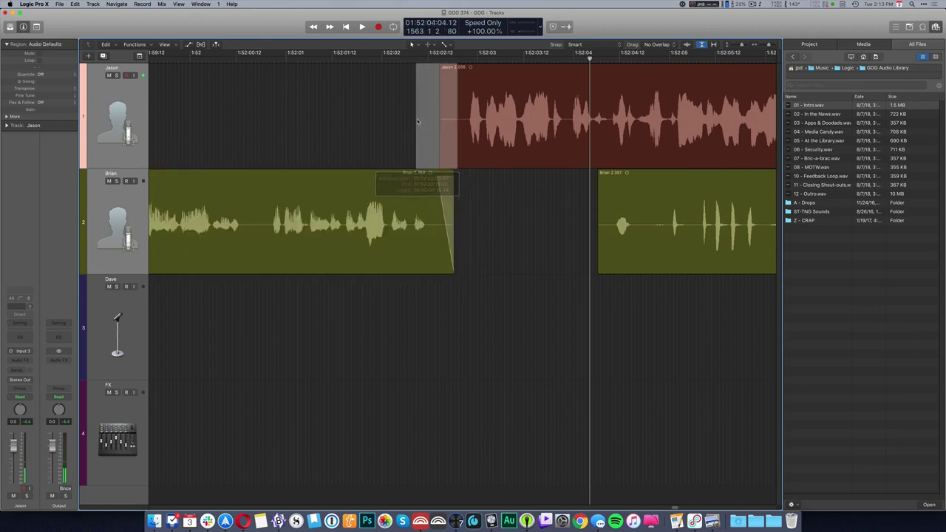
pyautogui.click(362, 115)
pyautogui.click(444, 99)
pyautogui.click(372, 92)
pyautogui.press('space')
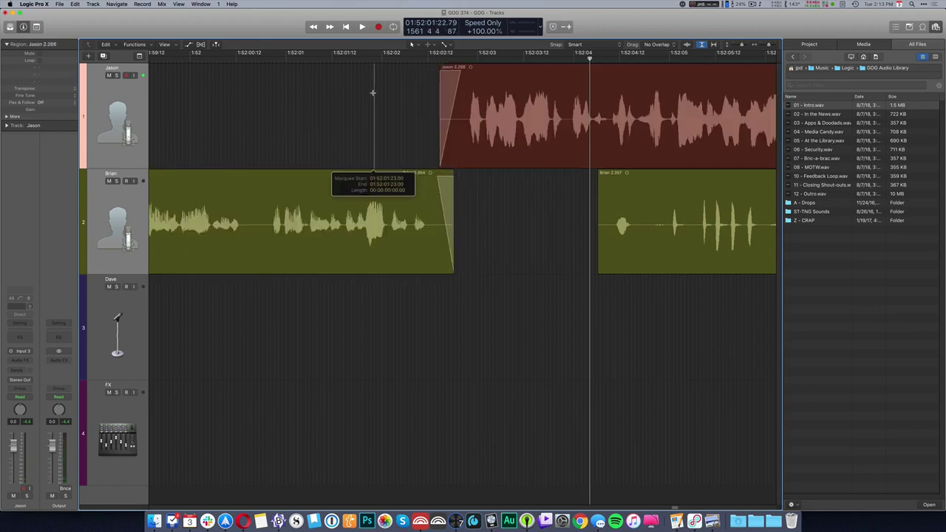
# - Play on from the fades and delete the next short unwanted stretch on track 2 after about 1:52:04
pyautogui.press('super+Left')
pyautogui.press('super+Left')
pyautogui.press('super+Left')
pyautogui.press('super+Left')
pyautogui.press('super+Left')
pyautogui.press('super+Left')
pyautogui.press('super+Left')
pyautogui.press('super+Left')
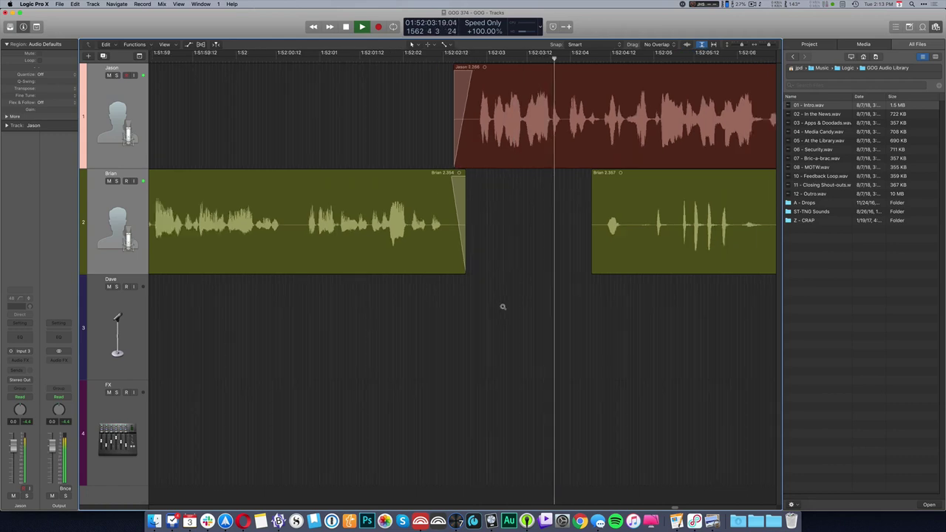
pyautogui.hscroll(5, 497, 310)
pyautogui.moveTo(380, 259); pyautogui.dragTo(411, 270)
pyautogui.press('Delete')
# - Play on and delete the silence on track 2 from about 1:52:56 to 1:52:59
pyautogui.press('super+Left')
pyautogui.press('super+Left')
pyautogui.press('super+Left')
pyautogui.hscroll(4, 473, 355)
pyautogui.hscroll(6, 470, 358)
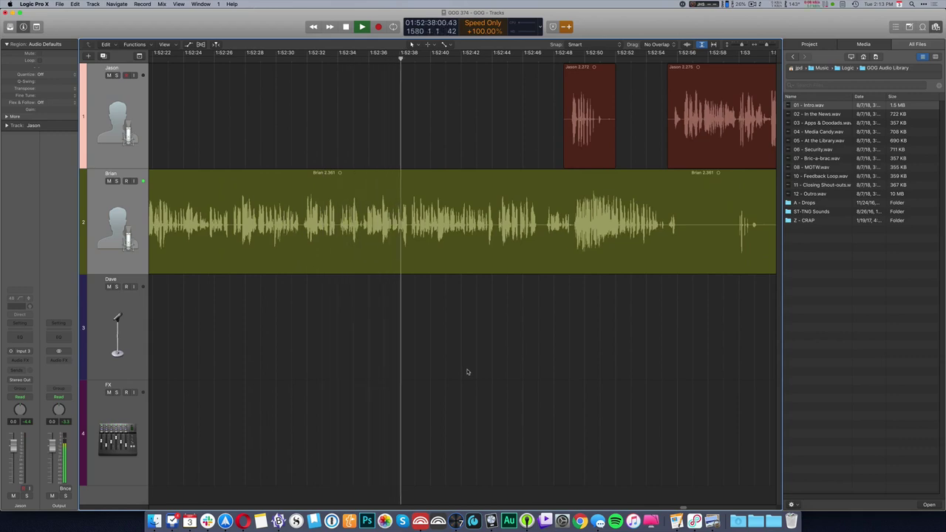
pyautogui.moveTo(568, 255); pyautogui.dragTo(620, 254)
pyautogui.press('Delete')
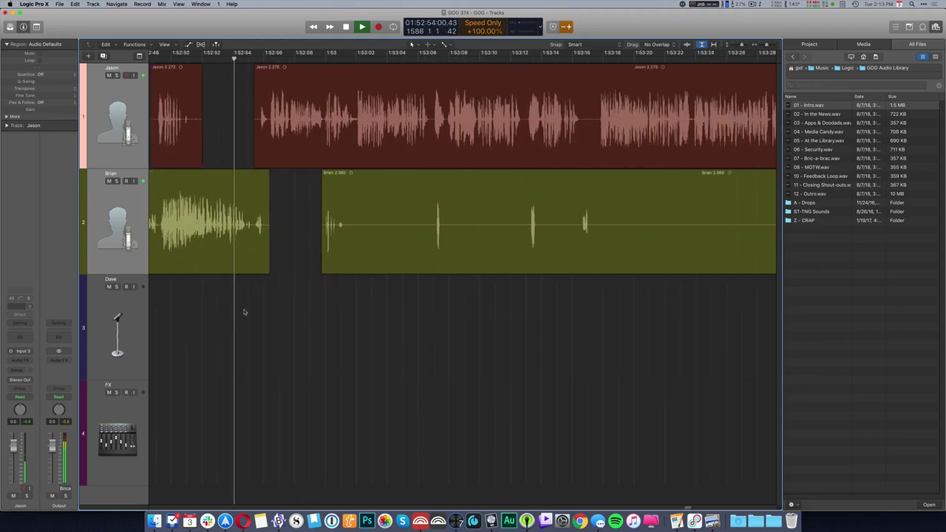
# - Delete the track 2 silences on either side of the short sound at about 1:53:07
pyautogui.moveTo(349, 235); pyautogui.dragTo(510, 236)
pyautogui.press('Delete')
pyautogui.press('Delete')
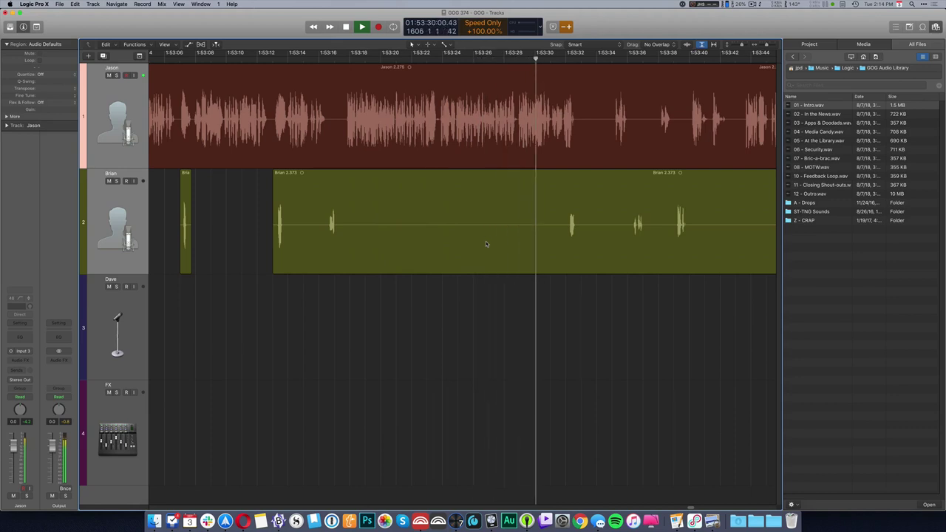
# - Clear the section break by deleting track 1 from about 1:53:33 to 1:53:43 and track 2 from about 1:53:33 to 1:53:46
pyautogui.hscroll(6, 486, 244)
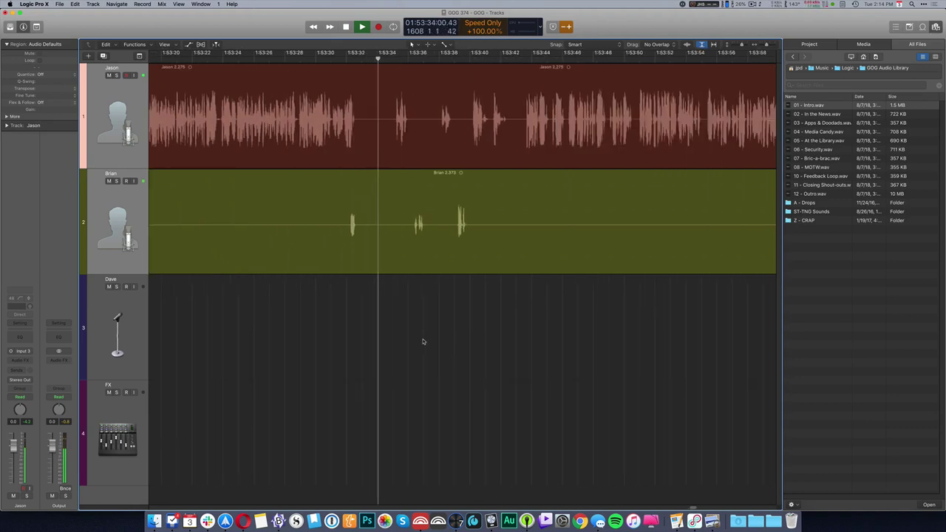
pyautogui.press('space')
pyautogui.moveTo(360, 122); pyautogui.dragTo(395, 122)
pyautogui.press('Delete')
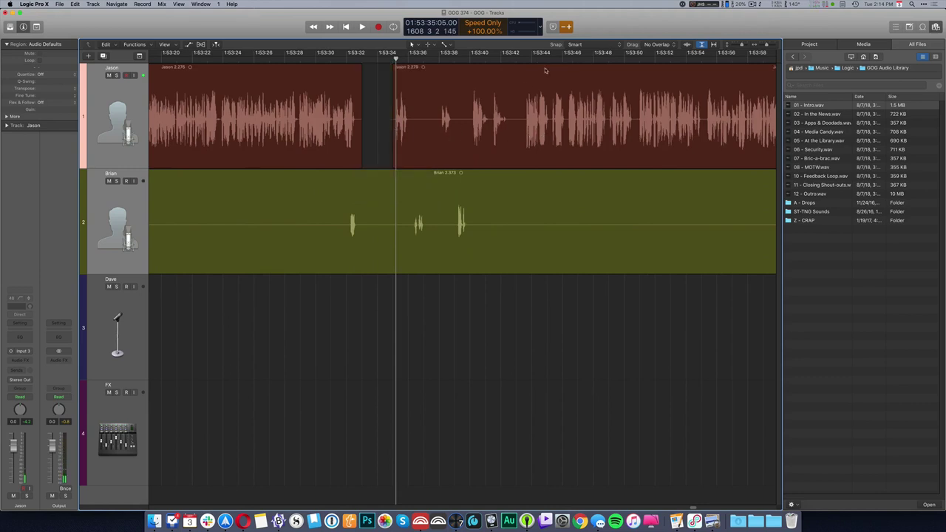
pyautogui.moveTo(364, 224); pyautogui.dragTo(575, 223)
pyautogui.press('Delete')
pyautogui.moveTo(380, 125); pyautogui.dragTo(521, 133)
pyautogui.press('Delete')
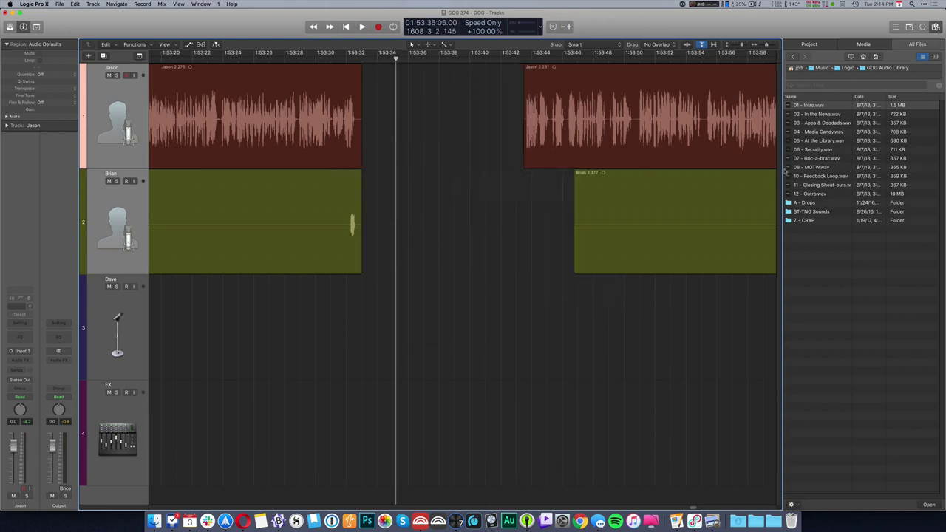
# - Place 11 - Closing Shout-outs.wav on the FX track at about 1:53:33 and delete the empty third track
pyautogui.moveTo(816, 185); pyautogui.dragTo(360, 473)
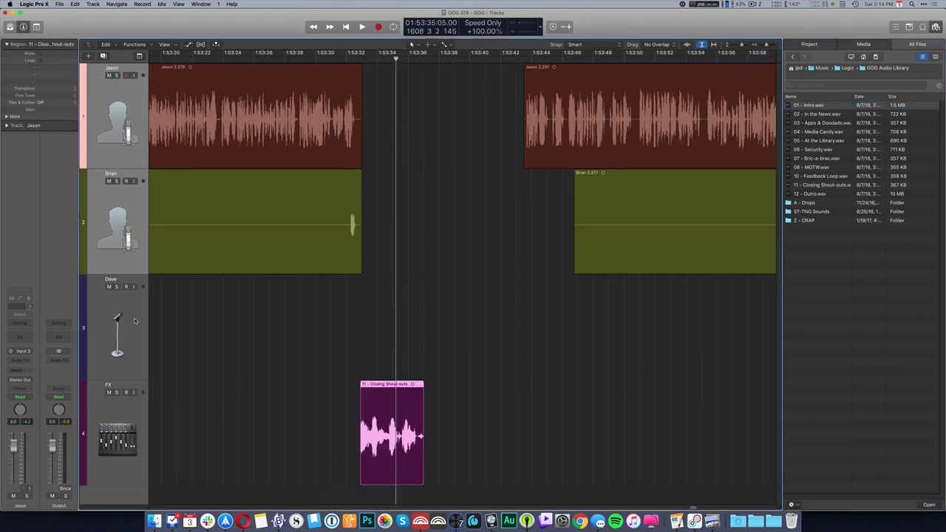
pyautogui.click(134, 320)
pyautogui.press('super+BackSpace')
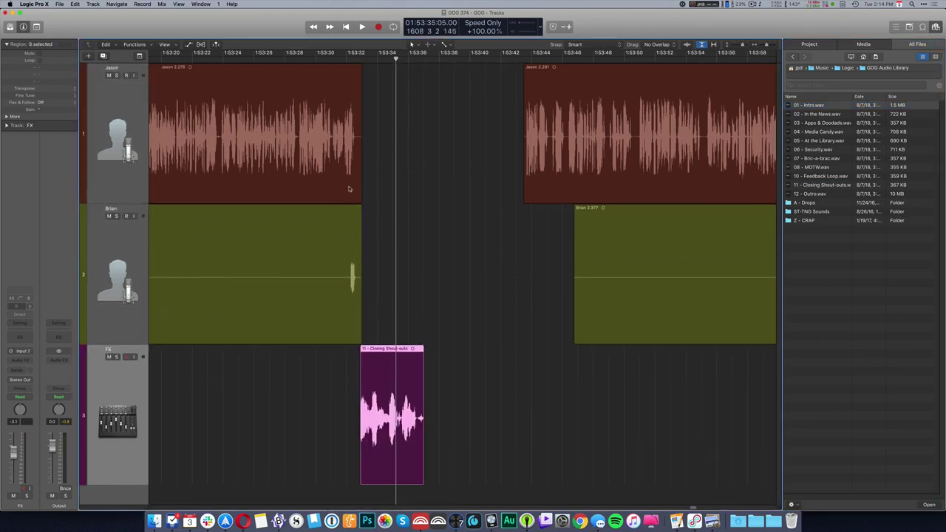
# - Play the jingle's start, move all following regions back to its end at about 1:53:37, and play the join
pyautogui.click(349, 190)
pyautogui.press('space')
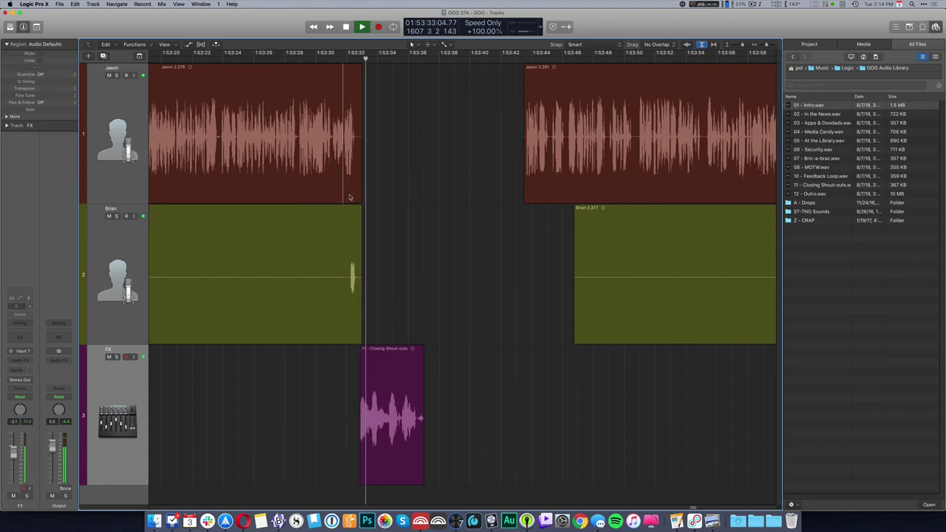
pyautogui.press('space')
pyautogui.click(541, 191)
pyautogui.hotkey('shift', 'f')
pyautogui.moveTo(541, 191); pyautogui.dragTo(411, 180)
pyautogui.click(421, 184)
pyautogui.press('space')
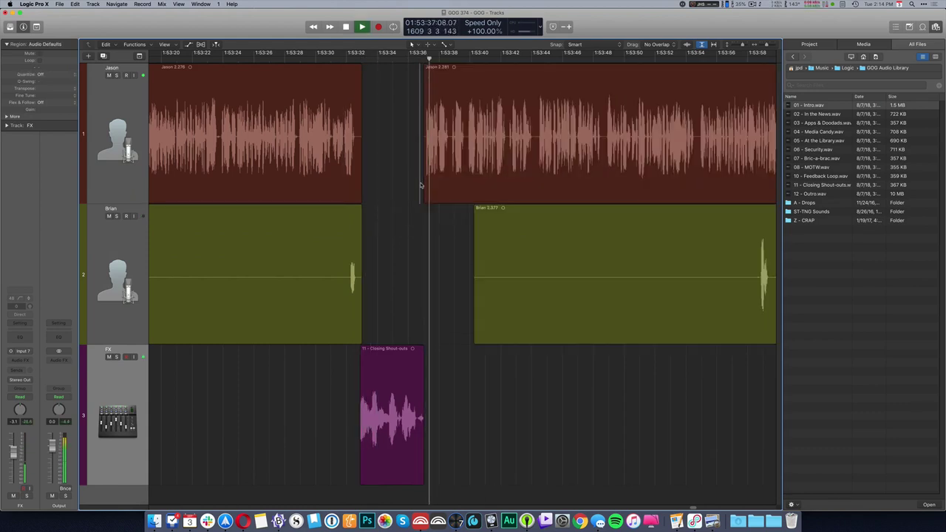
# - Delete the track 2 silences from the jingle's end to about 1:53:58 and from about 1:54:13 to 1:54:40
pyautogui.moveTo(458, 286); pyautogui.dragTo(748, 317)
pyautogui.press('BackSpace')
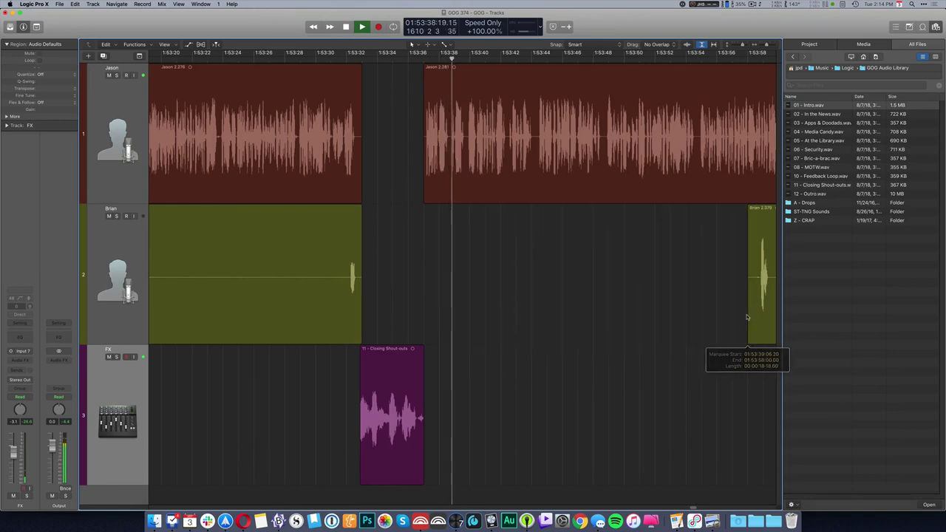
pyautogui.scroll(-2, 544, 321)
pyautogui.keyDown('ctrl'); pyautogui.keyDown('alt'); pyautogui.click(543, 320); pyautogui.keyUp('alt'); pyautogui.keyUp('ctrl')
pyautogui.moveTo(505, 283); pyautogui.dragTo(673, 283)
pyautogui.press('Delete')
# - Delete the silence on track 1 from about 1:54:02 to 1:54:05
pyautogui.click(428, 187)
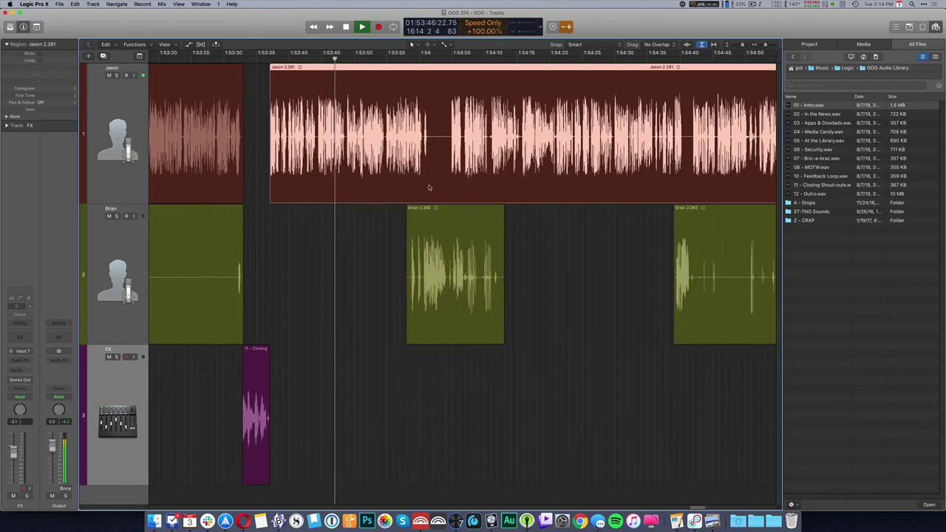
pyautogui.moveTo(429, 138); pyautogui.dragTo(449, 138)
pyautogui.press('Delete')
pyautogui.hscroll(3, 432, 155)
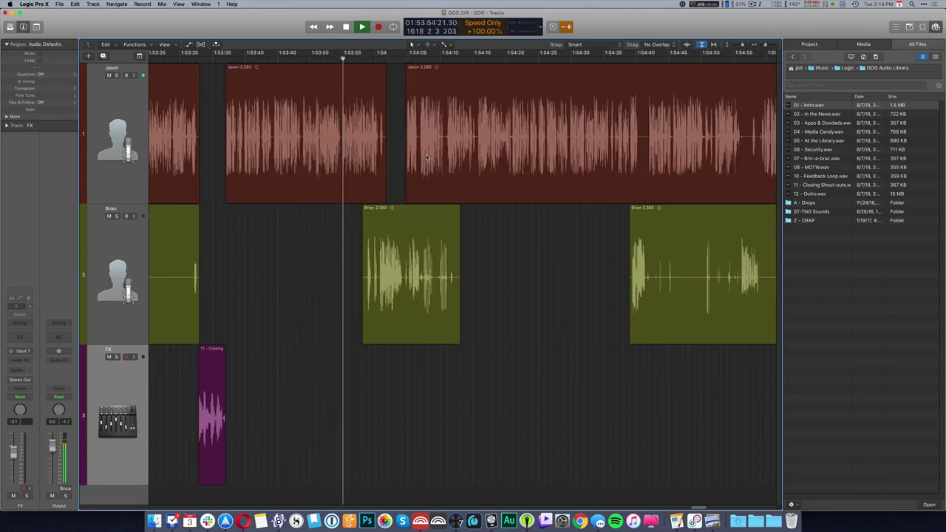
# - Delete the track 1 silences from about 1:55:06 to 1:55:21 and from about 1:55:25 to the end
pyautogui.press('super+Left')
pyautogui.hscroll(2, 581, 128)
pyautogui.moveTo(540, 138); pyautogui.dragTo(683, 143)
pyautogui.press('Delete')
pyautogui.press('Delete')
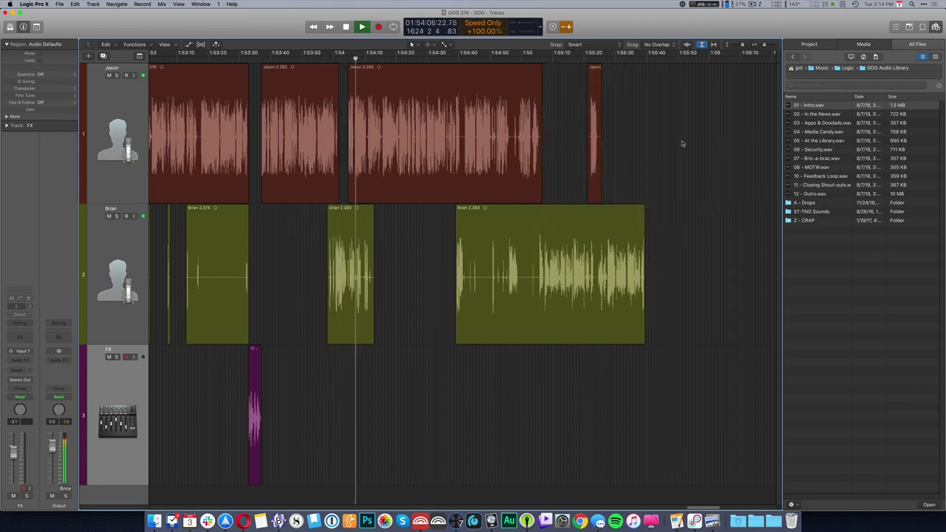
pyautogui.press('super+Right')
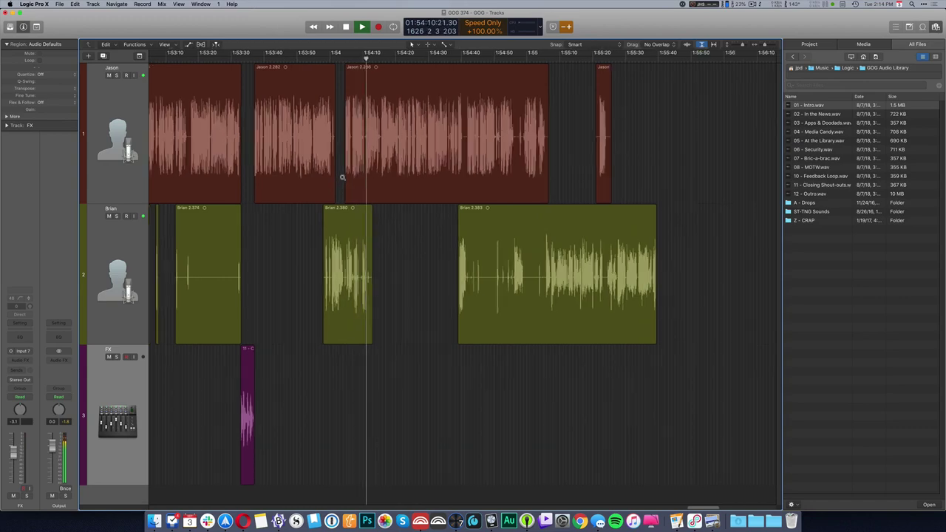
# - Delete the track 2 silences from about 1:54:46 to 1:54:50 and from about 1:55:00 to 1:55:03
pyautogui.hscroll(5, 344, 179)
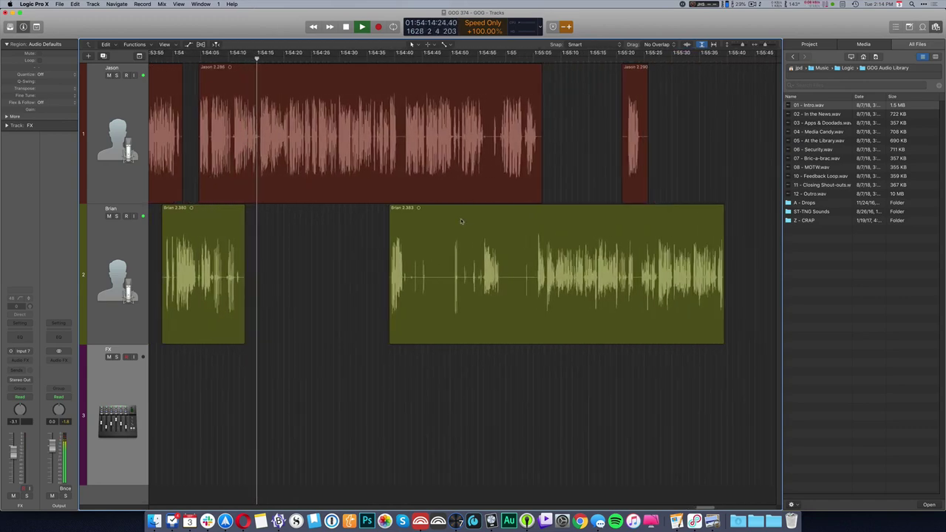
pyautogui.moveTo(429, 282); pyautogui.dragTo(522, 281)
pyautogui.press('Delete')
pyautogui.press('Delete')
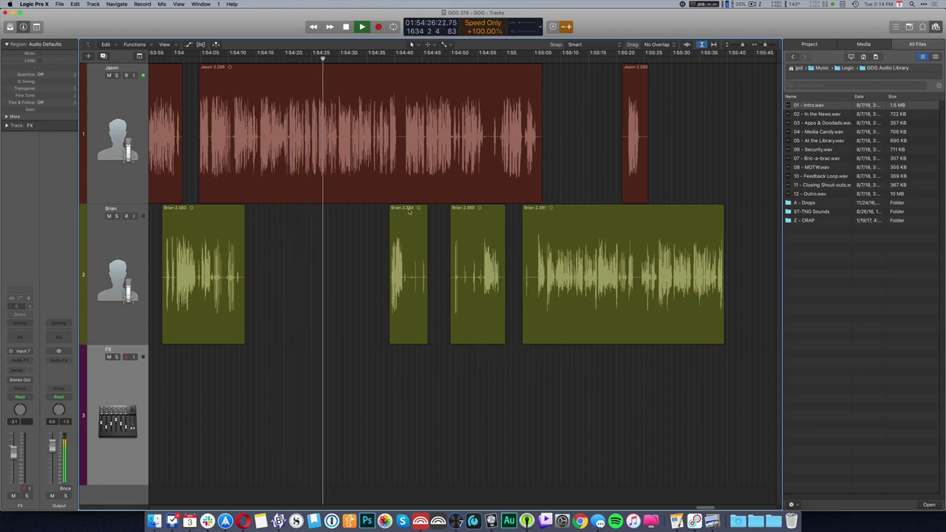
# - Delete the silence on track 1 from about 1:54:57 to 1:54:59
pyautogui.hscroll(5, 408, 210)
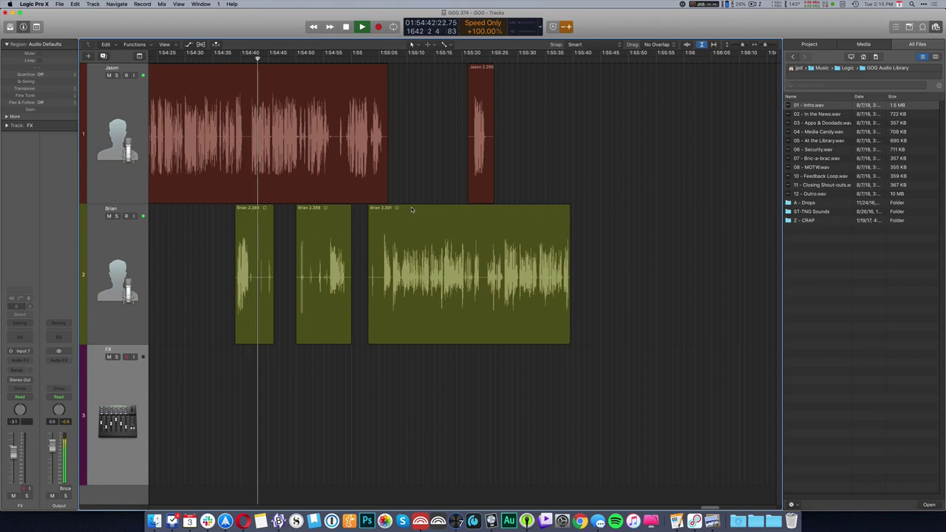
pyautogui.hscroll(2, 411, 210)
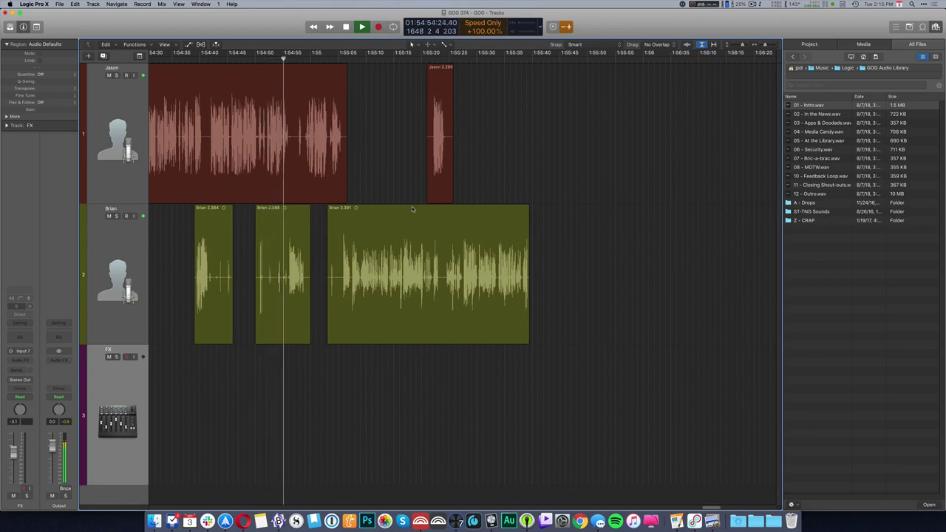
pyautogui.hscroll(5, 413, 210)
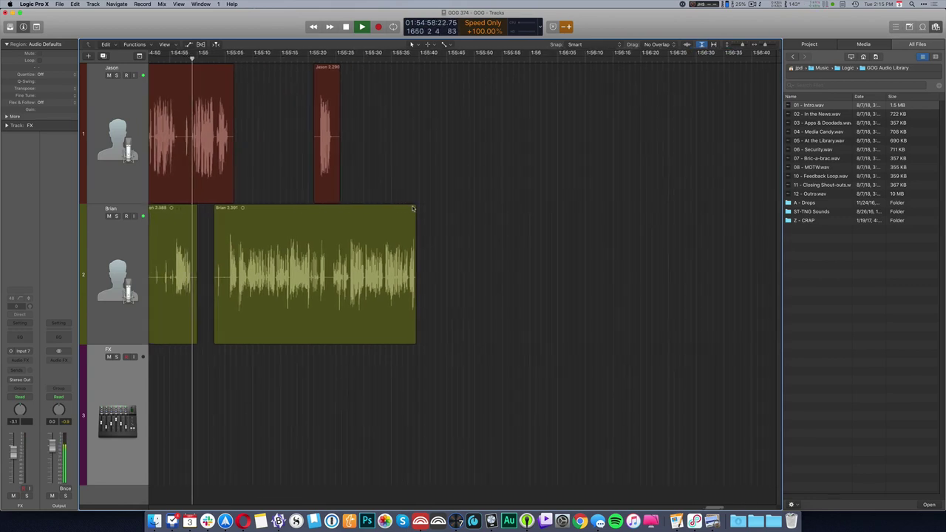
pyautogui.scroll(5, 191, 173)
pyautogui.moveTo(244, 148); pyautogui.dragTo(279, 150)
pyautogui.press('Delete')
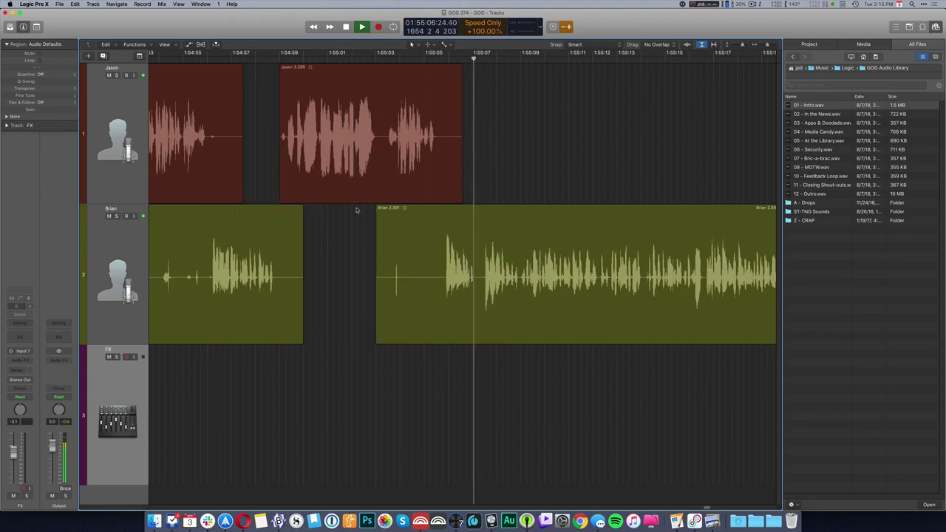
# - Delete the track 2 silence from about 1:55:22 to 1:55:24 and trim both ends of the track 1 interjection to that gap
pyautogui.scroll(-2, 338, 206)
pyautogui.scroll(-5, 338, 206)
pyautogui.hscroll(5, 331, 208)
pyautogui.scroll(5, 331, 208)
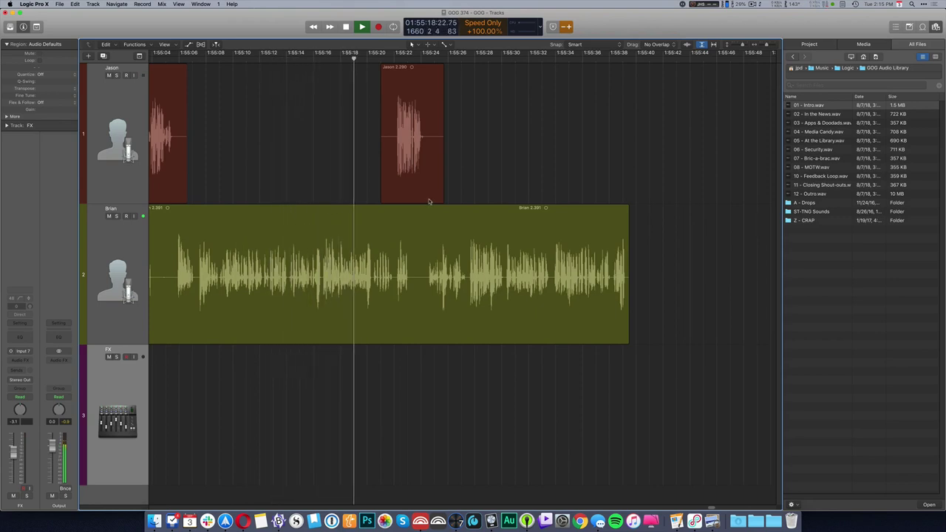
pyautogui.scroll(4, 428, 201)
pyautogui.hscroll(3, 353, 279)
pyautogui.moveTo(354, 280); pyautogui.dragTo(475, 283)
pyautogui.press('Delete')
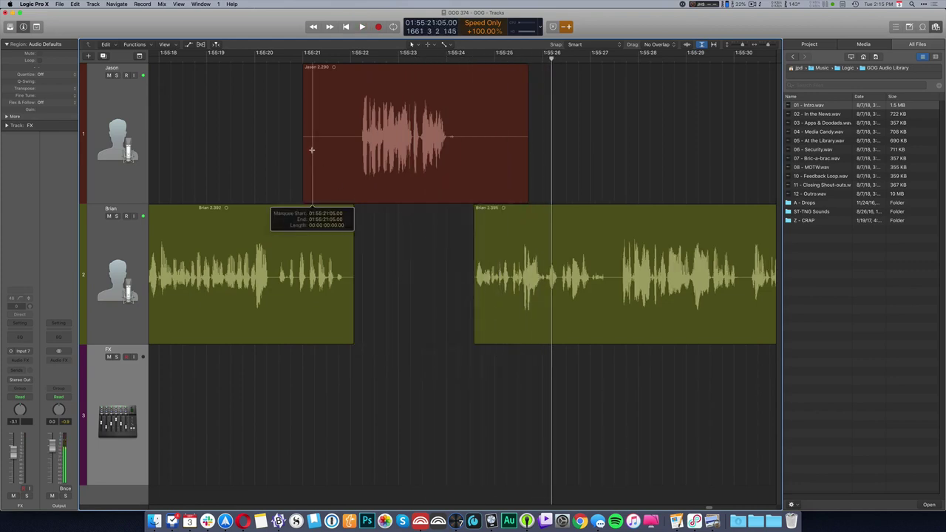
pyautogui.moveTo(304, 141); pyautogui.dragTo(358, 144)
pyautogui.moveTo(527, 141); pyautogui.dragTo(474, 144)
# - Place 12 - Outro.wav on the FX track and move it back so its music ends with the last speech at about 1:55:39
pyautogui.press('super+Left')
pyautogui.press('super+Left')
pyautogui.hscroll(5, 451, 247)
pyautogui.press('super+Left')
pyautogui.press('super+Left')
pyautogui.press('super+Left')
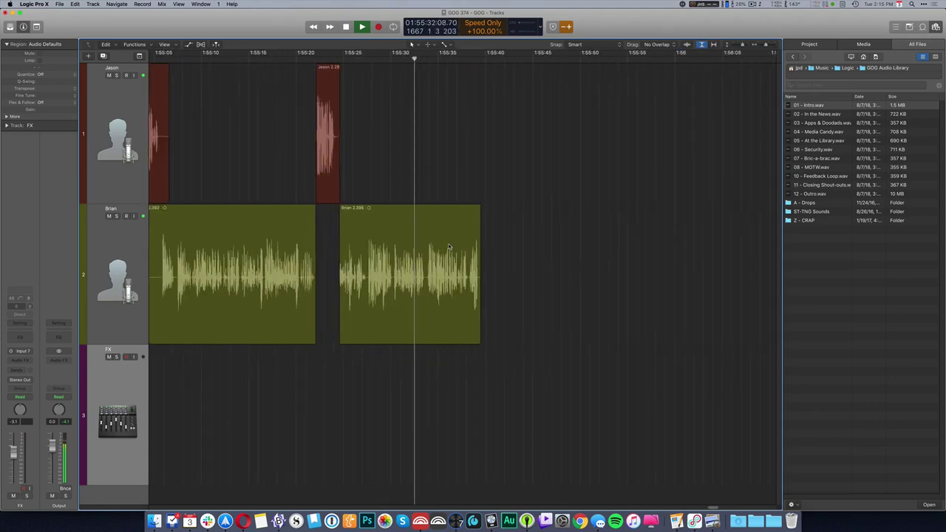
pyautogui.moveTo(815, 194); pyautogui.dragTo(548, 403)
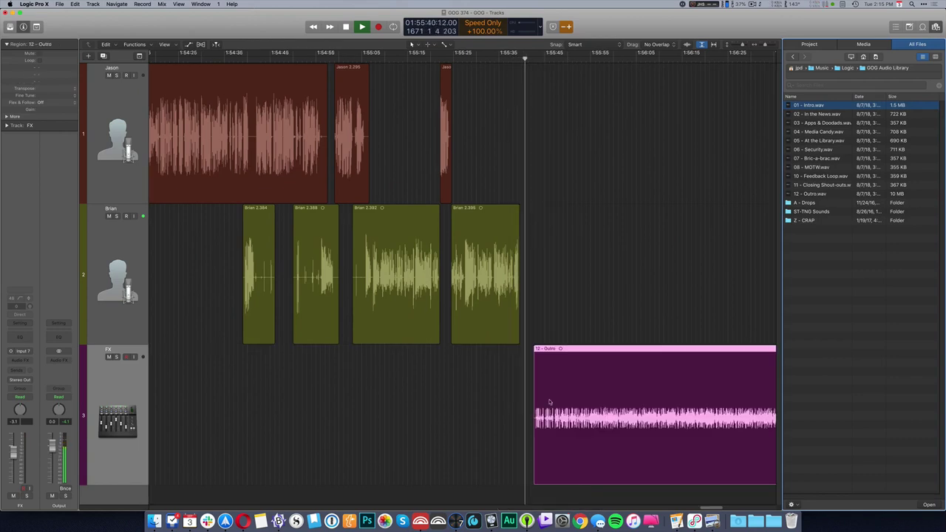
pyautogui.click(505, 391)
pyautogui.press('space')
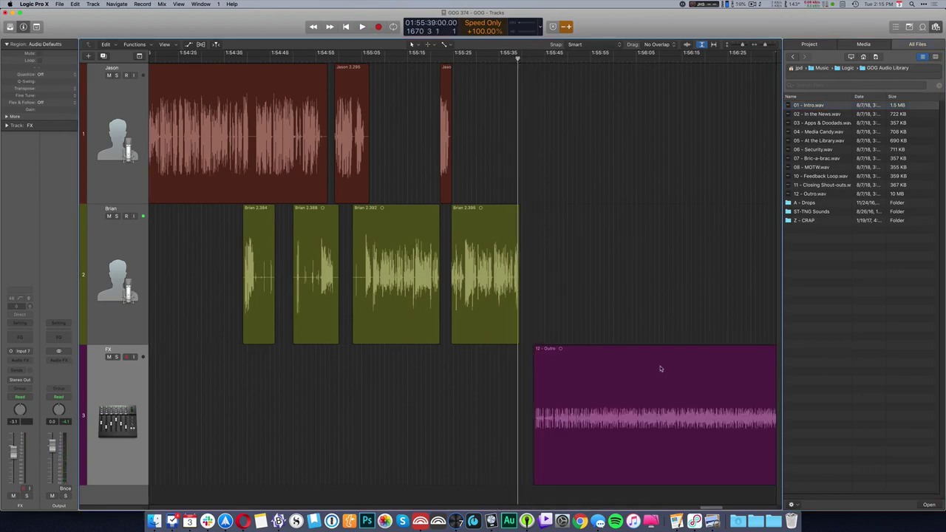
pyautogui.moveTo(638, 397); pyautogui.dragTo(168, 454)
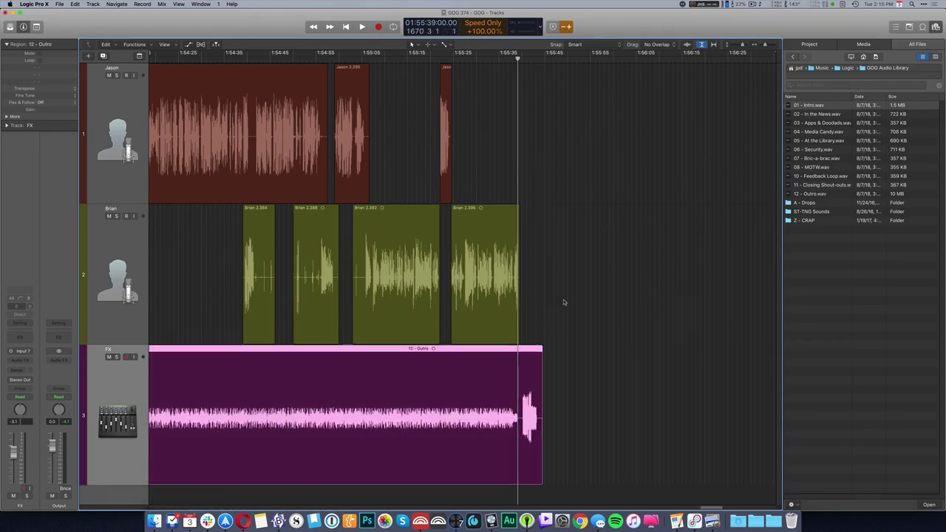
# - Nudge the outro slightly later against the last words on track 2 and play the join from about 1:55:37
pyautogui.scroll(10, 581, 301)
pyautogui.press('super+Right')
pyautogui.moveTo(582, 419); pyautogui.dragTo(596, 418)
pyautogui.press('space')
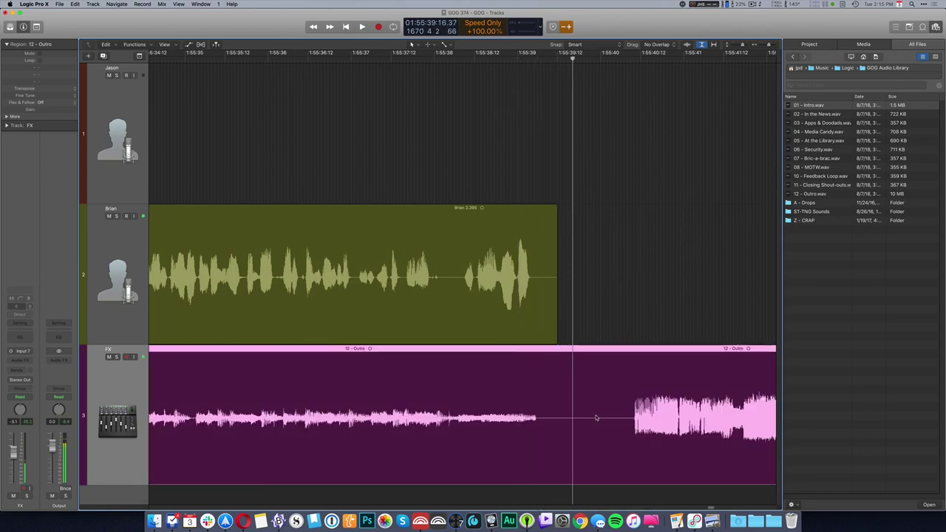
pyautogui.press('Delete')
pyautogui.press('super+z')
pyautogui.click(378, 156)
pyautogui.press('space')
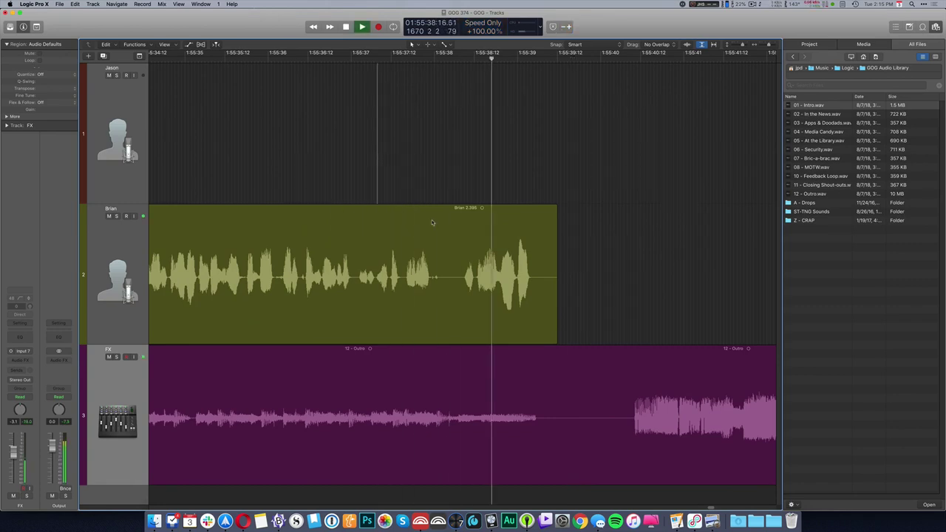
# - Trim the outro's silent tail at about 1:55:43 and split it at about 1:55:39, between the music and the closing sound
pyautogui.hscroll(5, 553, 329)
pyautogui.moveTo(664, 419); pyautogui.dragTo(775, 420)
pyautogui.press('Delete')
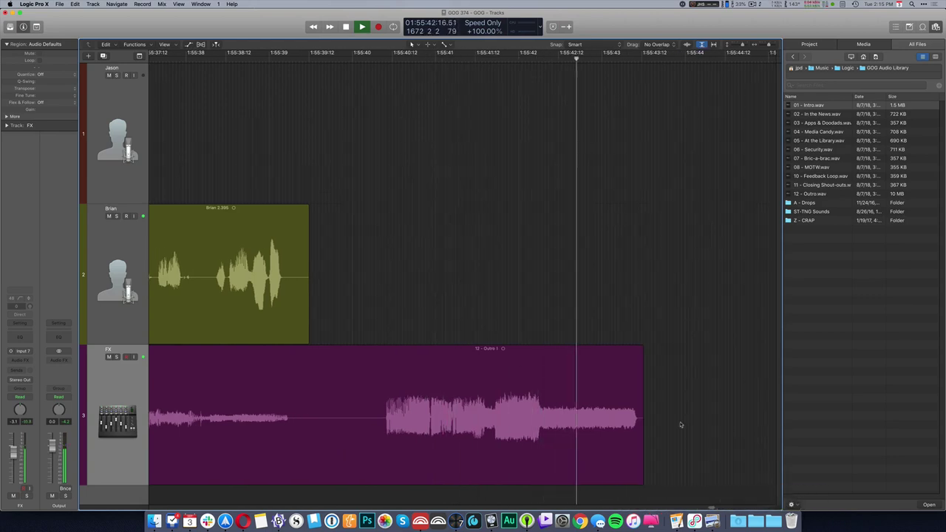
pyautogui.press('space')
pyautogui.click(295, 422)
pyautogui.hscroll(-5, 295, 419)
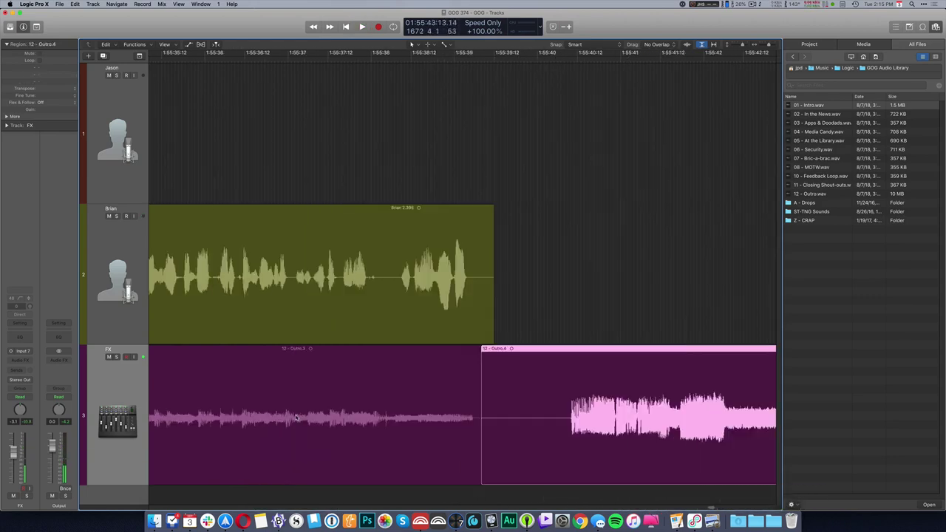
# - Trim the start of the outro music to about 1:55:02 and give it a fade-in of about 3 seconds
pyautogui.click(296, 419)
pyautogui.press('super+Left')
pyautogui.press('super+Left')
pyautogui.press('super+Left')
pyautogui.press('super+Left')
pyautogui.press('super+Left')
pyautogui.hscroll(-8, 301, 416)
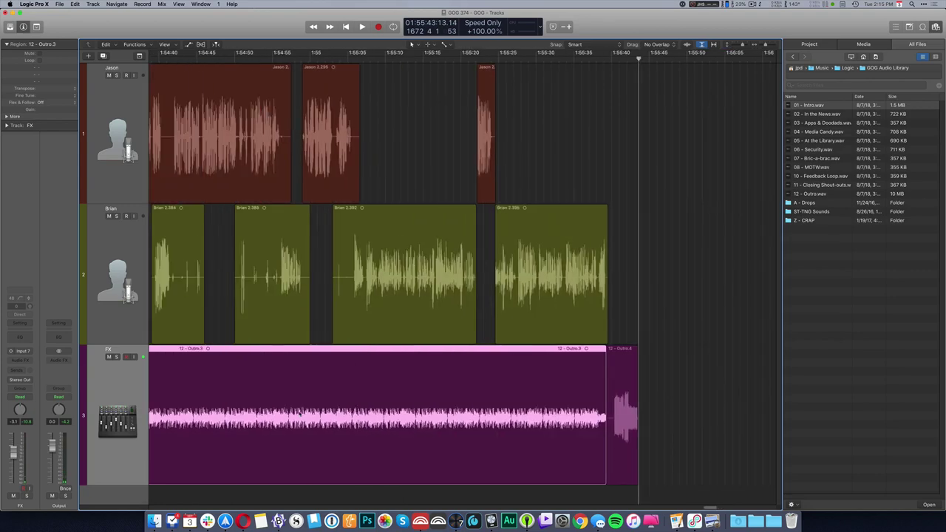
pyautogui.hscroll(-6, 301, 414)
pyautogui.press('super+Left')
pyautogui.press('super+Left')
pyautogui.hscroll(-5, 301, 414)
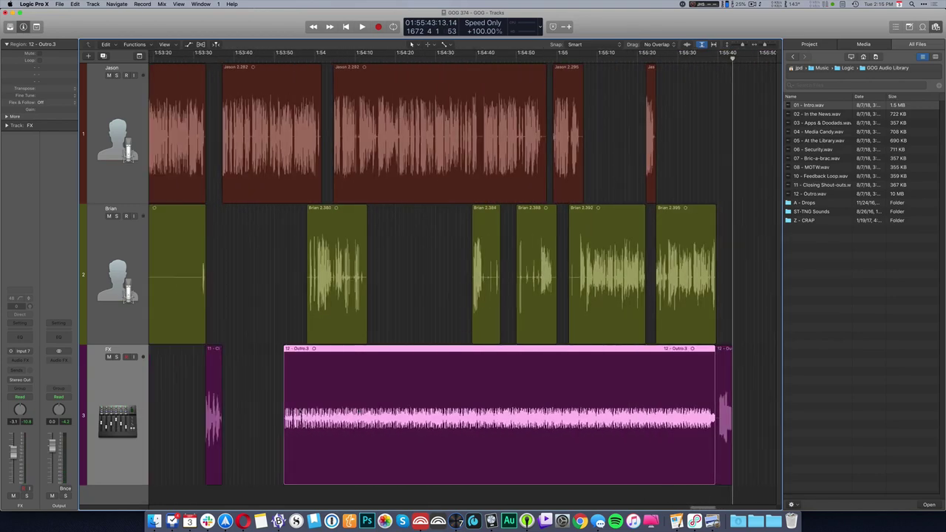
pyautogui.moveTo(288, 463); pyautogui.dragTo(565, 451)
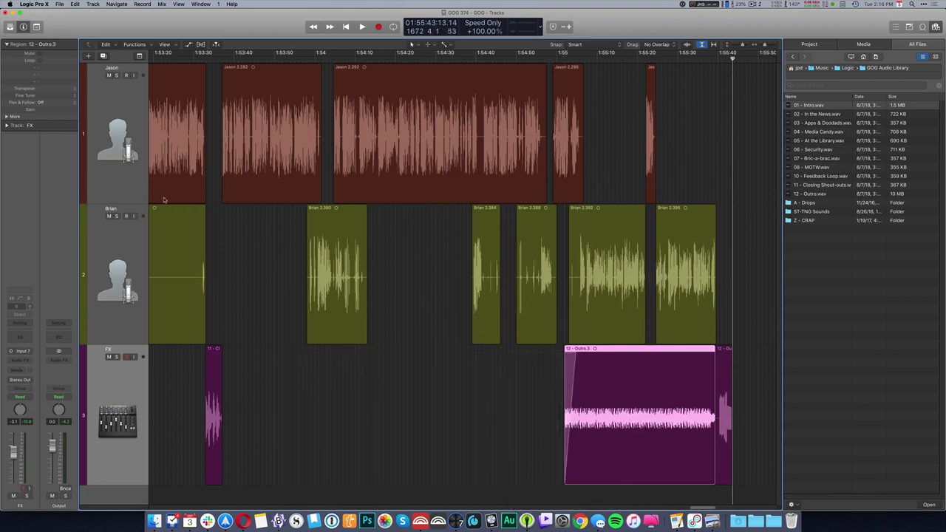
# - Set the outro music region's gain to -7.0 dB and play its entry from about 1:54:57
pyautogui.moveTo(46, 110); pyautogui.dragTo(10, 109)
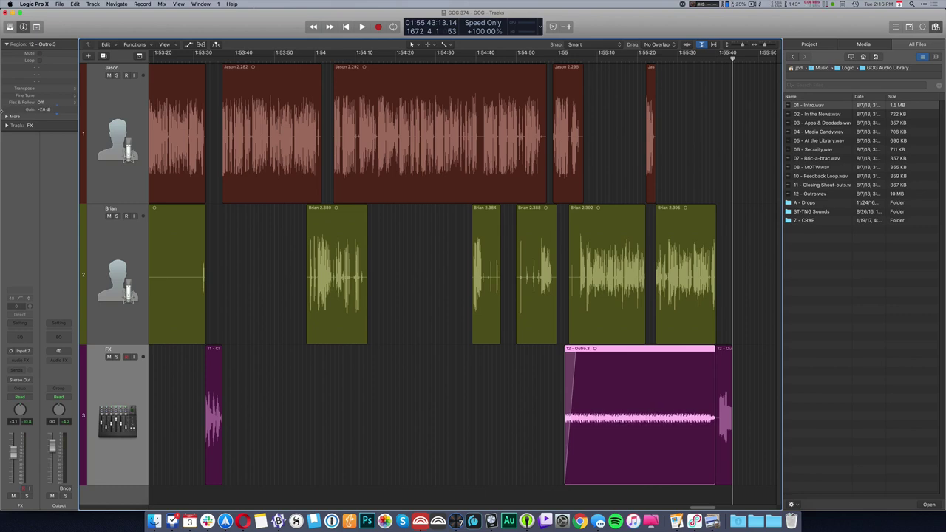
pyautogui.click(549, 366)
pyautogui.press('space')
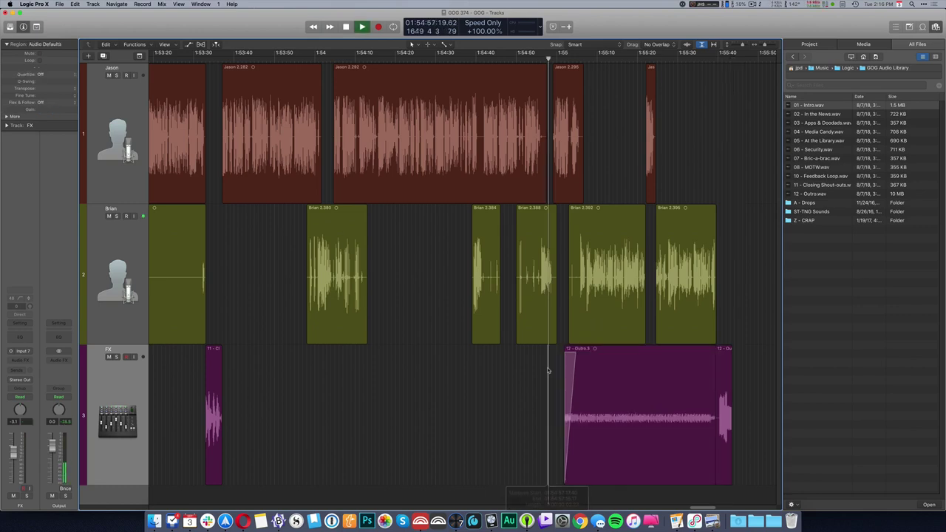
pyautogui.press('super+Right')
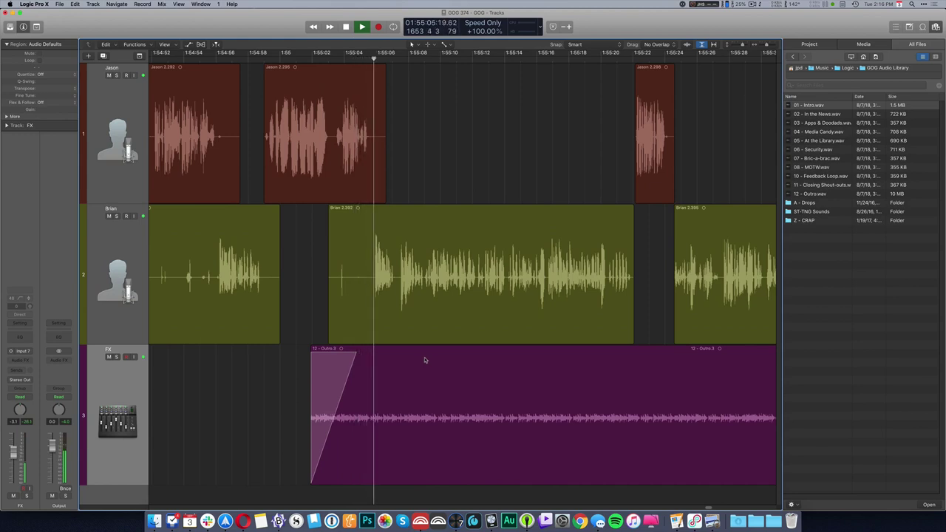
pyautogui.keyDown('ctrl'); pyautogui.keyDown('alt'); pyautogui.click(280, 385); pyautogui.keyUp('alt'); pyautogui.keyUp('ctrl')
pyautogui.keyDown('ctrl'); pyautogui.keyDown('alt'); pyautogui.click(281, 385); pyautogui.keyUp('alt'); pyautogui.keyUp('ctrl')
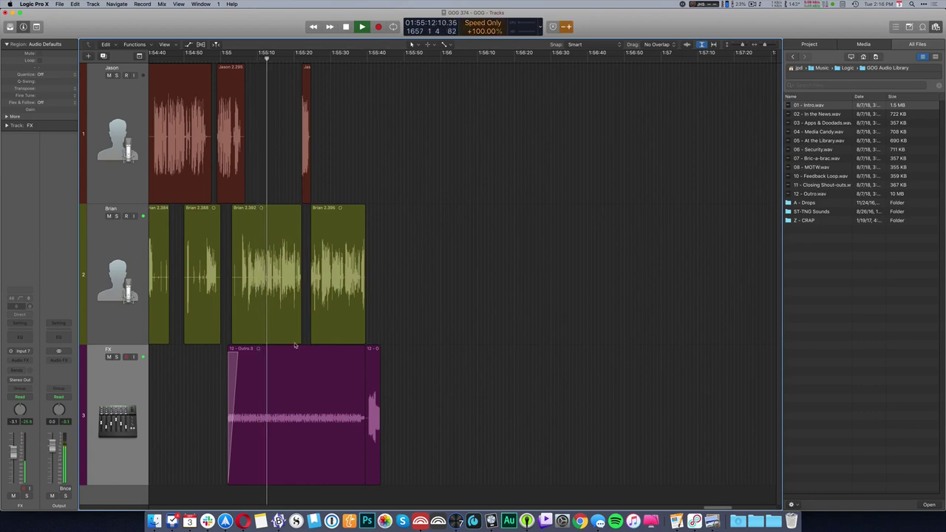
# - Play the end of the outro from about 1:55:32 through the closing sound, then show the whole project
pyautogui.click(344, 333)
pyautogui.press('super+Left')
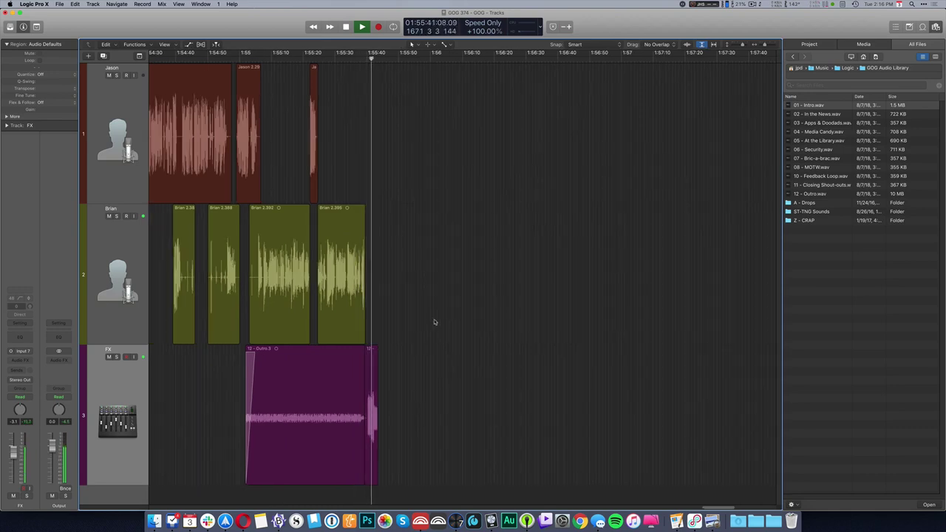
pyautogui.press('super+Left')
pyautogui.press('super+Left')
pyautogui.press('super+Left')
pyautogui.press('space')
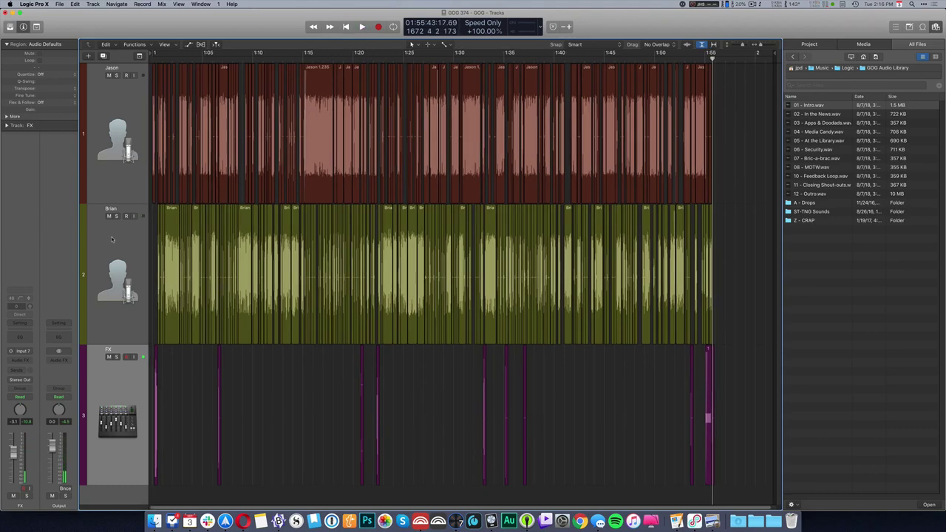
# - Insert RX 7 Voice De-noise on track 2 with the filter type set to Gentle
pyautogui.click(112, 239)
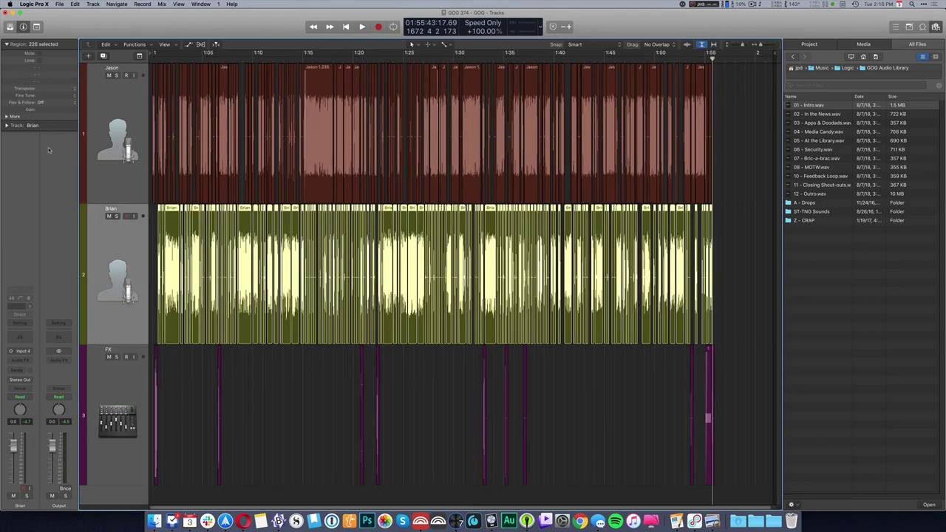
pyautogui.click(22, 361)
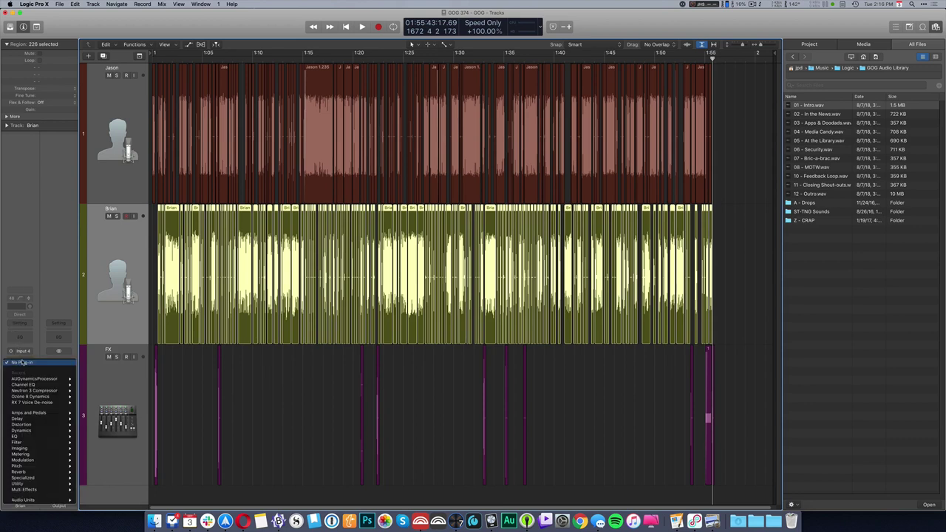
pyautogui.moveTo(54, 403)
pyautogui.click(87, 403)
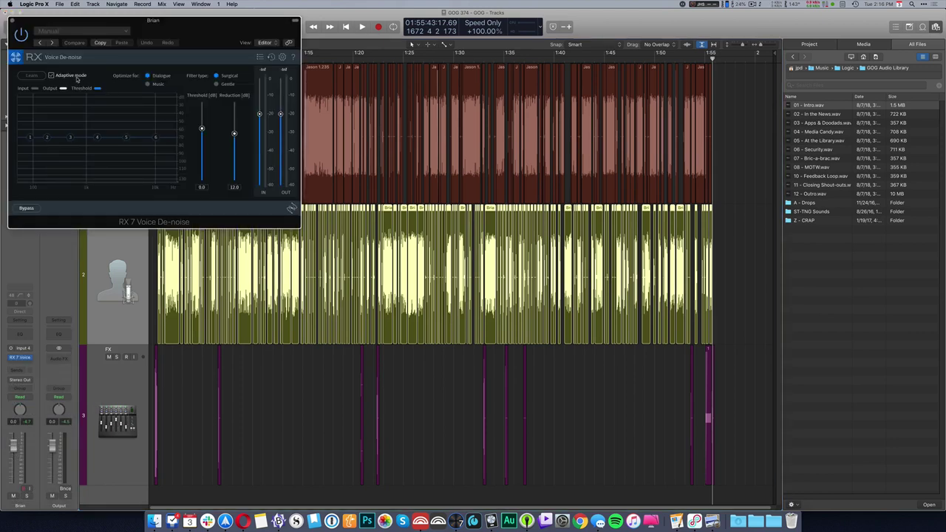
pyautogui.click(228, 84)
pyautogui.click(12, 21)
# - Insert the mono RX 7 Voice De-noise on track 1 with the filter type set to Gentle
pyautogui.press('Up')
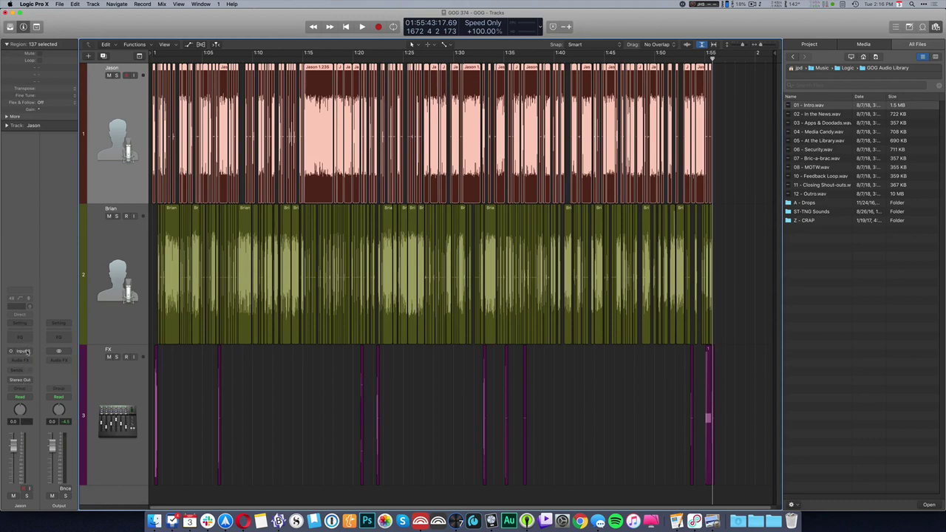
pyautogui.click(26, 359)
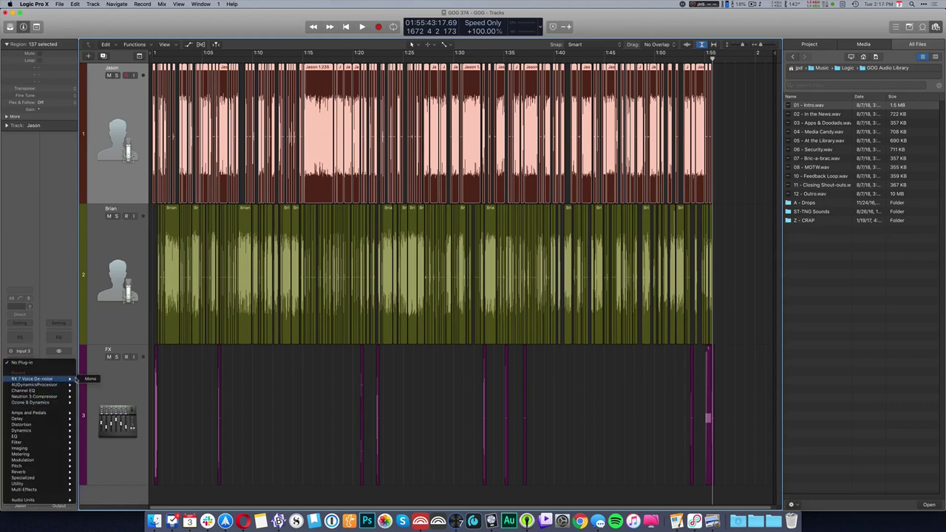
pyautogui.click(91, 379)
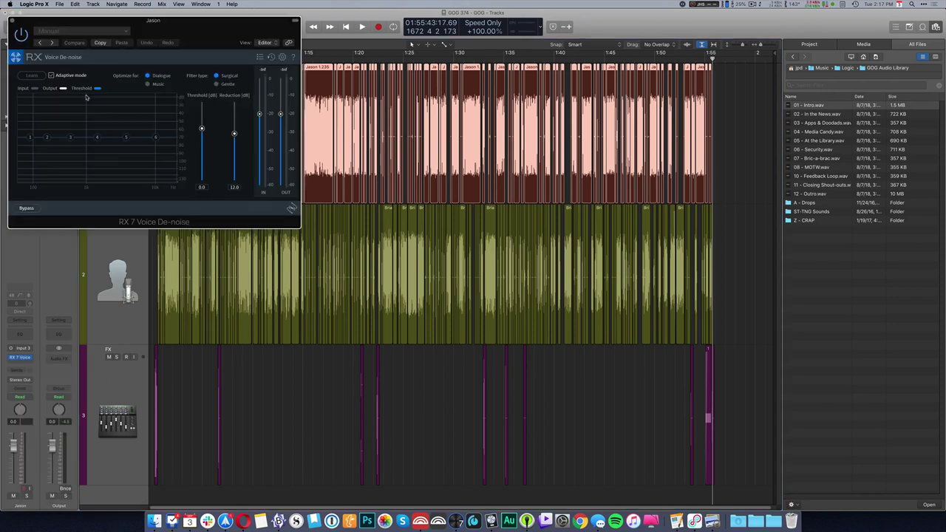
pyautogui.click(227, 86)
pyautogui.click(12, 21)
# - Check the RX 7 Voice De-noise settings on track 2, then close the plug-in window and clear the region selection
pyautogui.click(115, 314)
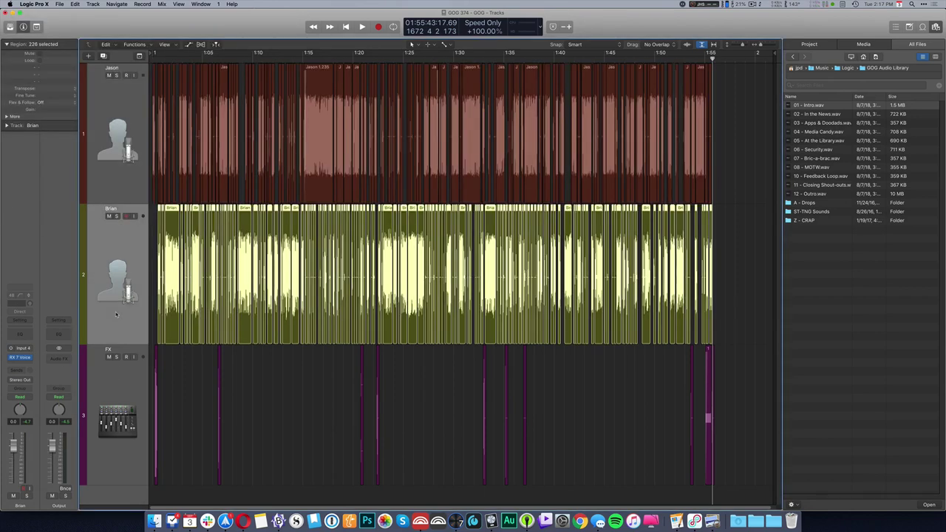
pyautogui.click(21, 358)
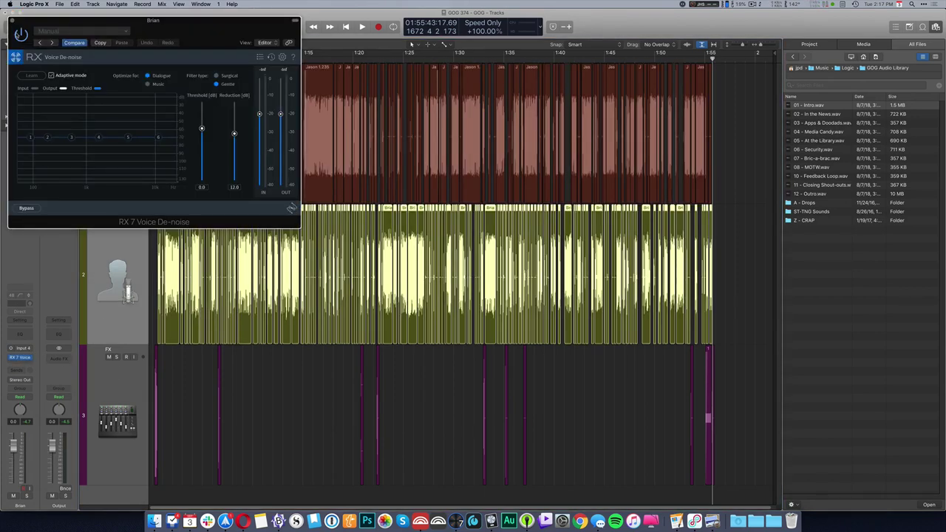
pyautogui.click(12, 20)
pyautogui.click(290, 387)
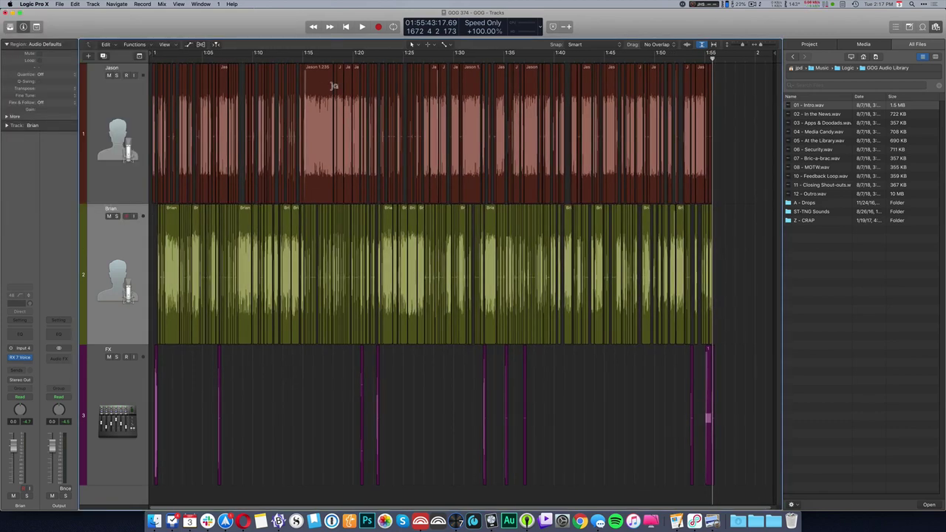
# - Bounce the whole project offline as a 16-bit, 44100 Hz interleaved Wave file named GOG 374 in the Bounces folder
pyautogui.click(714, 45)
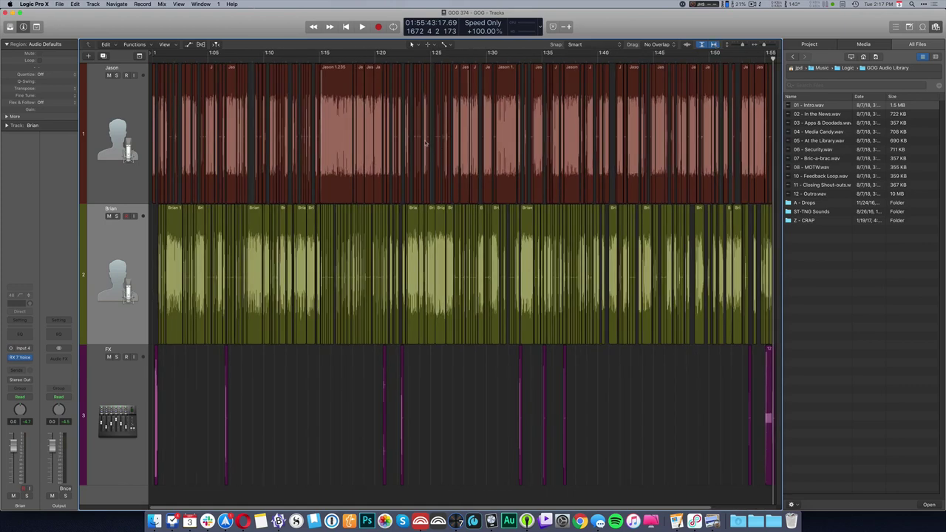
pyautogui.press('super+a')
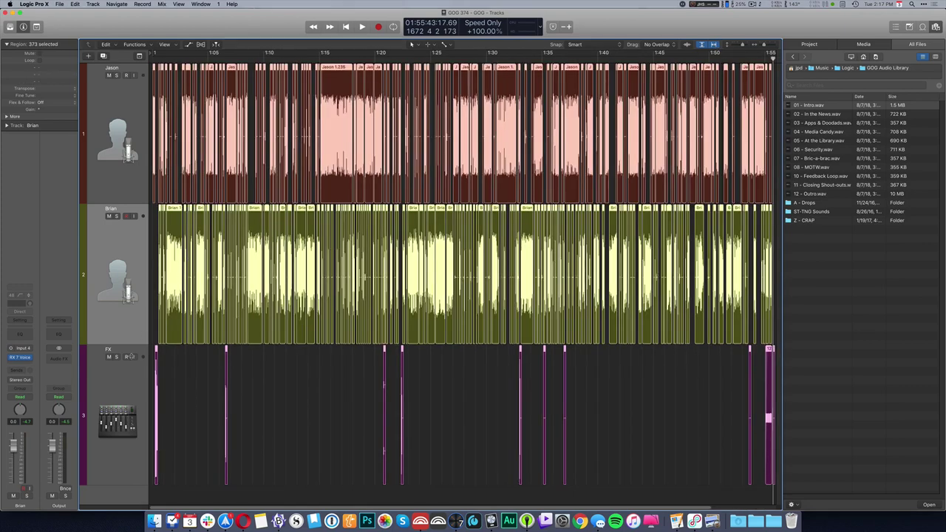
pyautogui.click(65, 489)
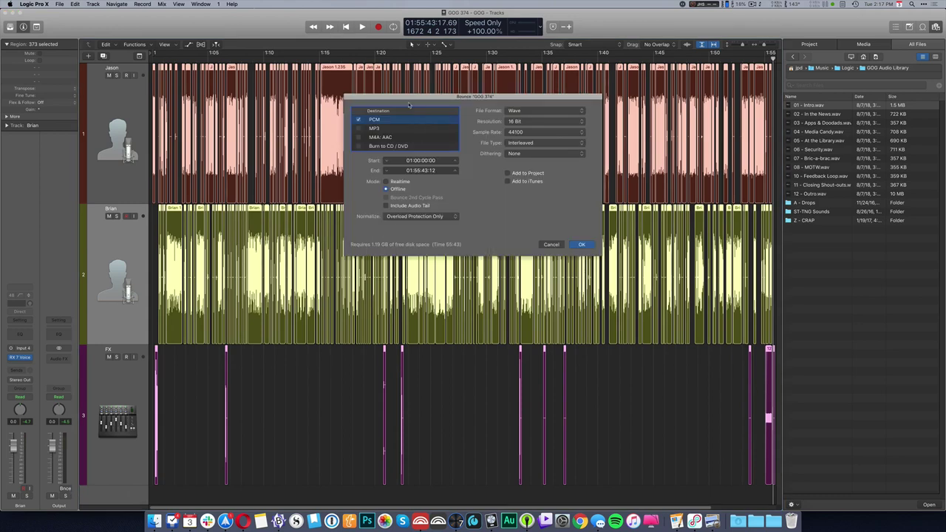
pyautogui.click(581, 245)
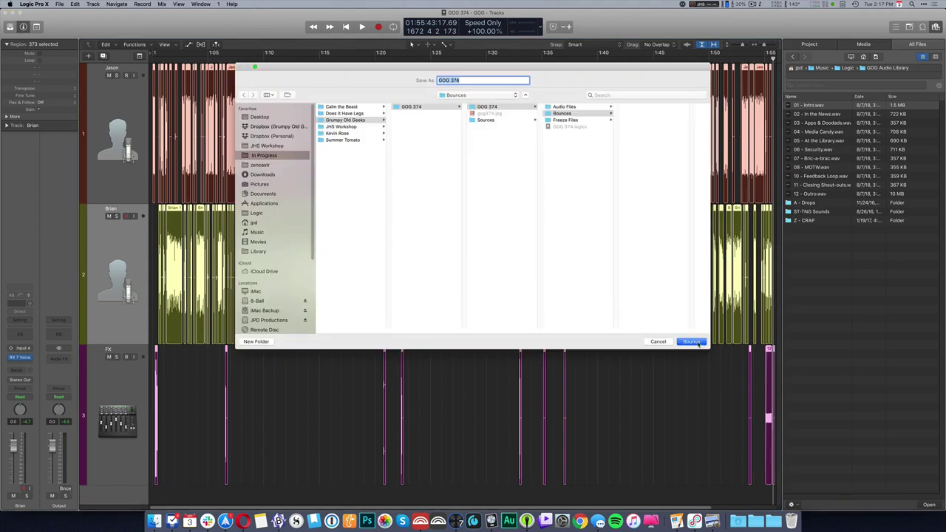
pyautogui.click(692, 341)
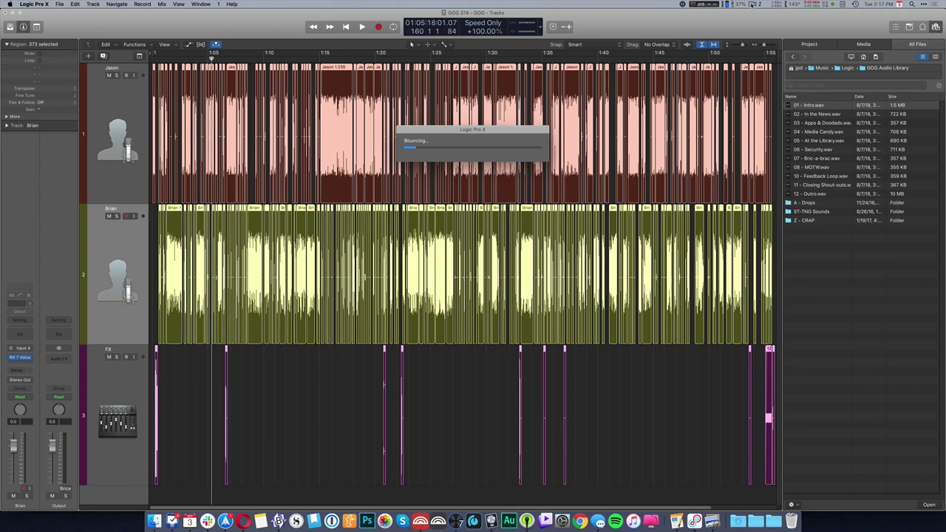
pyautogui.click(752, 3)
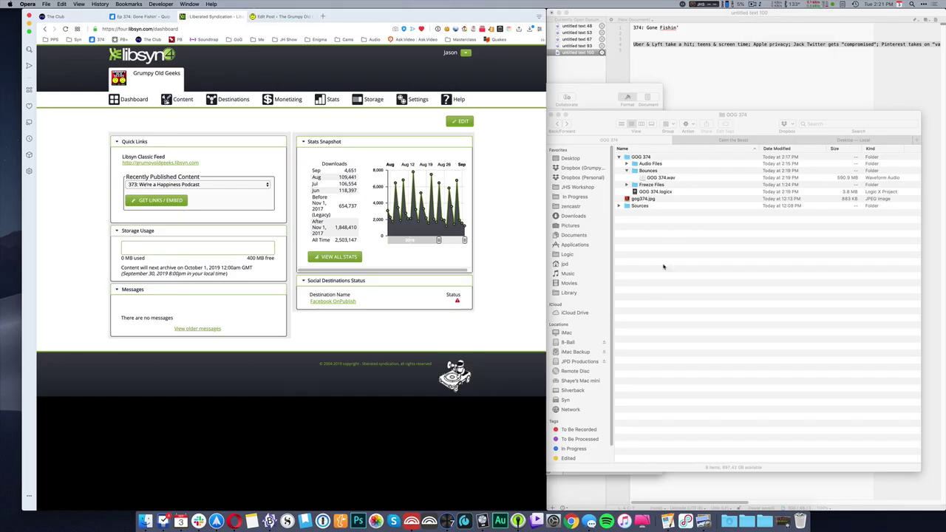
# - Open the bounced GOG 374.wav in Sound Studio, convert it to mono, save it and close it
pyautogui.doubleClick(658, 181)
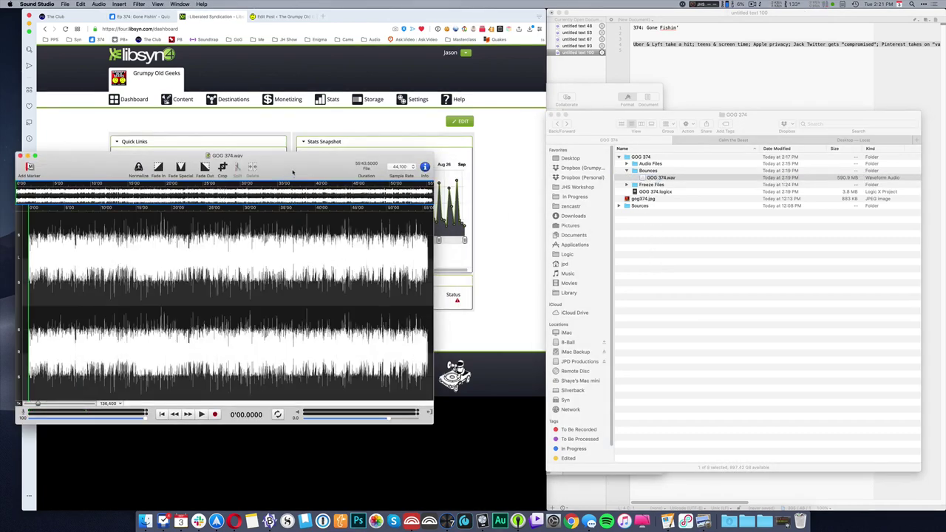
pyautogui.moveTo(293, 172); pyautogui.dragTo(547, 142)
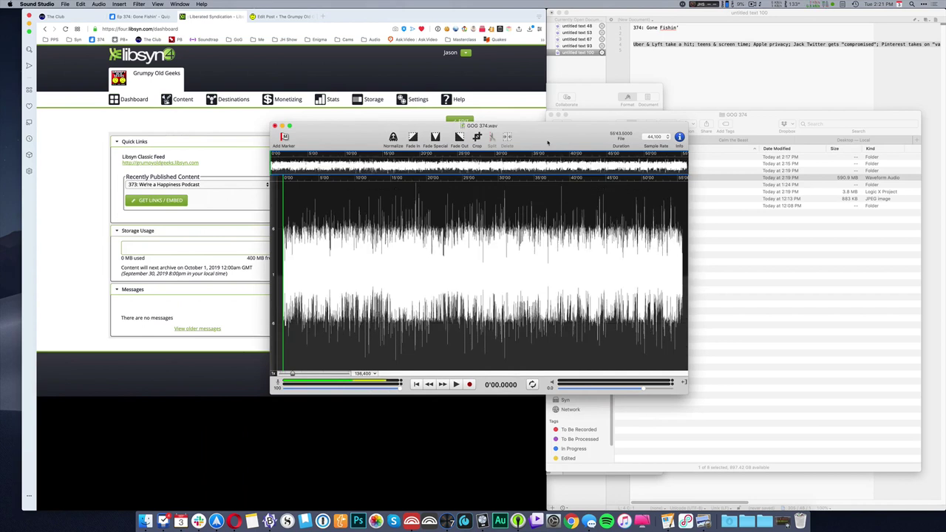
pyautogui.press('super+s')
pyautogui.press('super+w')
# - Process GOG 374.wav in Auphonic Leveler with Adaptive Leveler on and target loudness -16 LUFS (Podcasts and Mobile), then quit it
pyautogui.moveTo(670, 180); pyautogui.dragTo(412, 521)
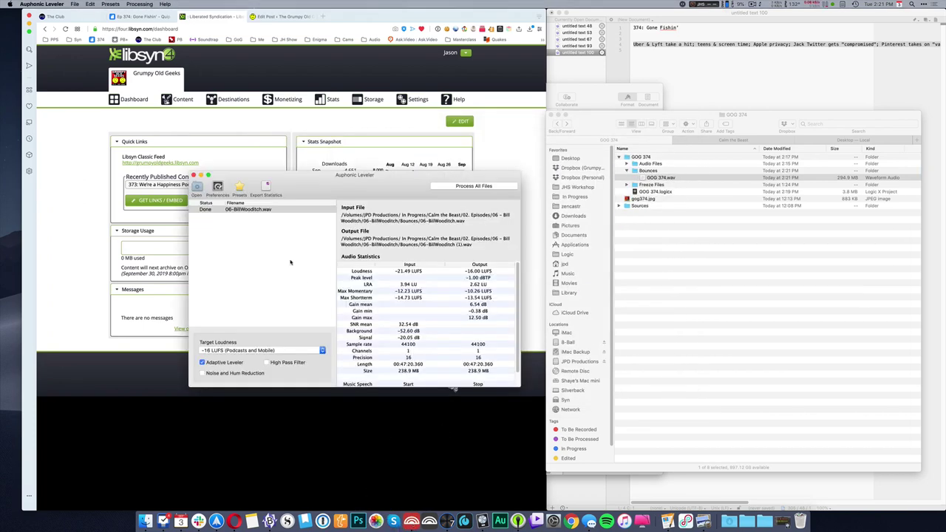
pyautogui.press('super+q')
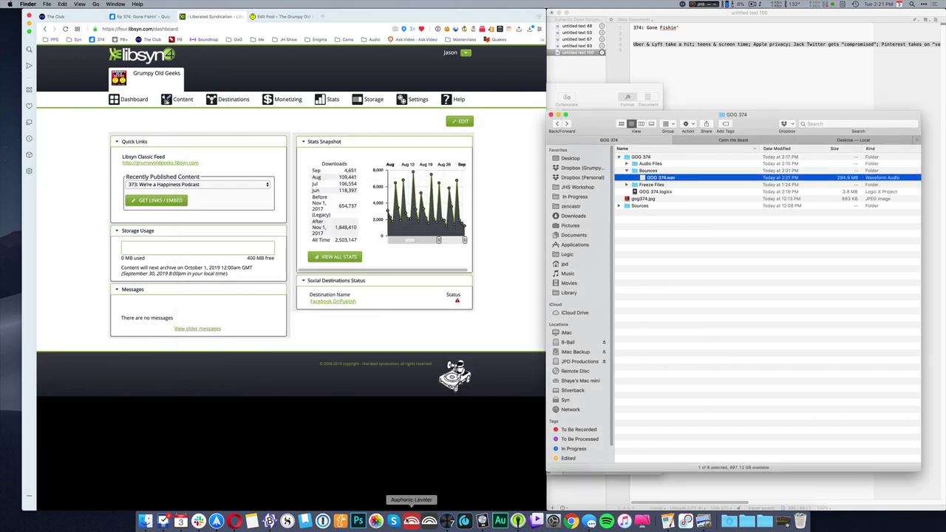
pyautogui.moveTo(655, 179); pyautogui.dragTo(393, 218)
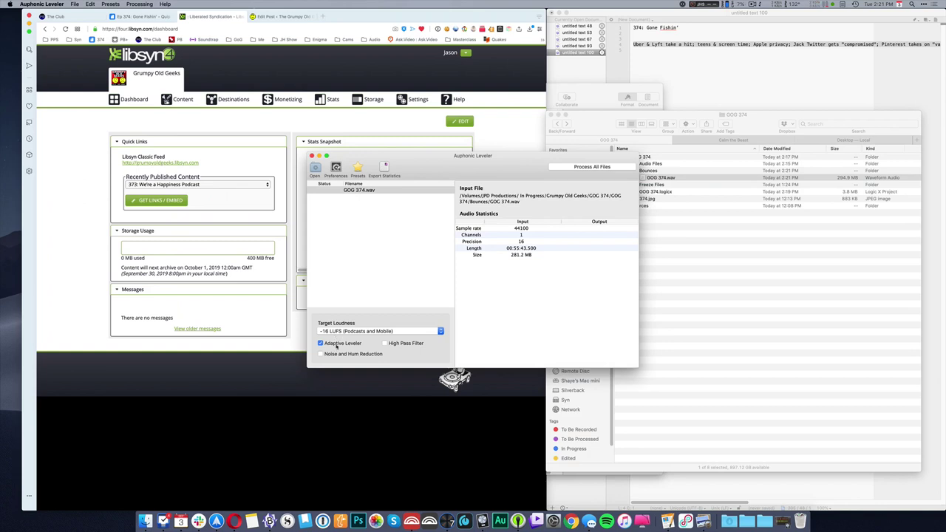
pyautogui.click(607, 170)
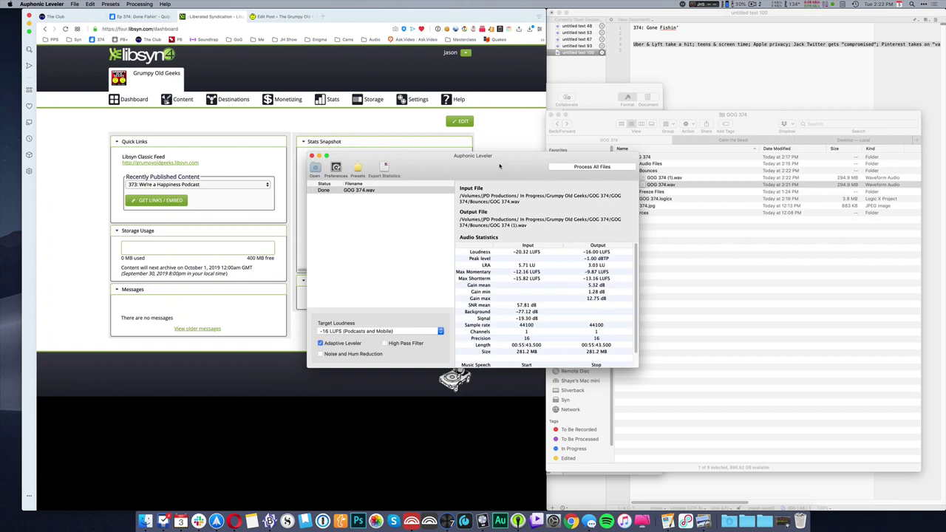
pyautogui.press('super+q')
# - Delete the unlevelled GOG 374.wav from the Bounces folder and rename the levelled GOG 374 (1).wav as GOG 374.wav
pyautogui.press('super+BackSpace')
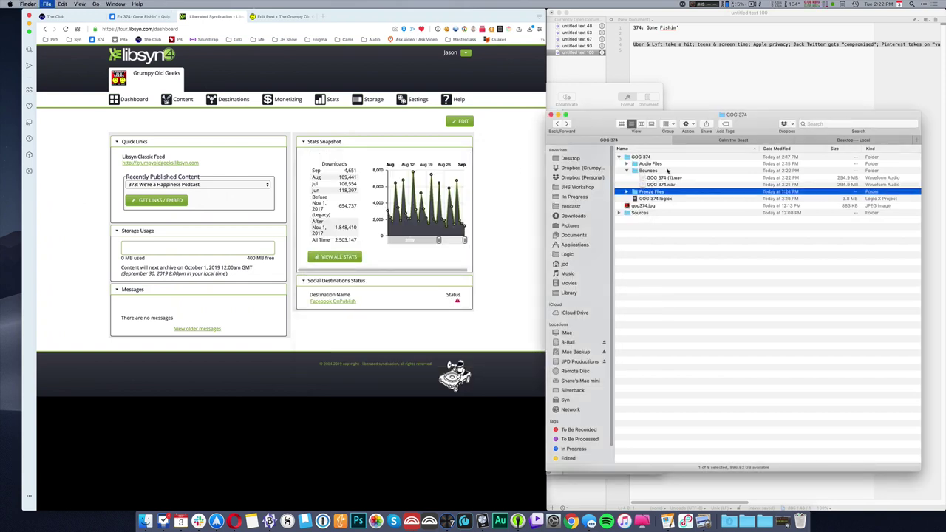
pyautogui.click(668, 178)
pyautogui.press('Return')
pyautogui.press('Right')
pyautogui.press('BackSpace')
pyautogui.press('BackSpace')
pyautogui.press('BackSpace')
pyautogui.press('BackSpace')
pyautogui.press('Return')
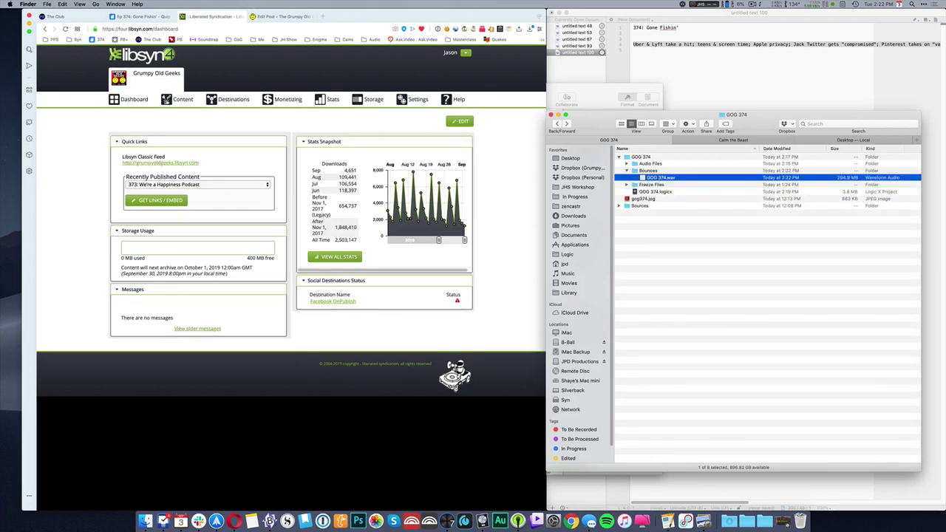
# - Open the levelled GOG 374.wav in Sound Studio and spot-check its playback from about 24:19, then stop
pyautogui.press('super+o')
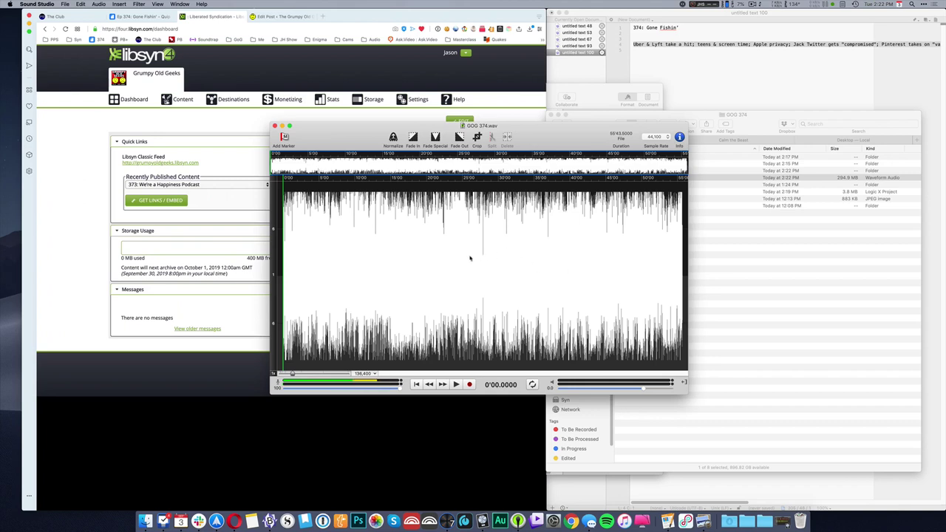
pyautogui.click(457, 258)
pyautogui.press('space')
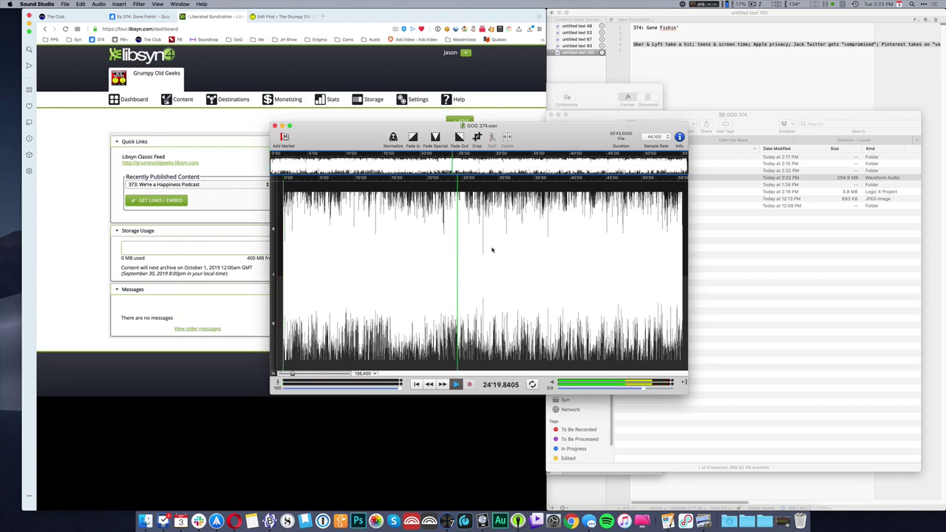
pyautogui.click(499, 249)
pyautogui.click(515, 243)
pyautogui.press('space')
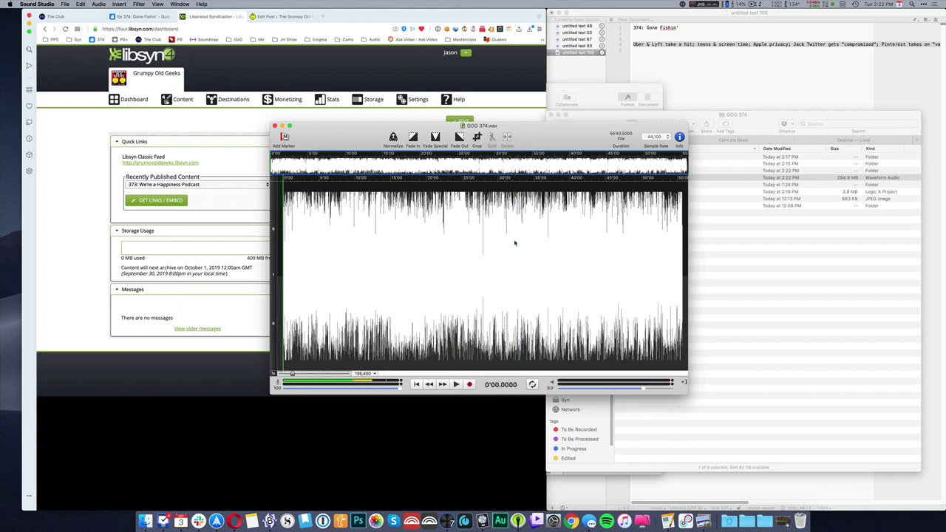